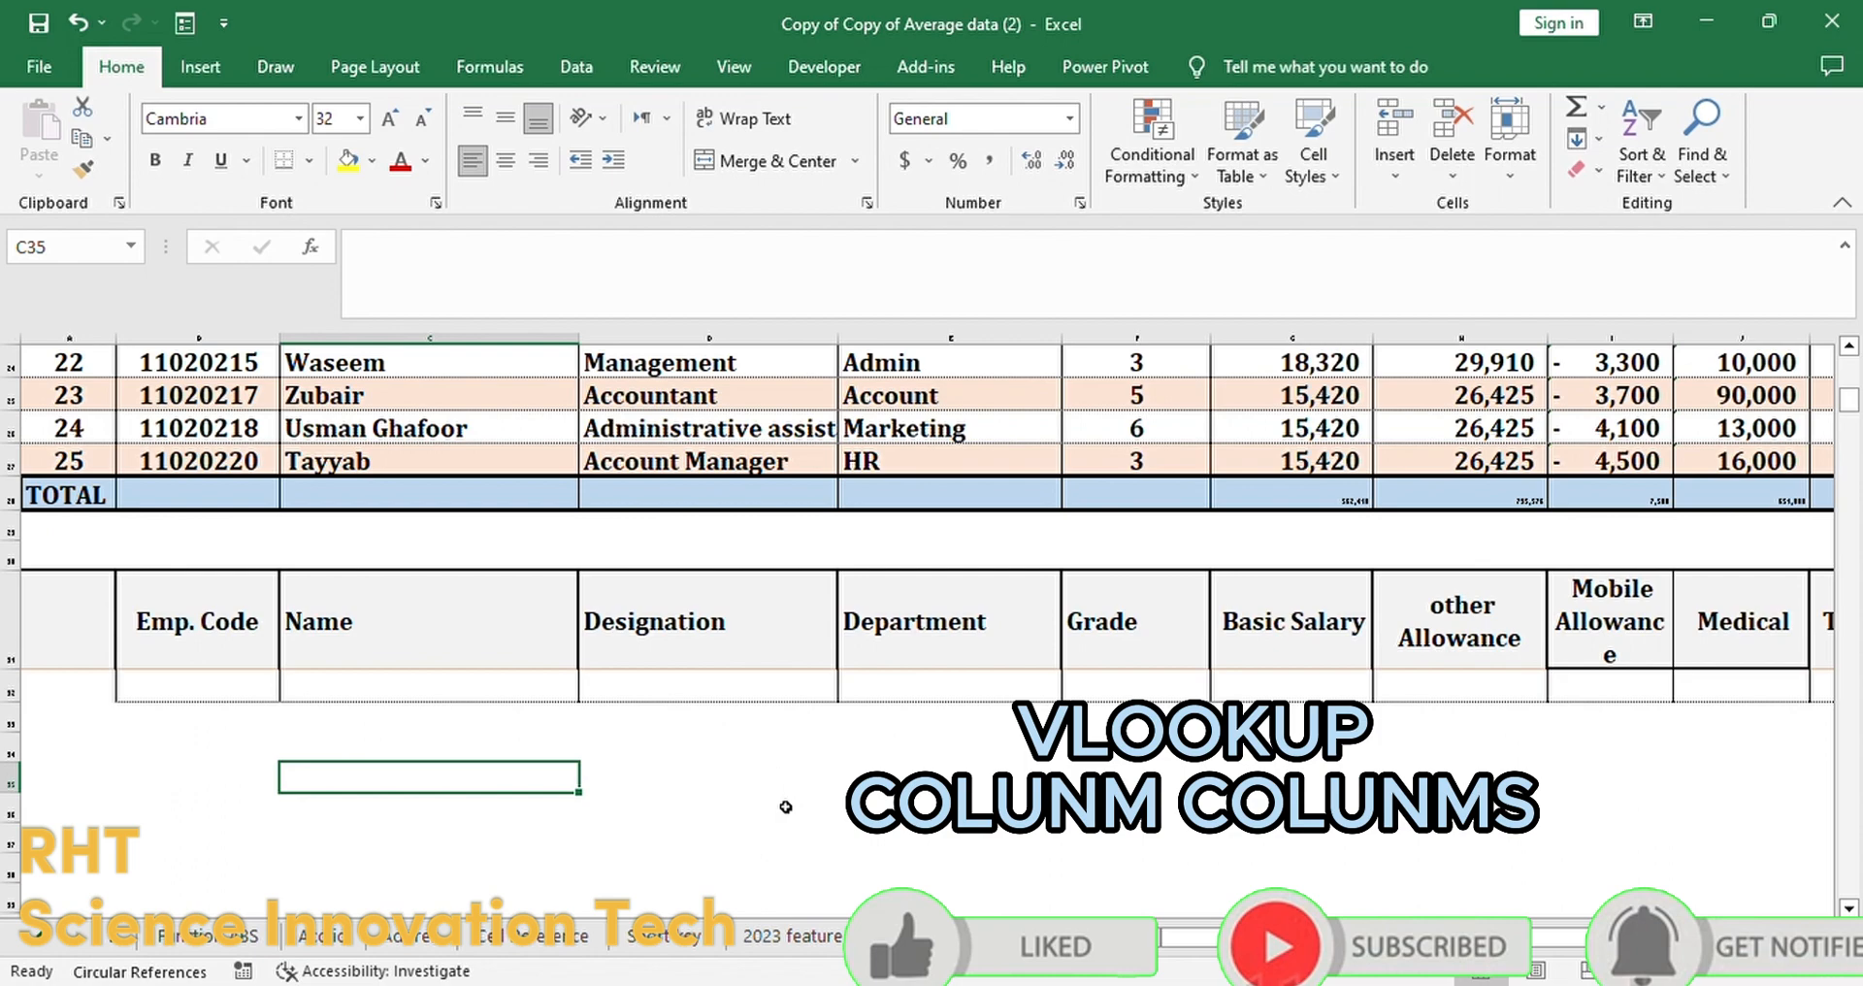
Step: Copy the employee code from cell B22 into the Emp. Code cell B32 of the lookup row
scroll(786, 806, up, 3)
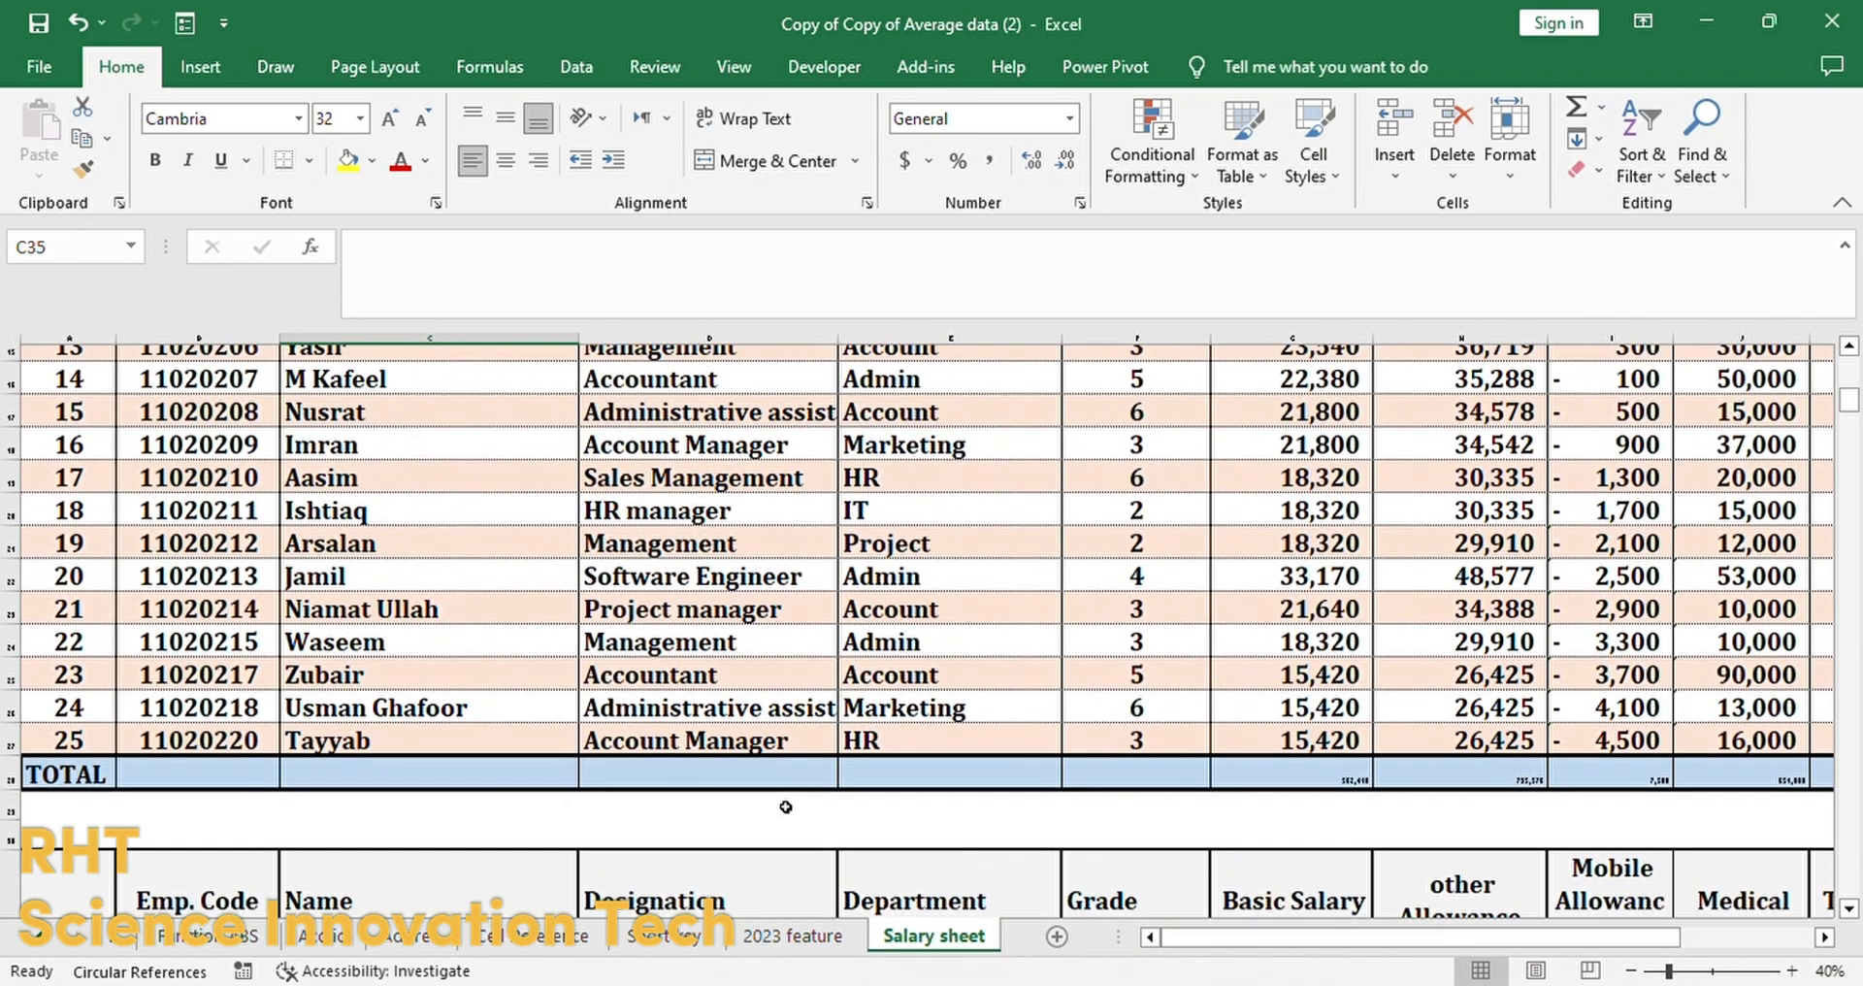
scroll(469, 692, down, 2)
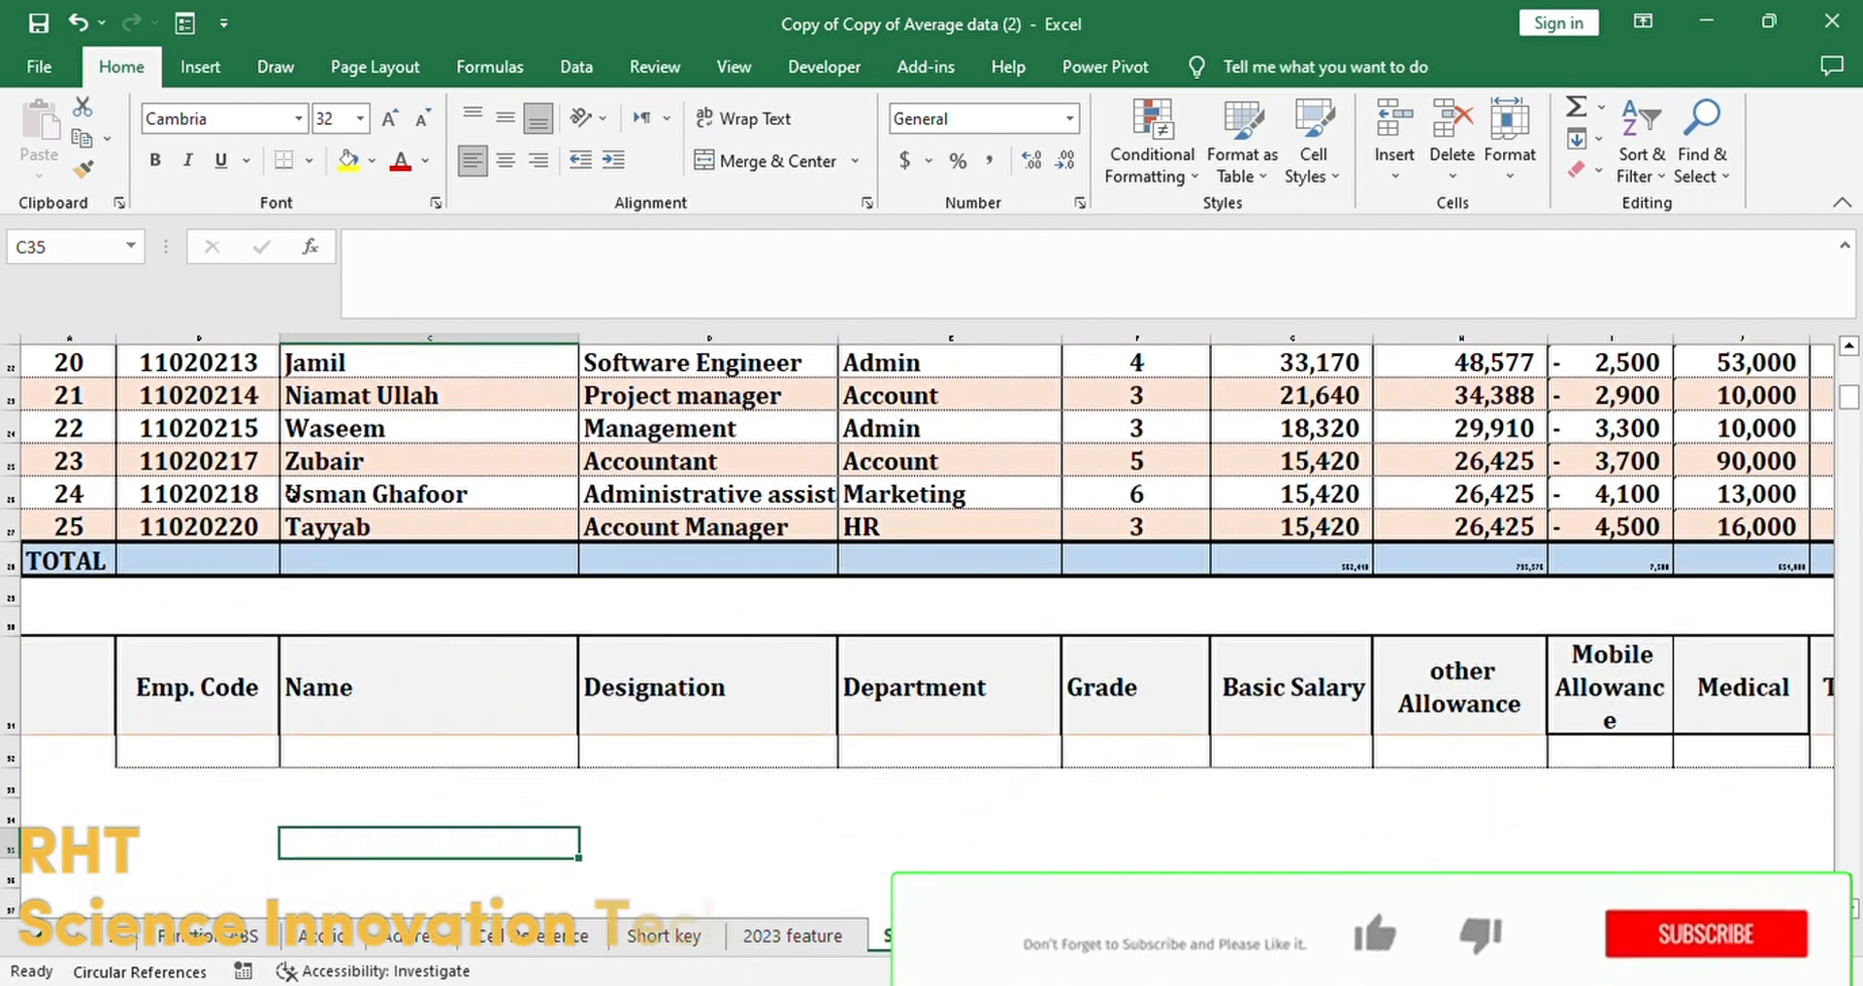
click(216, 374)
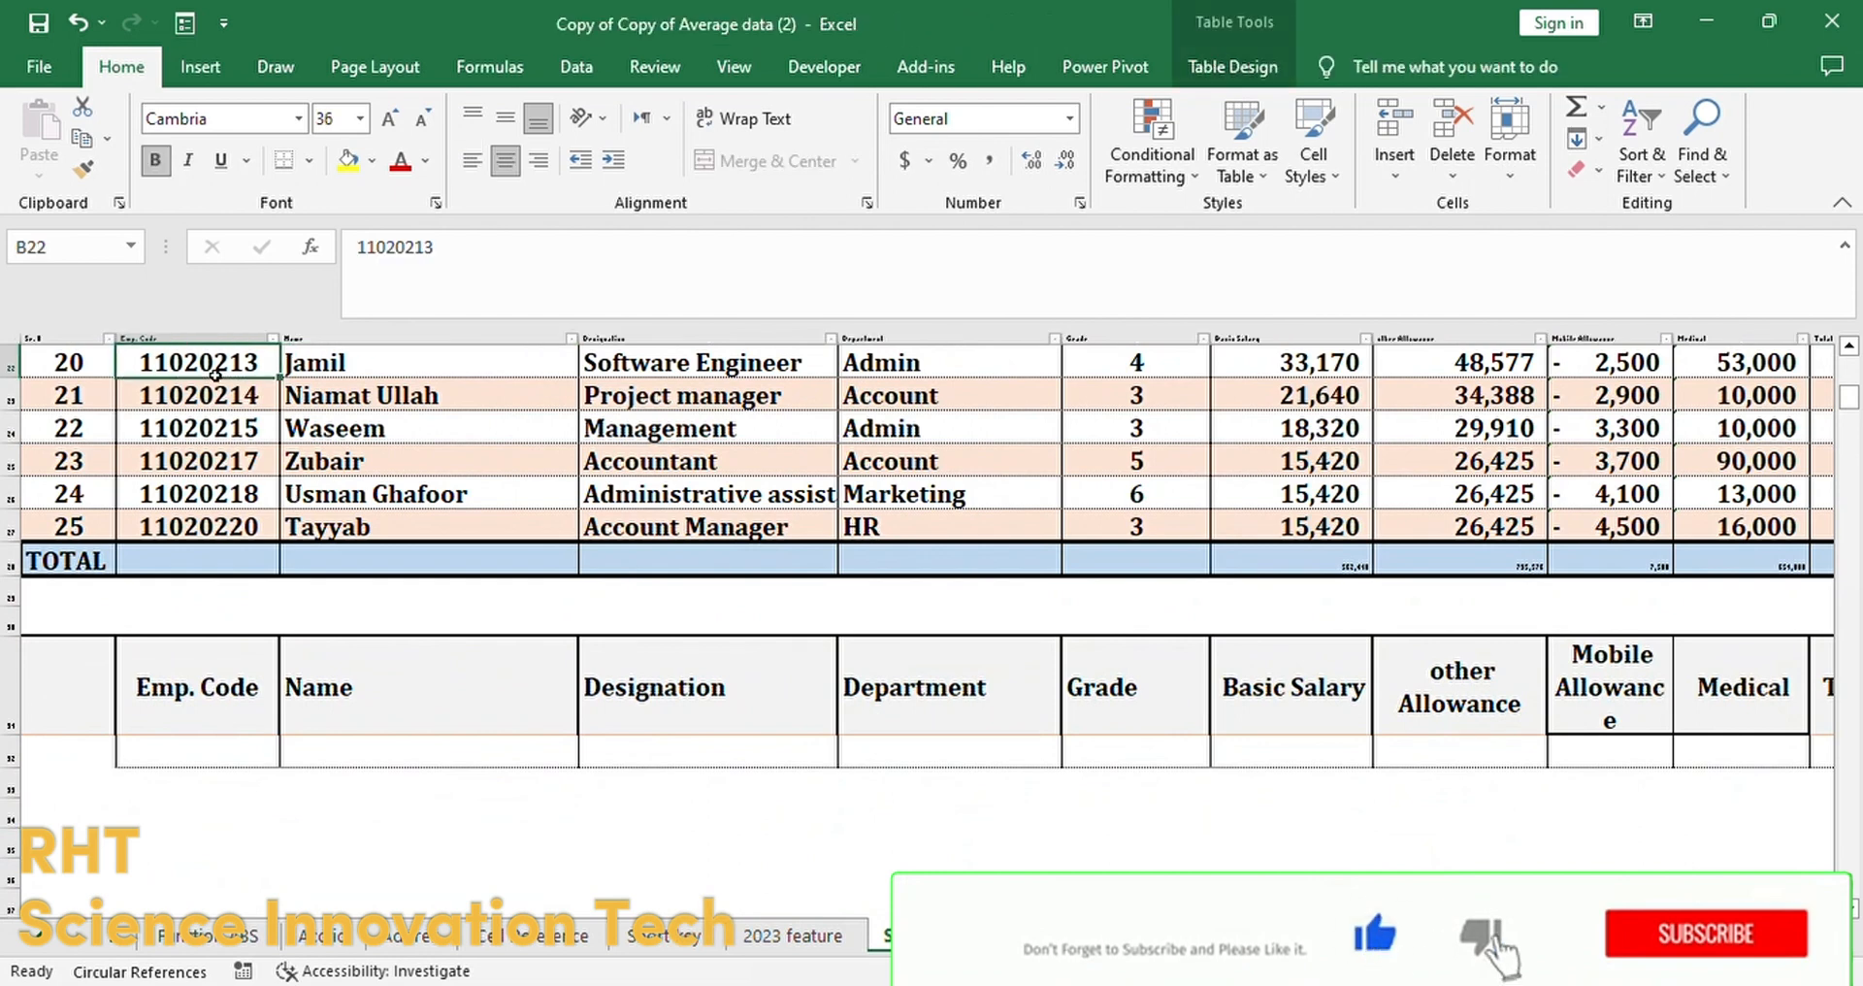
key(ctrl+c)
click(238, 741)
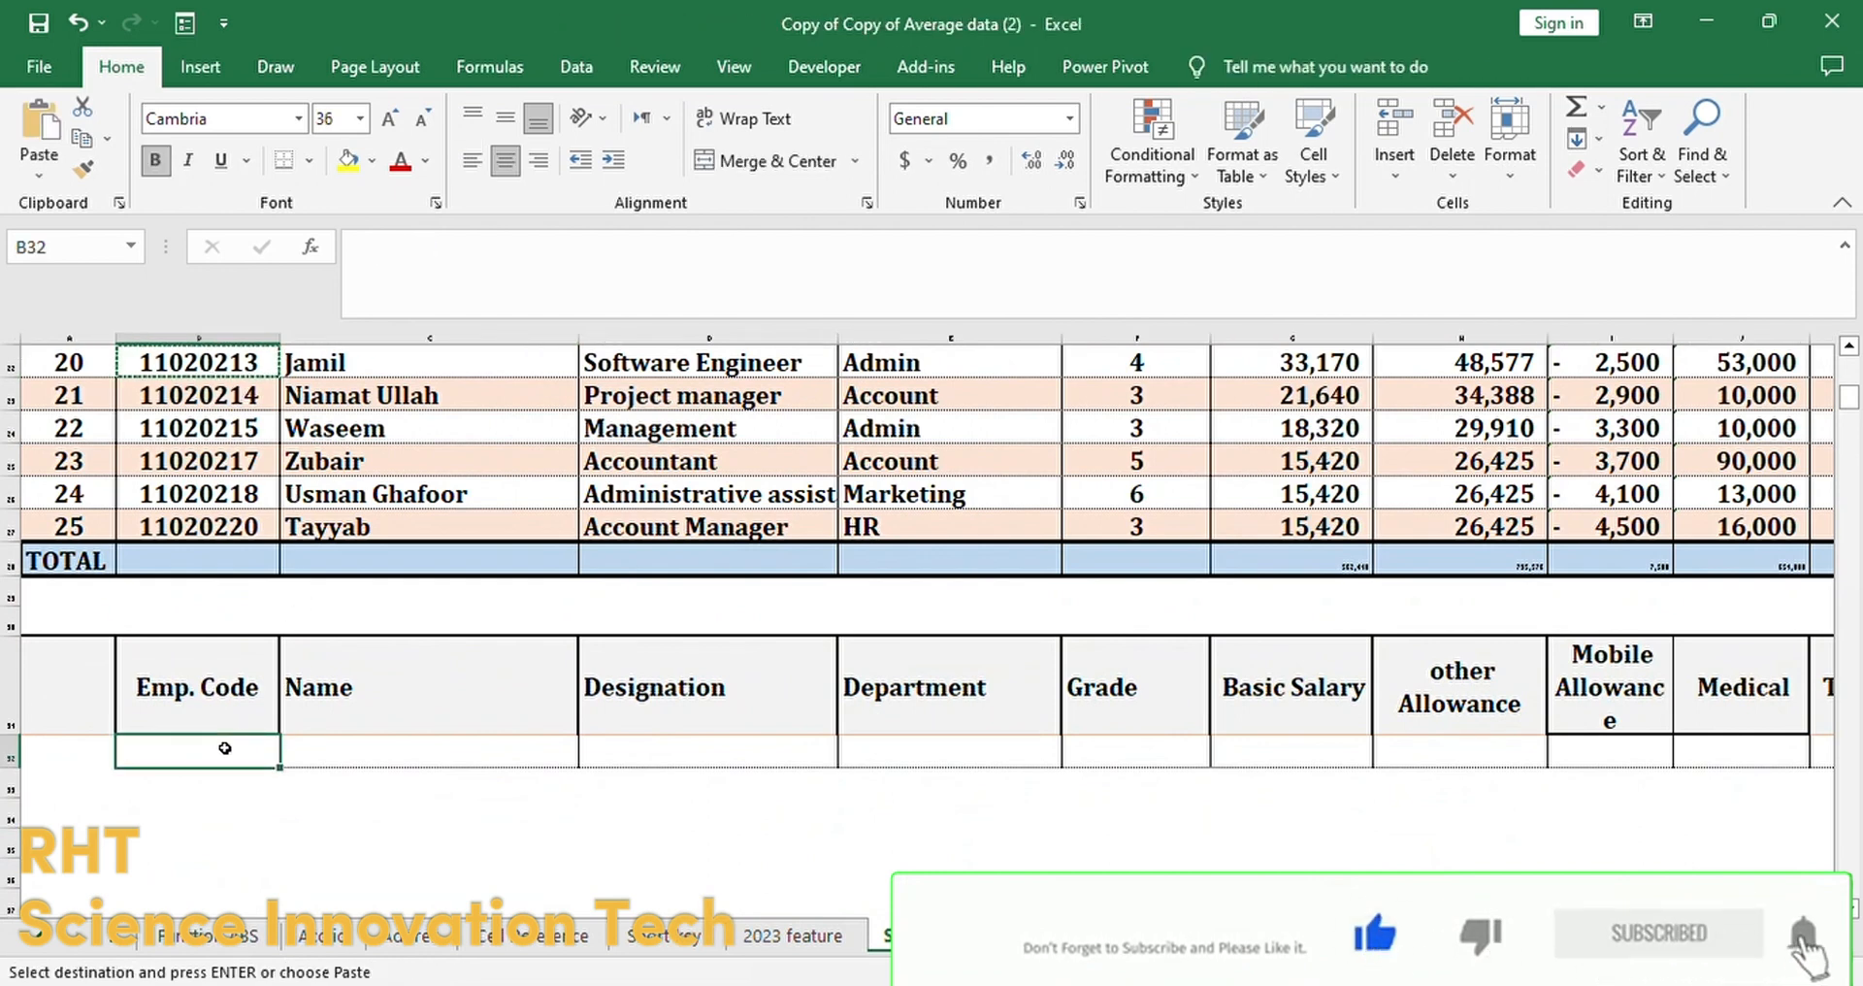
key(ctrl+v)
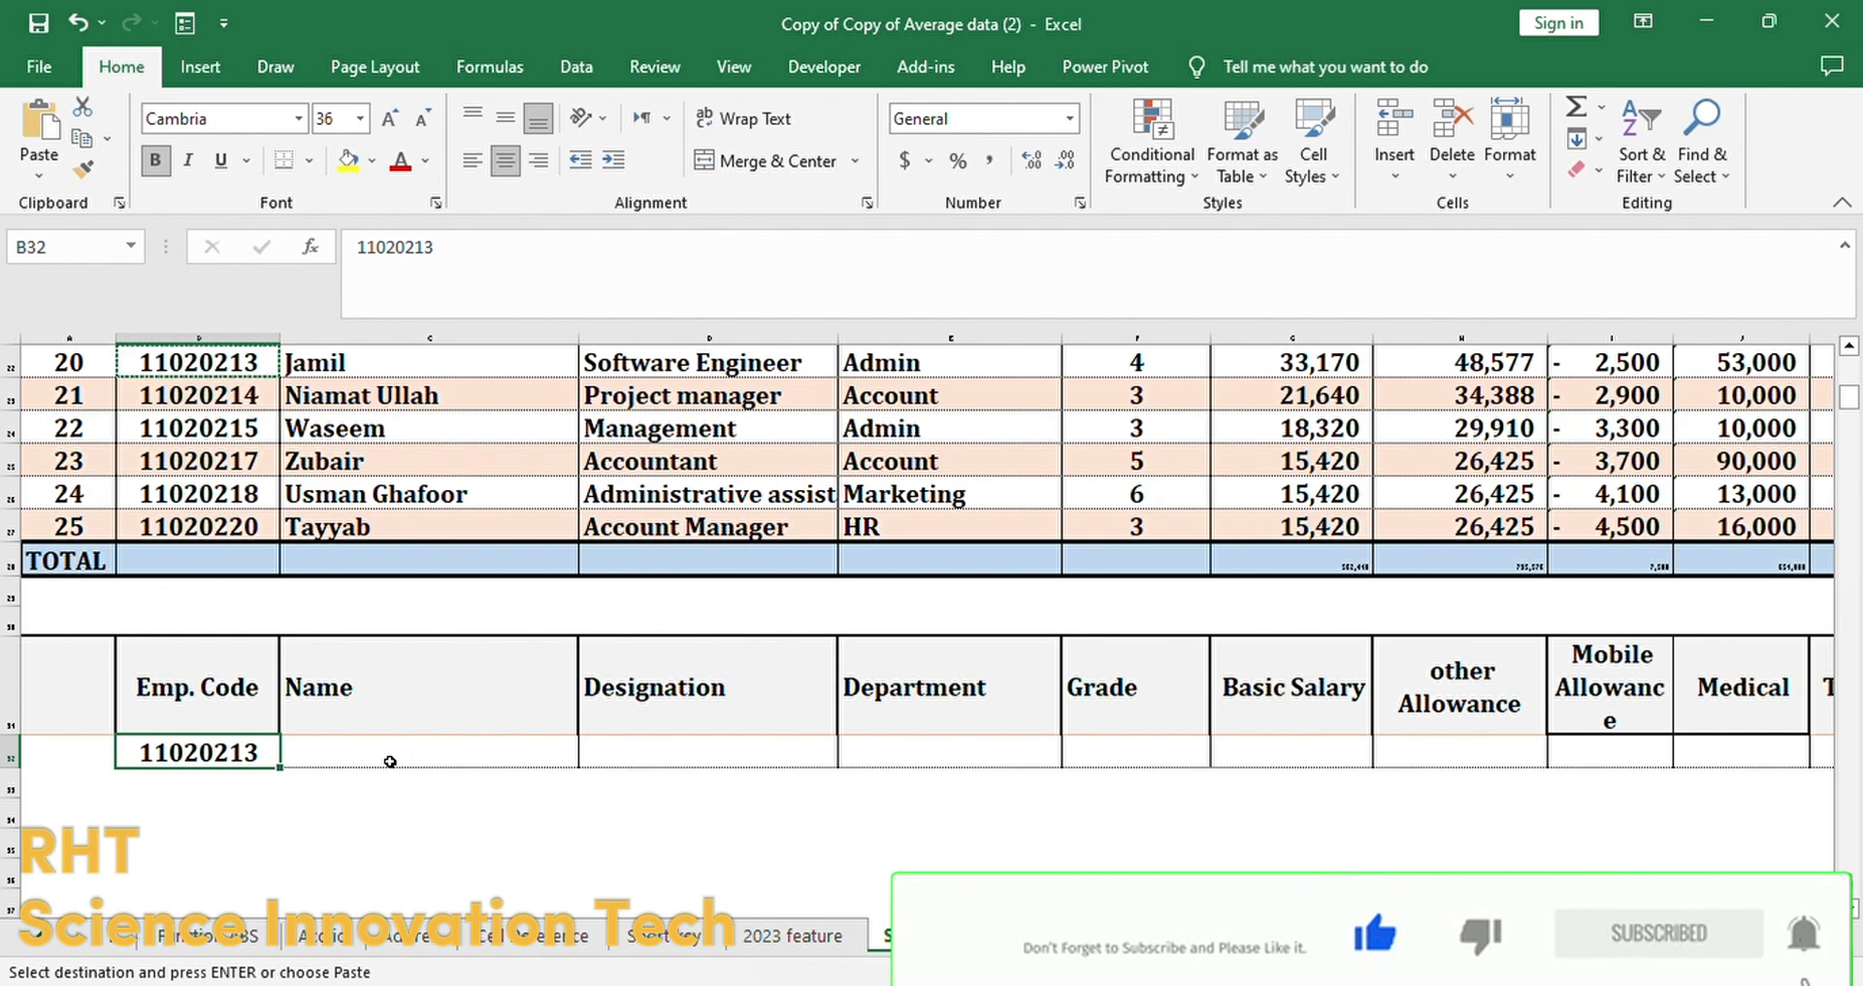
Step: Review the empty fields of the lookup row that need values, from Name across to Income Tax
click(390, 760)
click(689, 753)
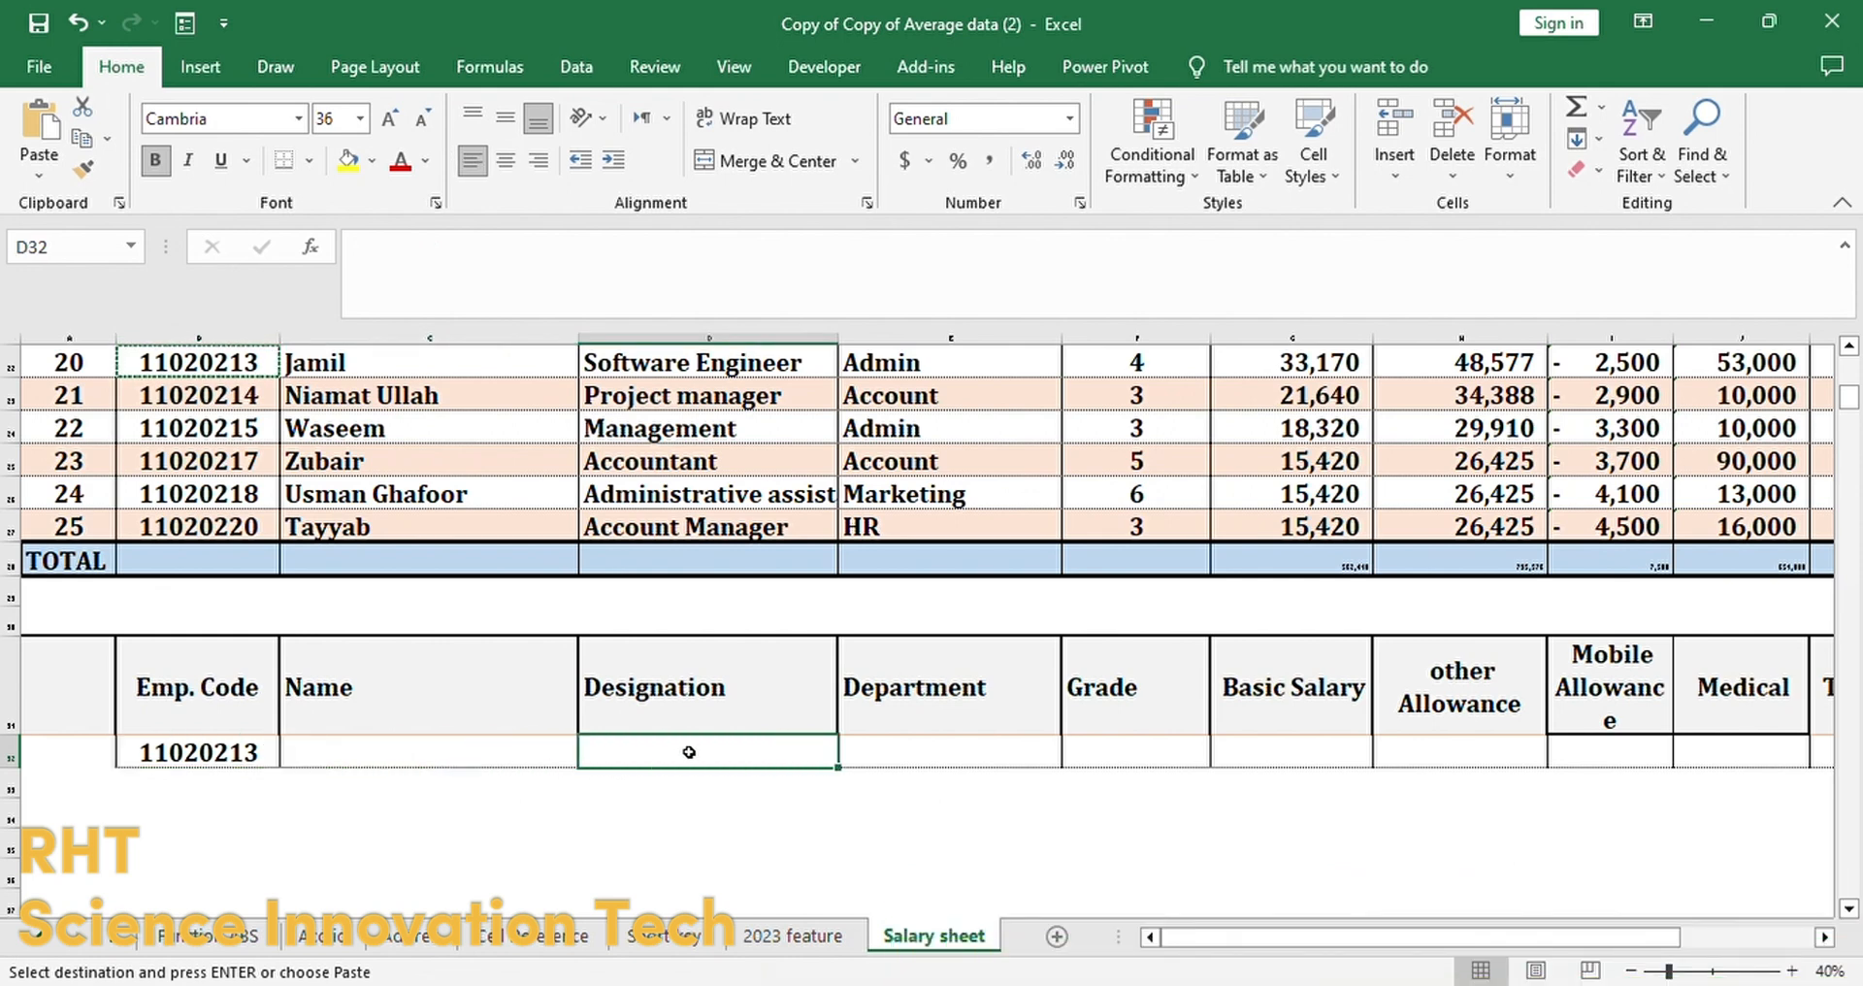
click(945, 762)
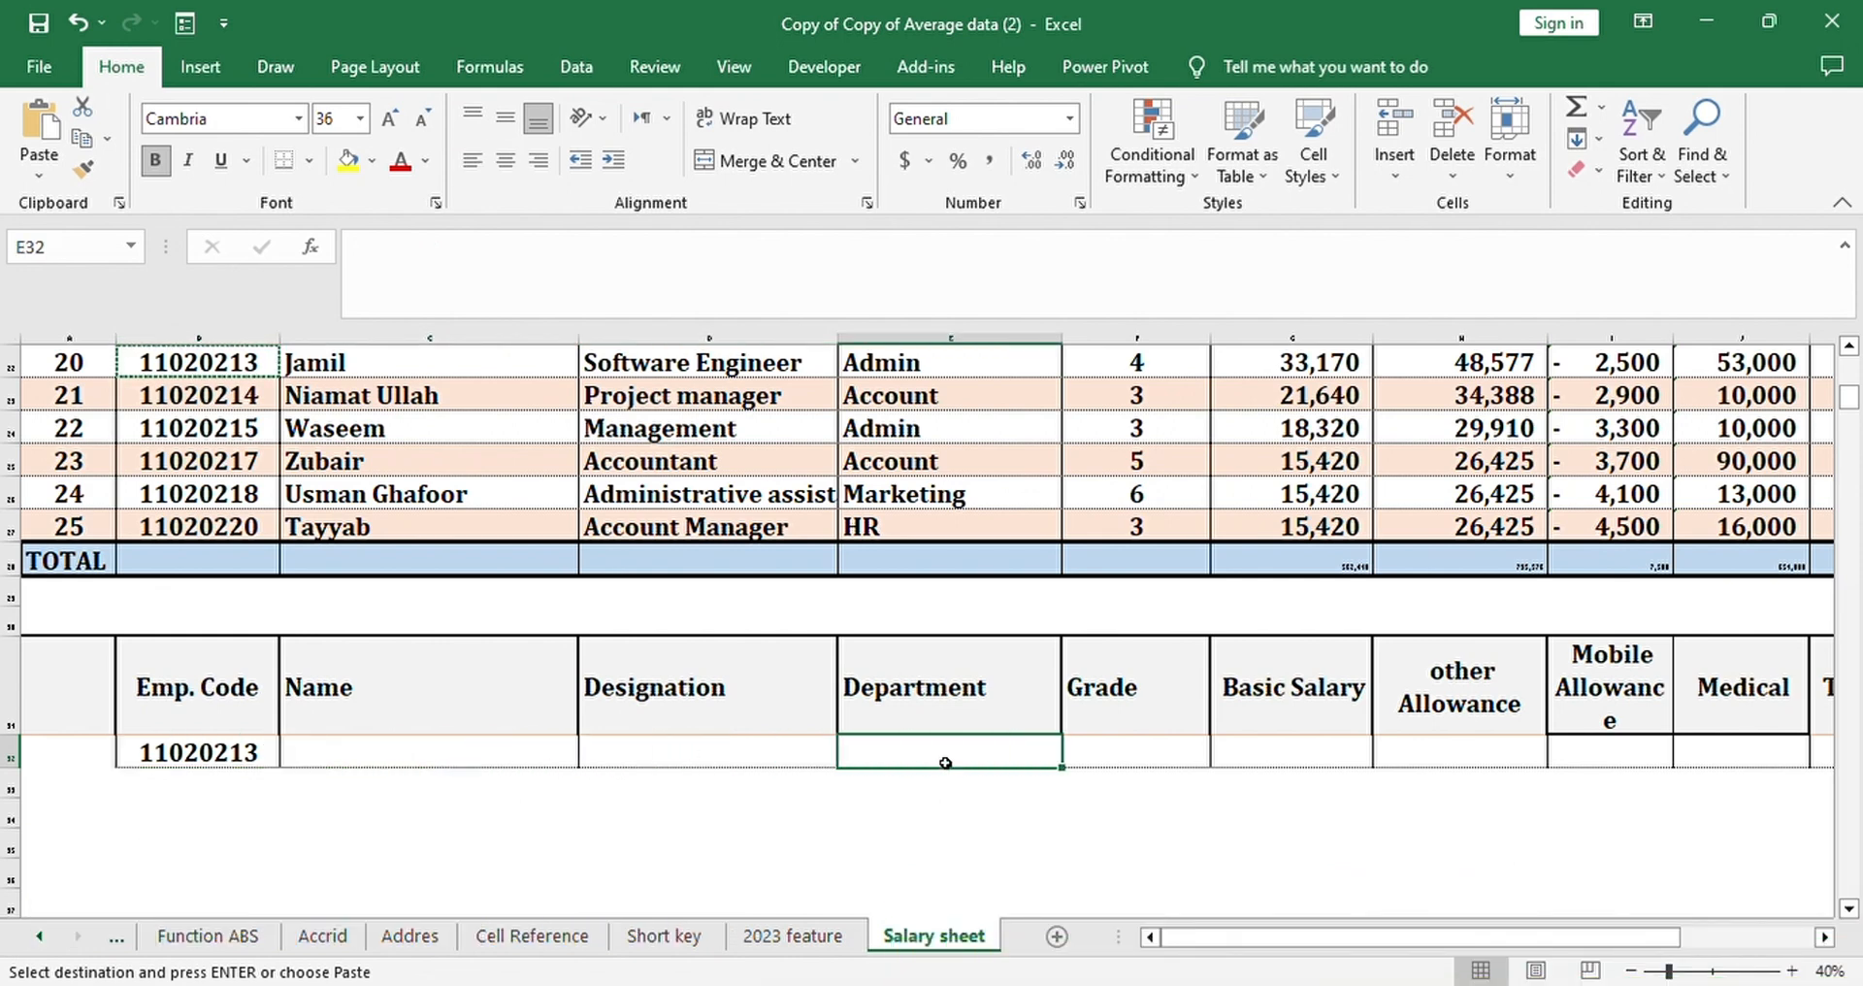
click(1137, 747)
click(1305, 748)
scroll(1320, 749, right, 2)
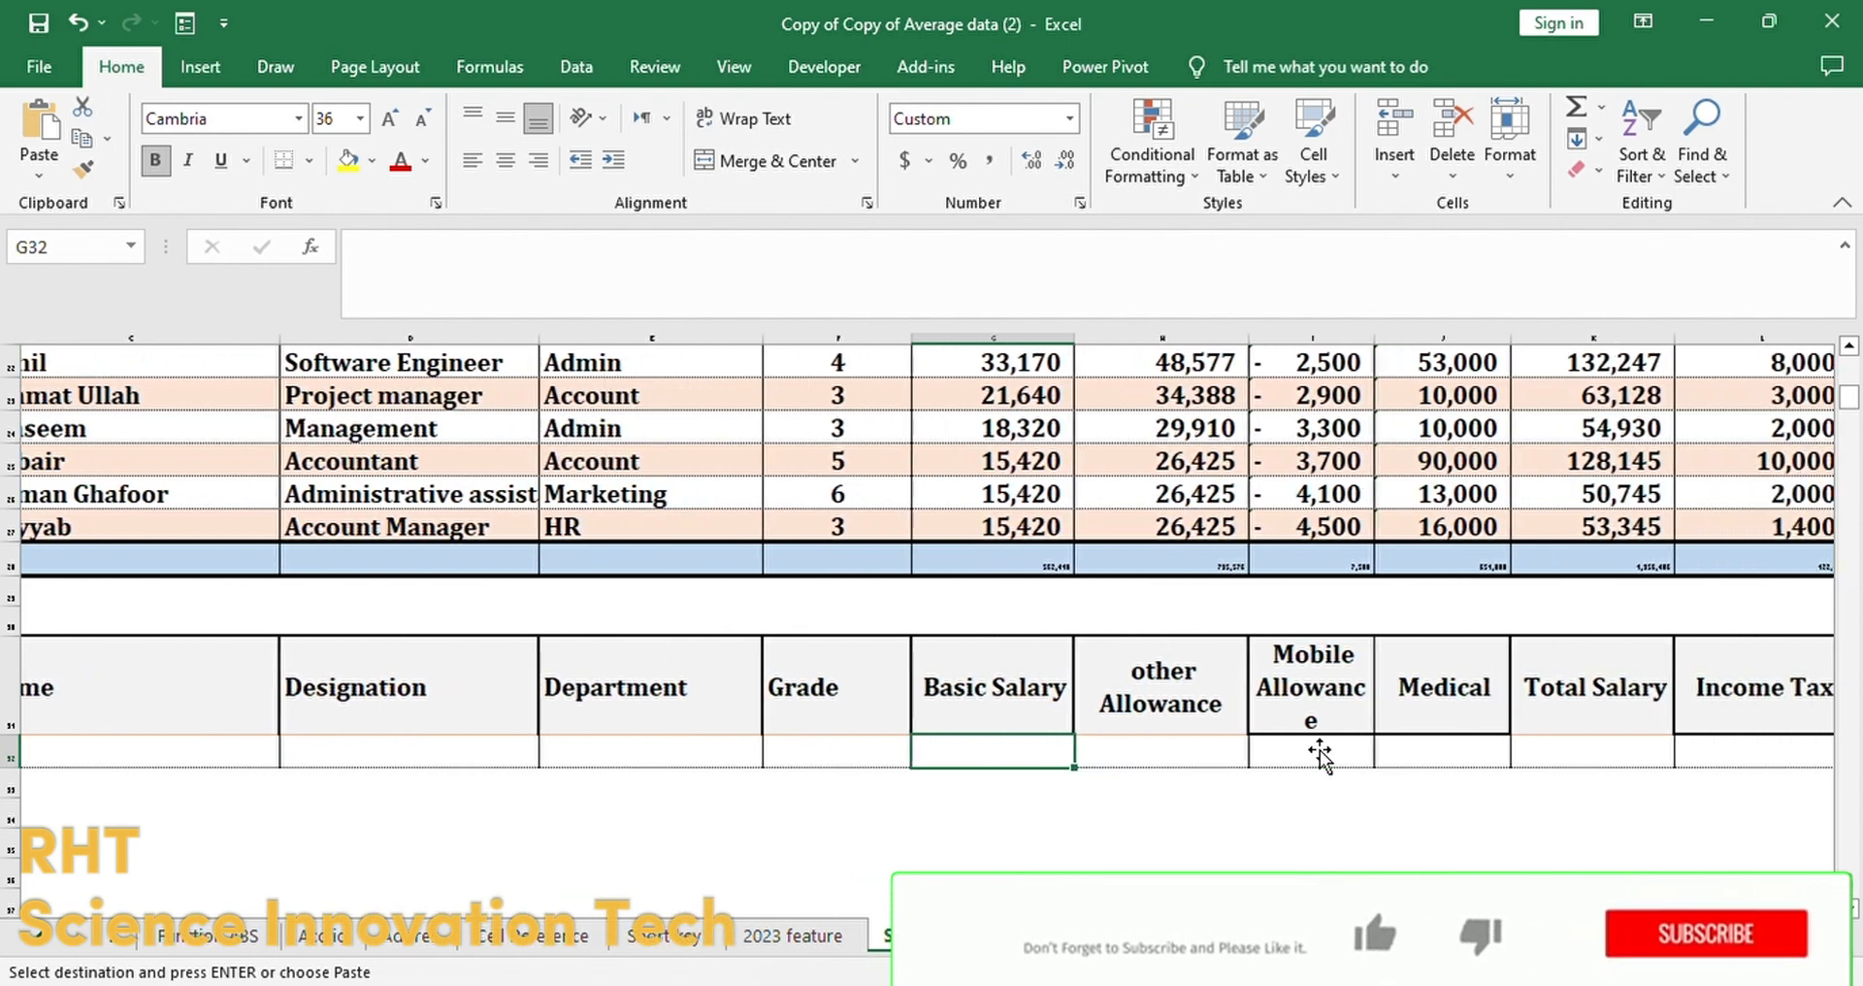
scroll(1320, 750, left, 3)
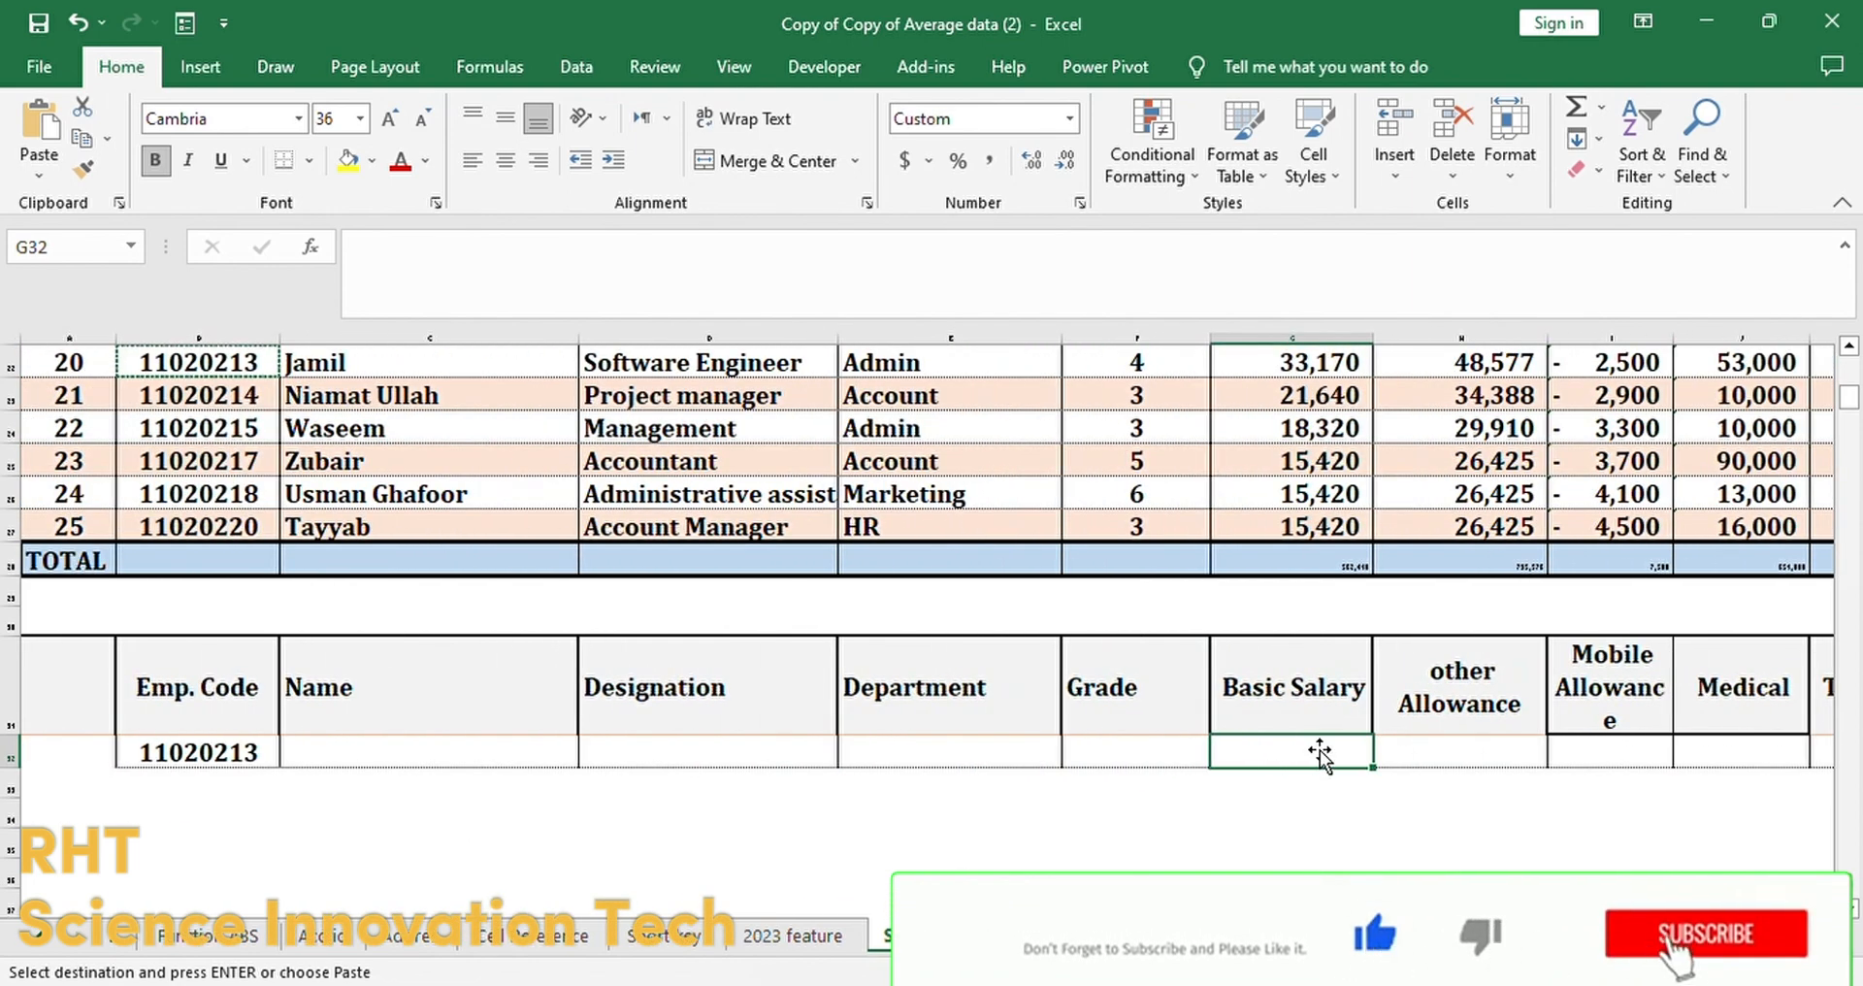
Step: Begin a VLOOKUP formula in the Name cell C32 with B32 as the lookup value
click(390, 766)
text(=)
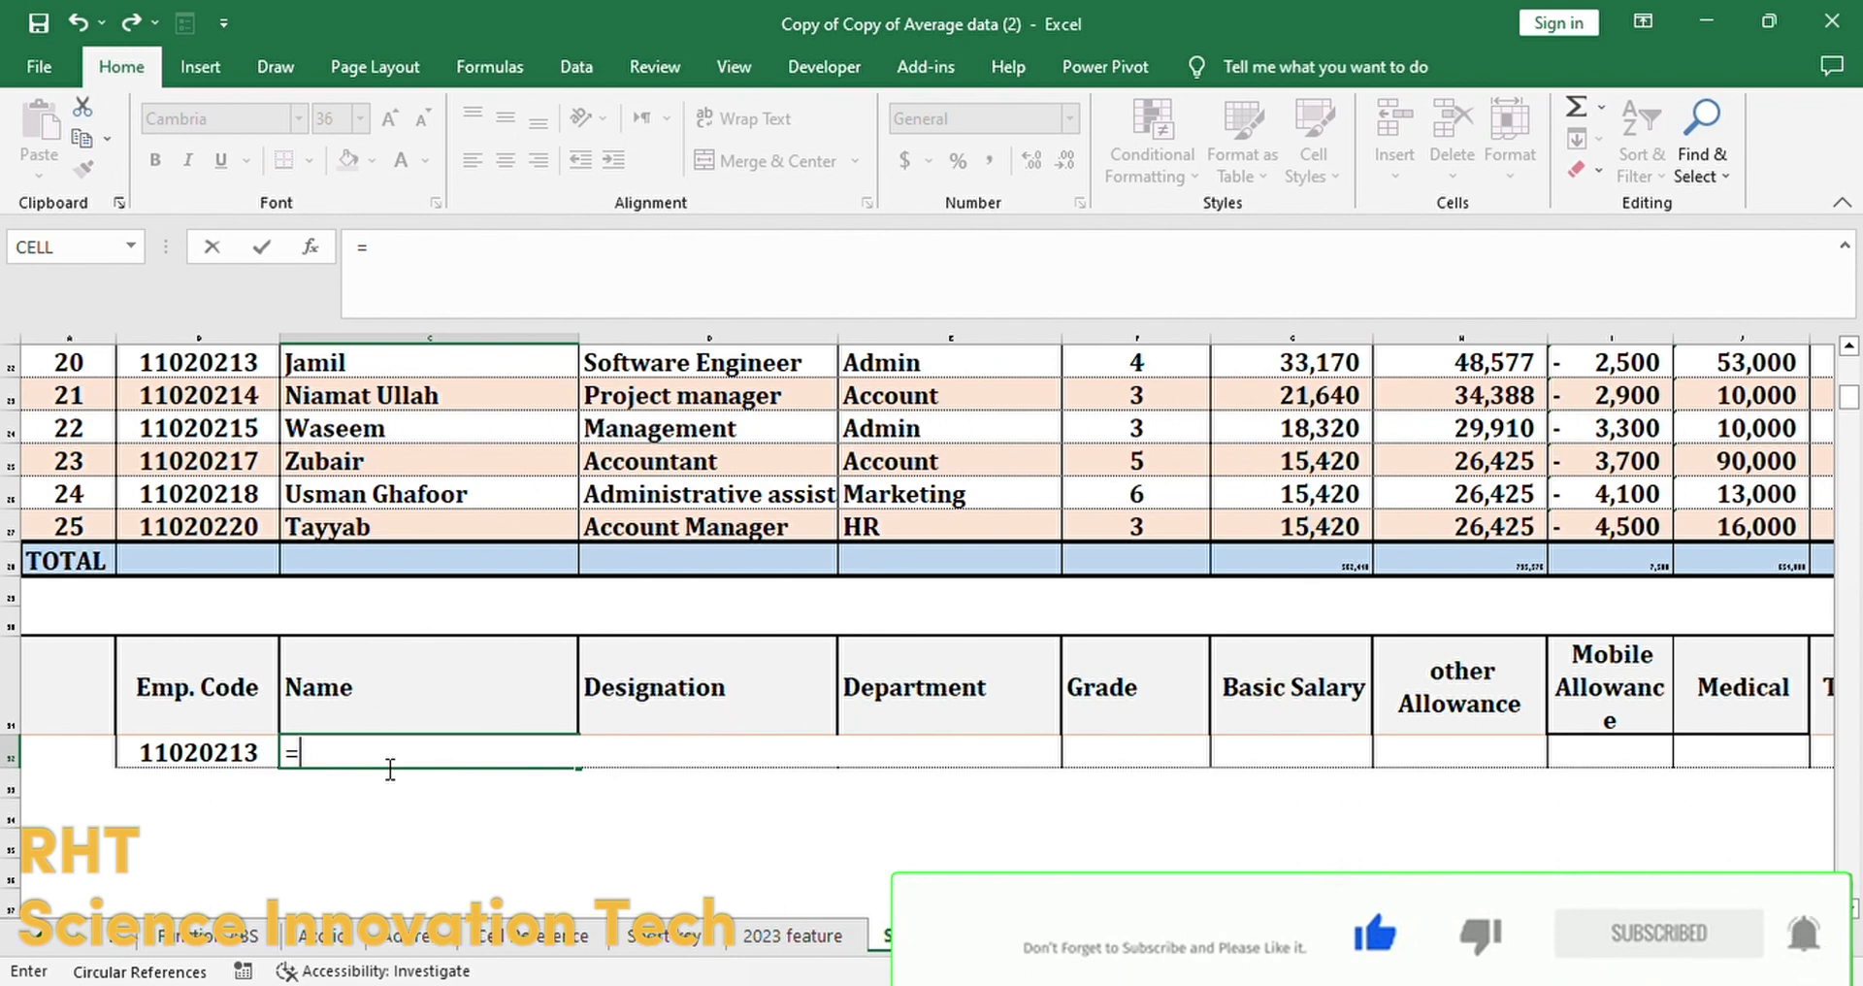
key(BackSpace)
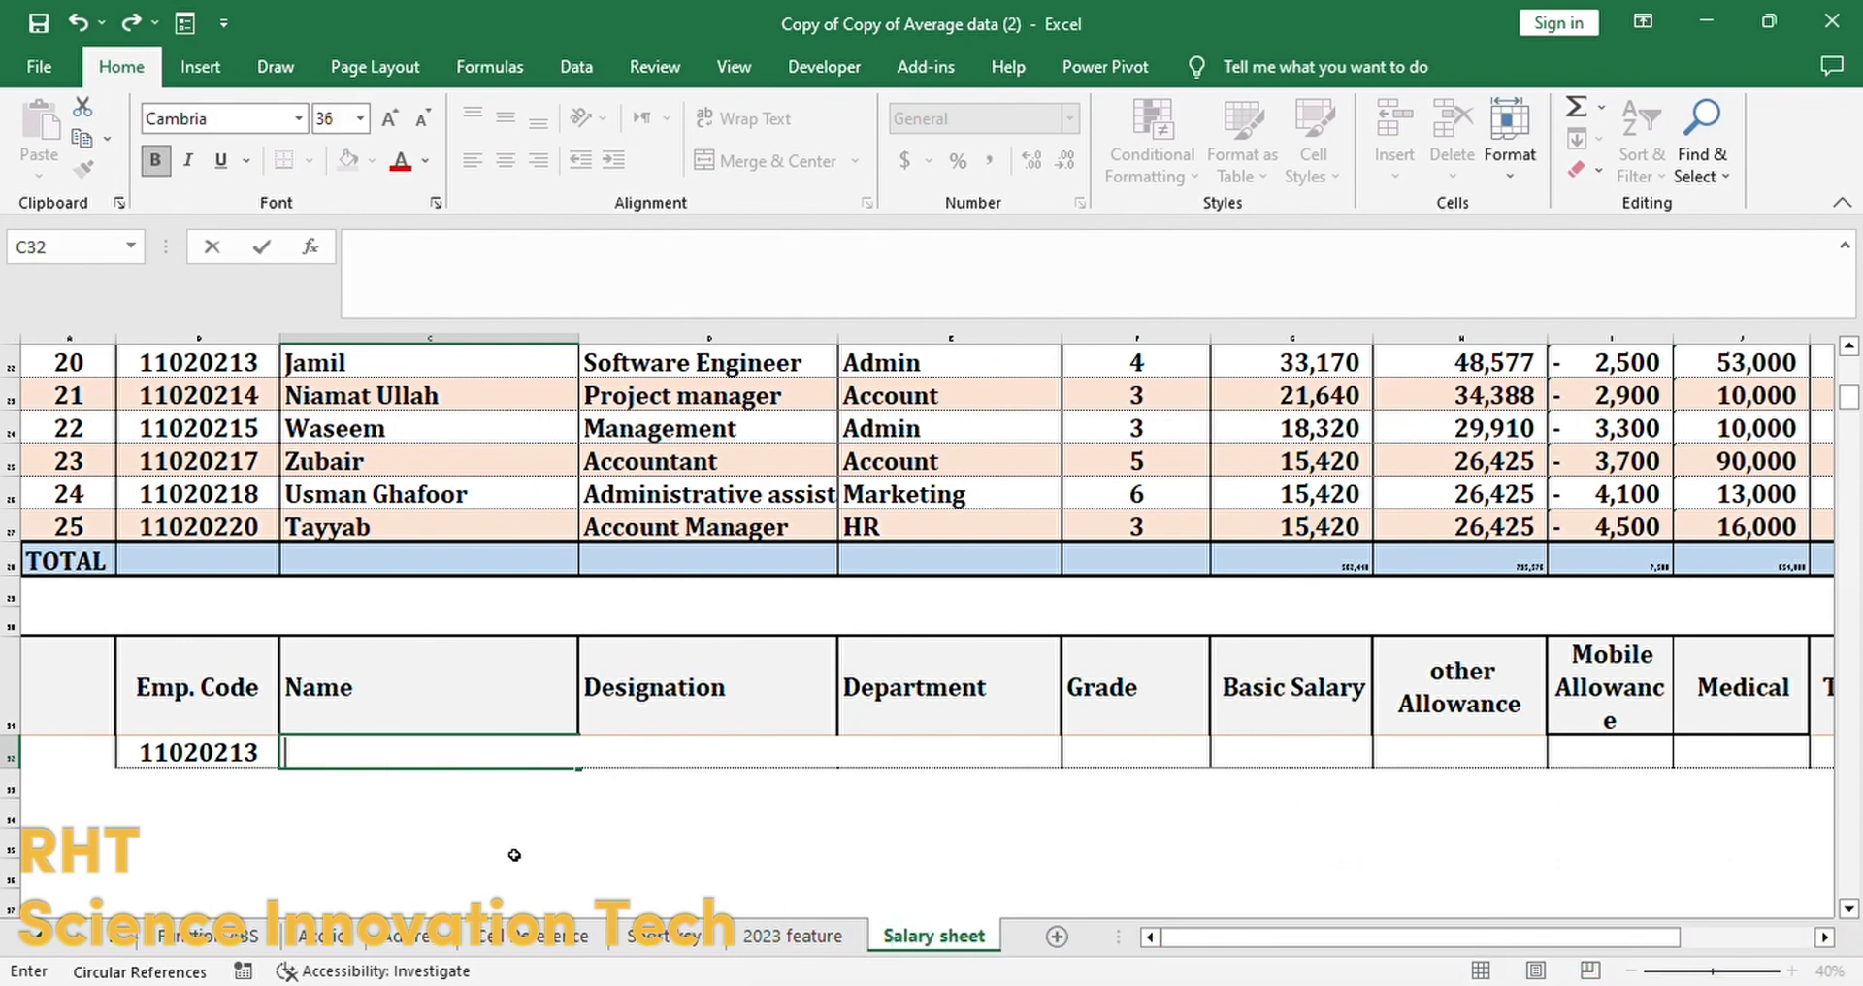
text(=)
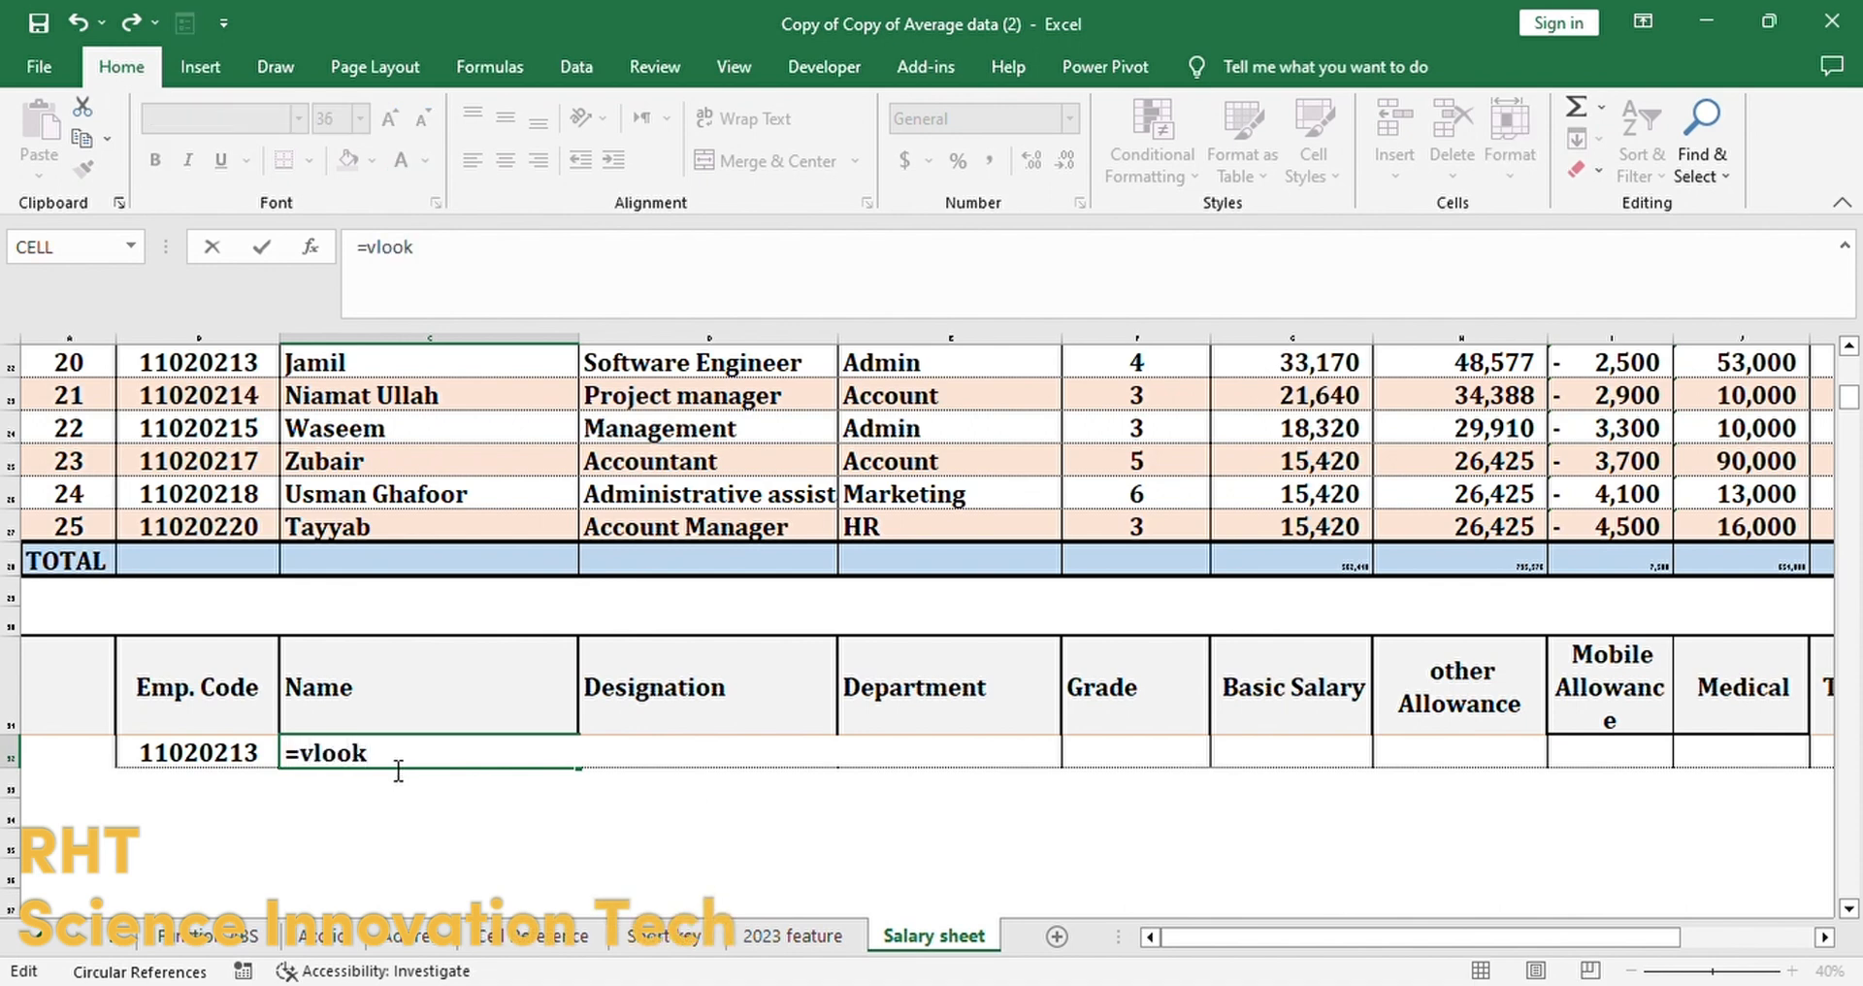
text(vlook)
key(Tab)
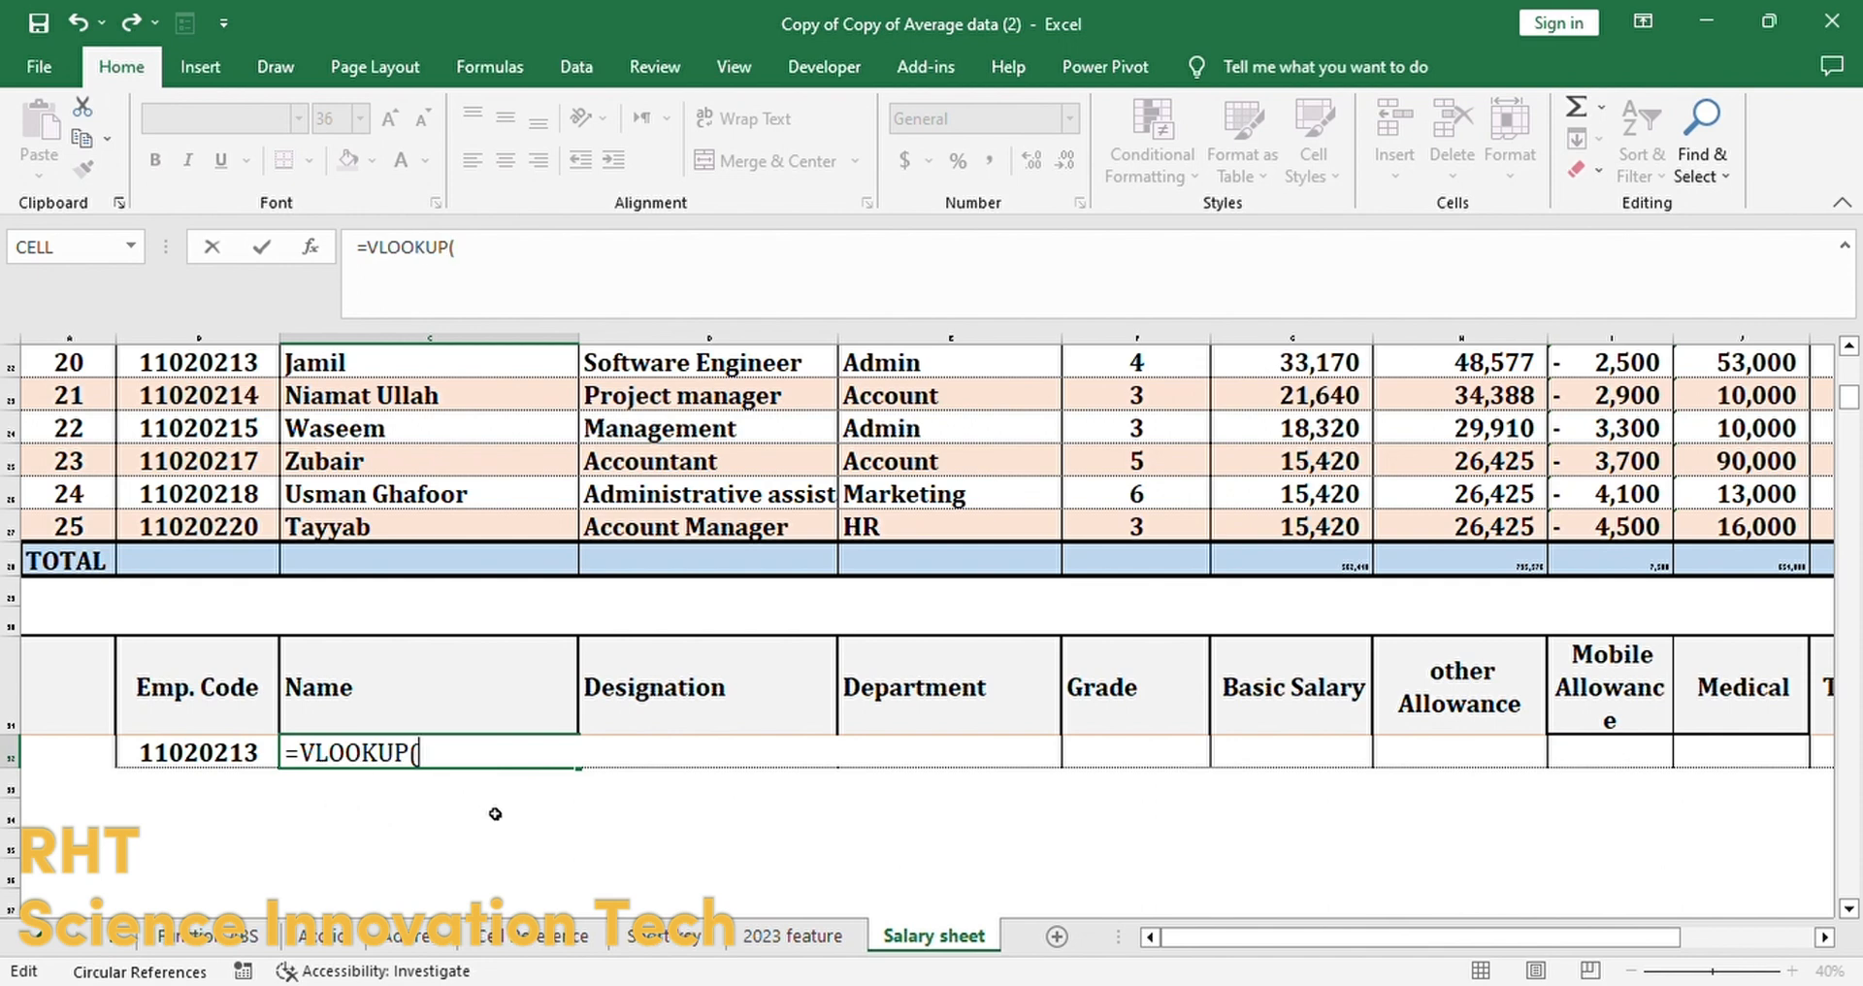
click(218, 766)
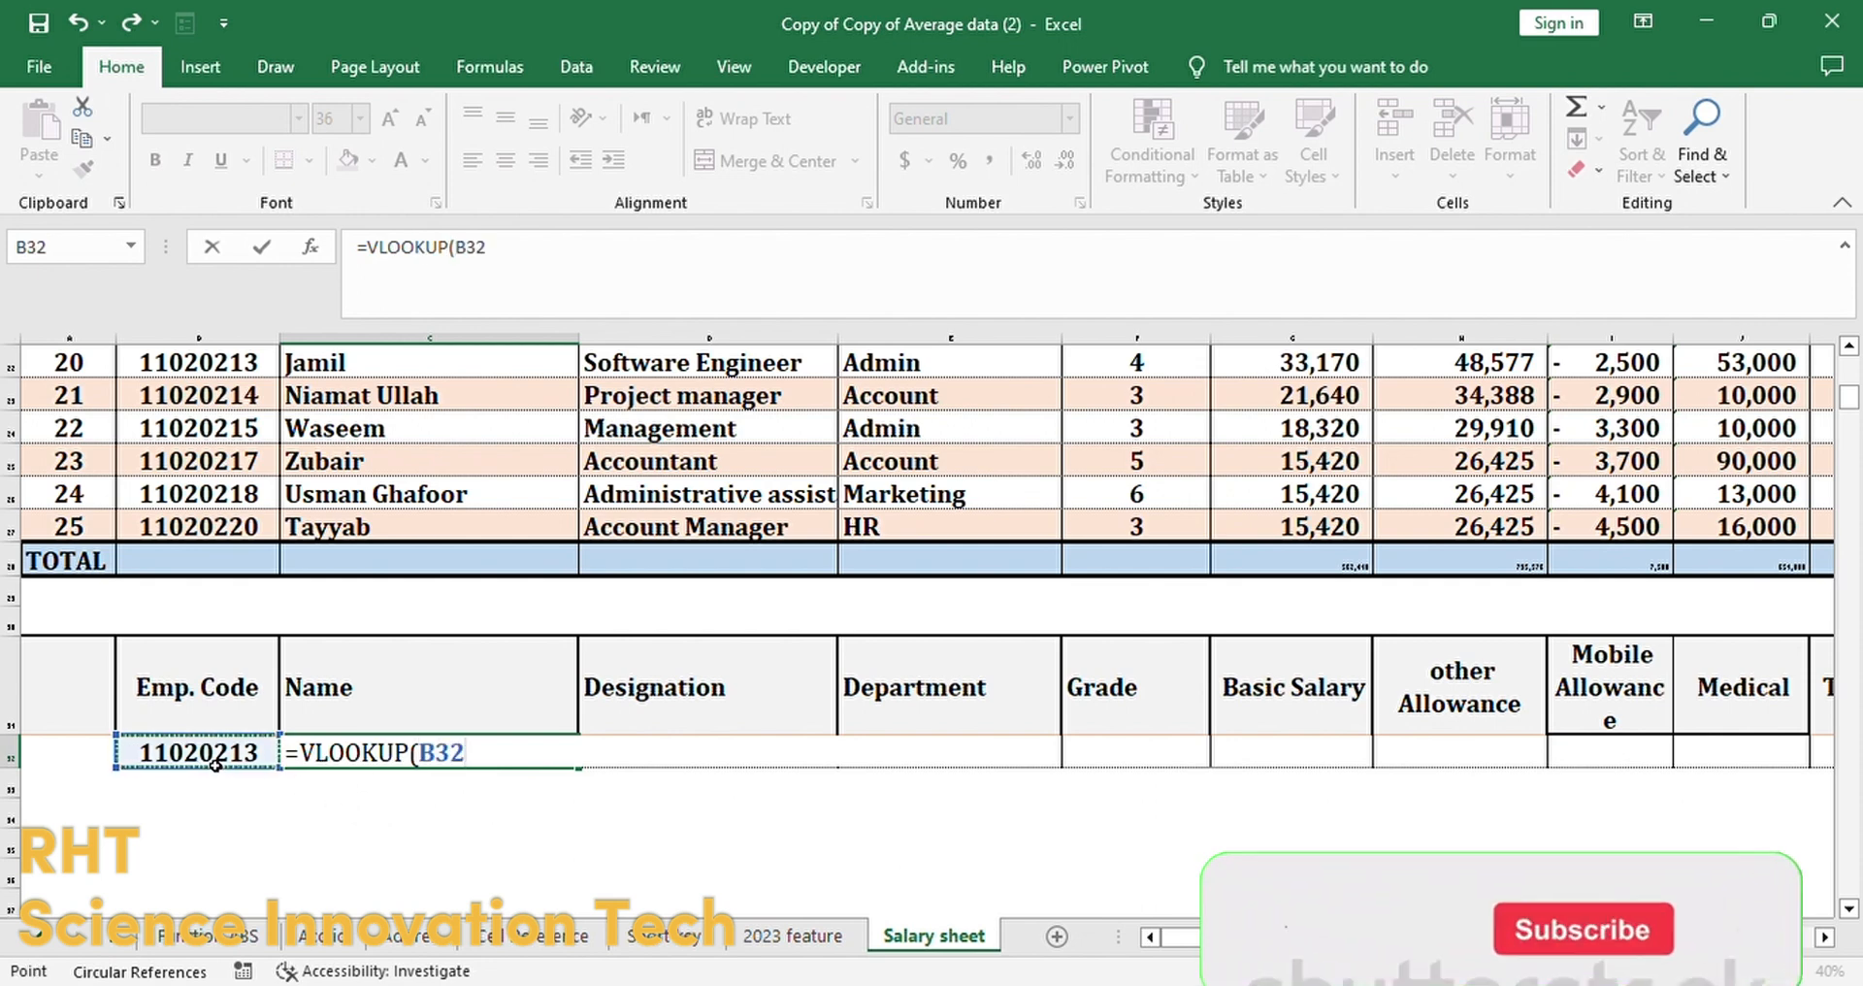
text(,)
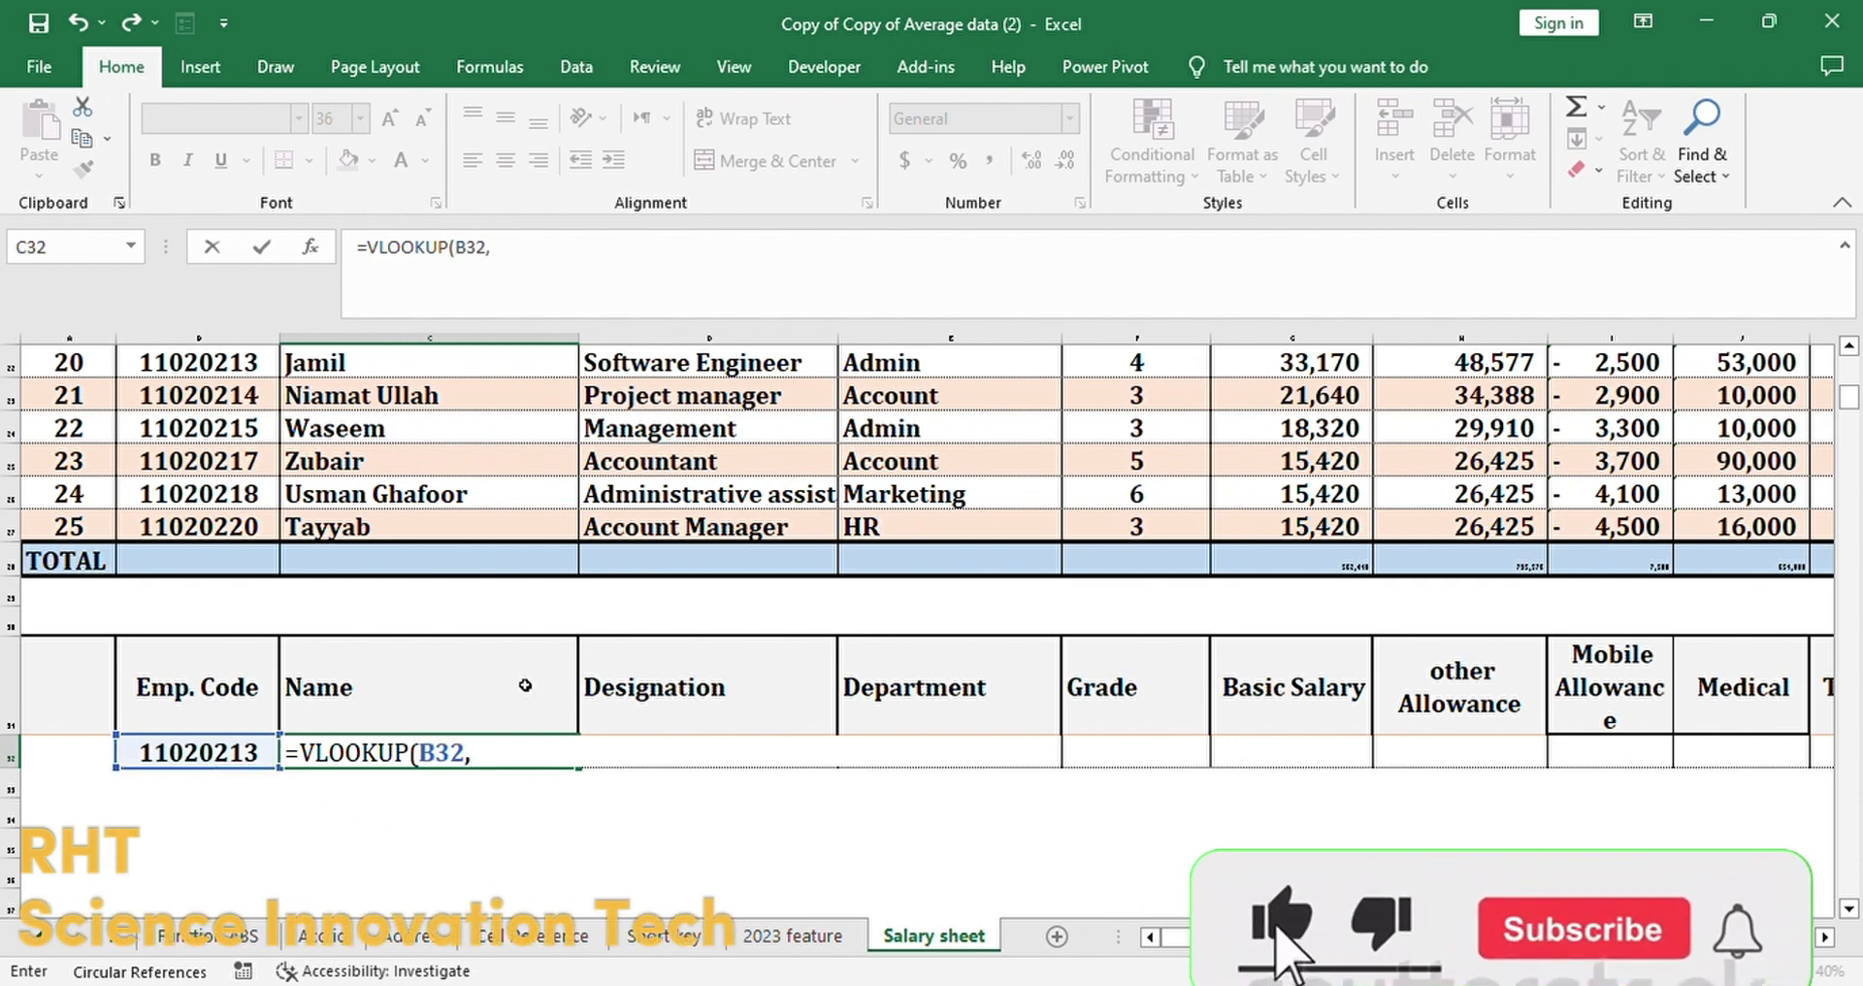
Step: Set the VLOOKUP table array to the main salary table, from Emp. Code through Net Payment: Table14[[Emp. Code]:[Net Payment]]
scroll(467, 658, up, 7)
scroll(467, 658, down, 1)
drag(199, 458, 898, 609)
drag(1699, 709, 1652, 852)
click(853, 272)
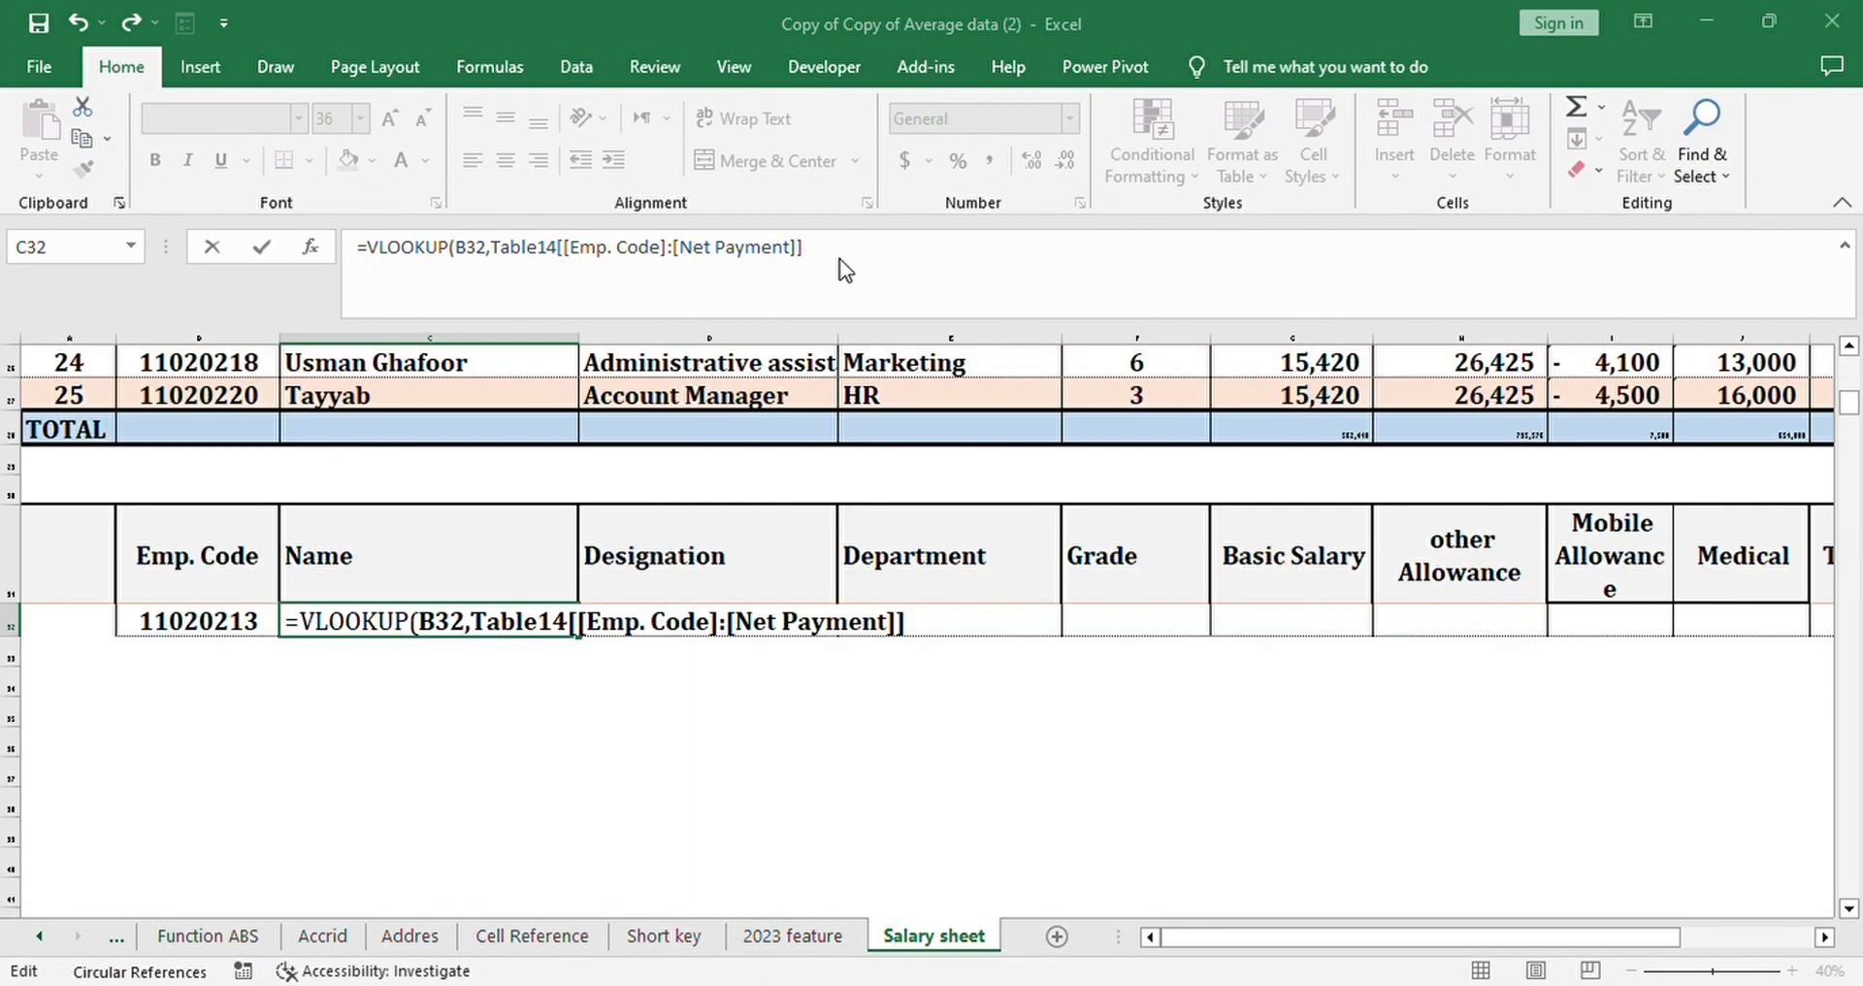
click(865, 283)
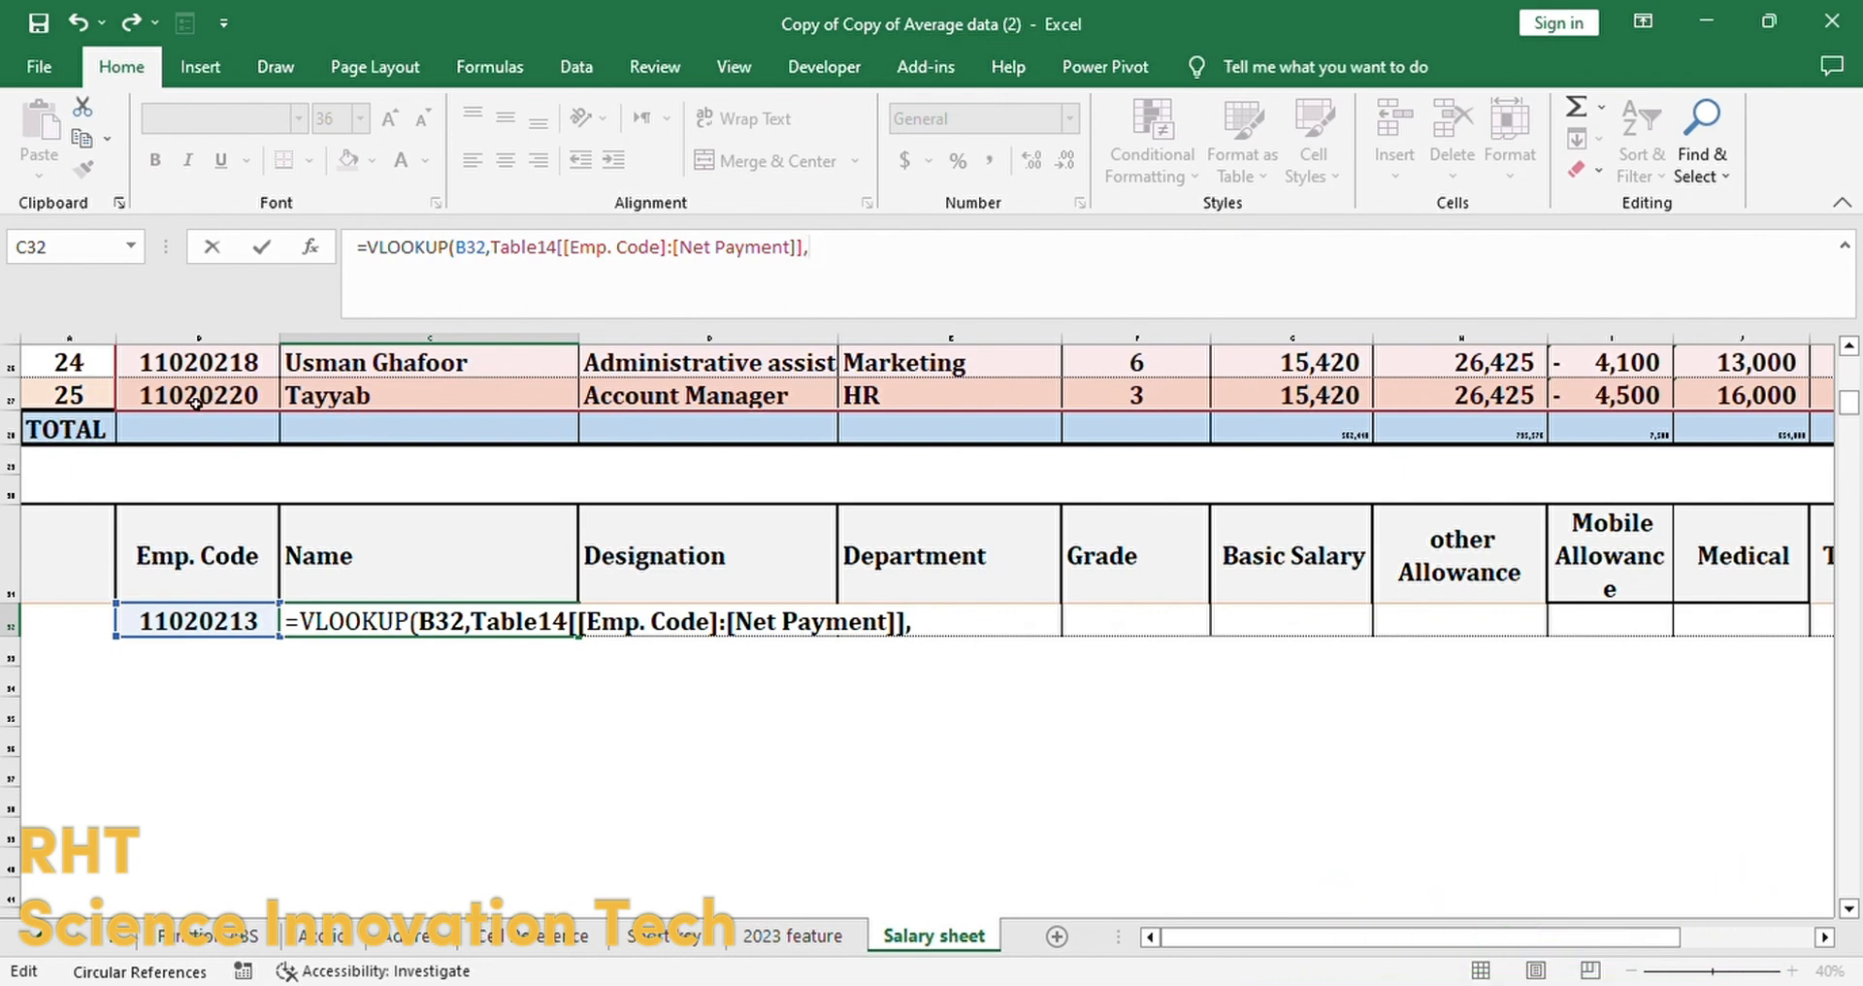
Step: Complete the Name formula with column index 2 and FALSE for an exact match
text(2,)
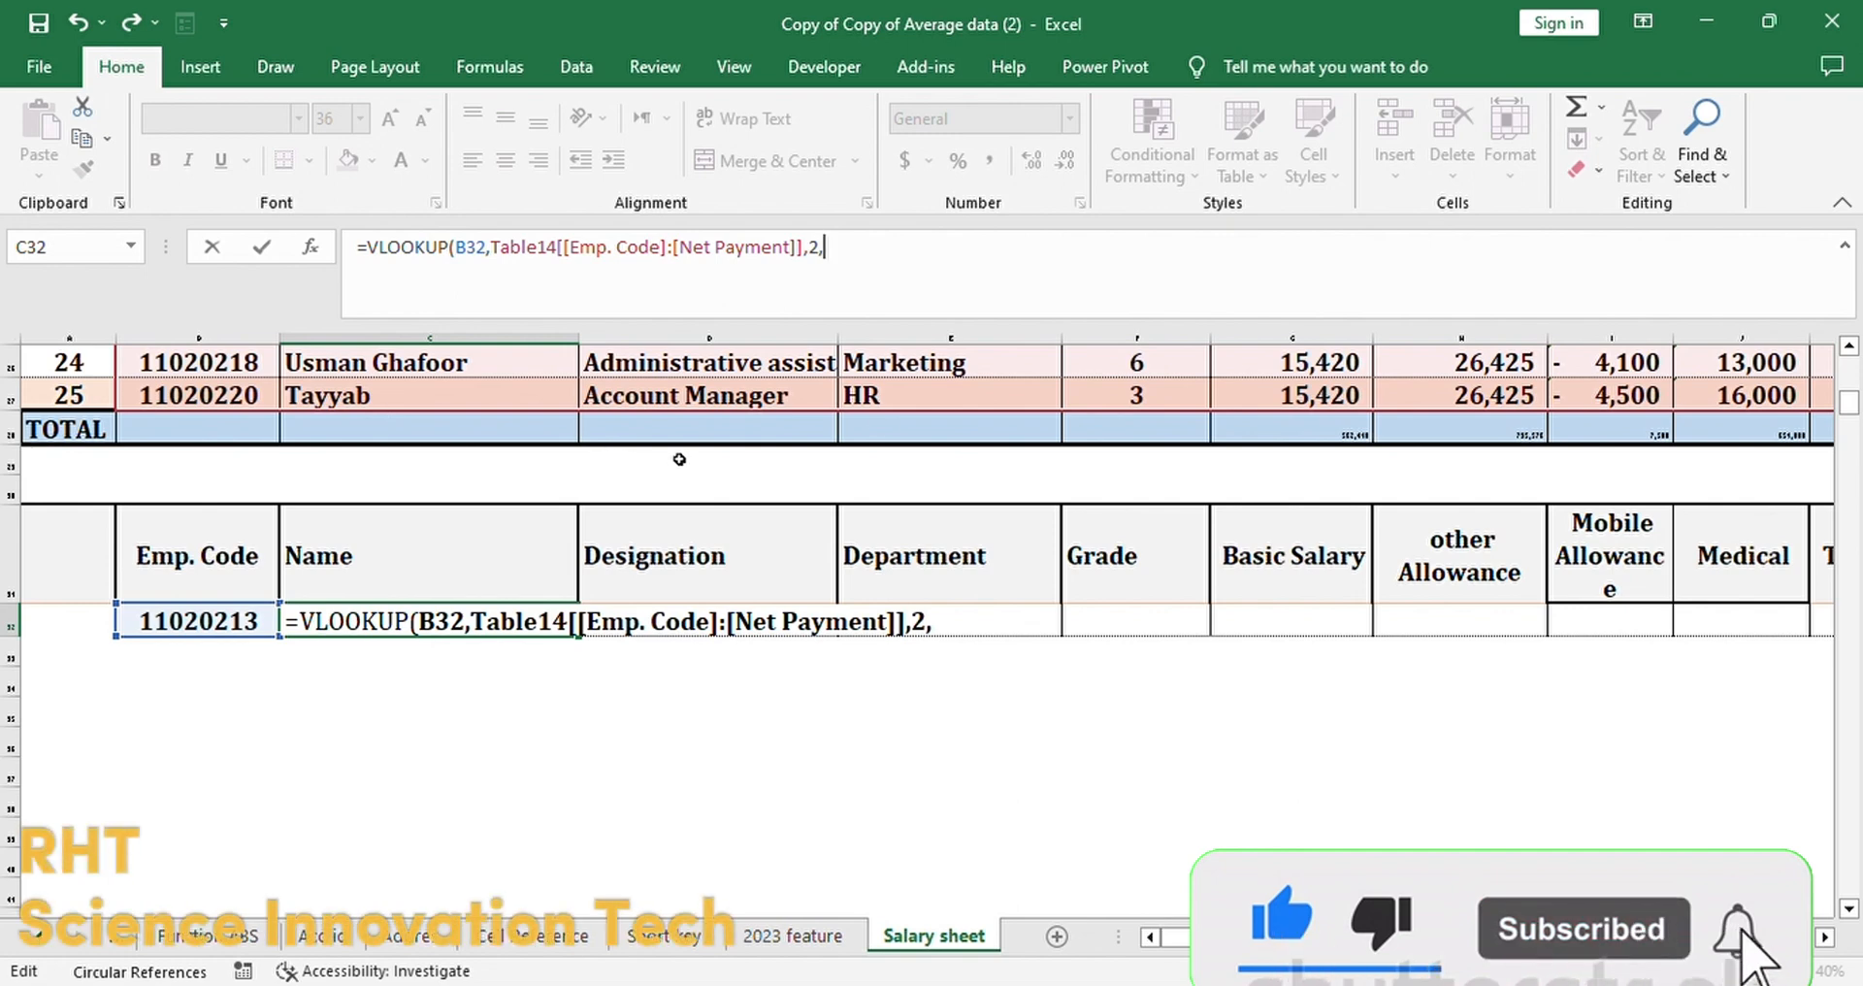
text(FALSE)
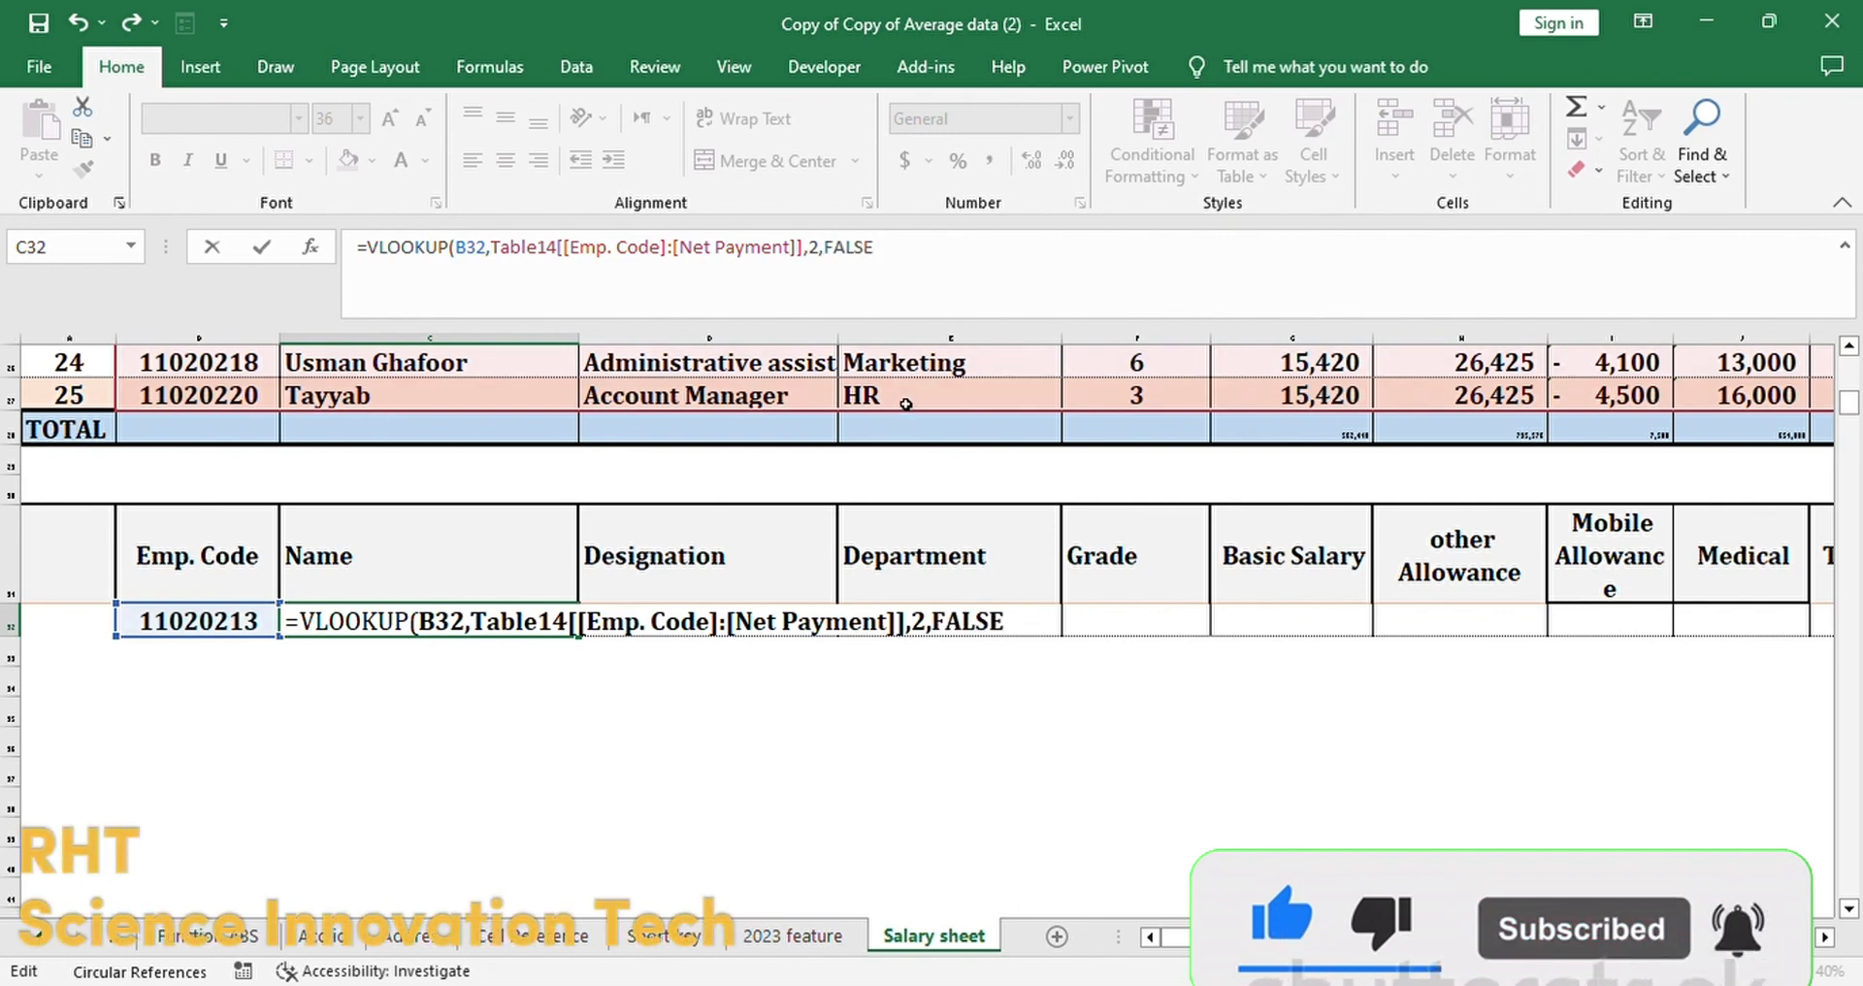
text())
key(Return)
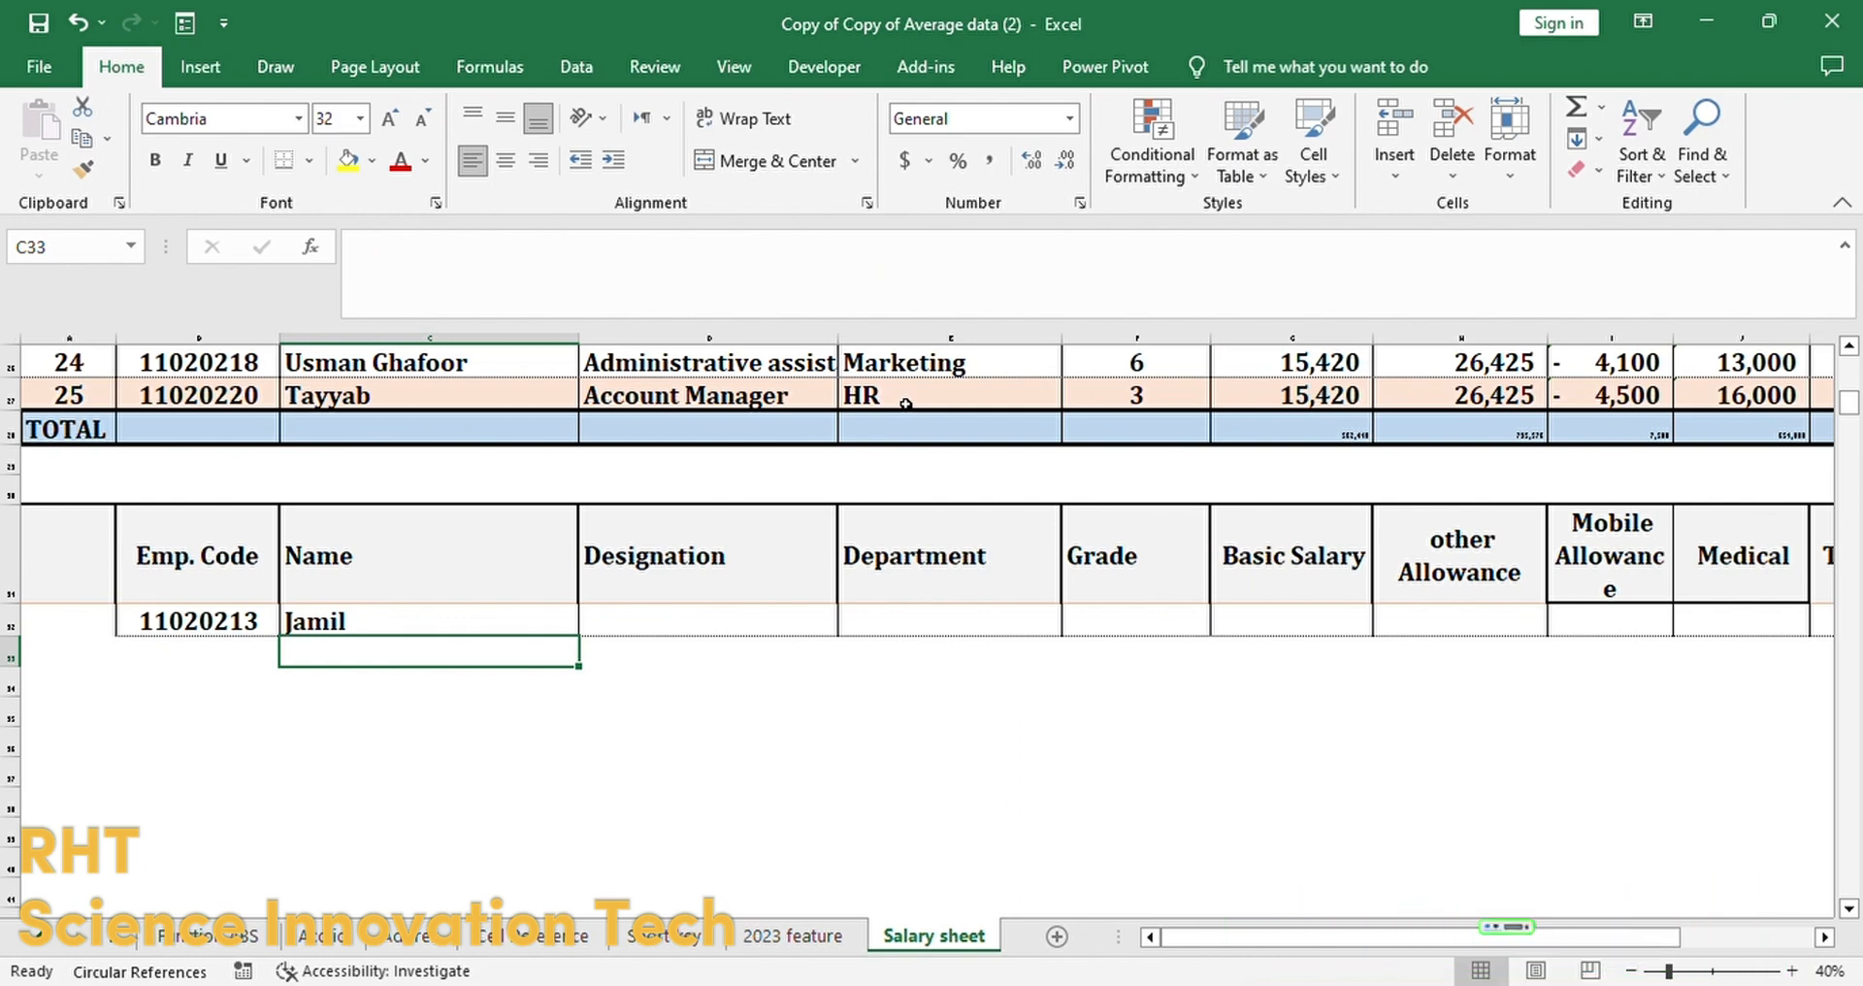
Step: Check the looked-up name against the salary table row that has the same employee code
click(209, 621)
scroll(233, 583, up, 2)
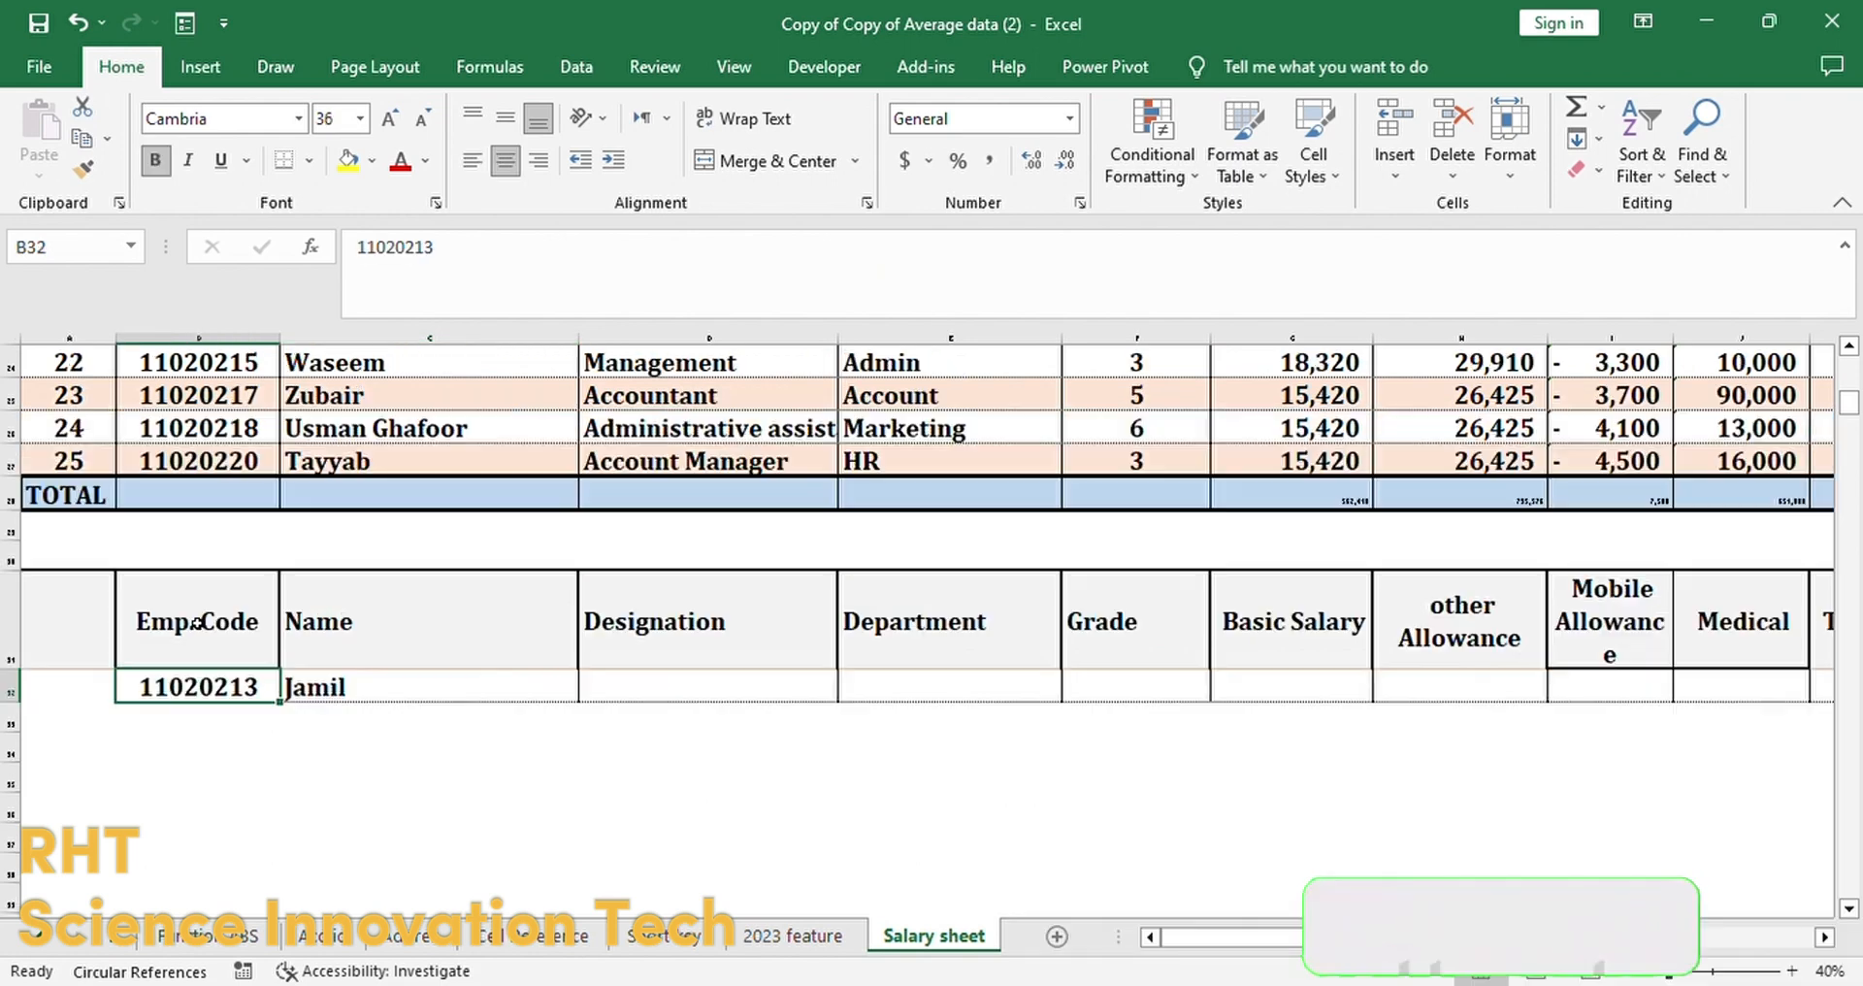
click(219, 424)
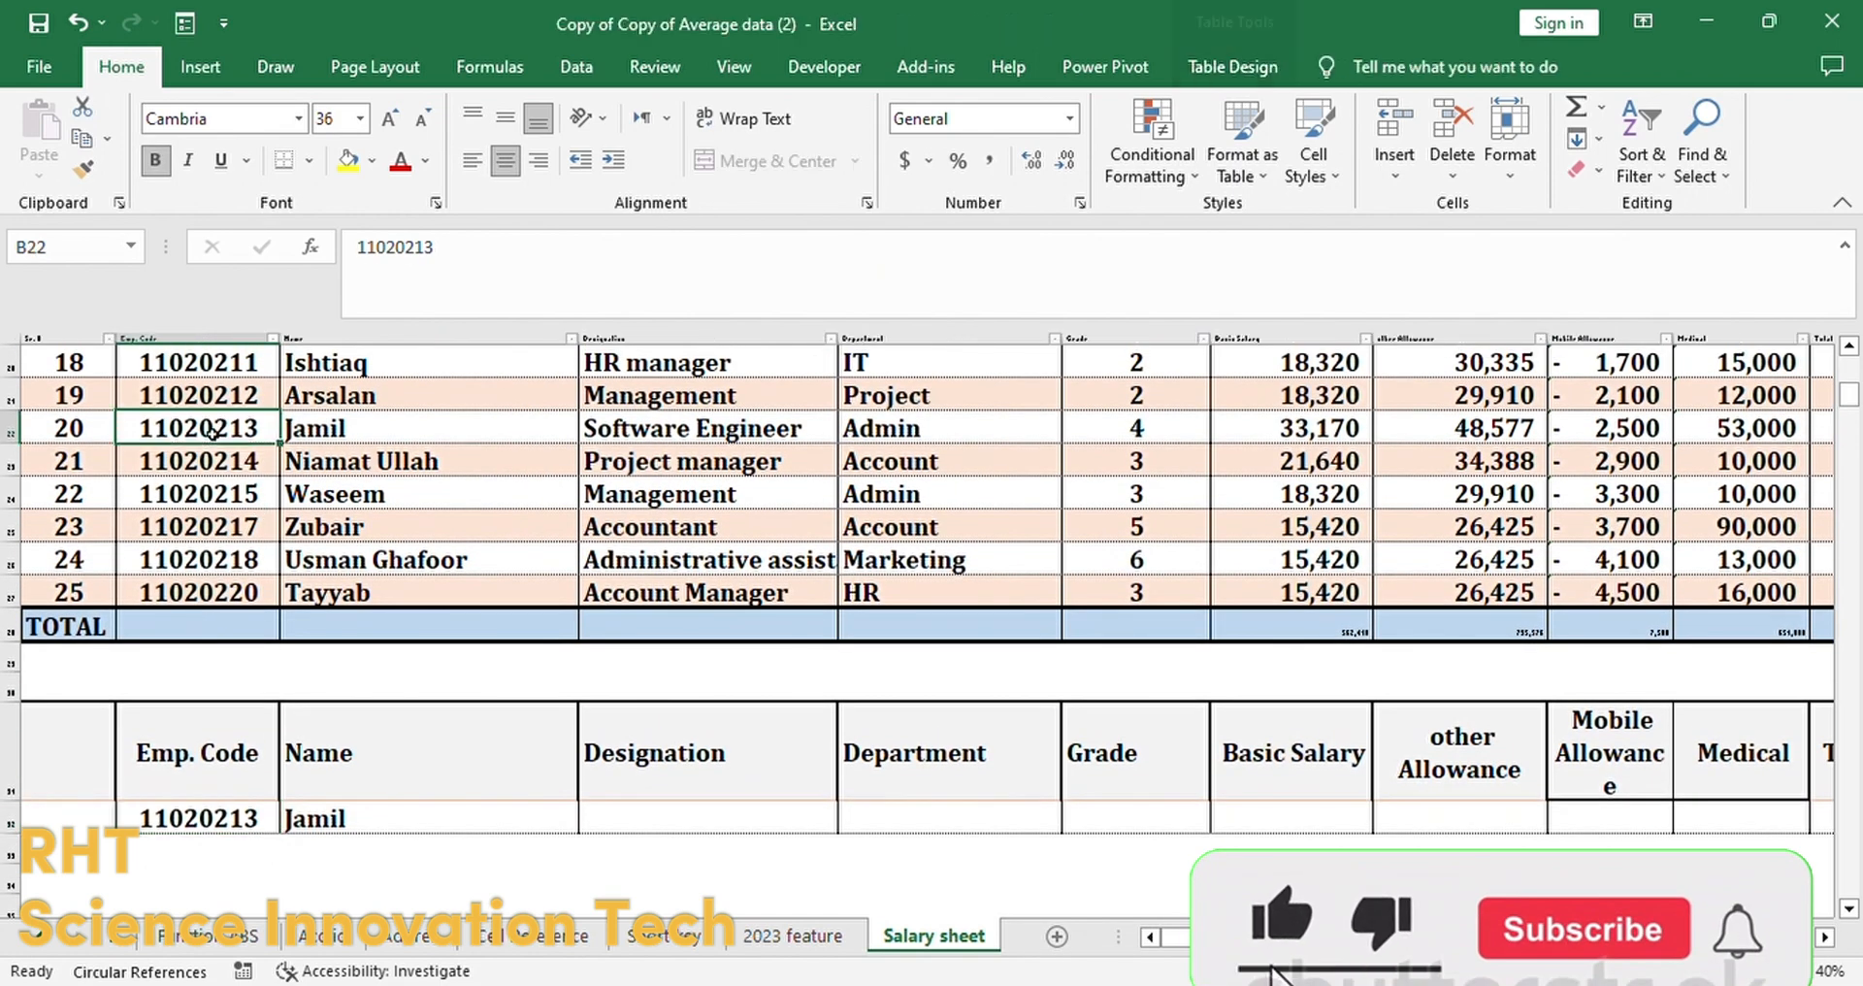
click(324, 435)
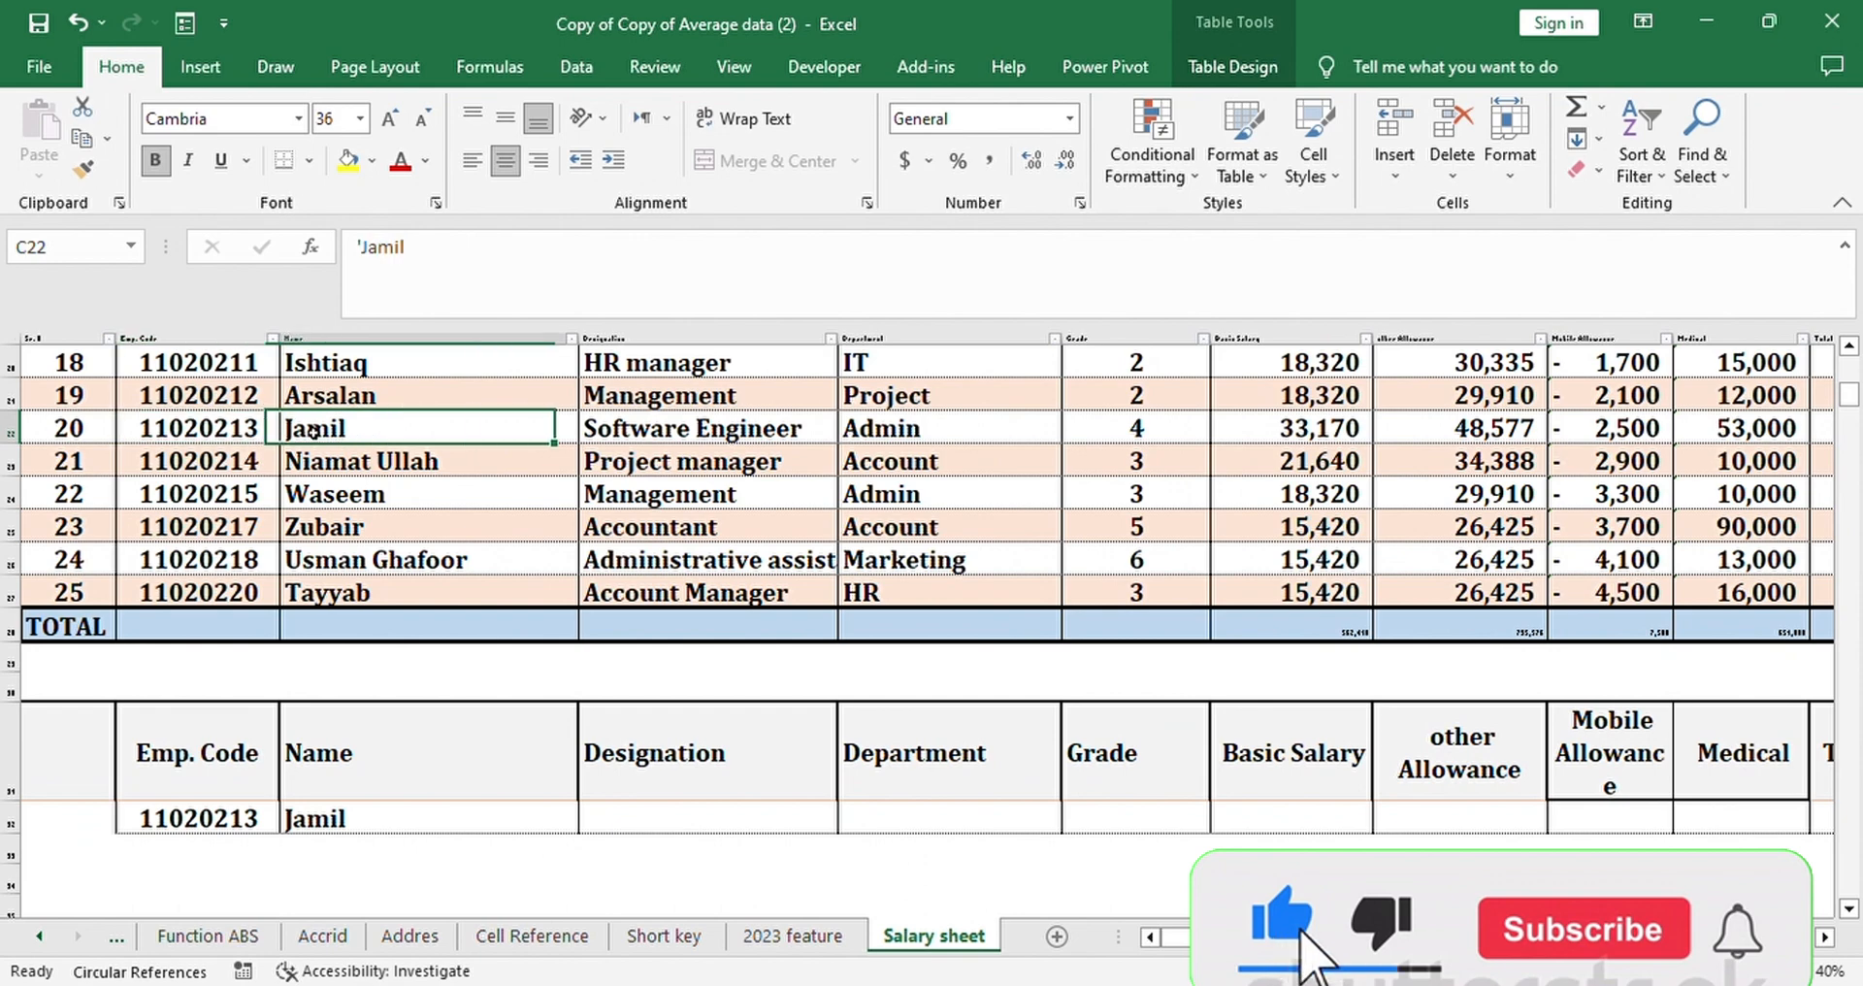
Step: Try to fill the Name formula from C32 into the Designation cell D32 and inspect the copied references
click(326, 817)
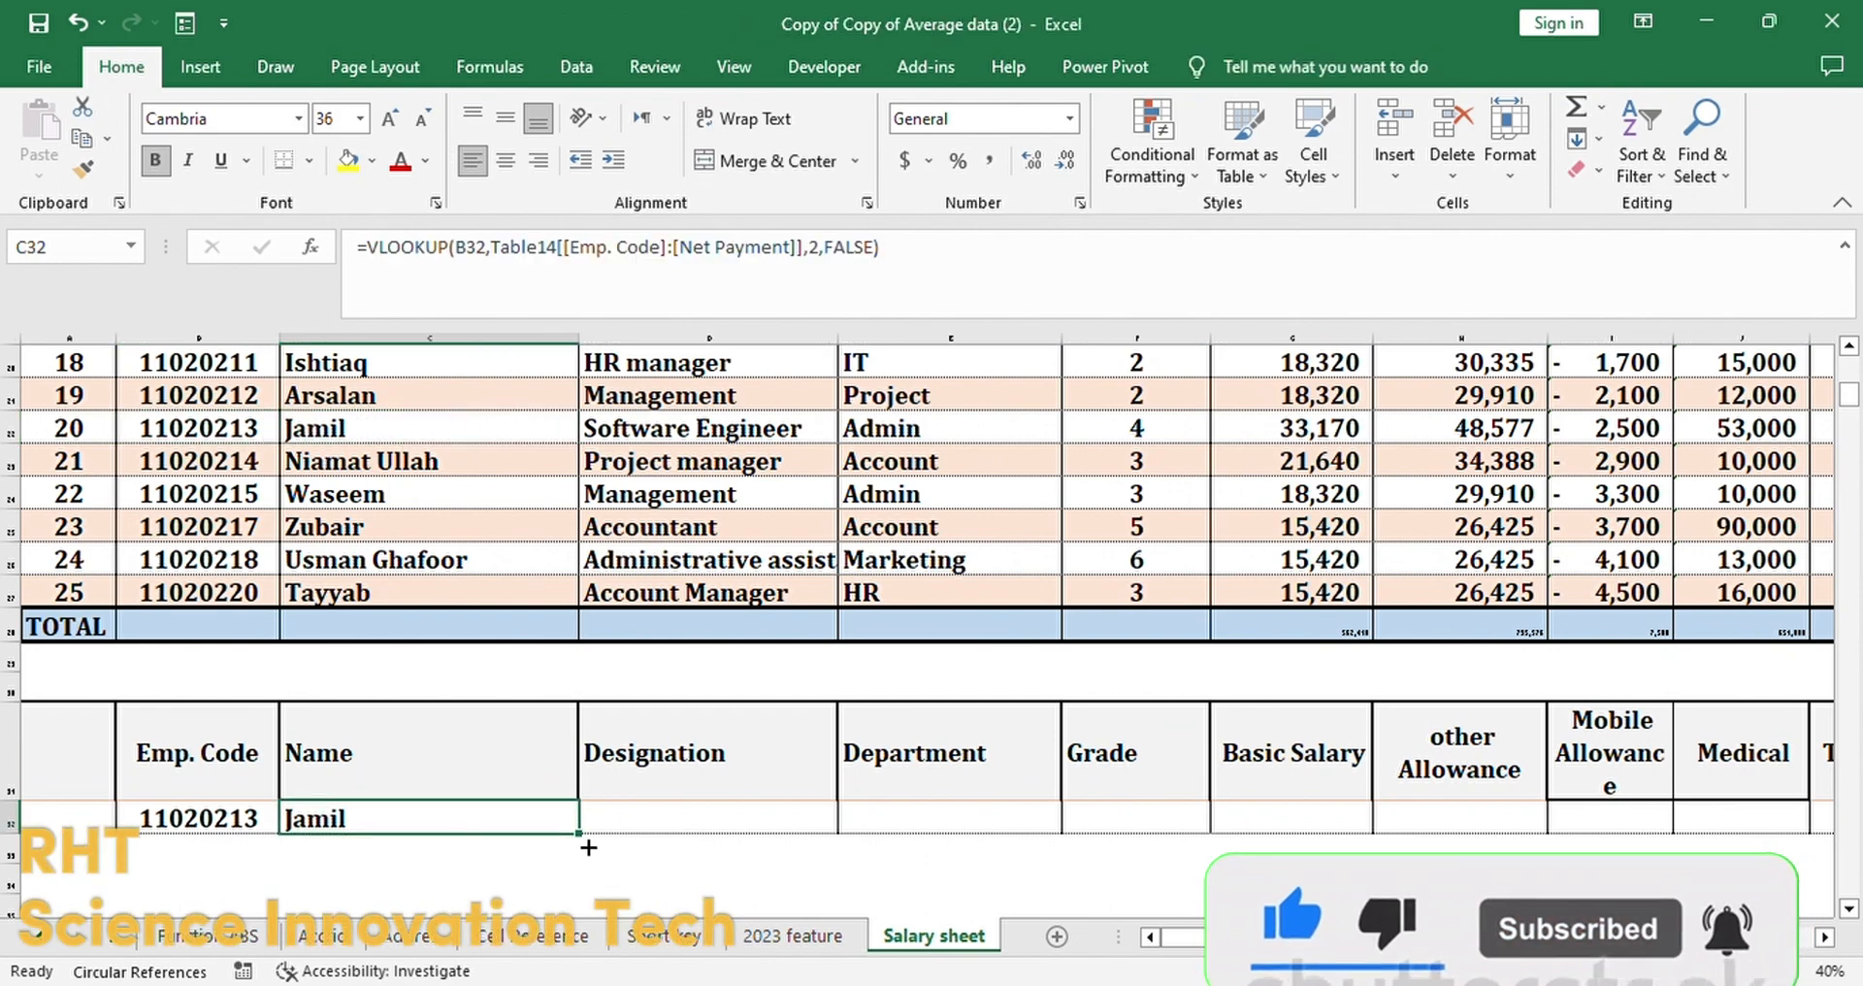
drag(599, 845, 777, 850)
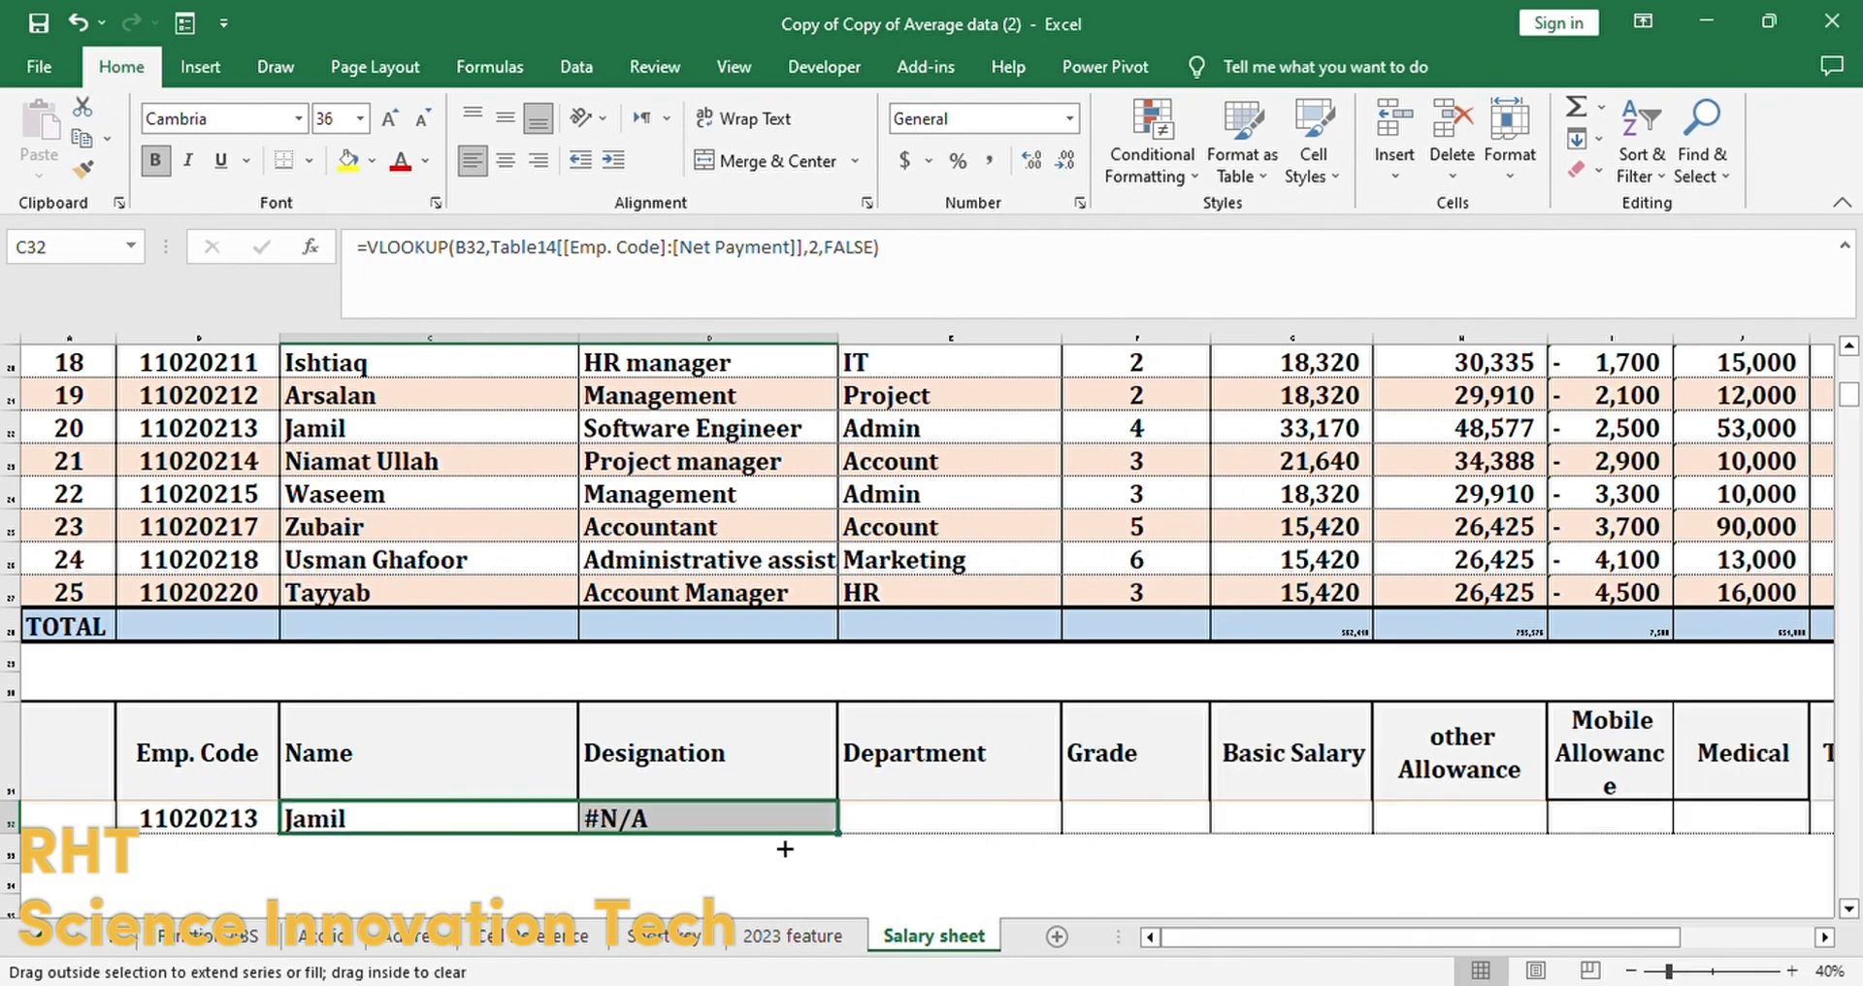
click(442, 817)
double_click(598, 820)
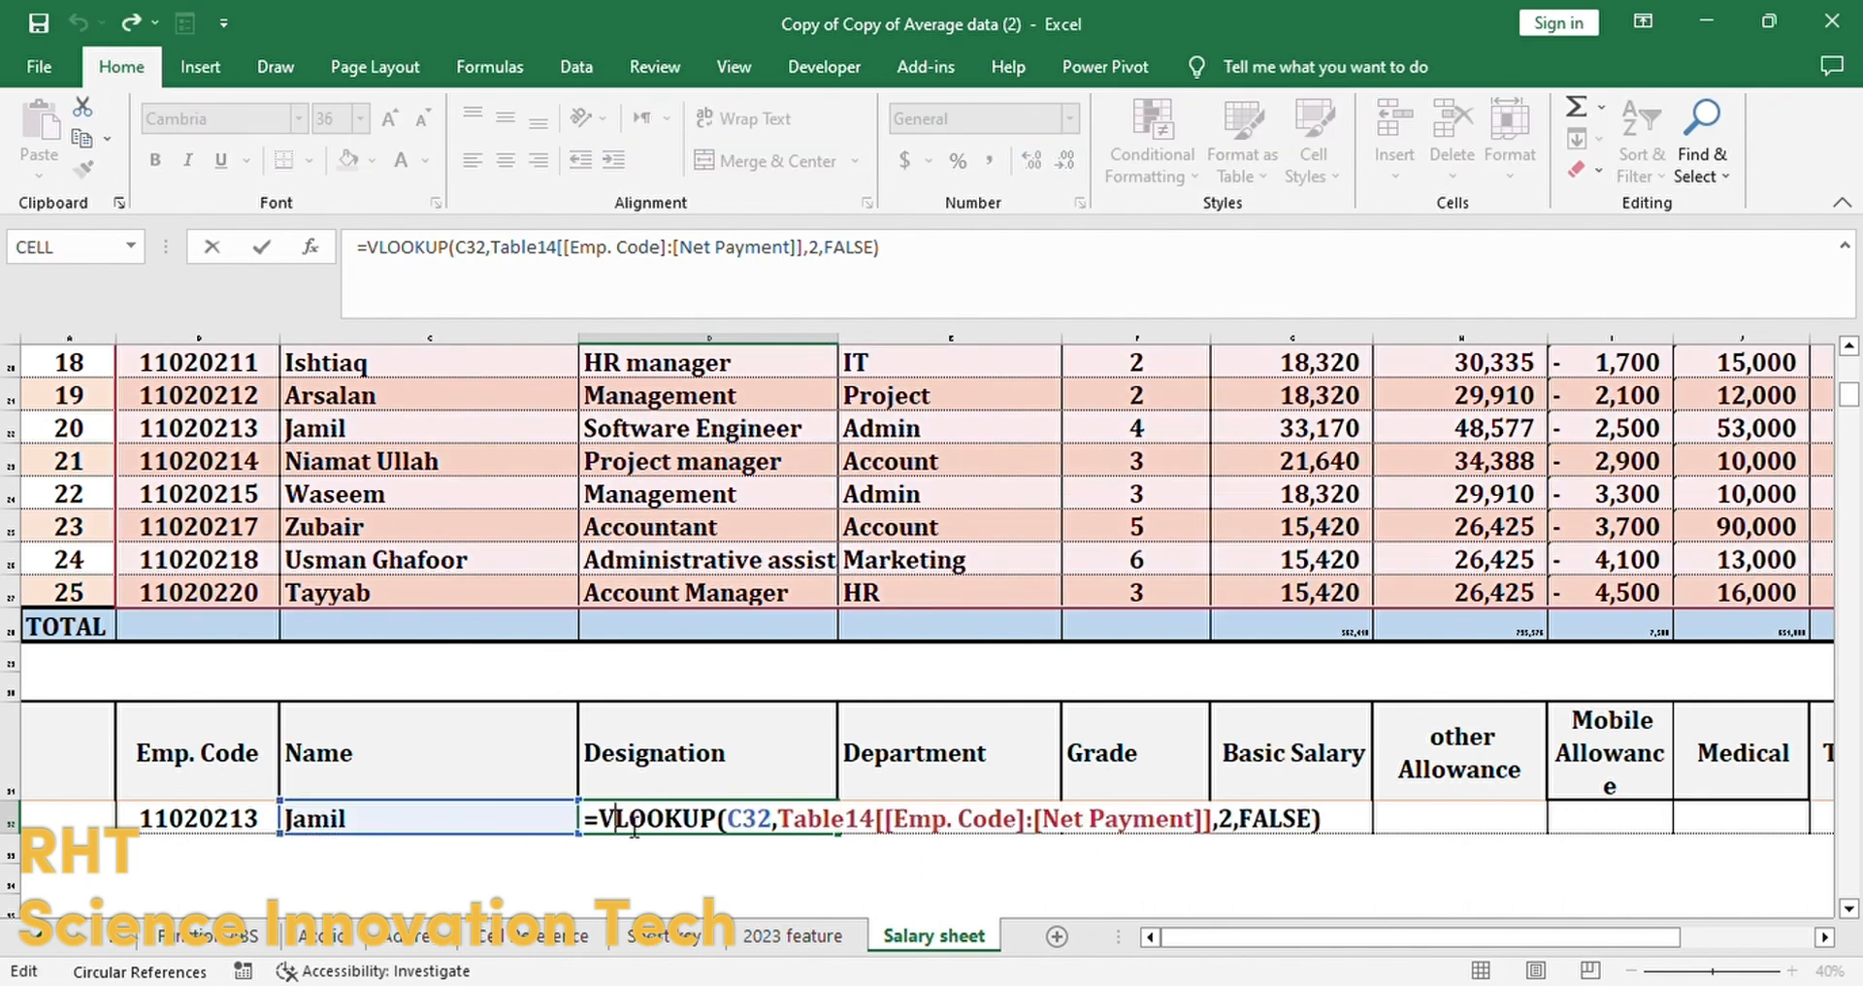
key(Return)
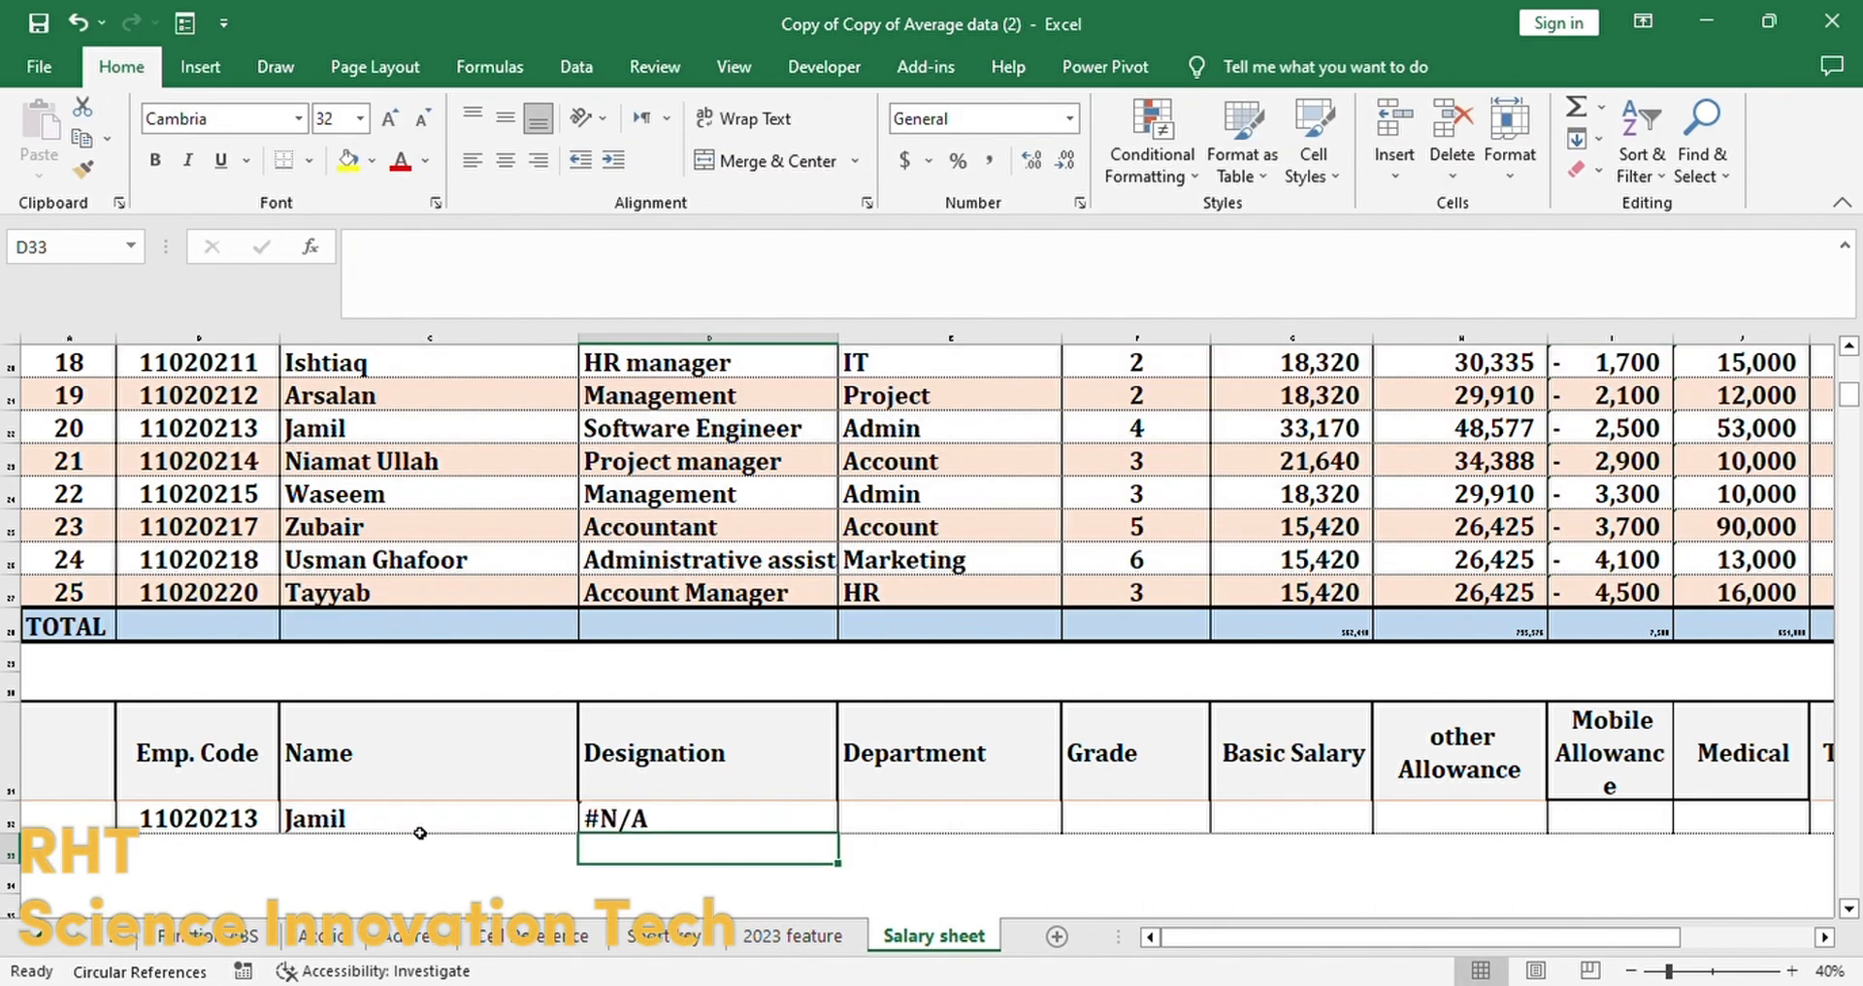
Step: Make the lookup value in the Name formula in C32 an absolute reference, $B$32
click(333, 832)
double_click(364, 834)
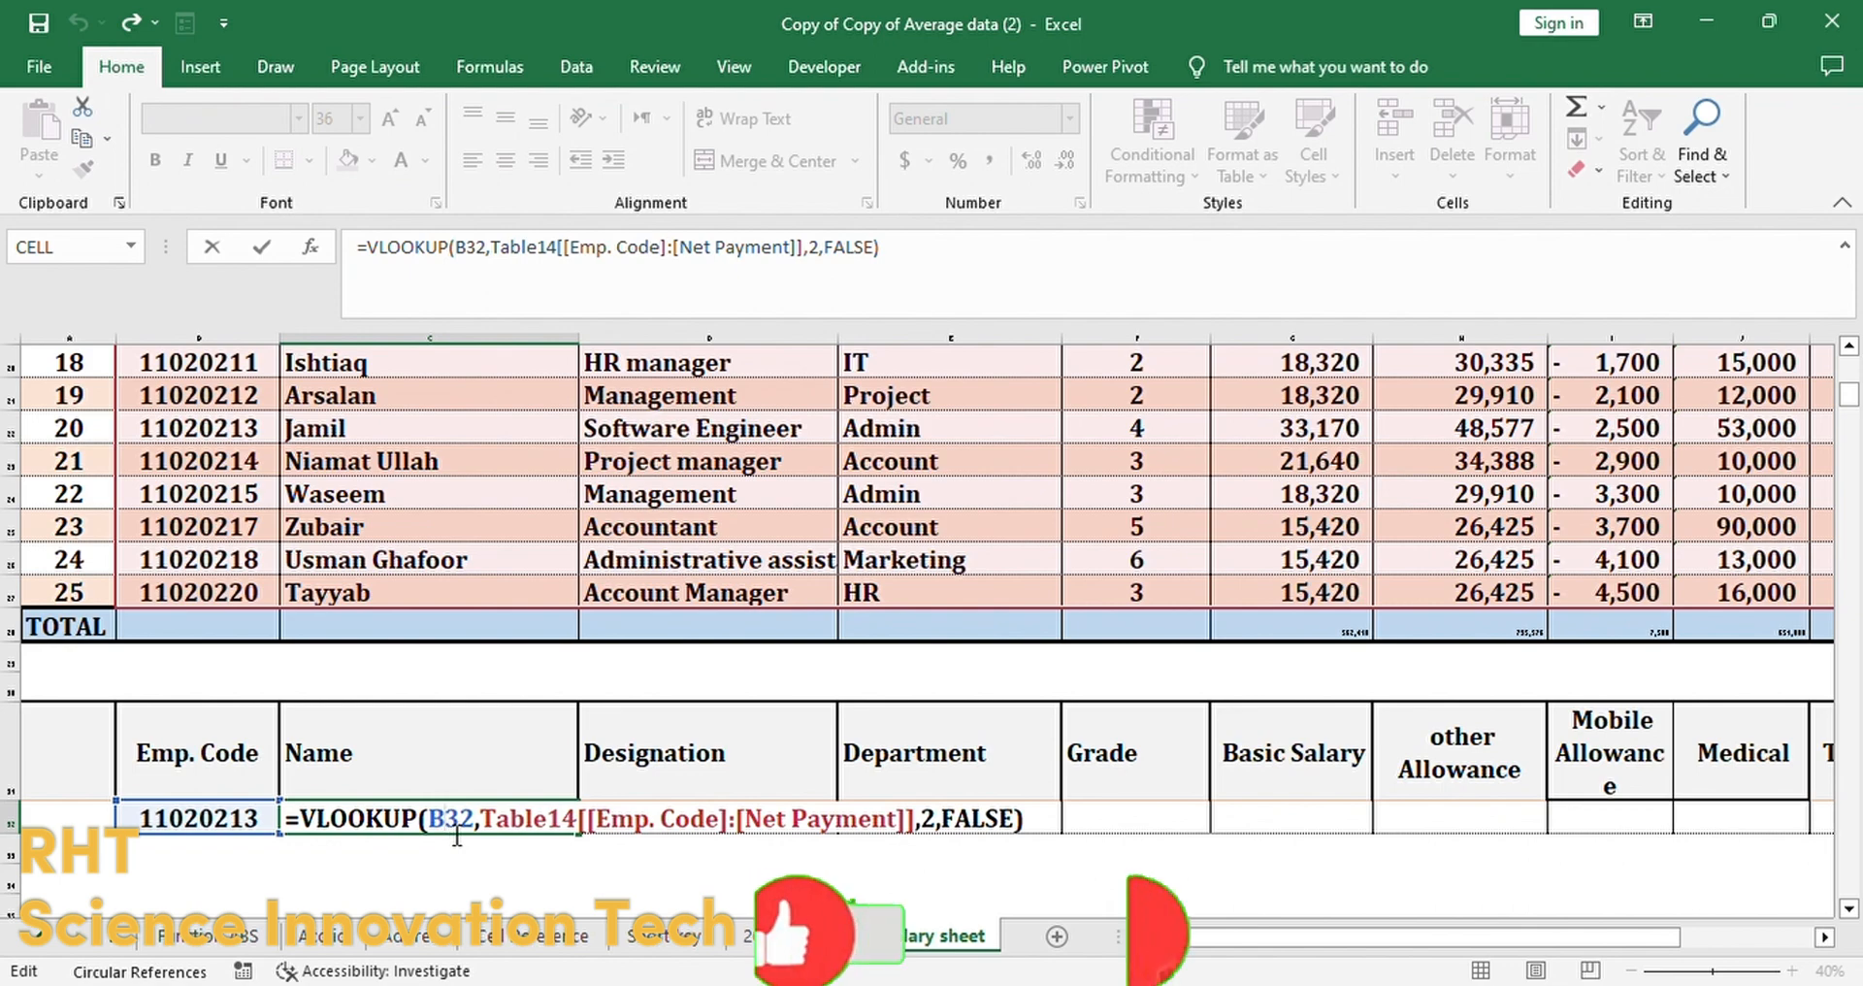
key(F4)
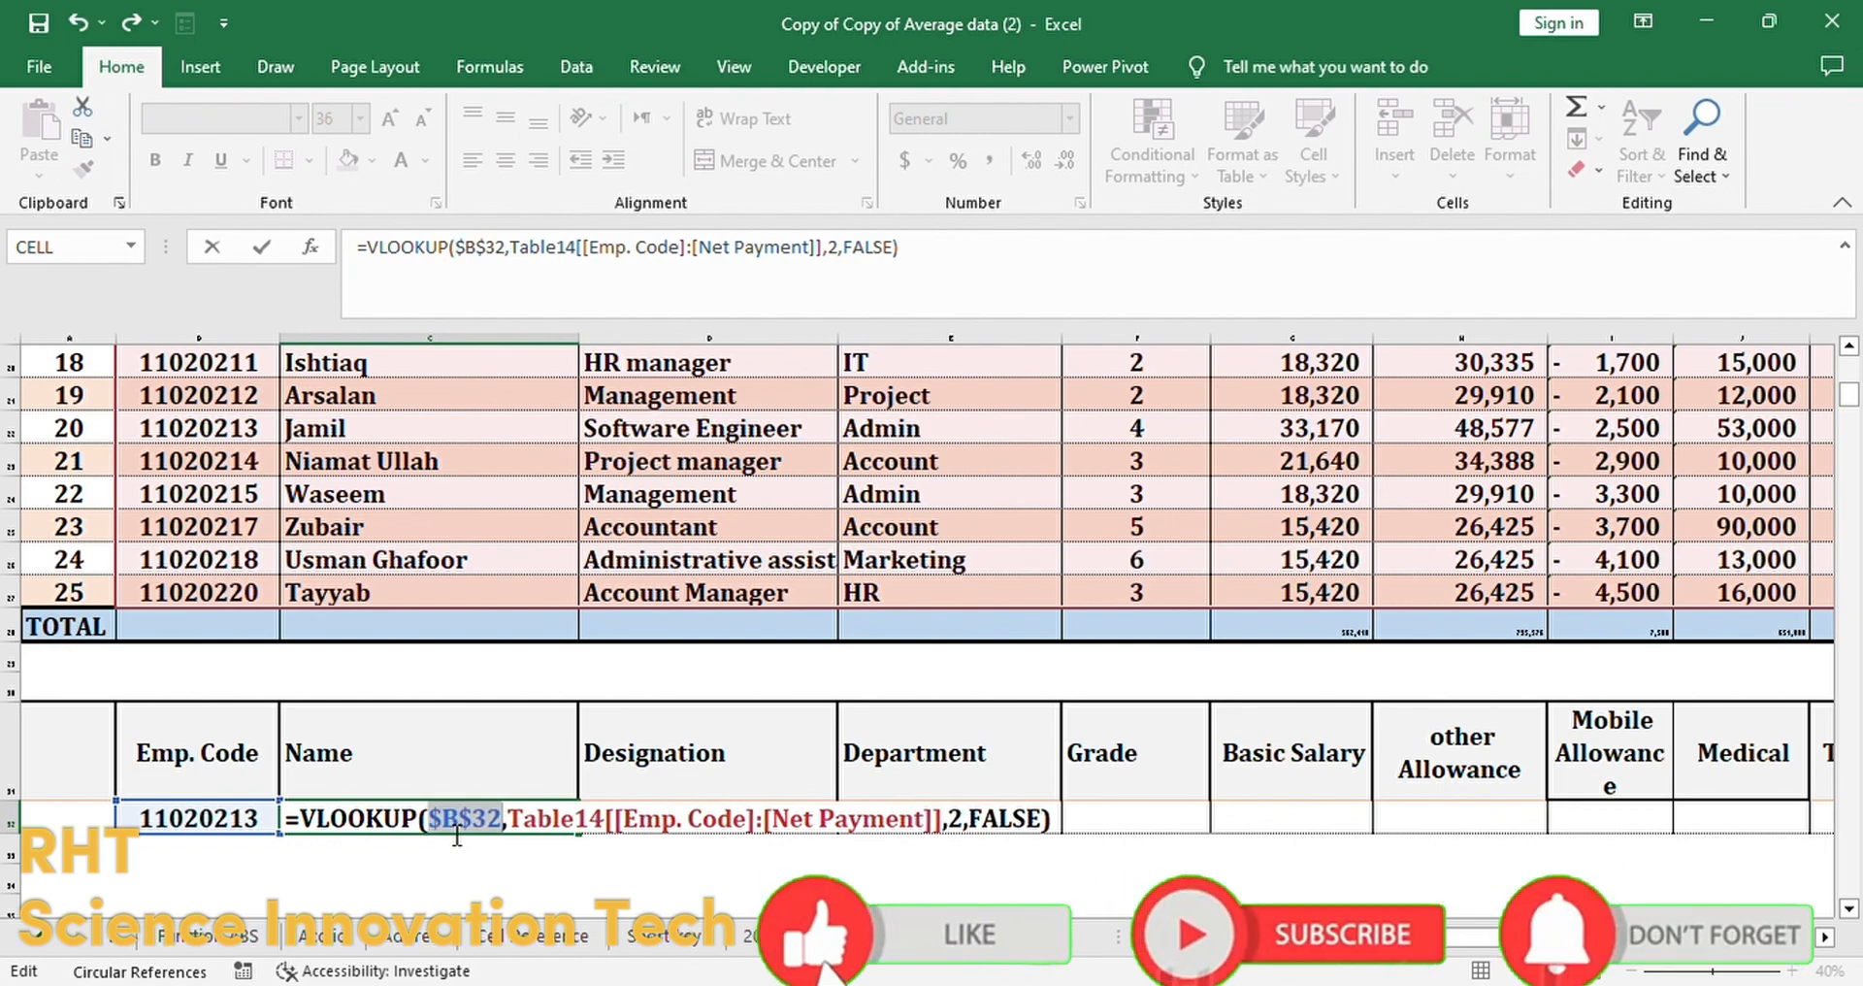
key(Return)
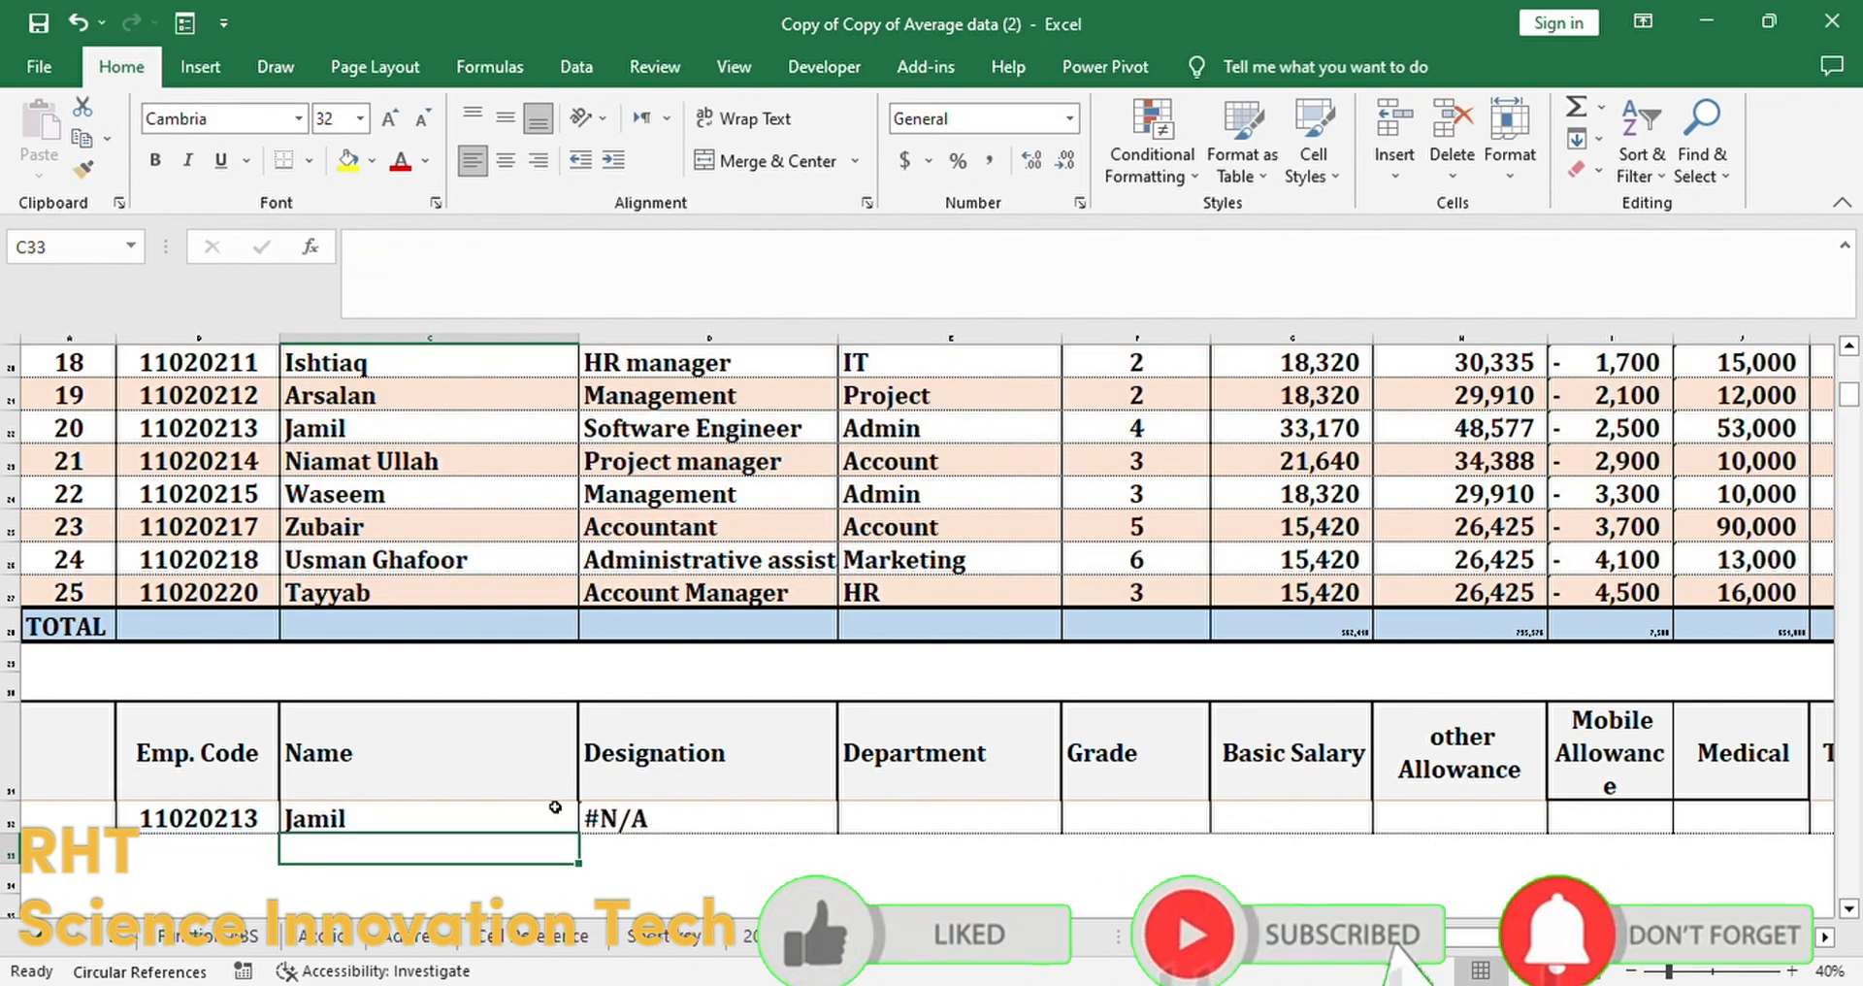
Step: Fill the corrected Name formula from C32 across into the Designation cell D32
click(469, 825)
drag(578, 833, 750, 844)
click(673, 828)
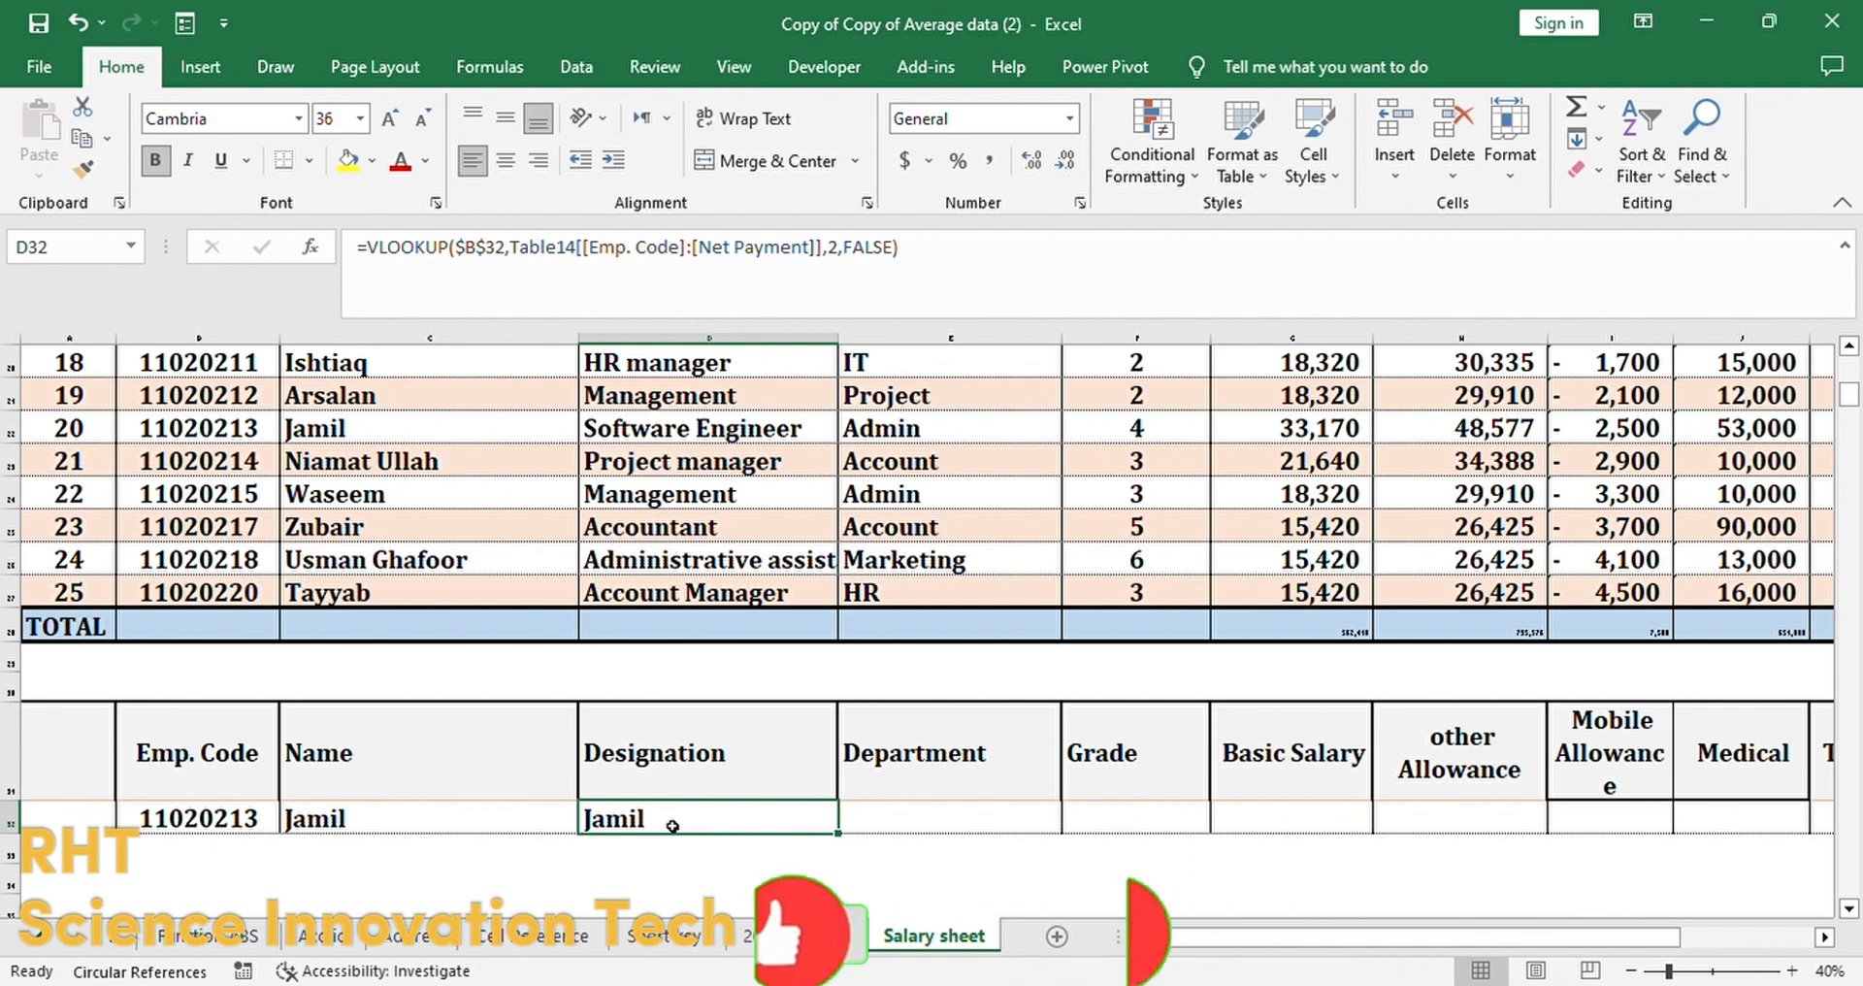
Step: Change the column index of the VLOOKUP formula in the Designation cell D32 to 3
click(418, 708)
double_click(718, 830)
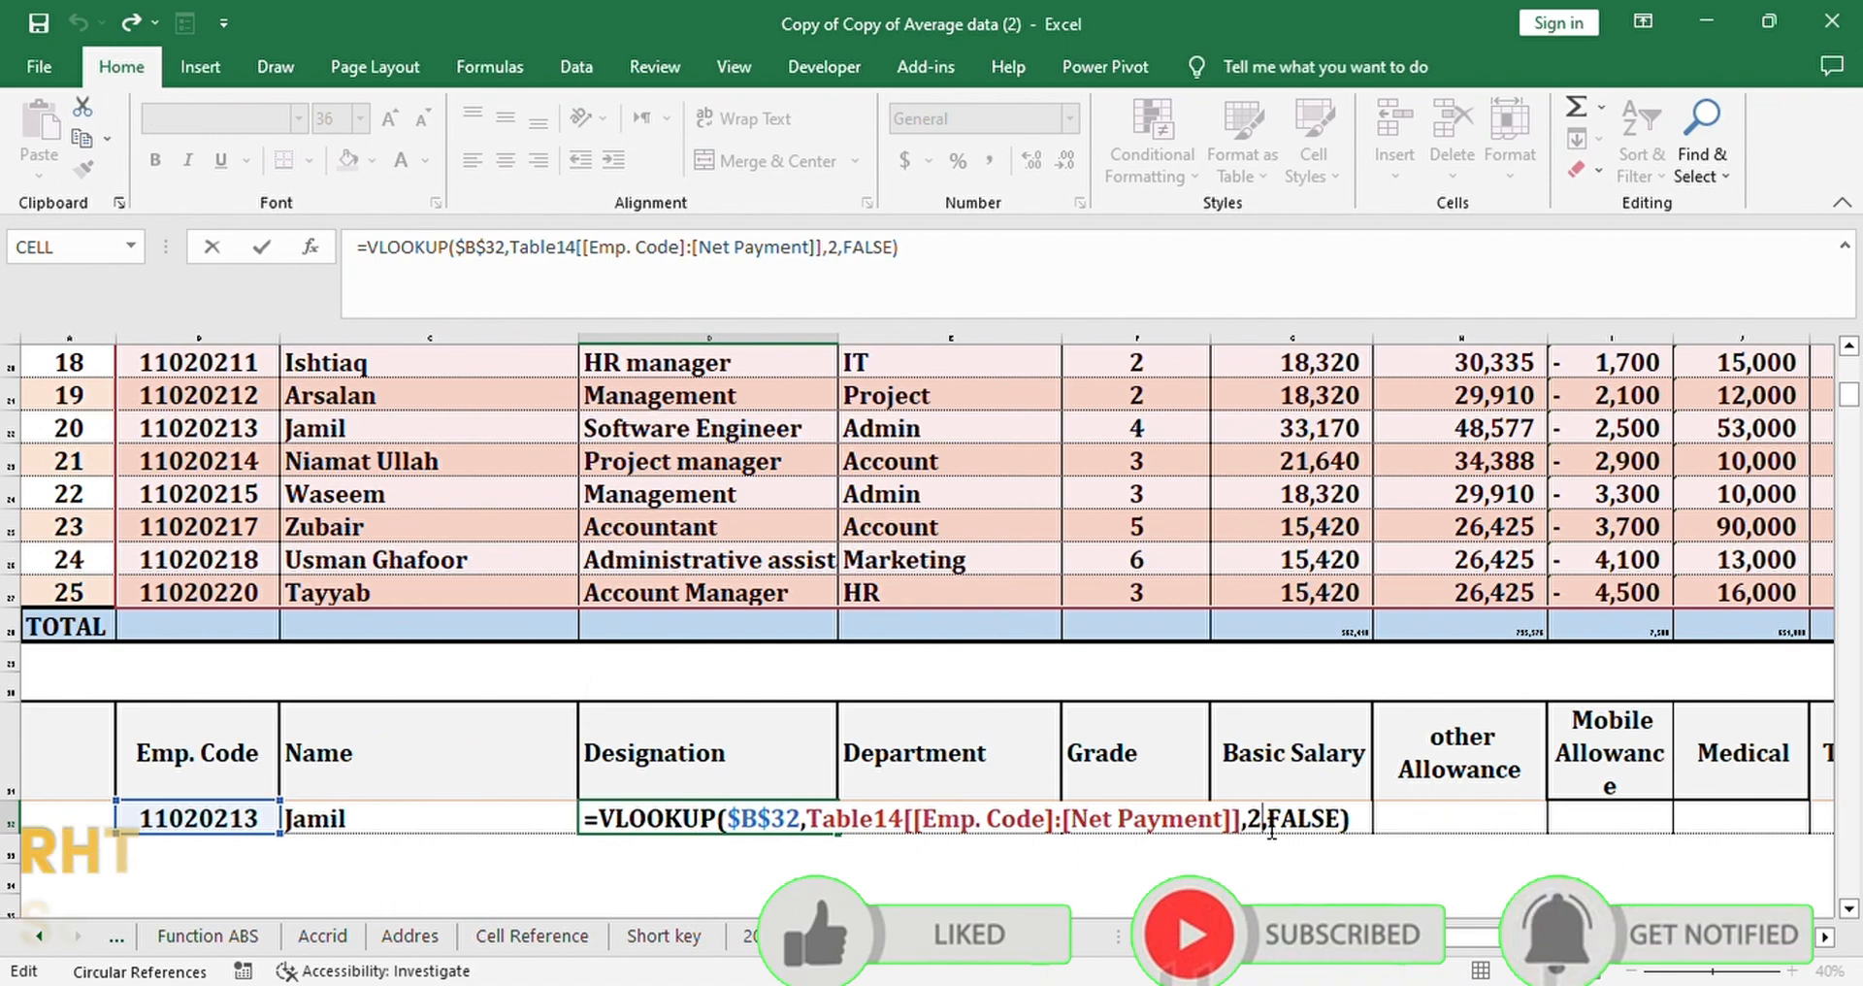
key(Return)
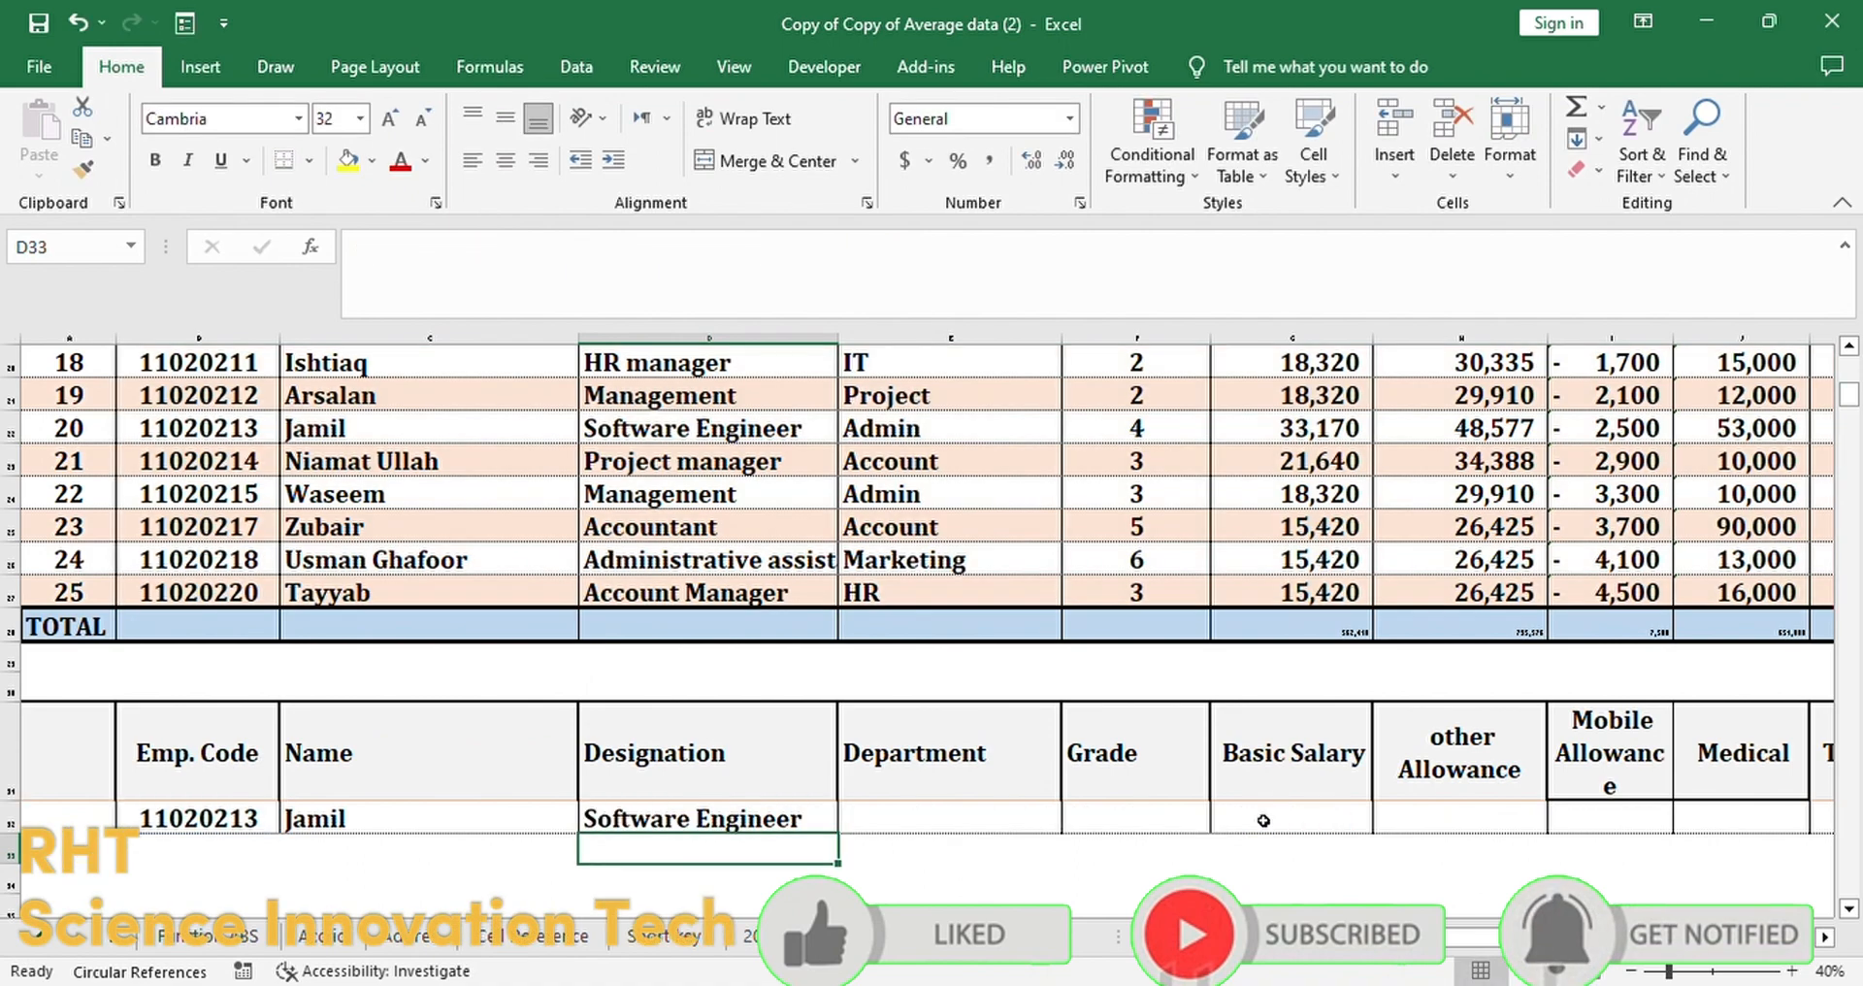
Step: Check the Designation formula in D32 against the column order of the salary table
click(711, 830)
scroll(394, 433, up, 2)
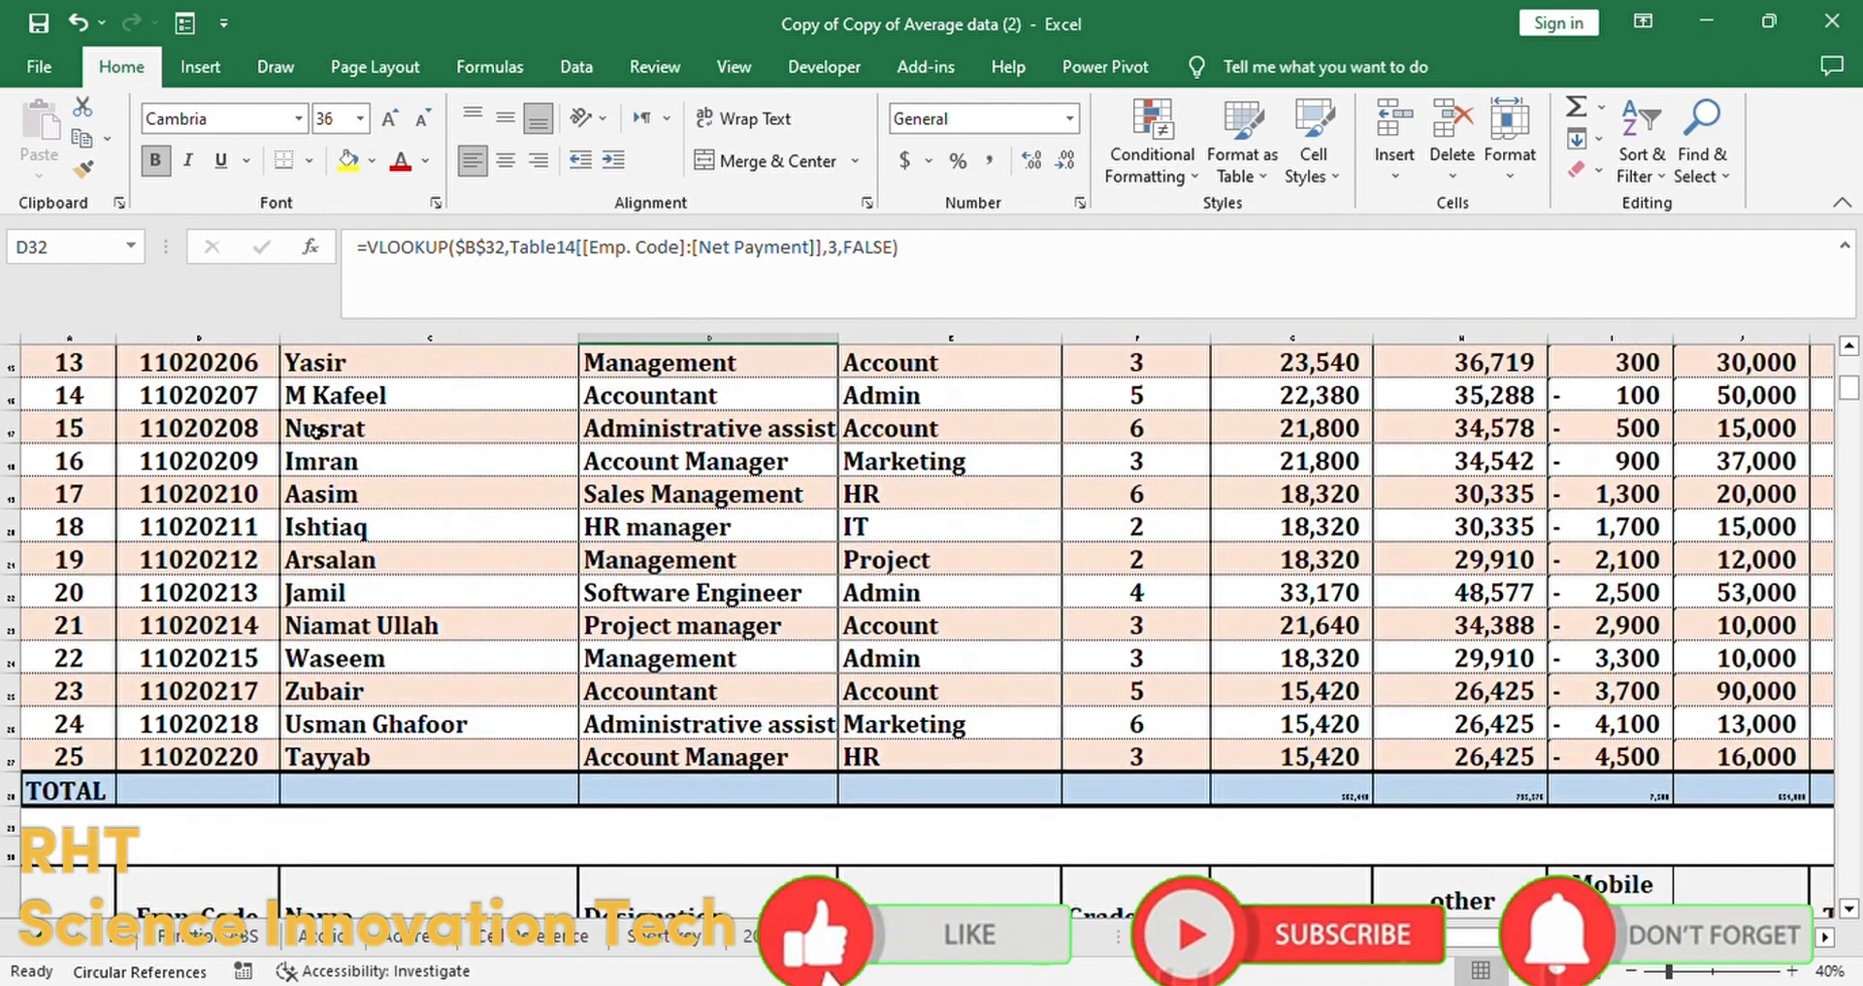
scroll(195, 417, up, 1)
scroll(195, 417, down, 2)
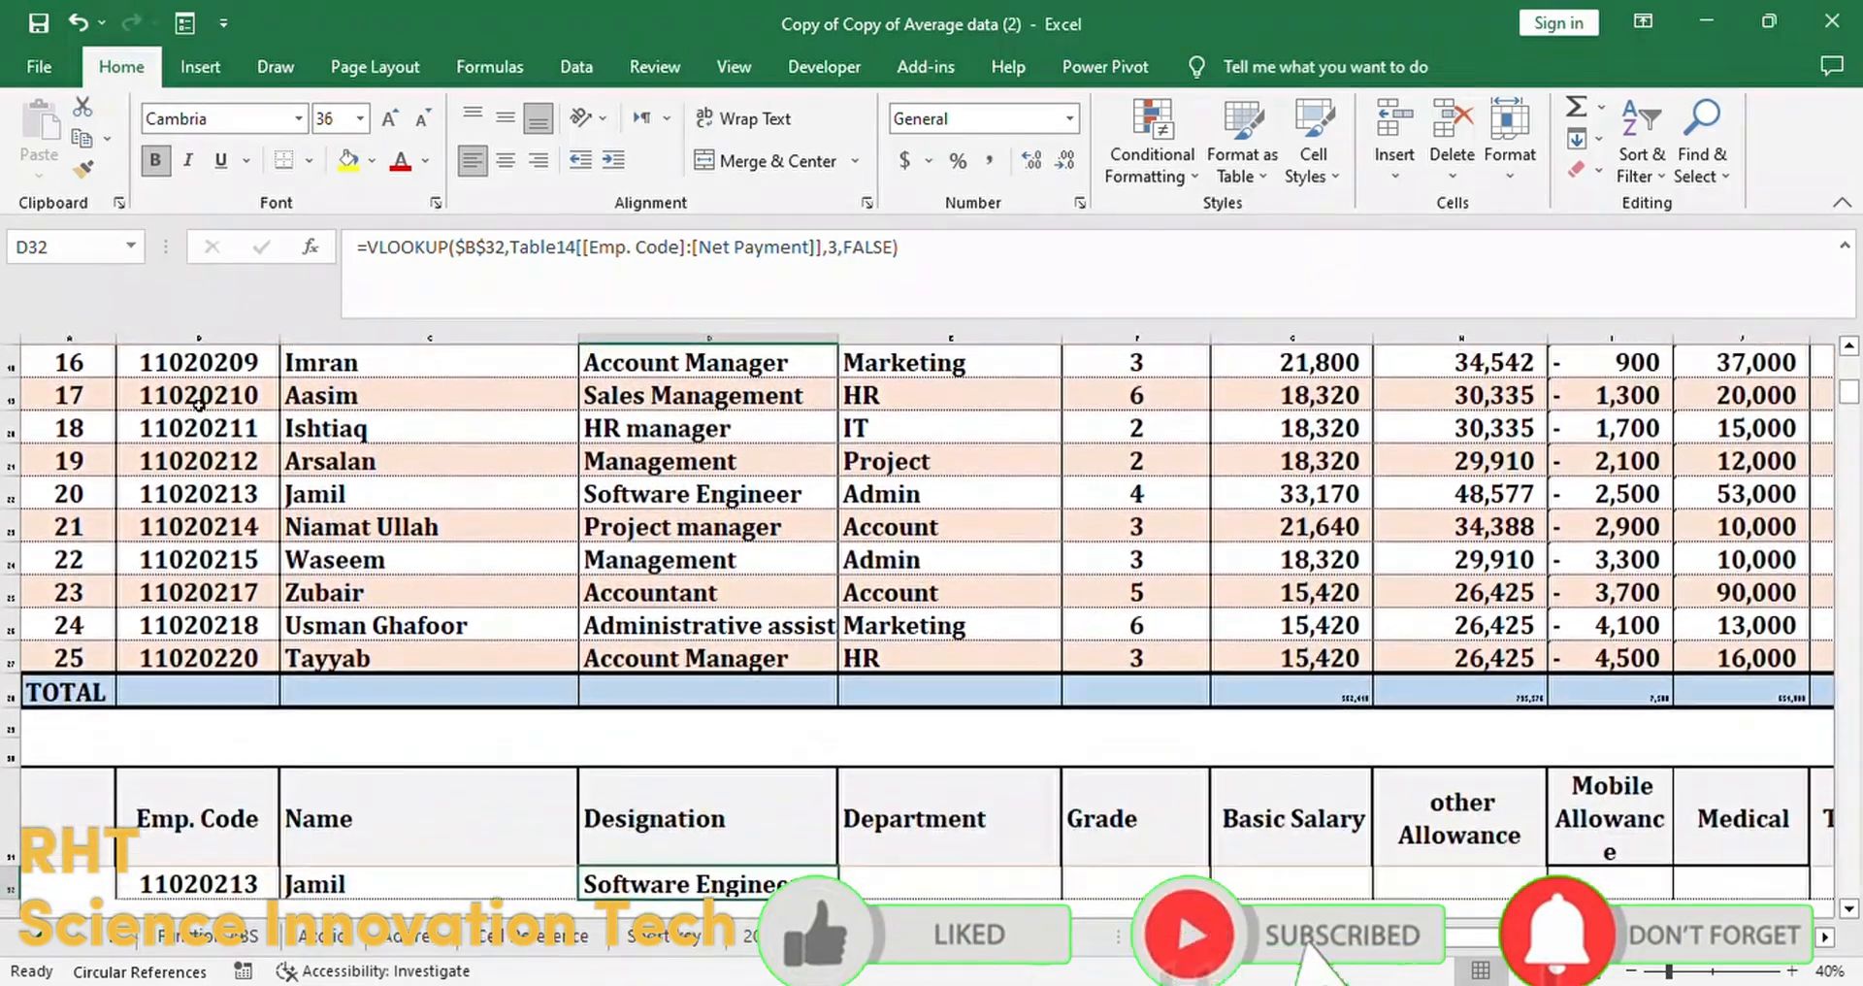
Step: Fill the Designation formula from D32 across into the Department cell E32
click(709, 493)
scroll(938, 700, down, 2)
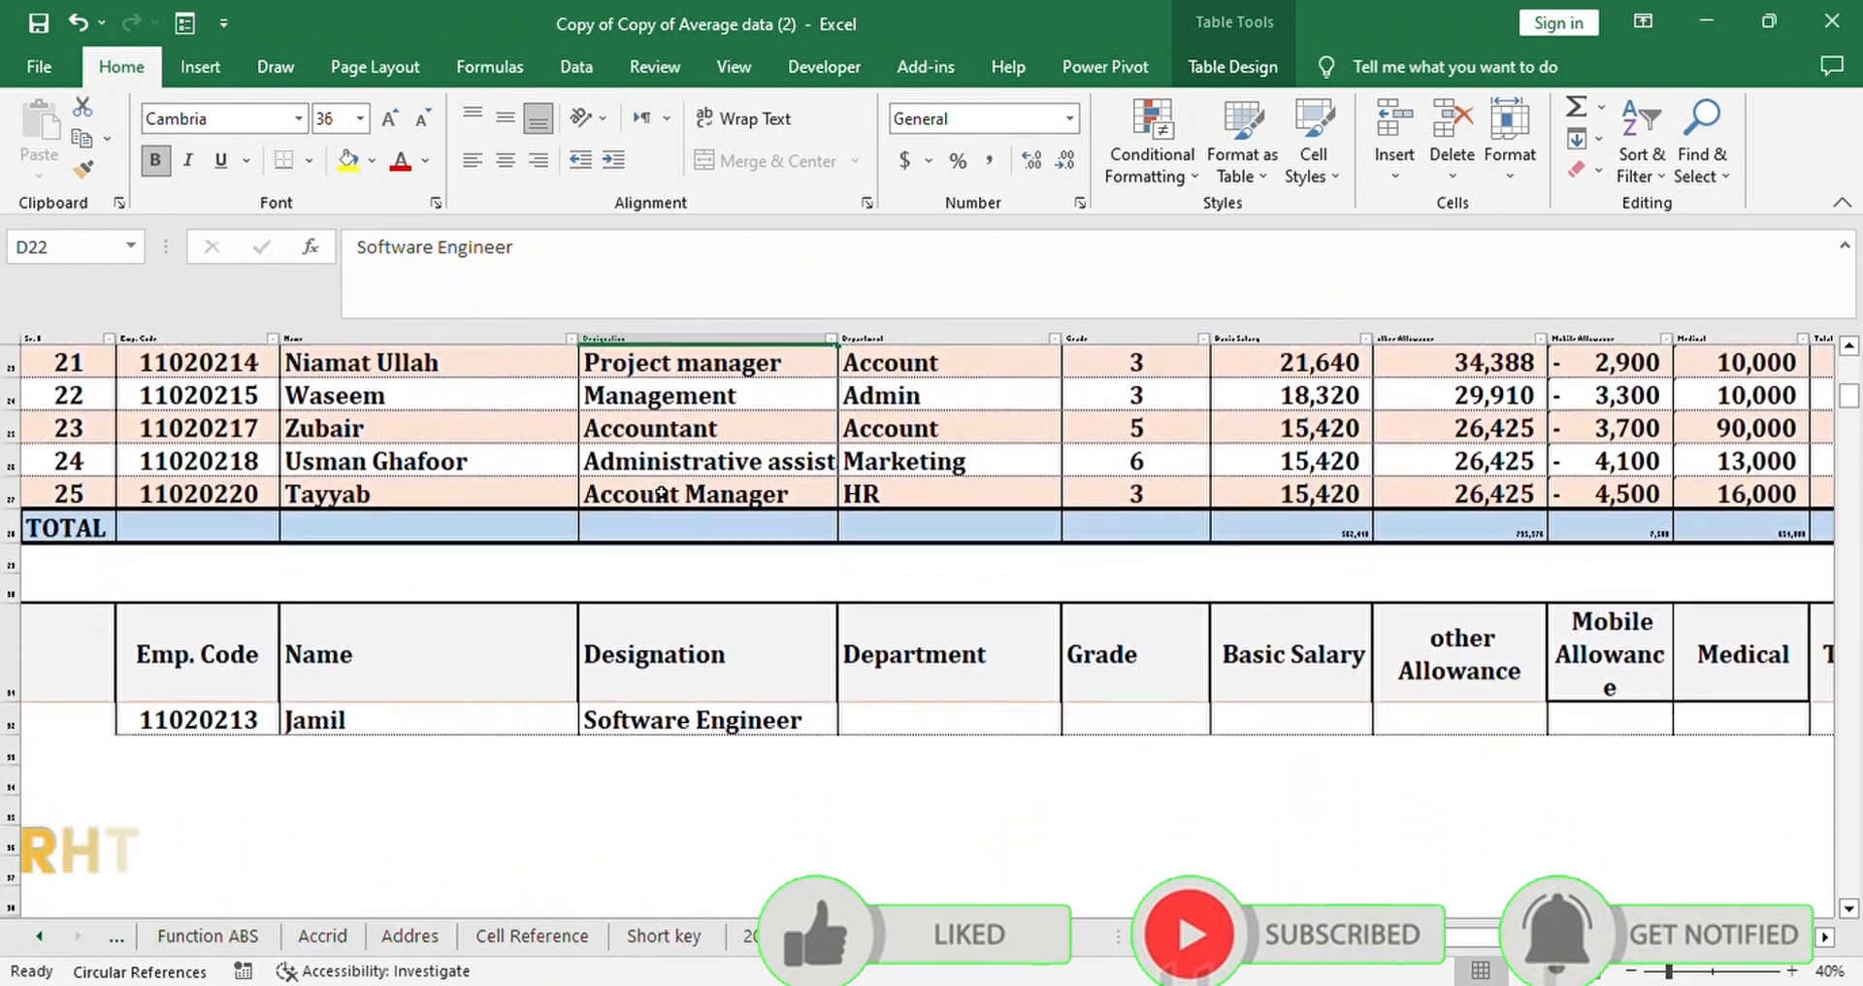
click(776, 719)
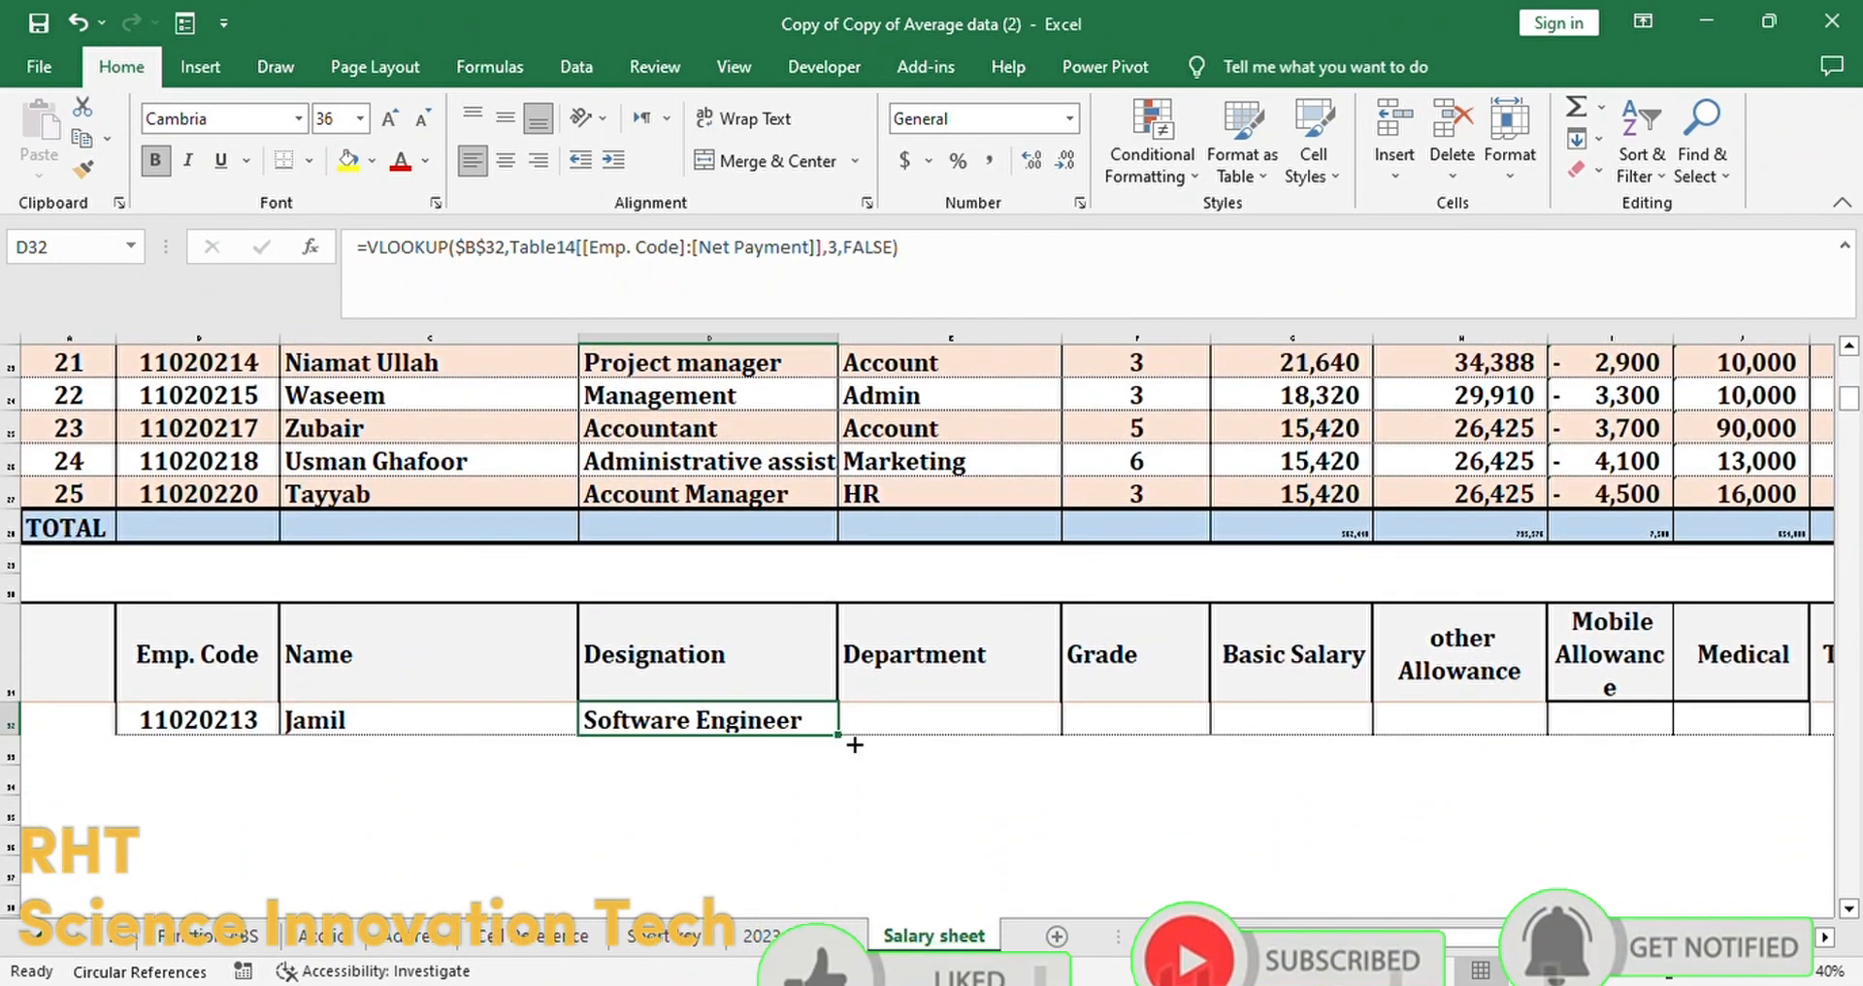
drag(836, 735, 992, 743)
click(970, 726)
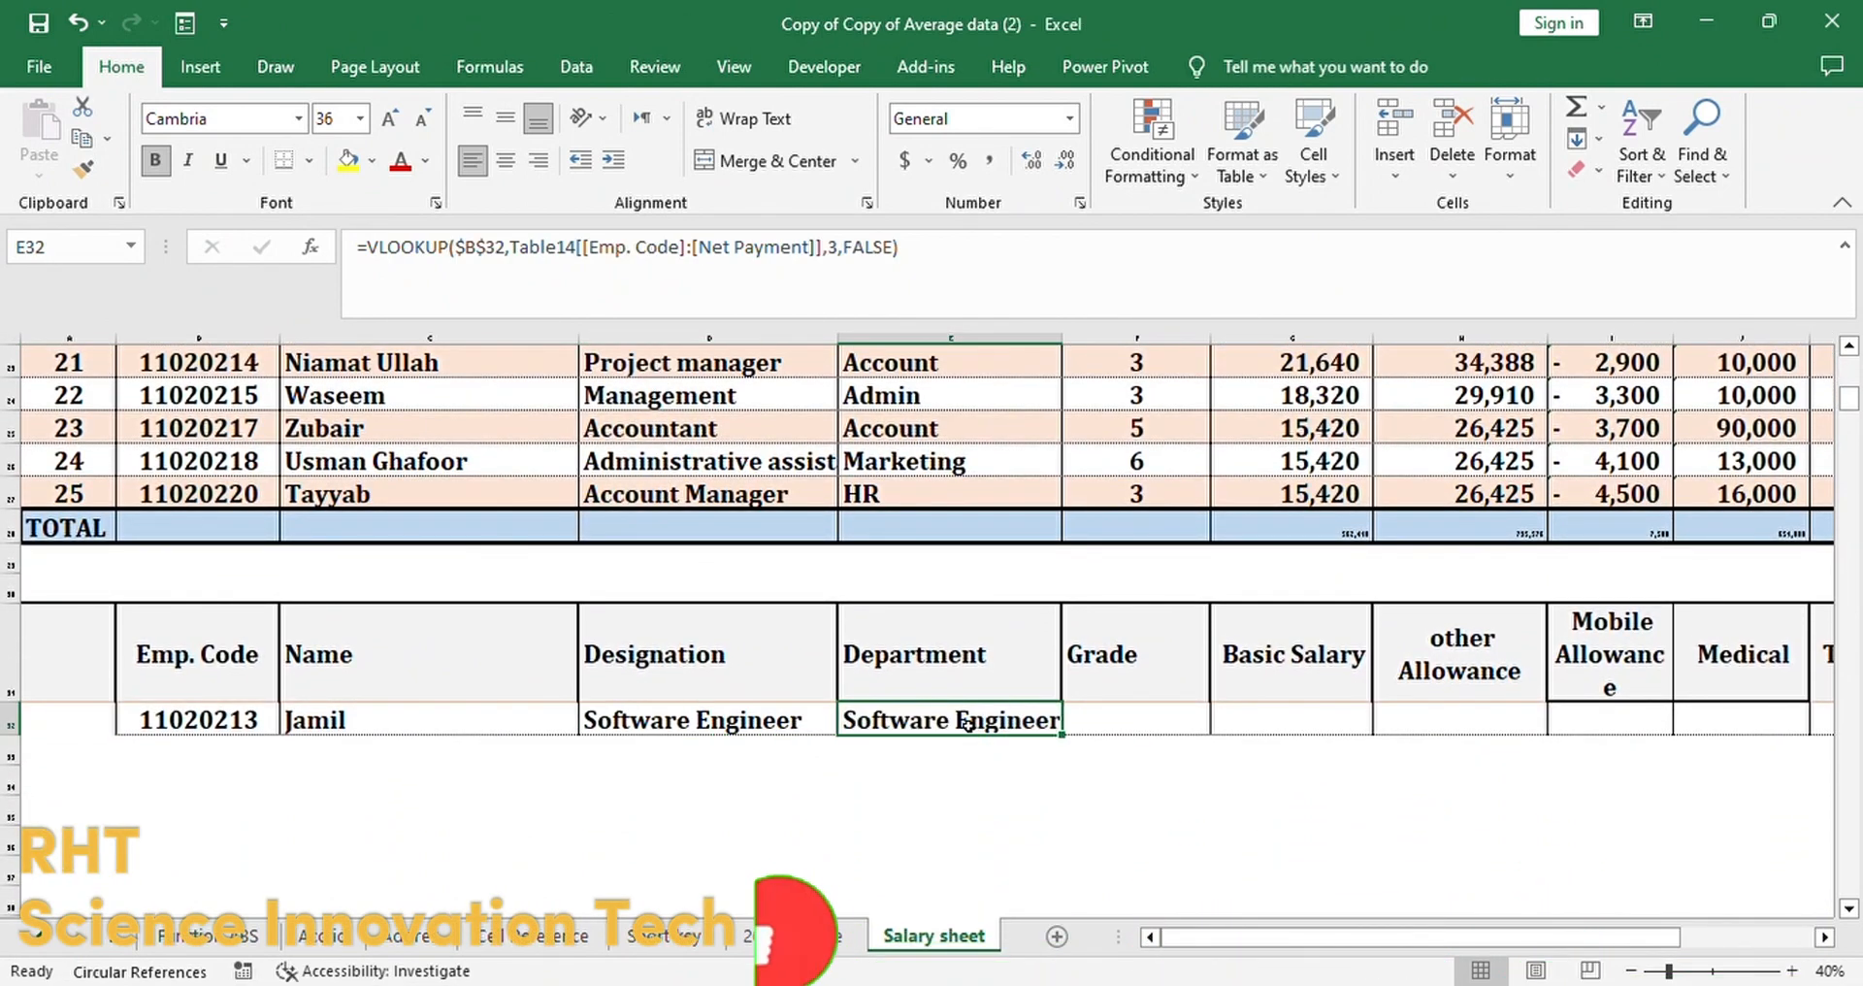
Step: Change the column index of the VLOOKUP formula in the Department cell E32 to 4
click(840, 250)
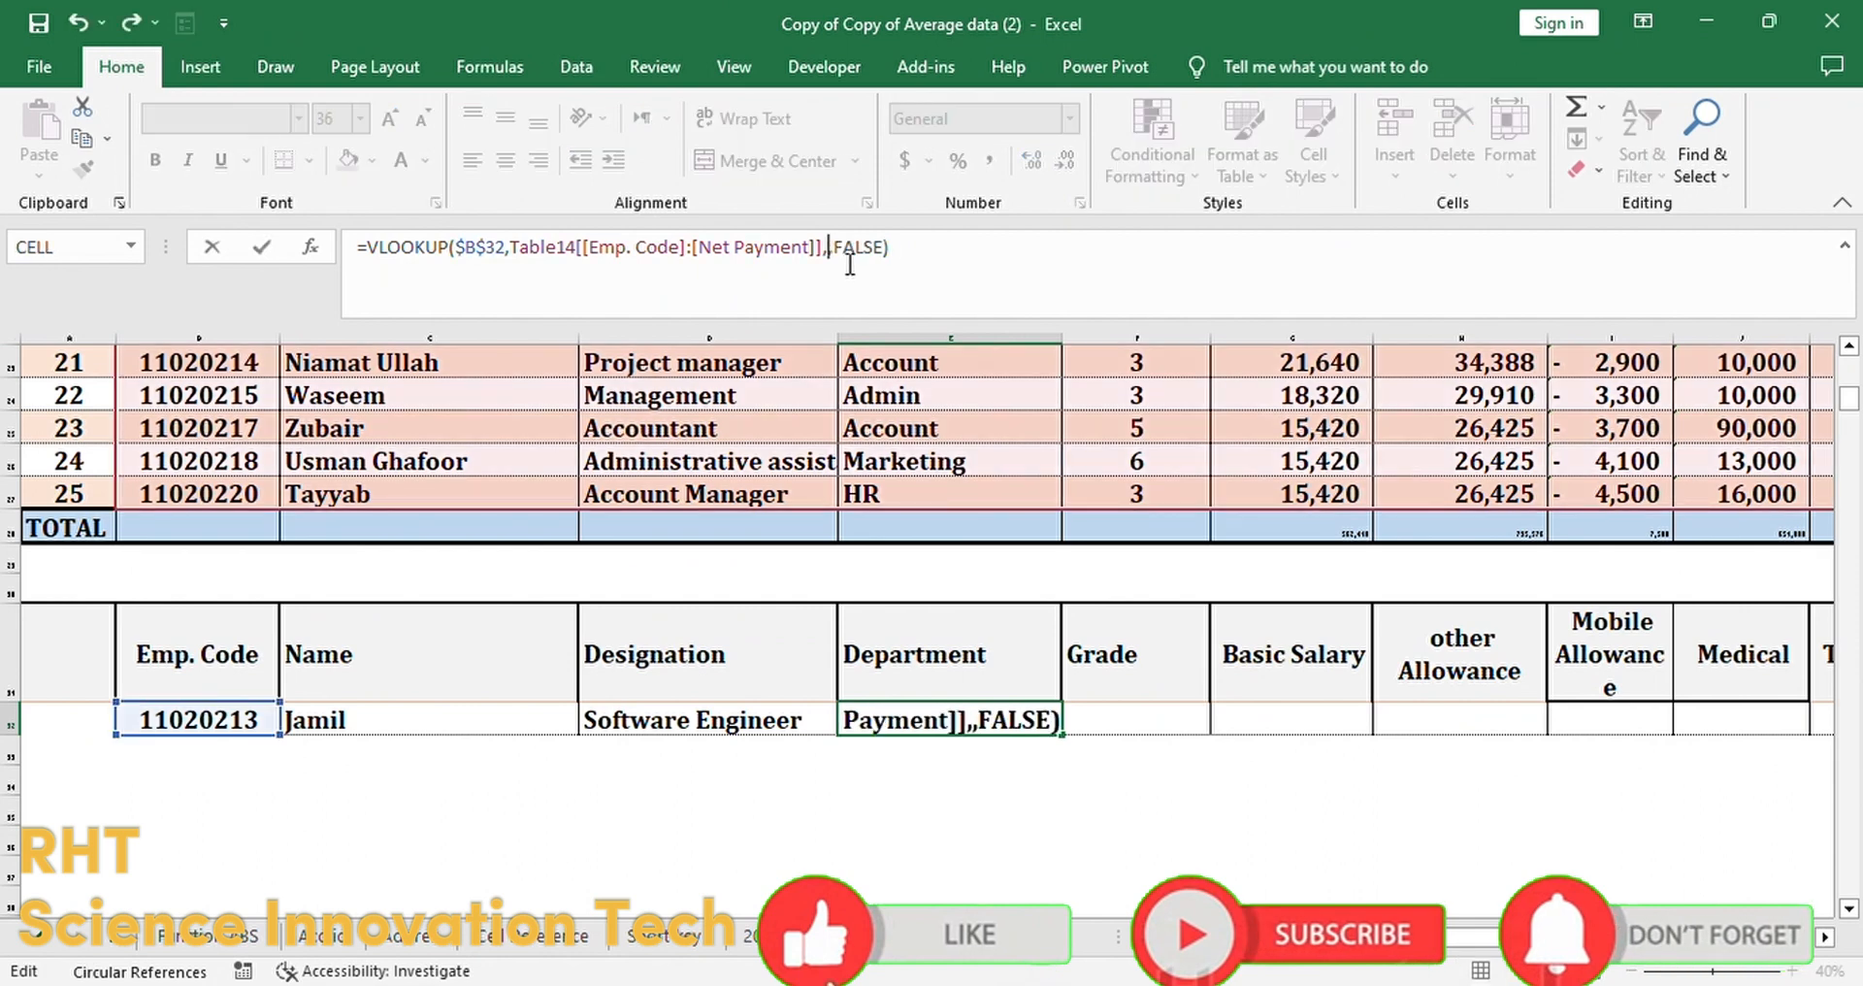
text(4)
key(Return)
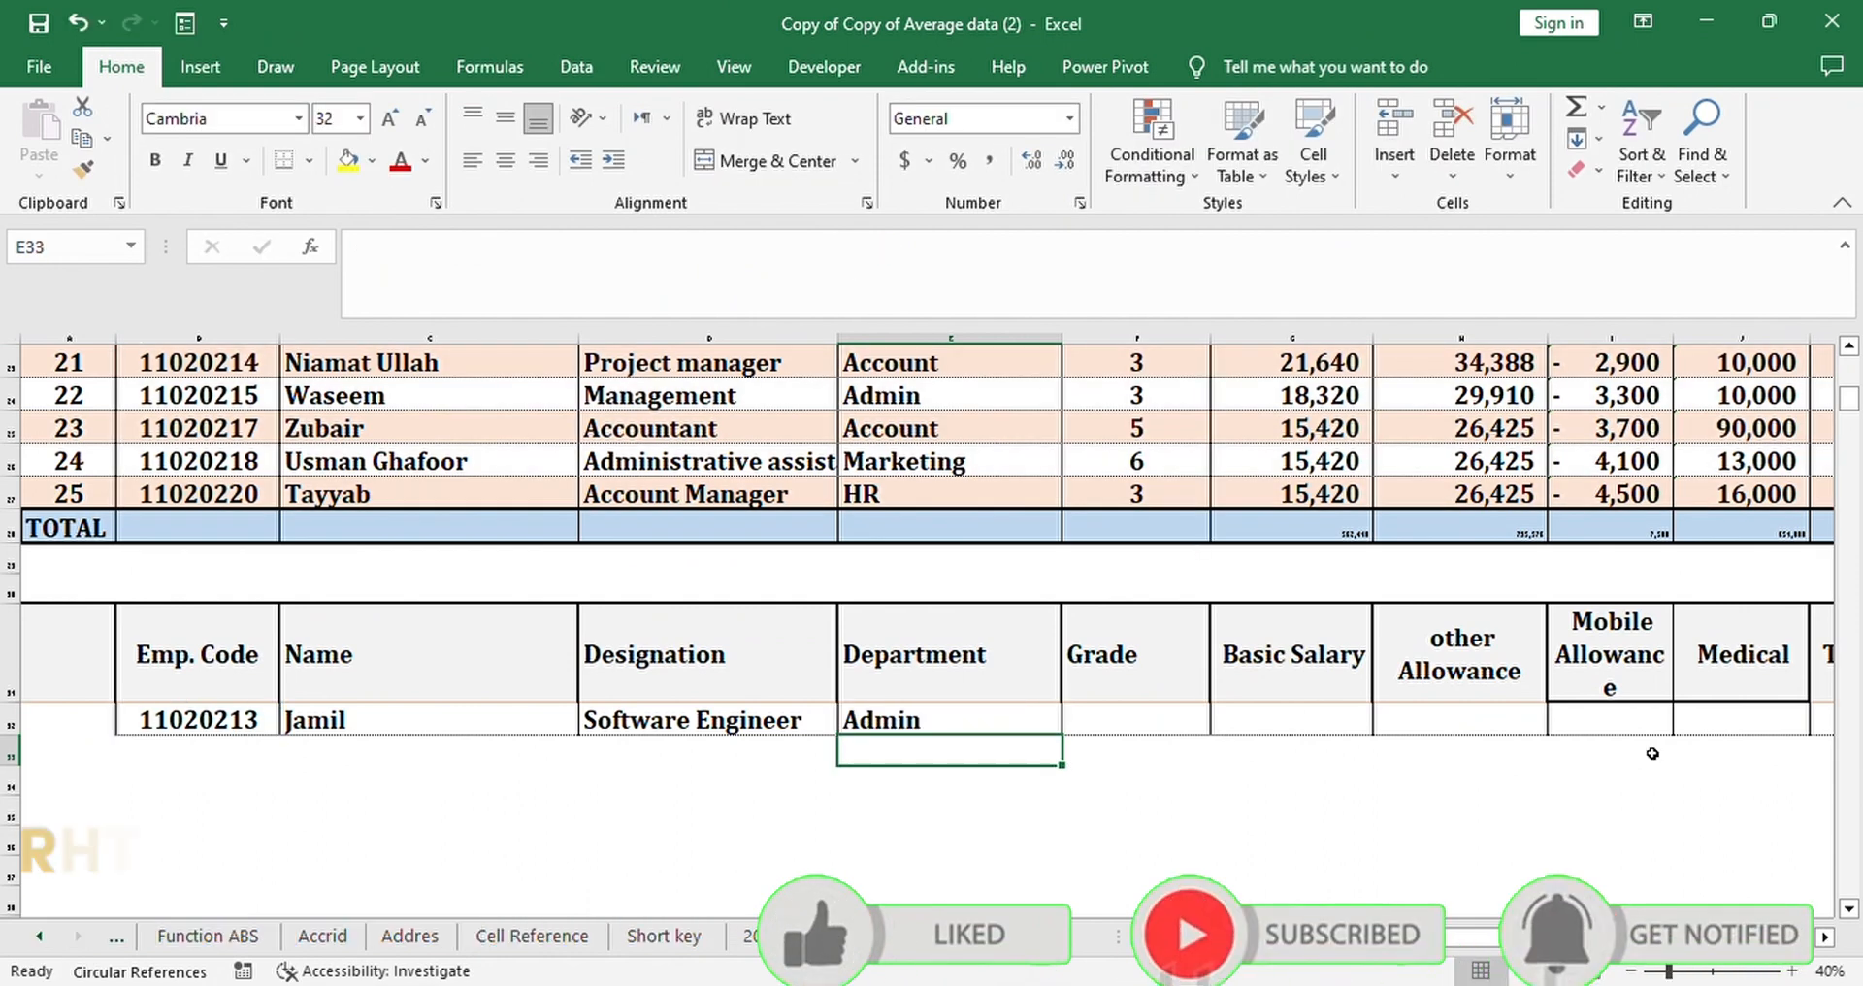
Step: Enter the column index numbers 2 in C30 above the Name header and 3 in D30 above Designation
scroll(1754, 745, right, 4)
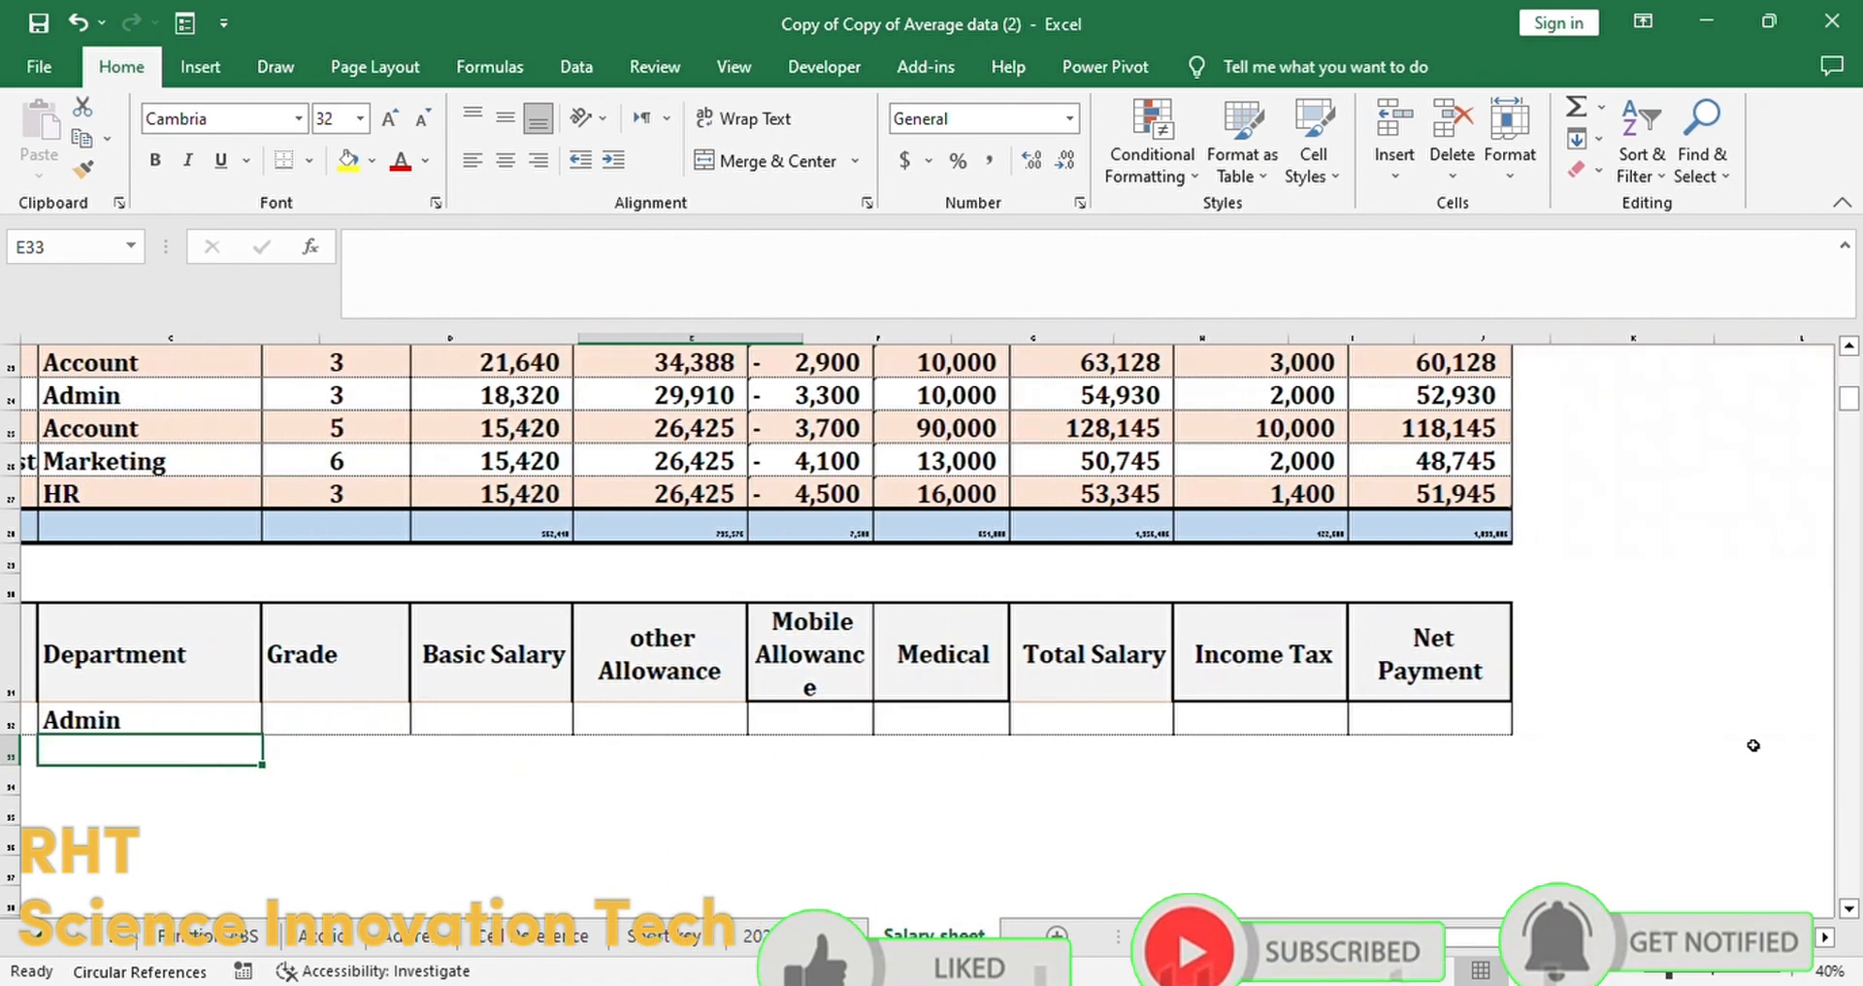
scroll(1118, 678, left, 4)
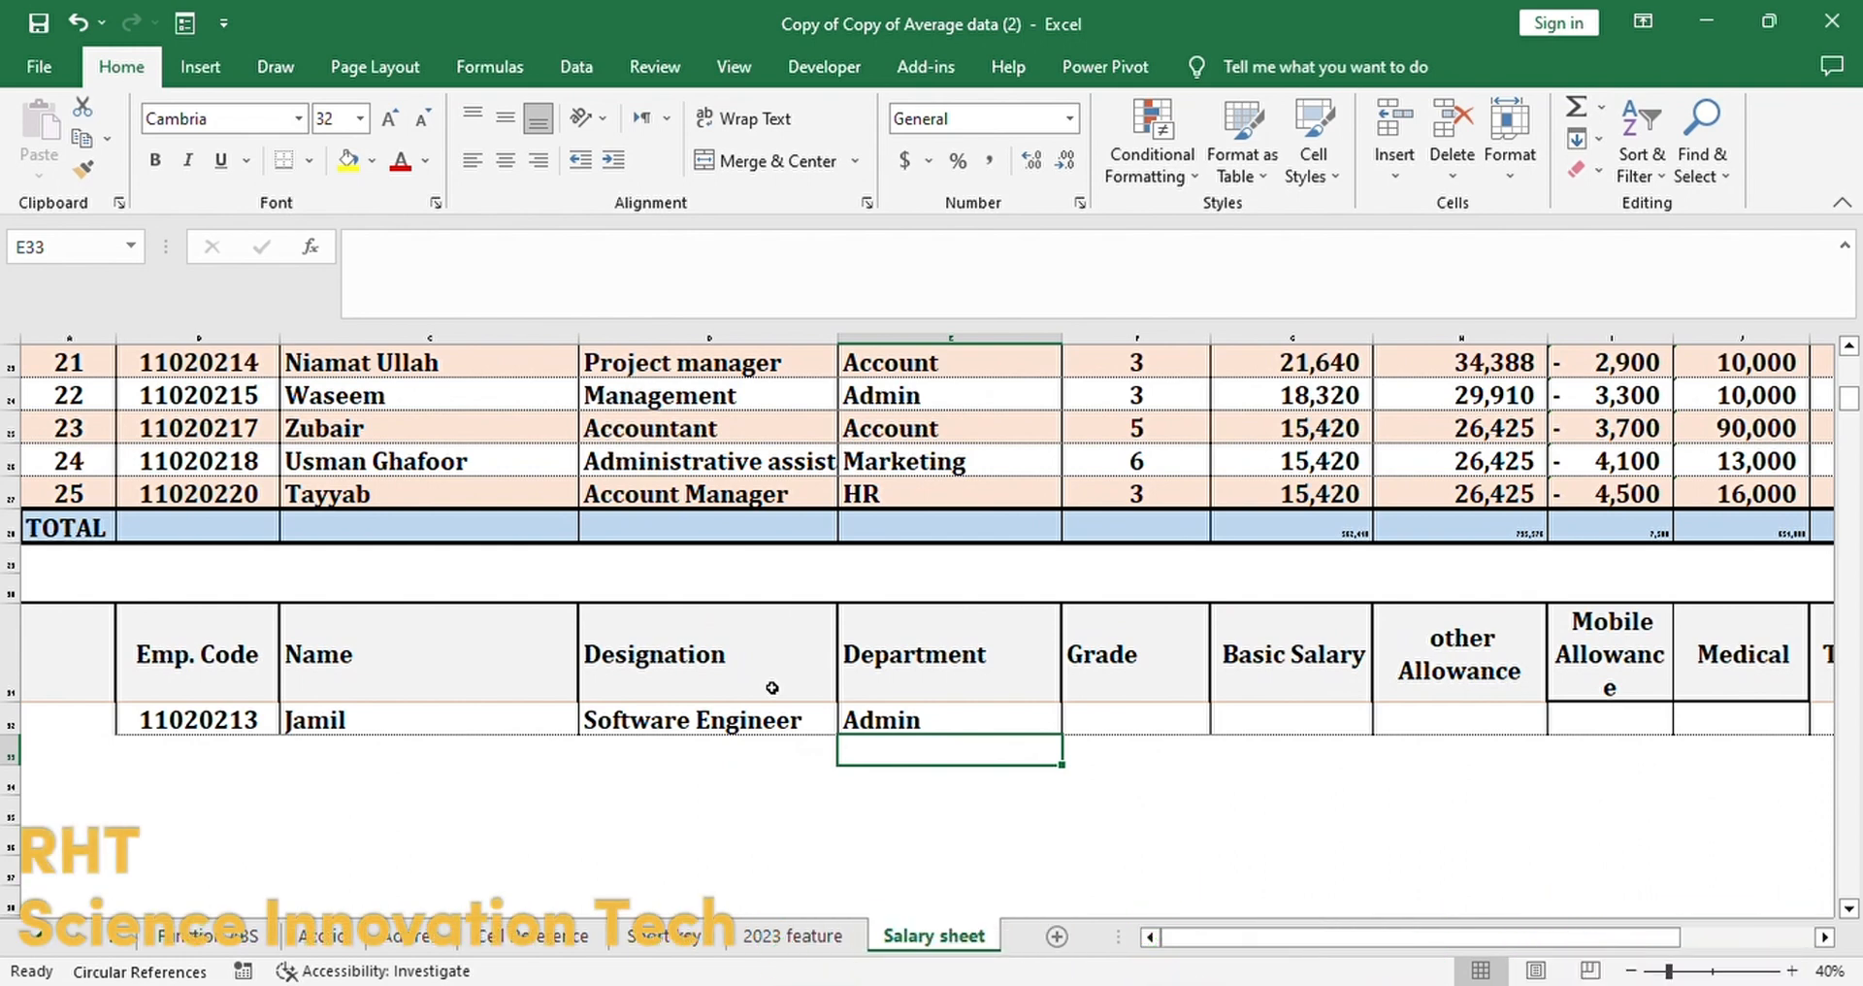
double_click(414, 719)
key(Return)
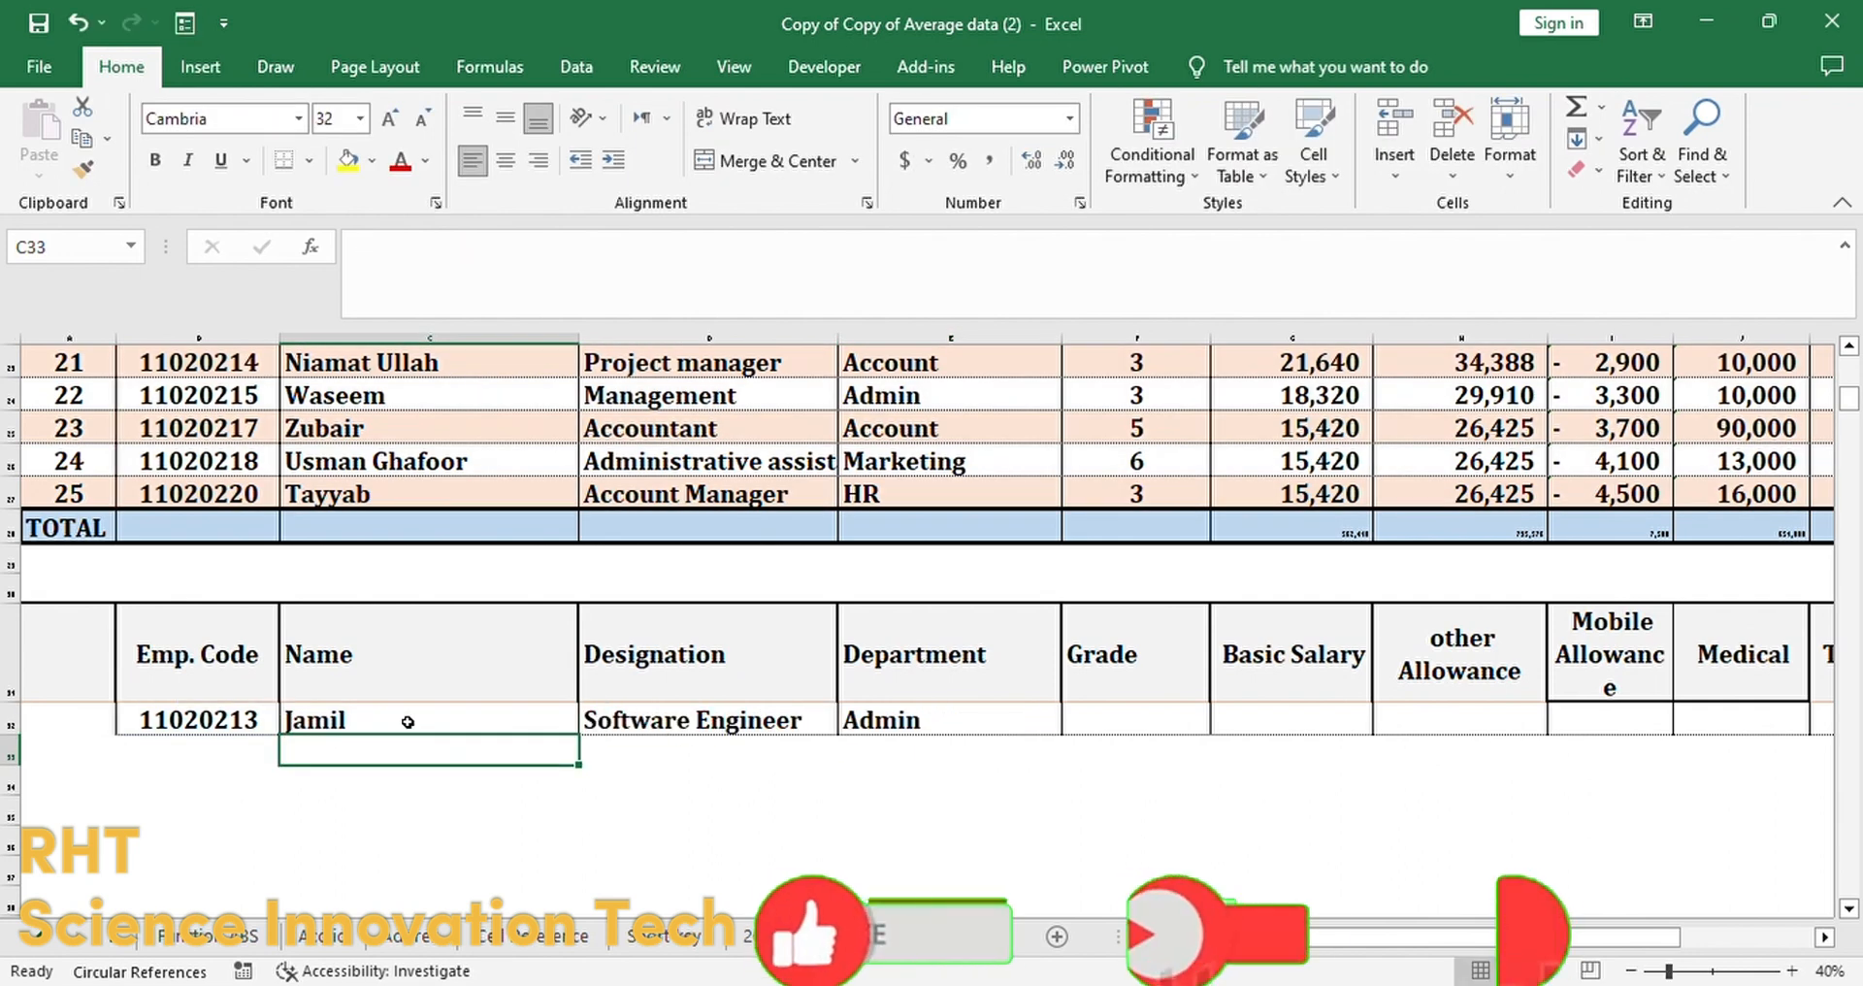
click(364, 593)
text(2)
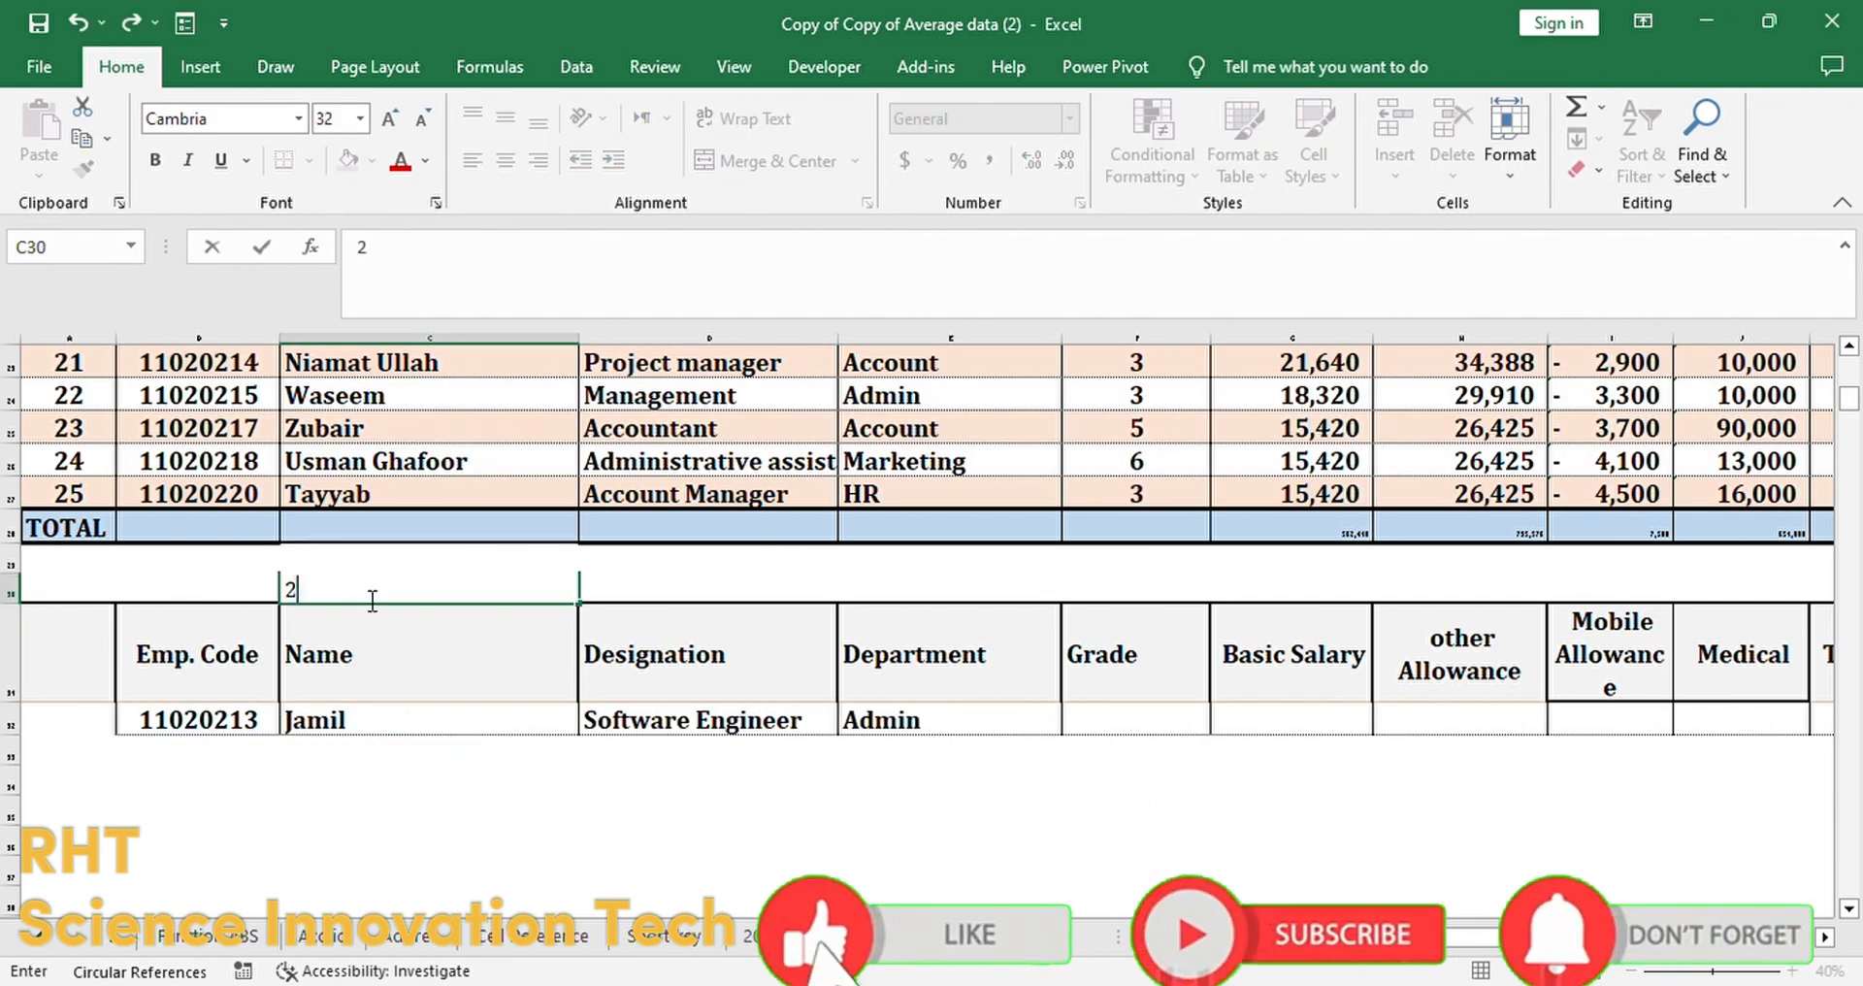
key(Return)
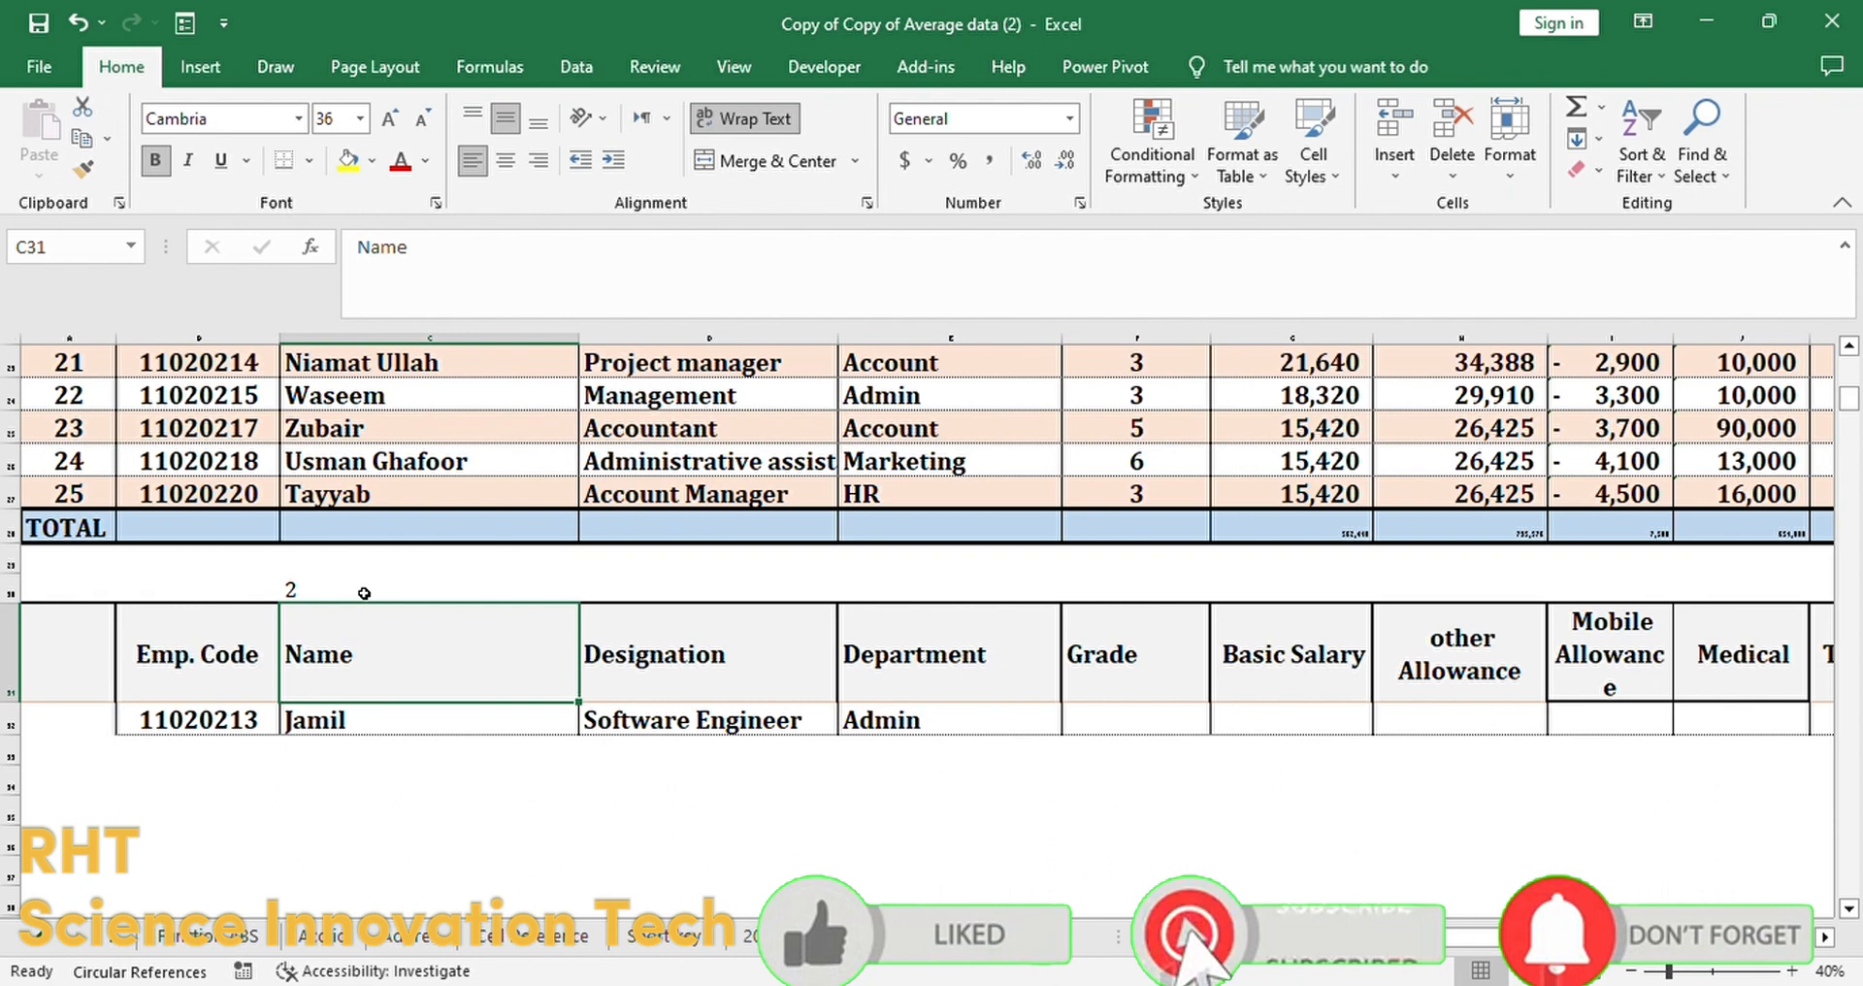
click(651, 594)
text(3)
key(Return)
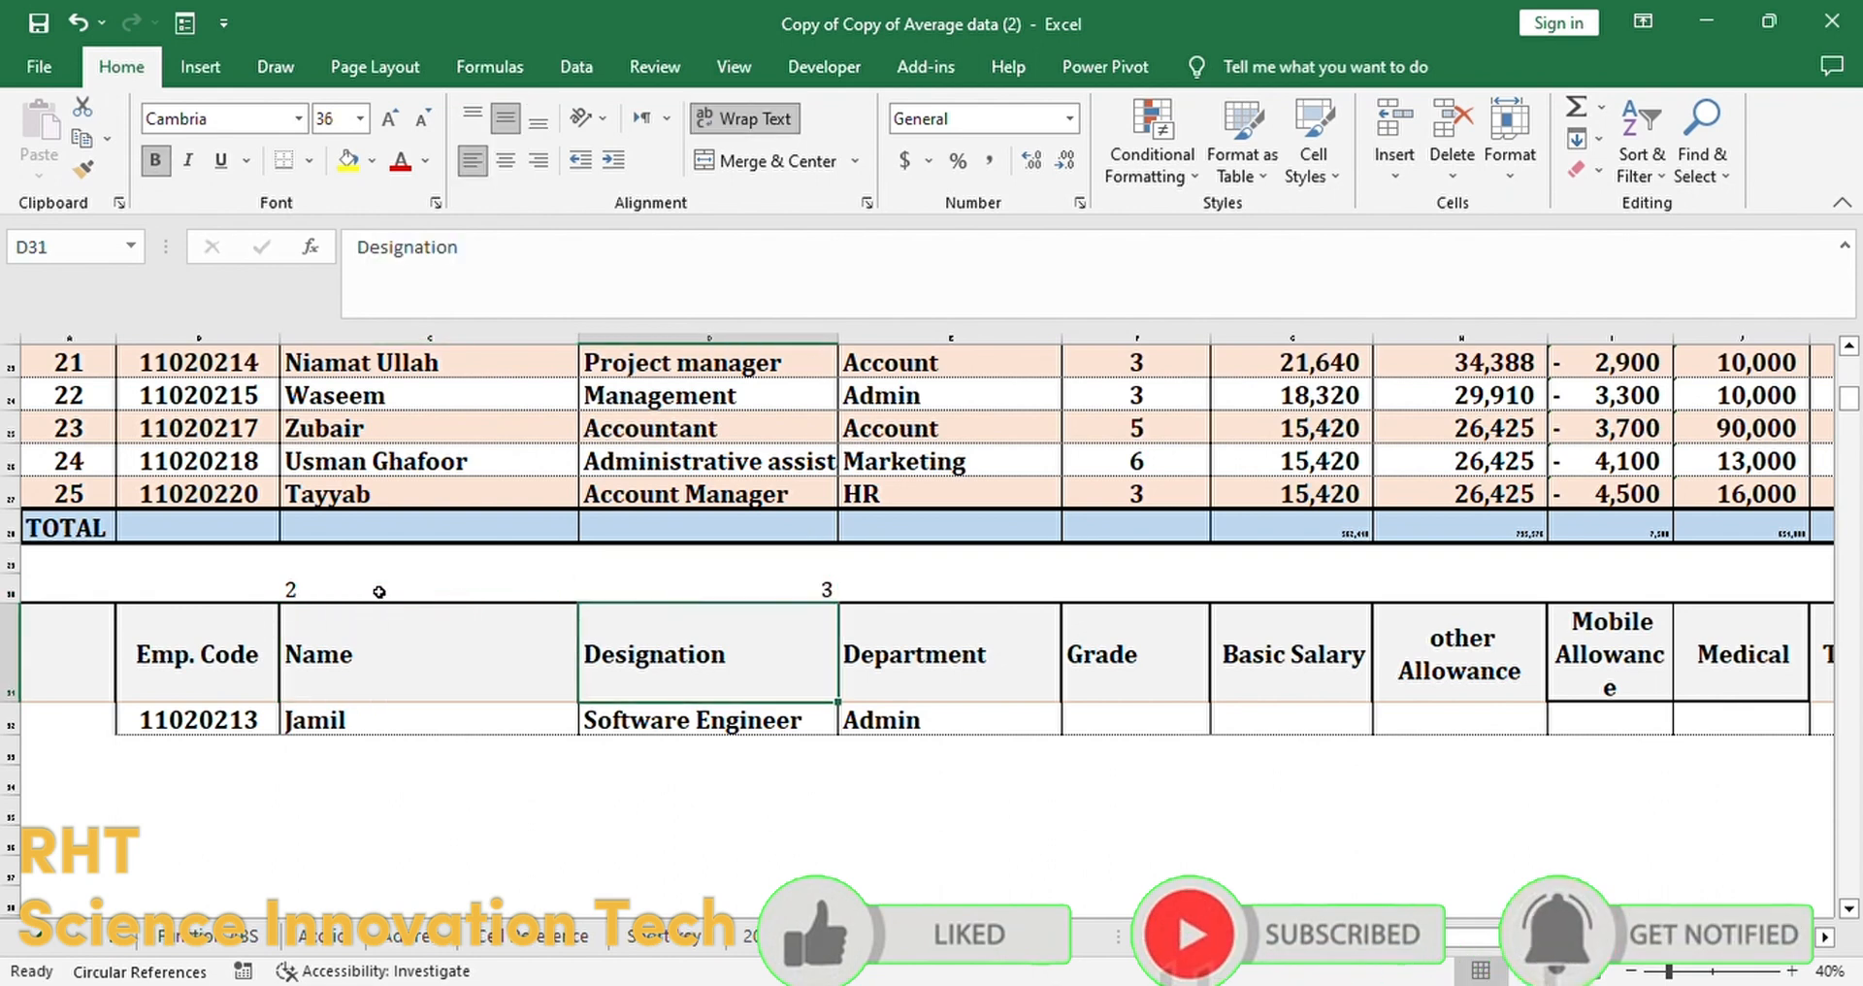
Step: Number the cells above the headers from C30 to Net Payment consecutively from 2 to 12, and centre them
drag(378, 592, 1737, 608)
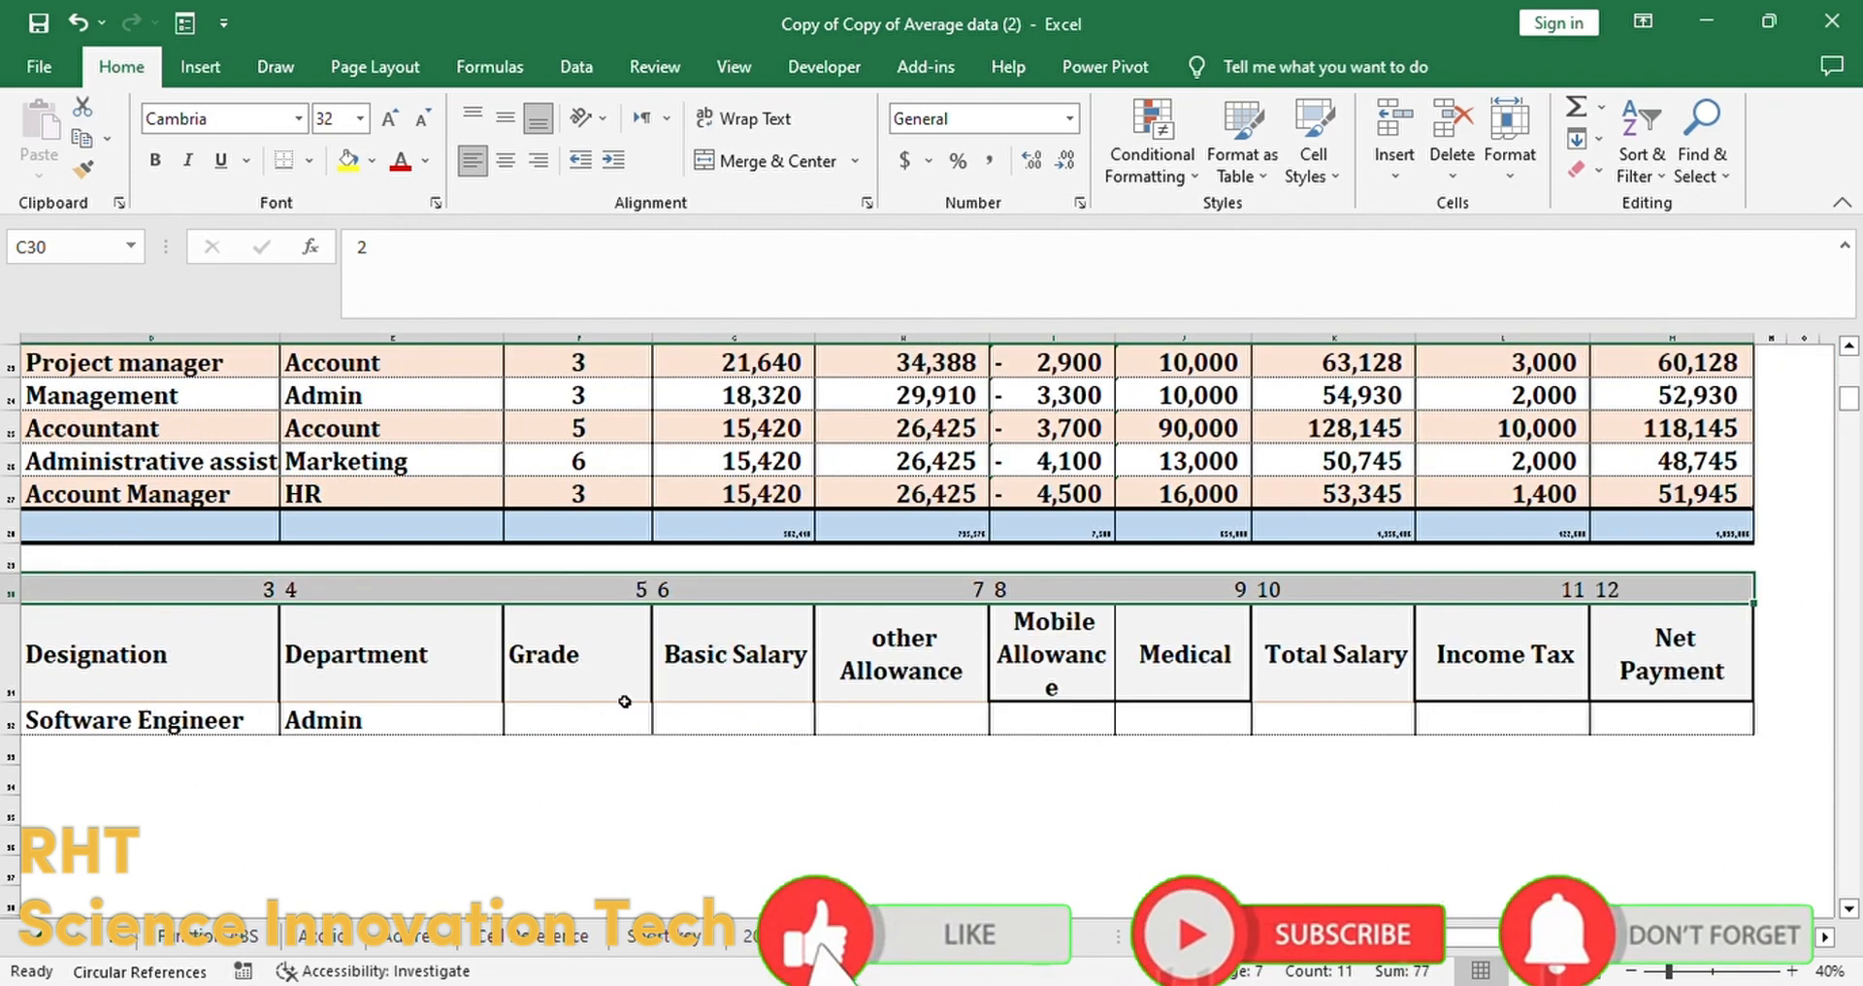
scroll(679, 679, left, 3)
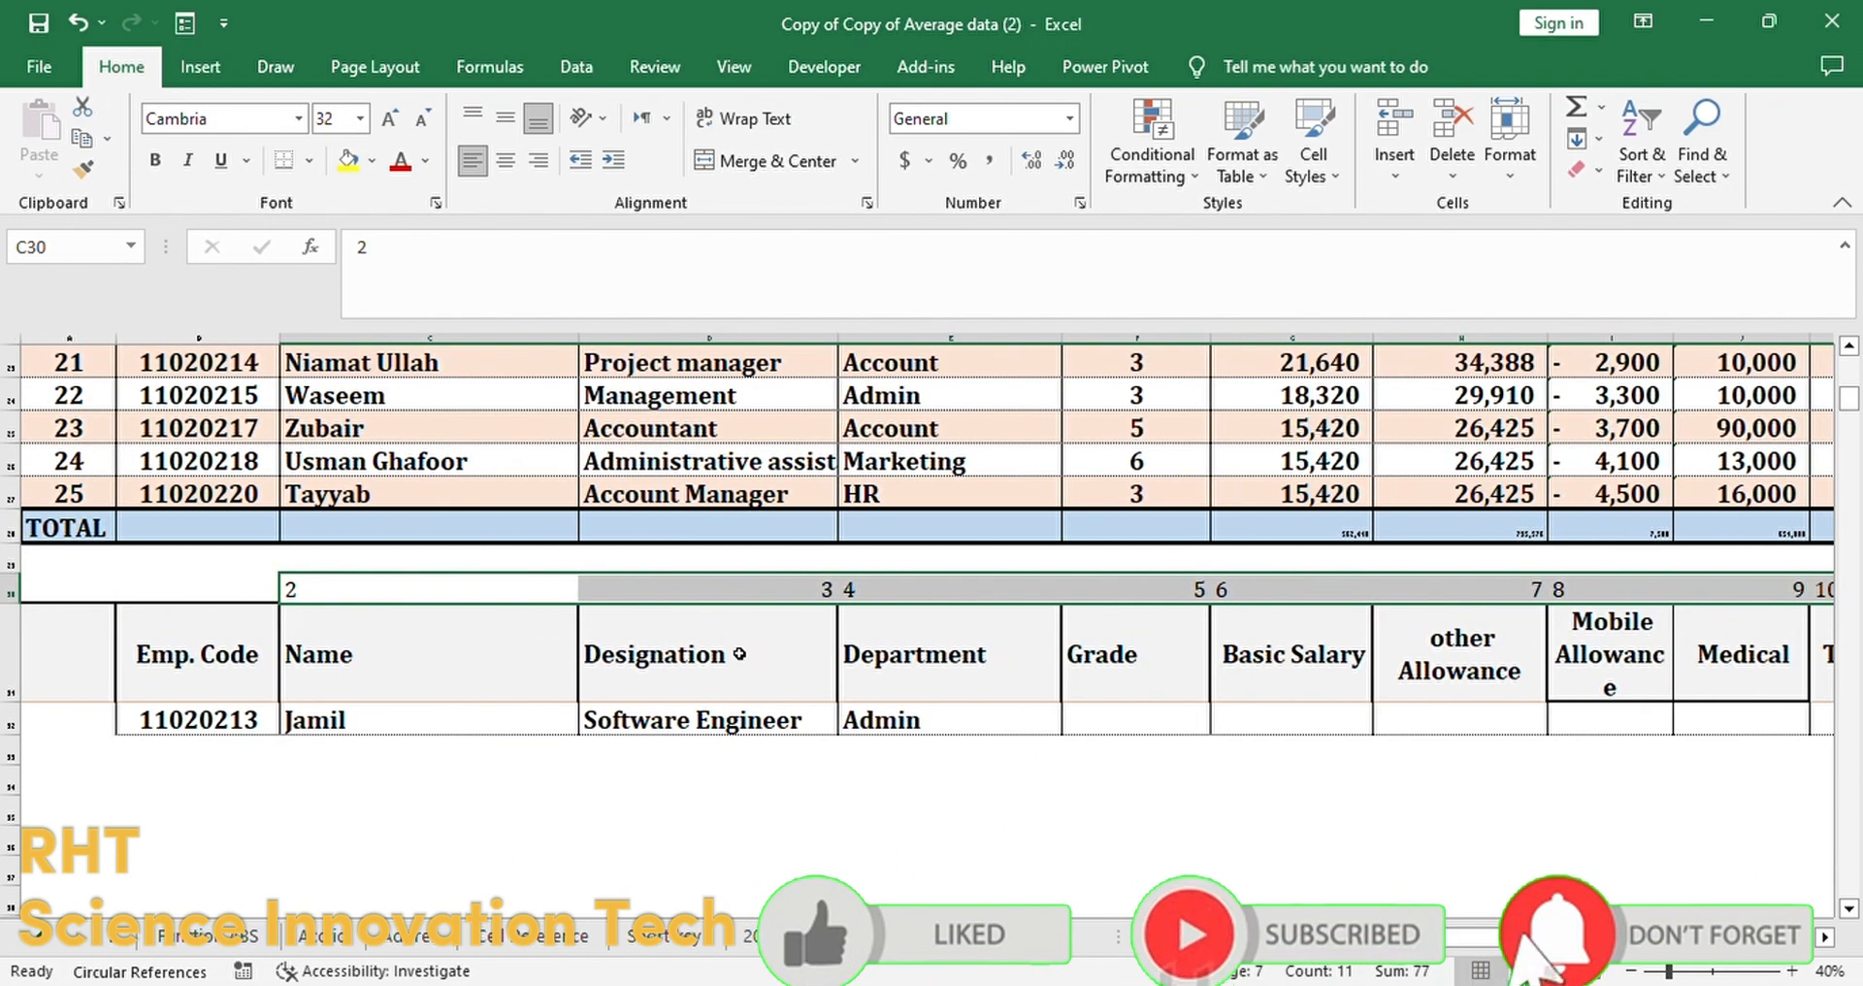
click(506, 161)
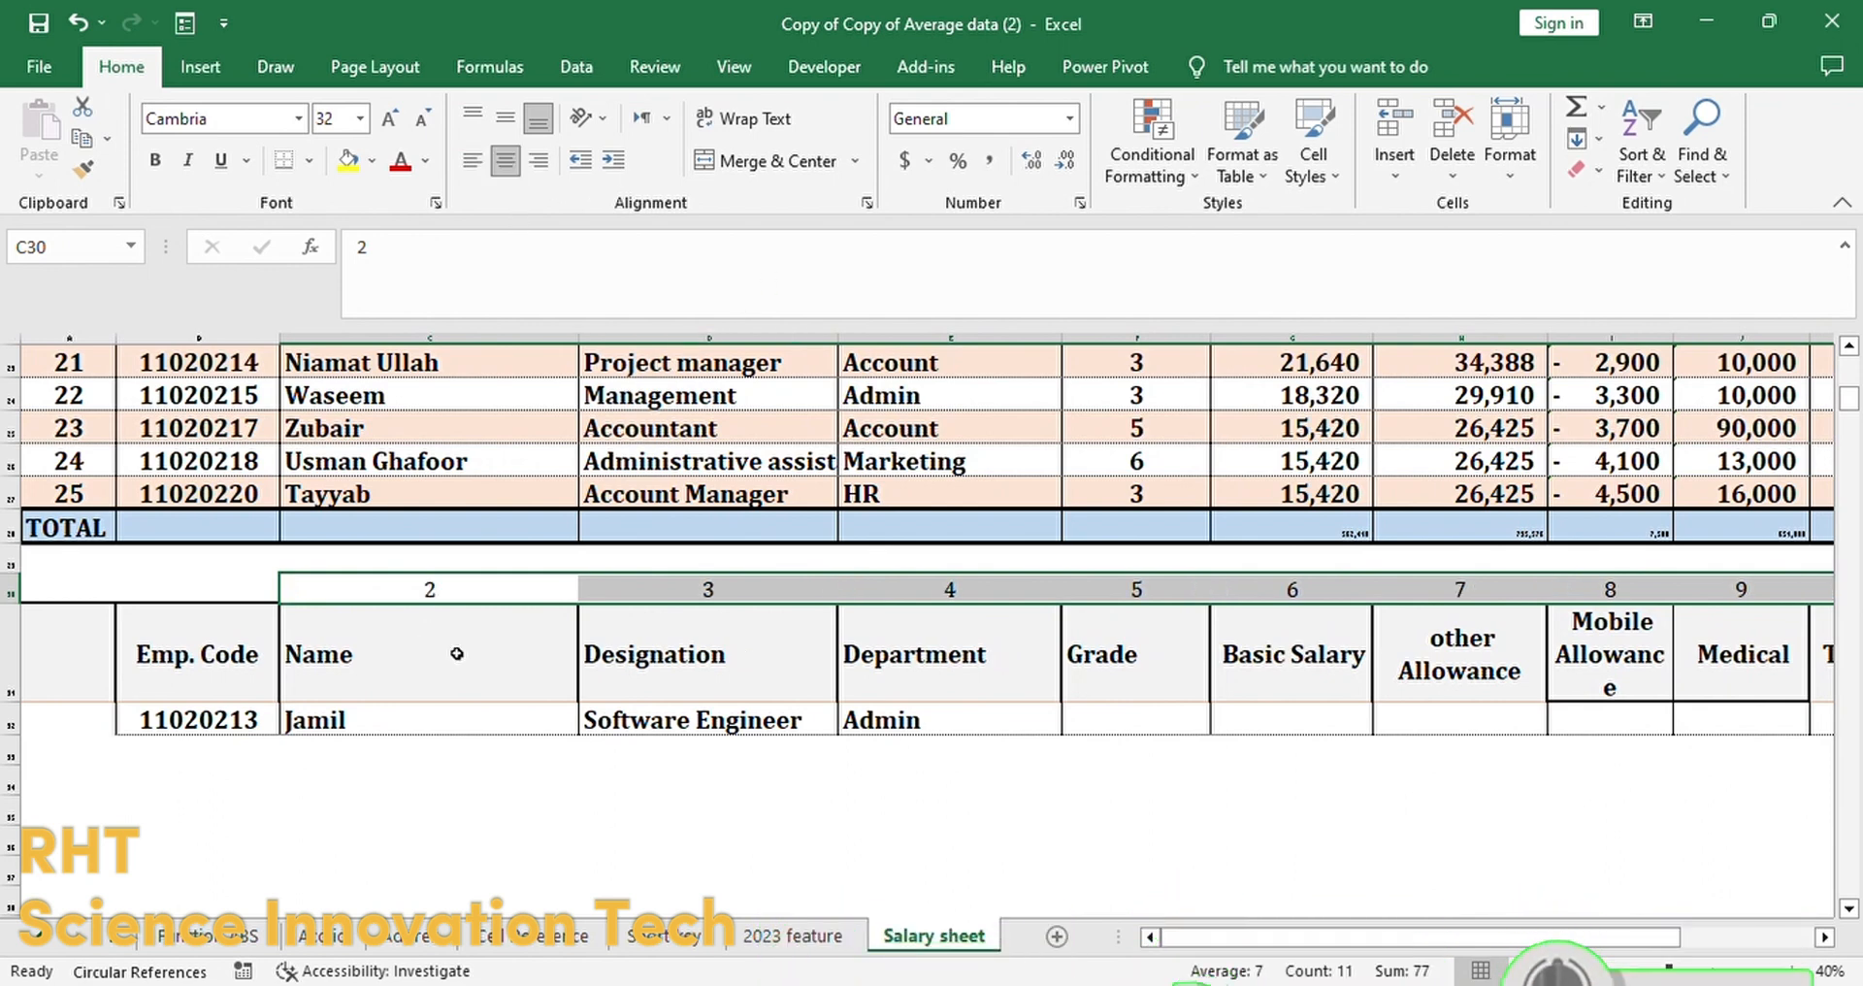
Step: Replace the column index 2 in the Name formula in C32 with a reference to C30
click(412, 728)
double_click(411, 729)
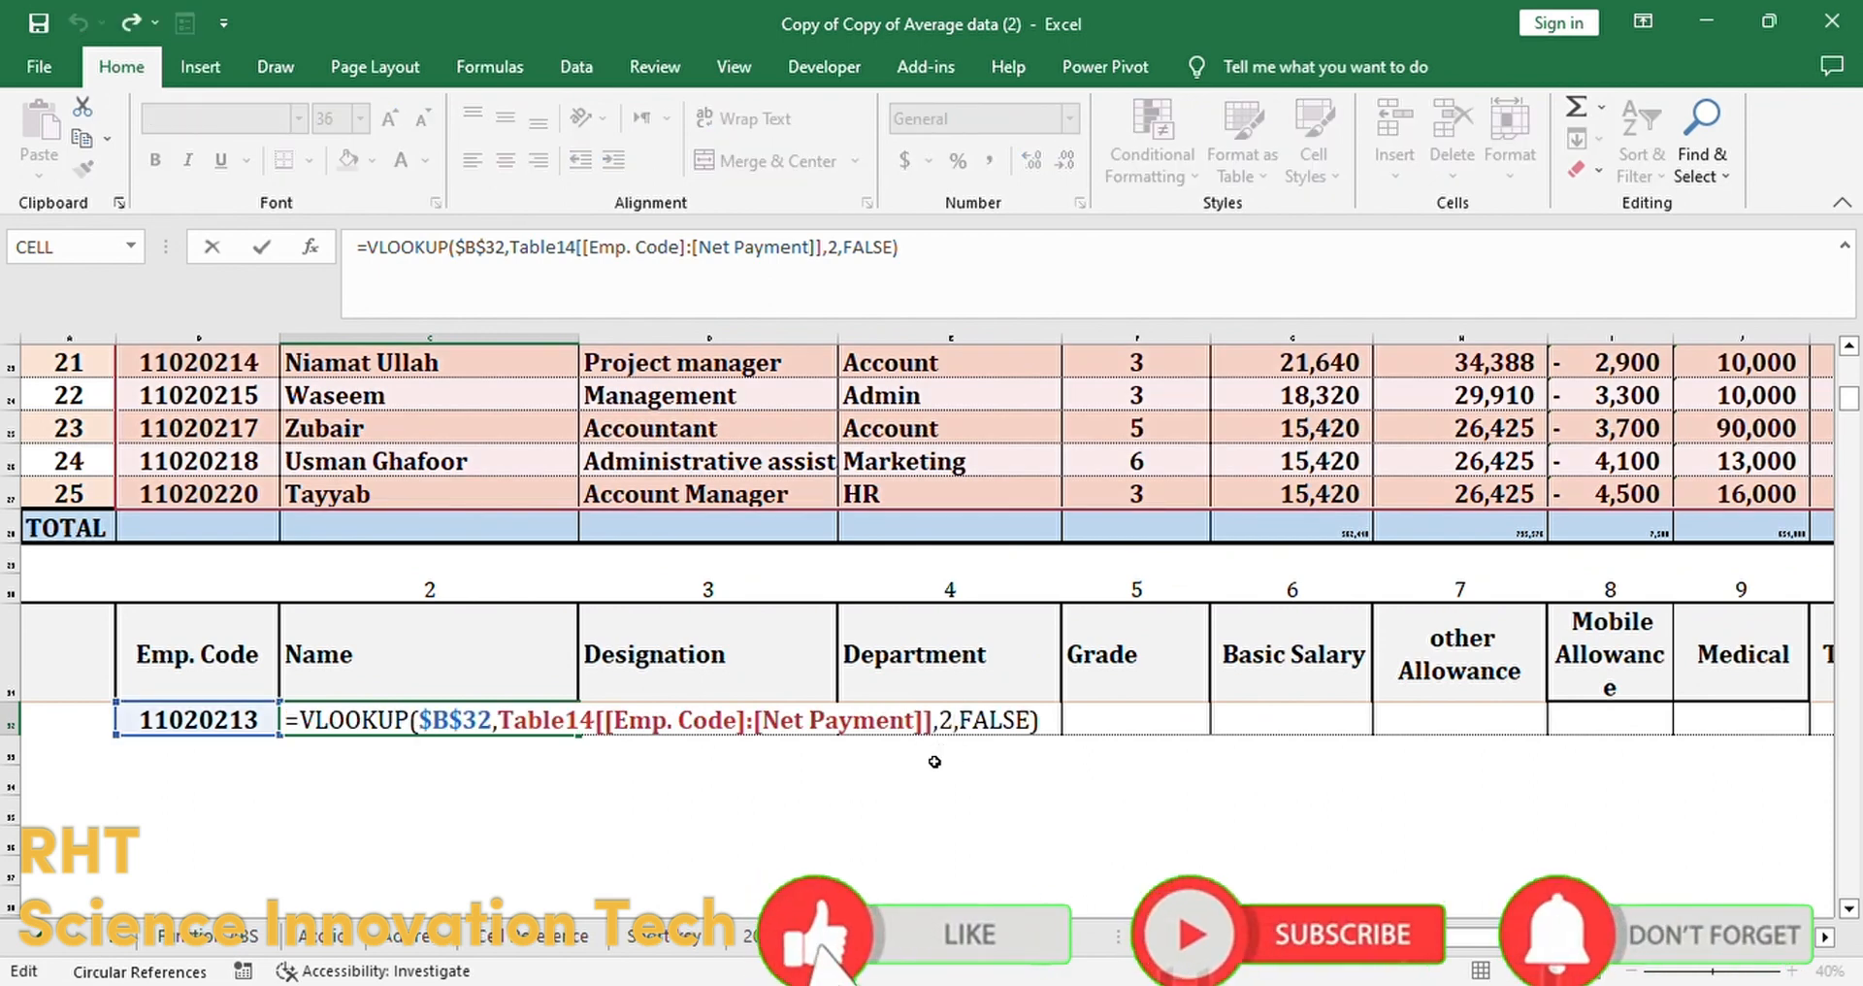
key(BackSpace)
click(417, 594)
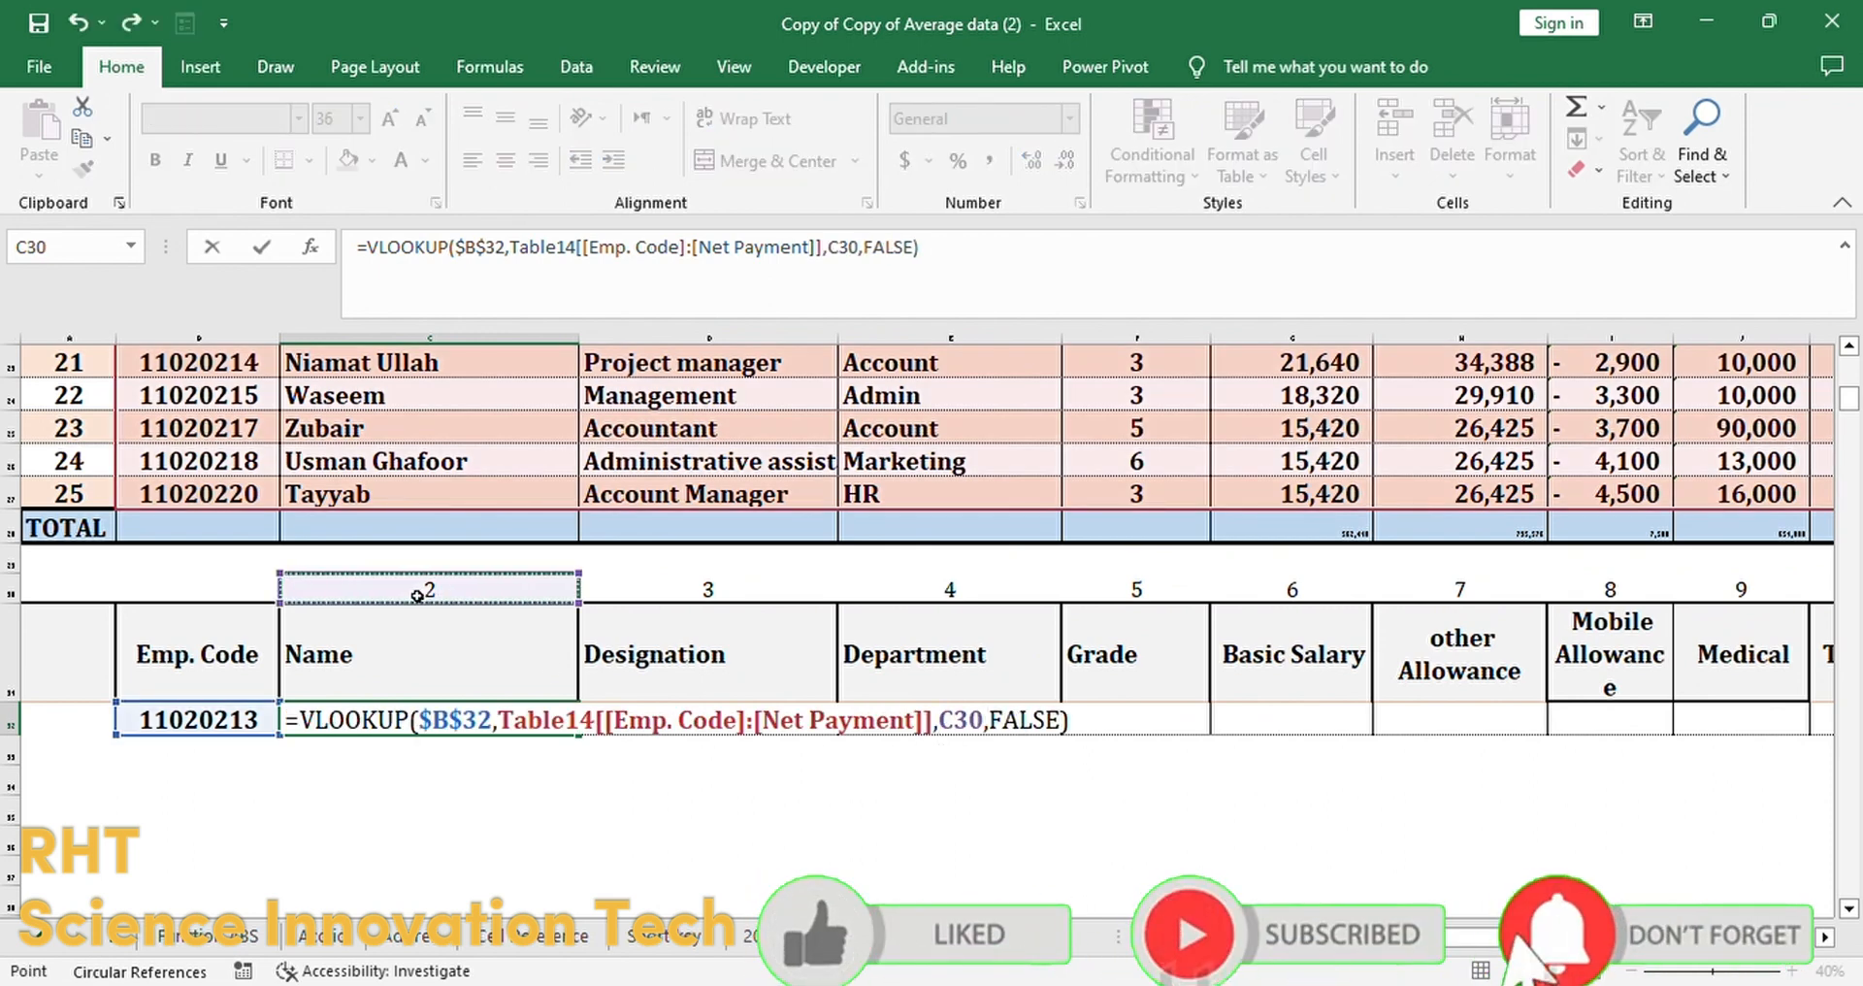
key(Return)
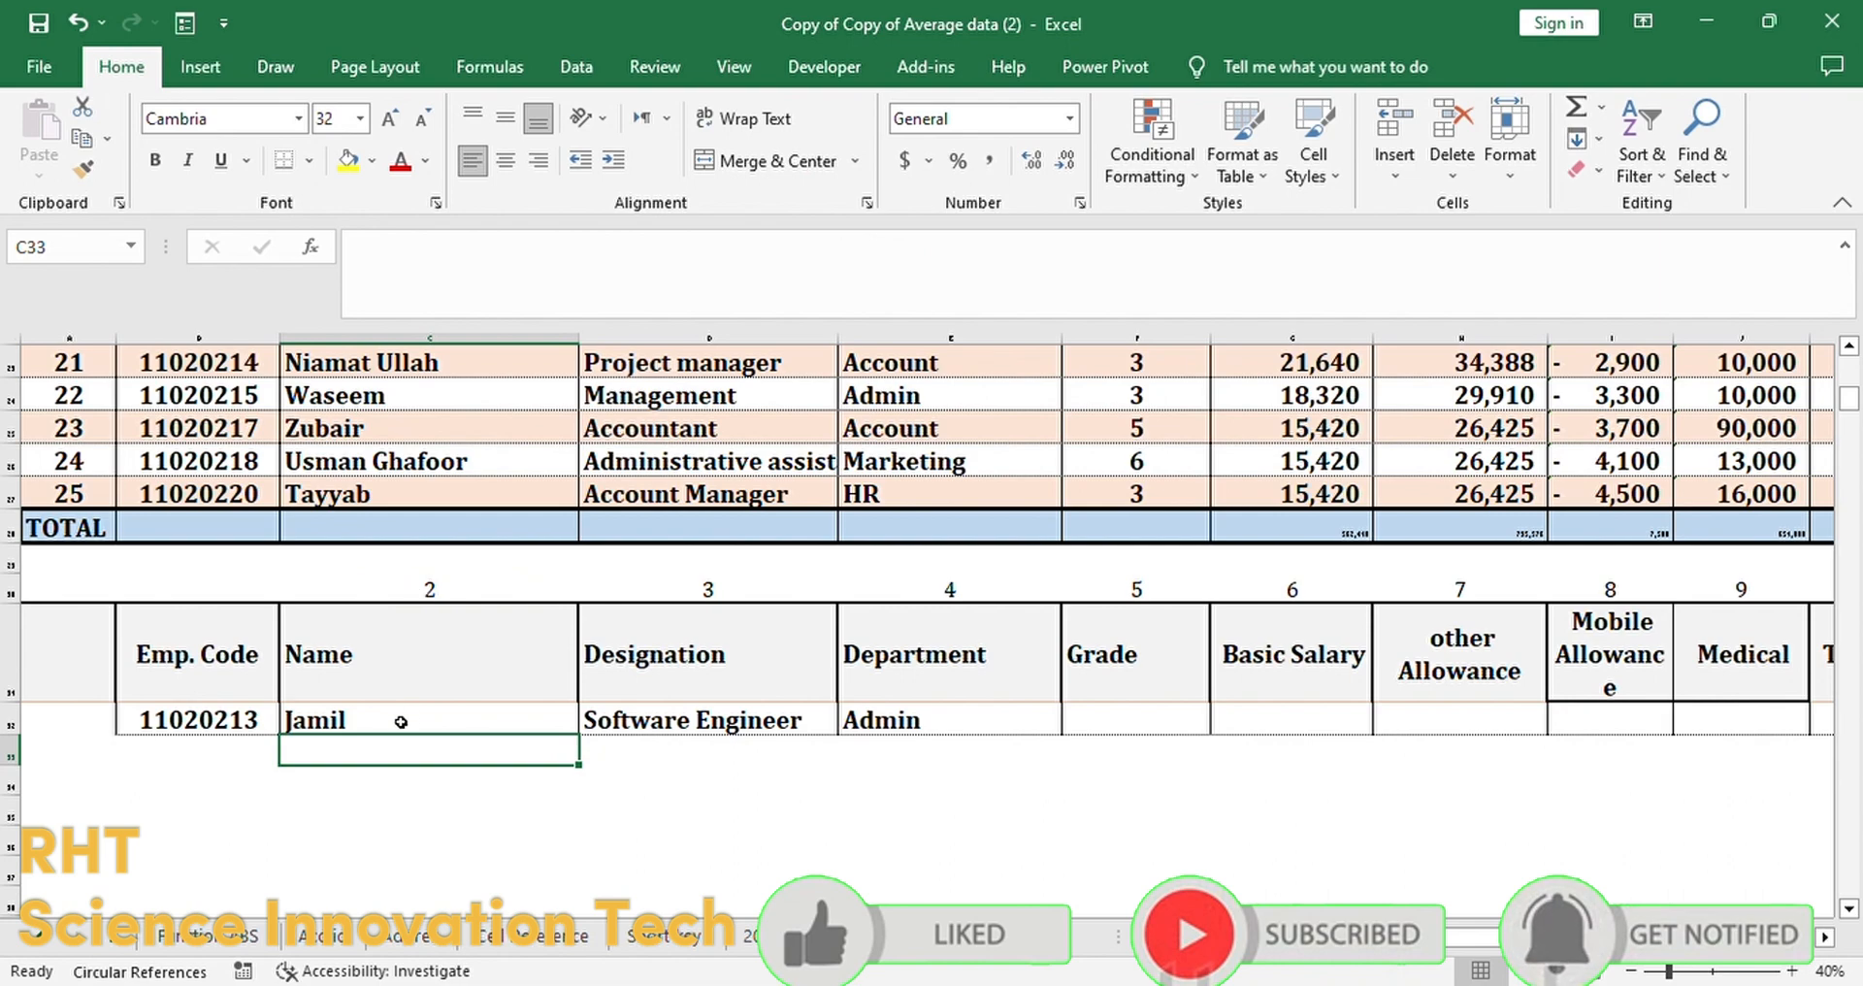
Step: Fill the Name formula from C32 across the lookup row through the Net Payment column
click(459, 723)
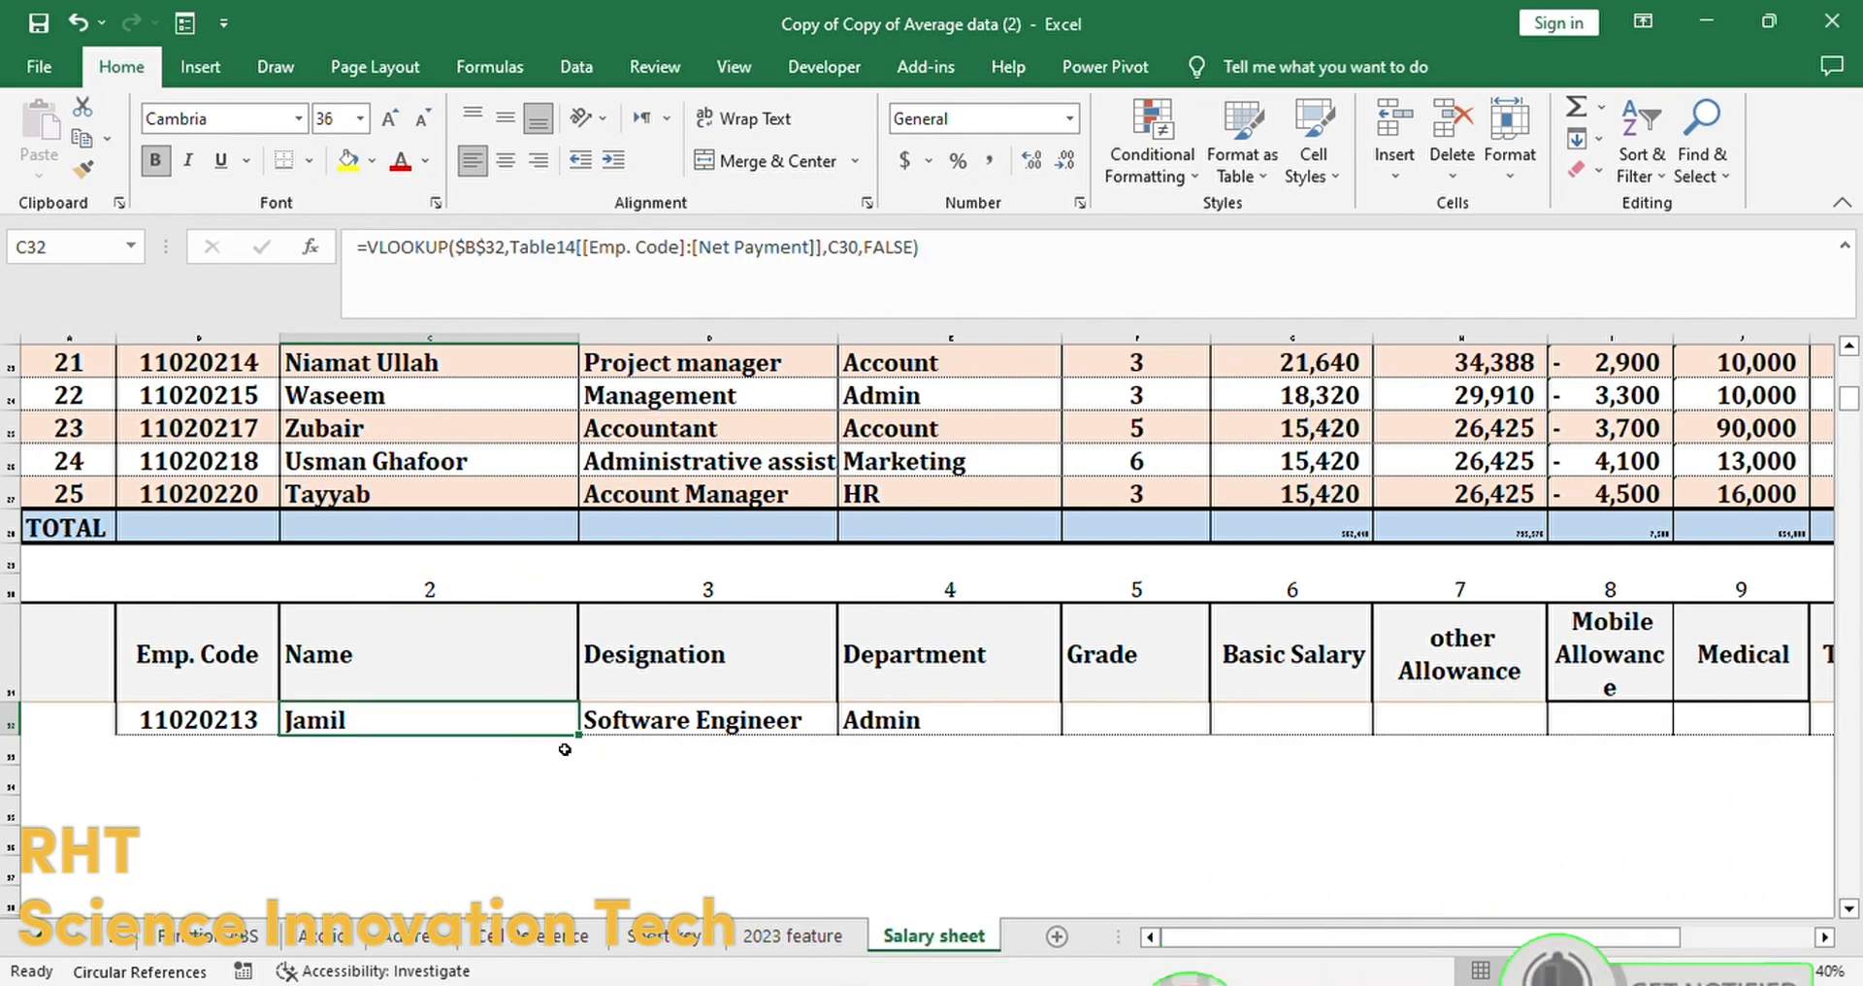
drag(582, 735, 1679, 773)
scroll(1289, 775, left, 6)
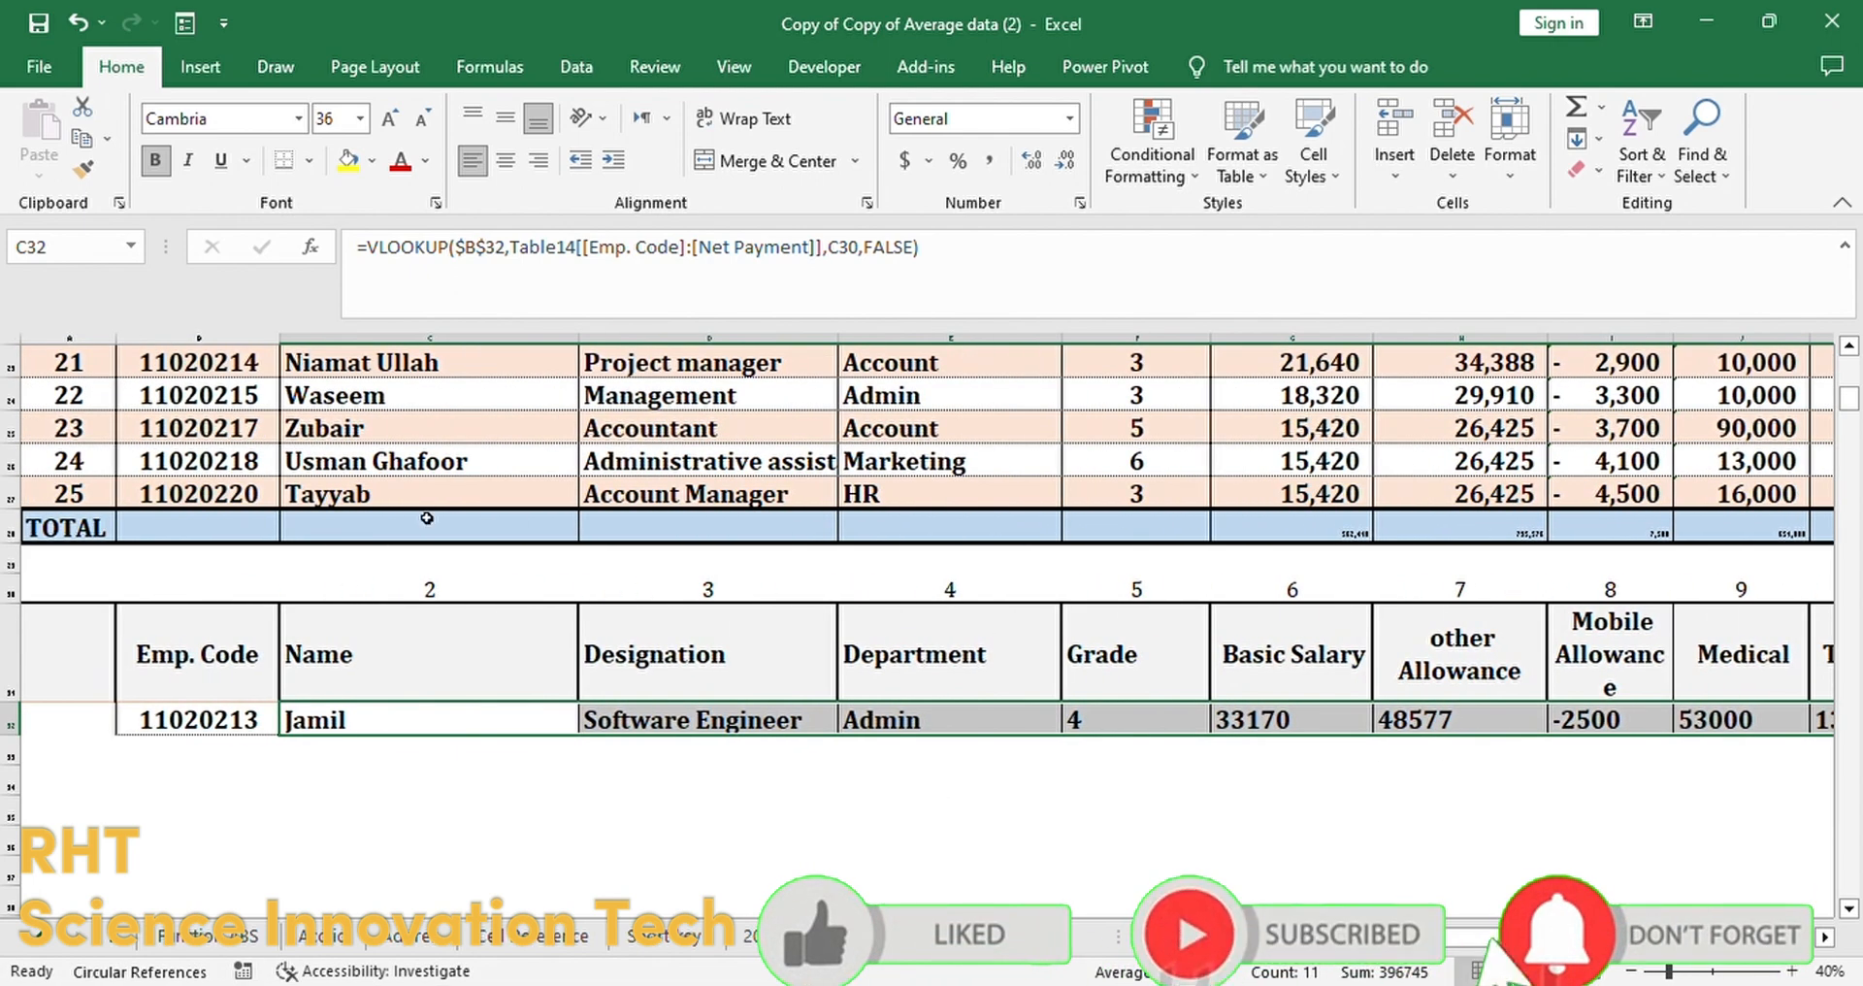
Step: Clear the column index in D30 to test the Designation lookup, and undo the deletion
click(404, 593)
click(683, 585)
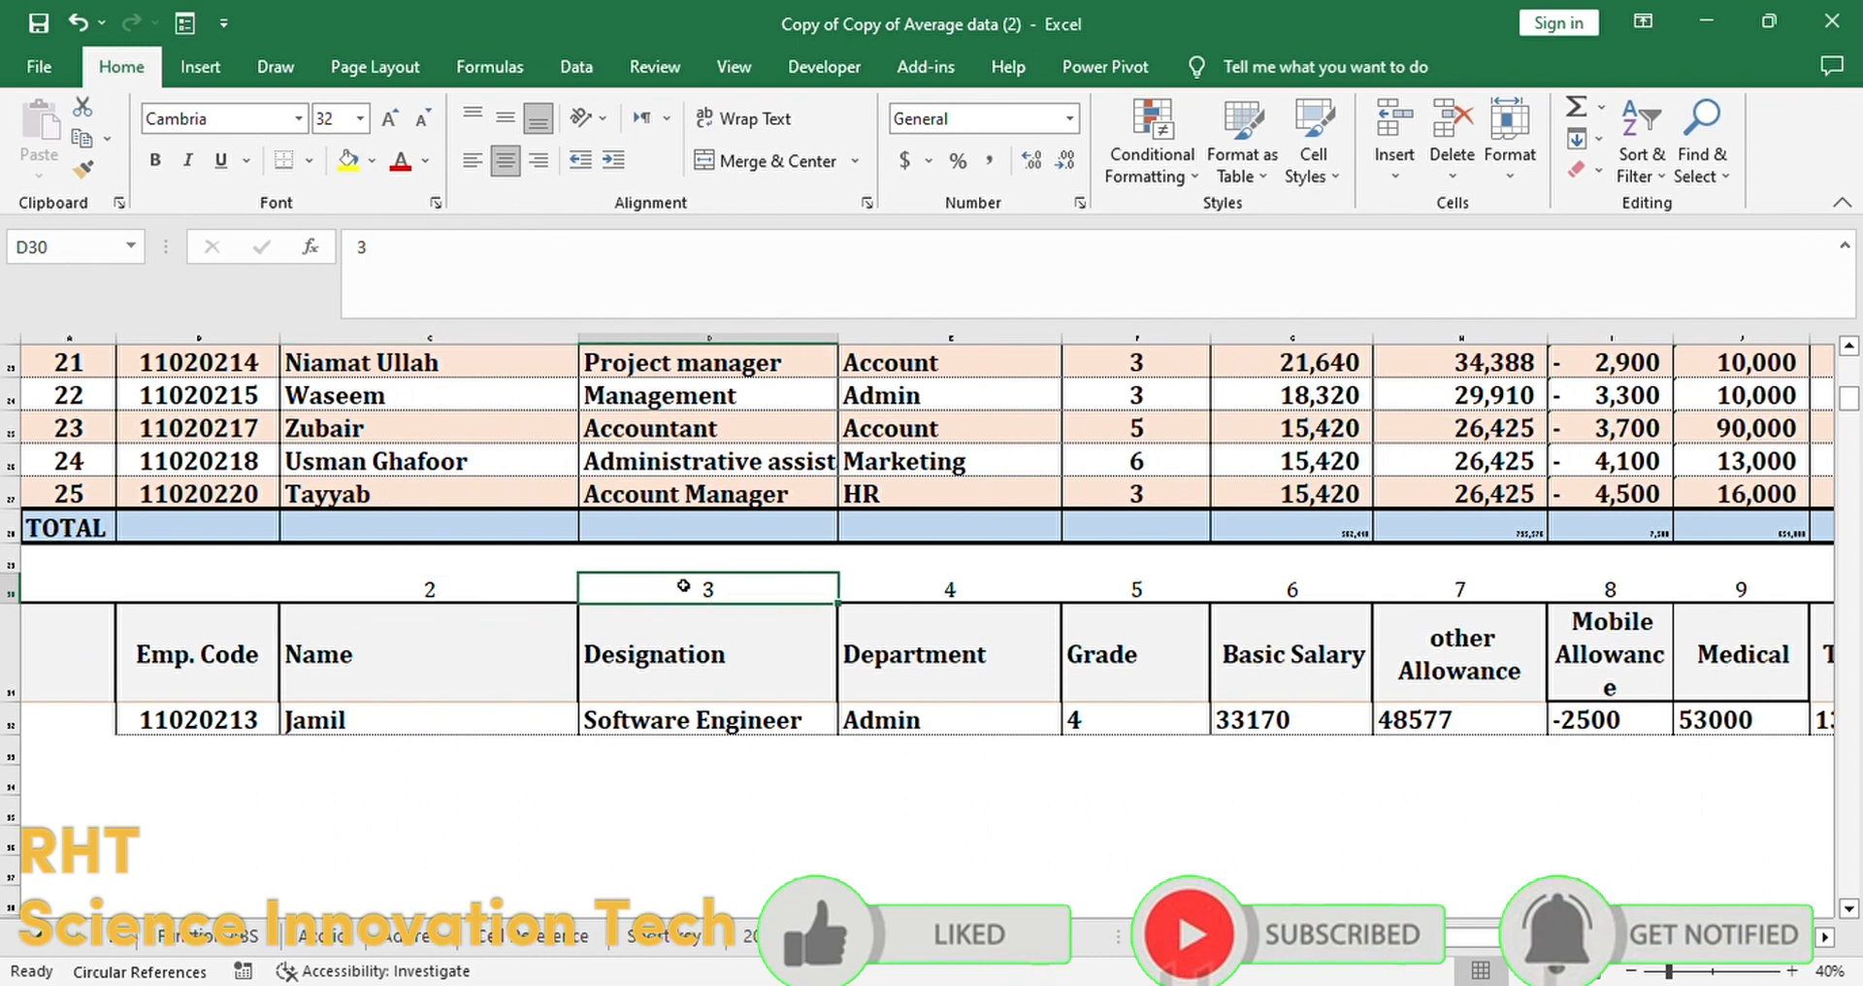
key(Delete)
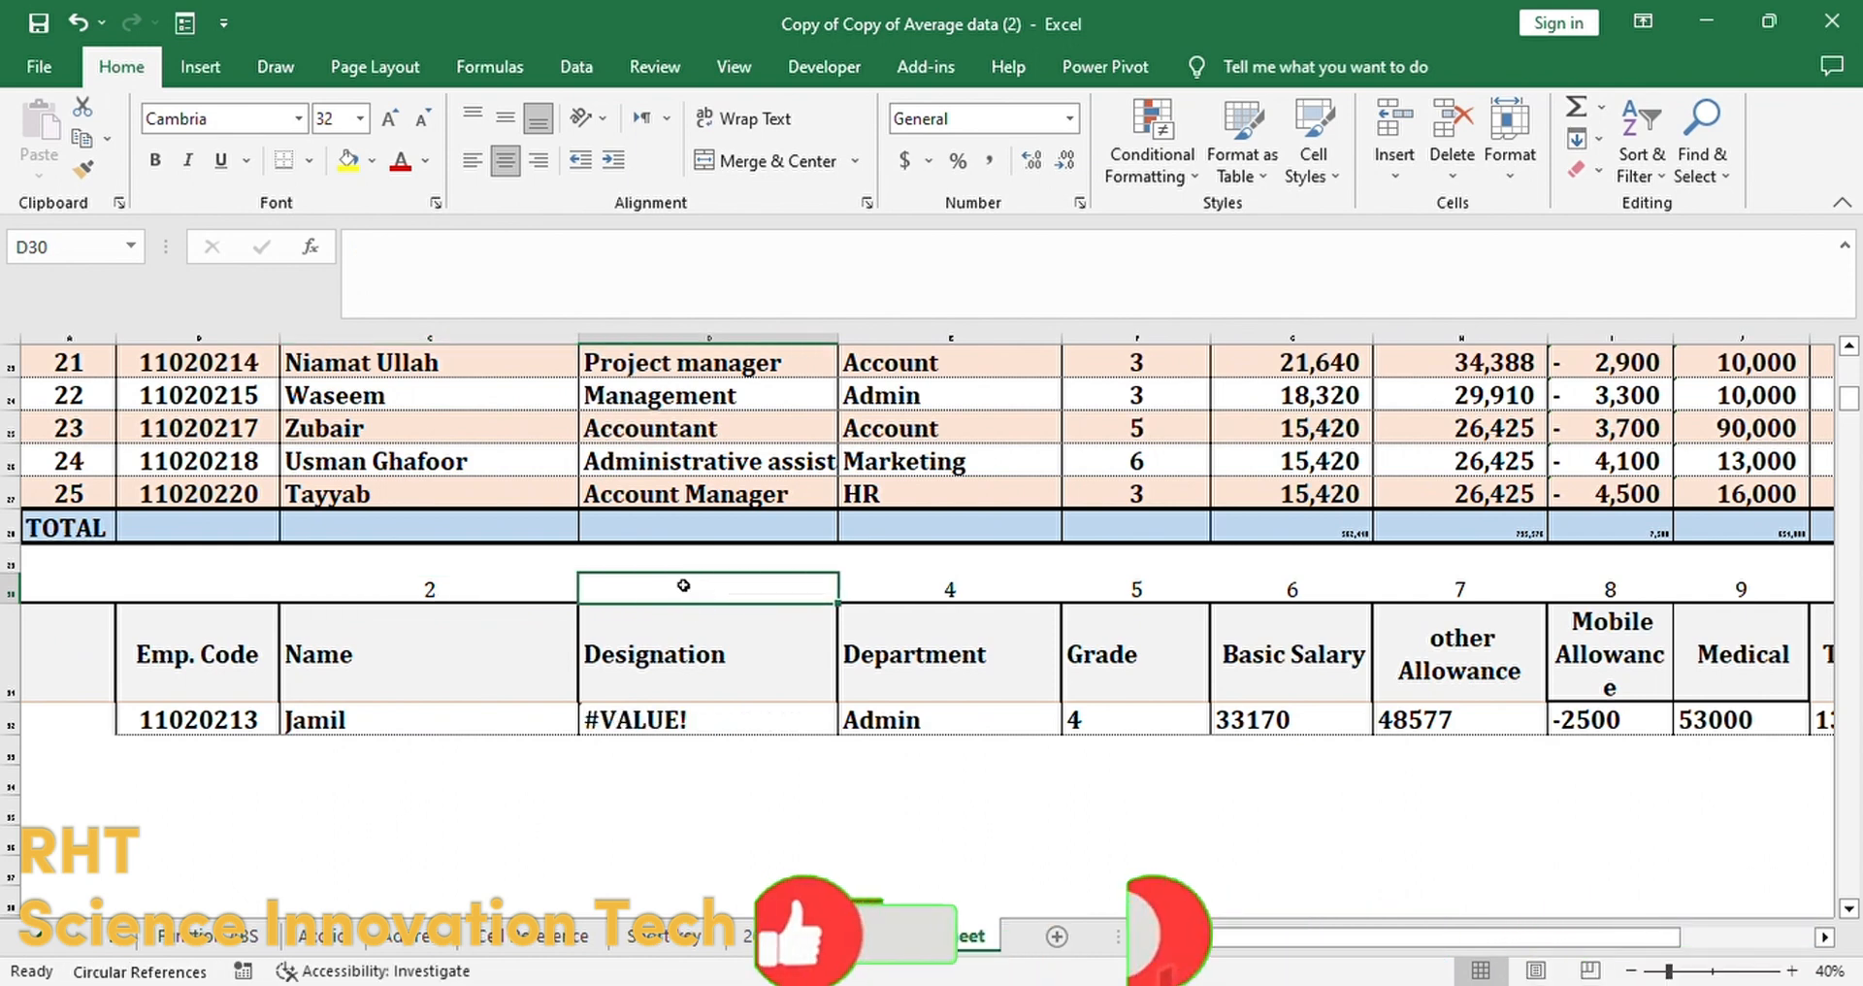
key(ctrl+z)
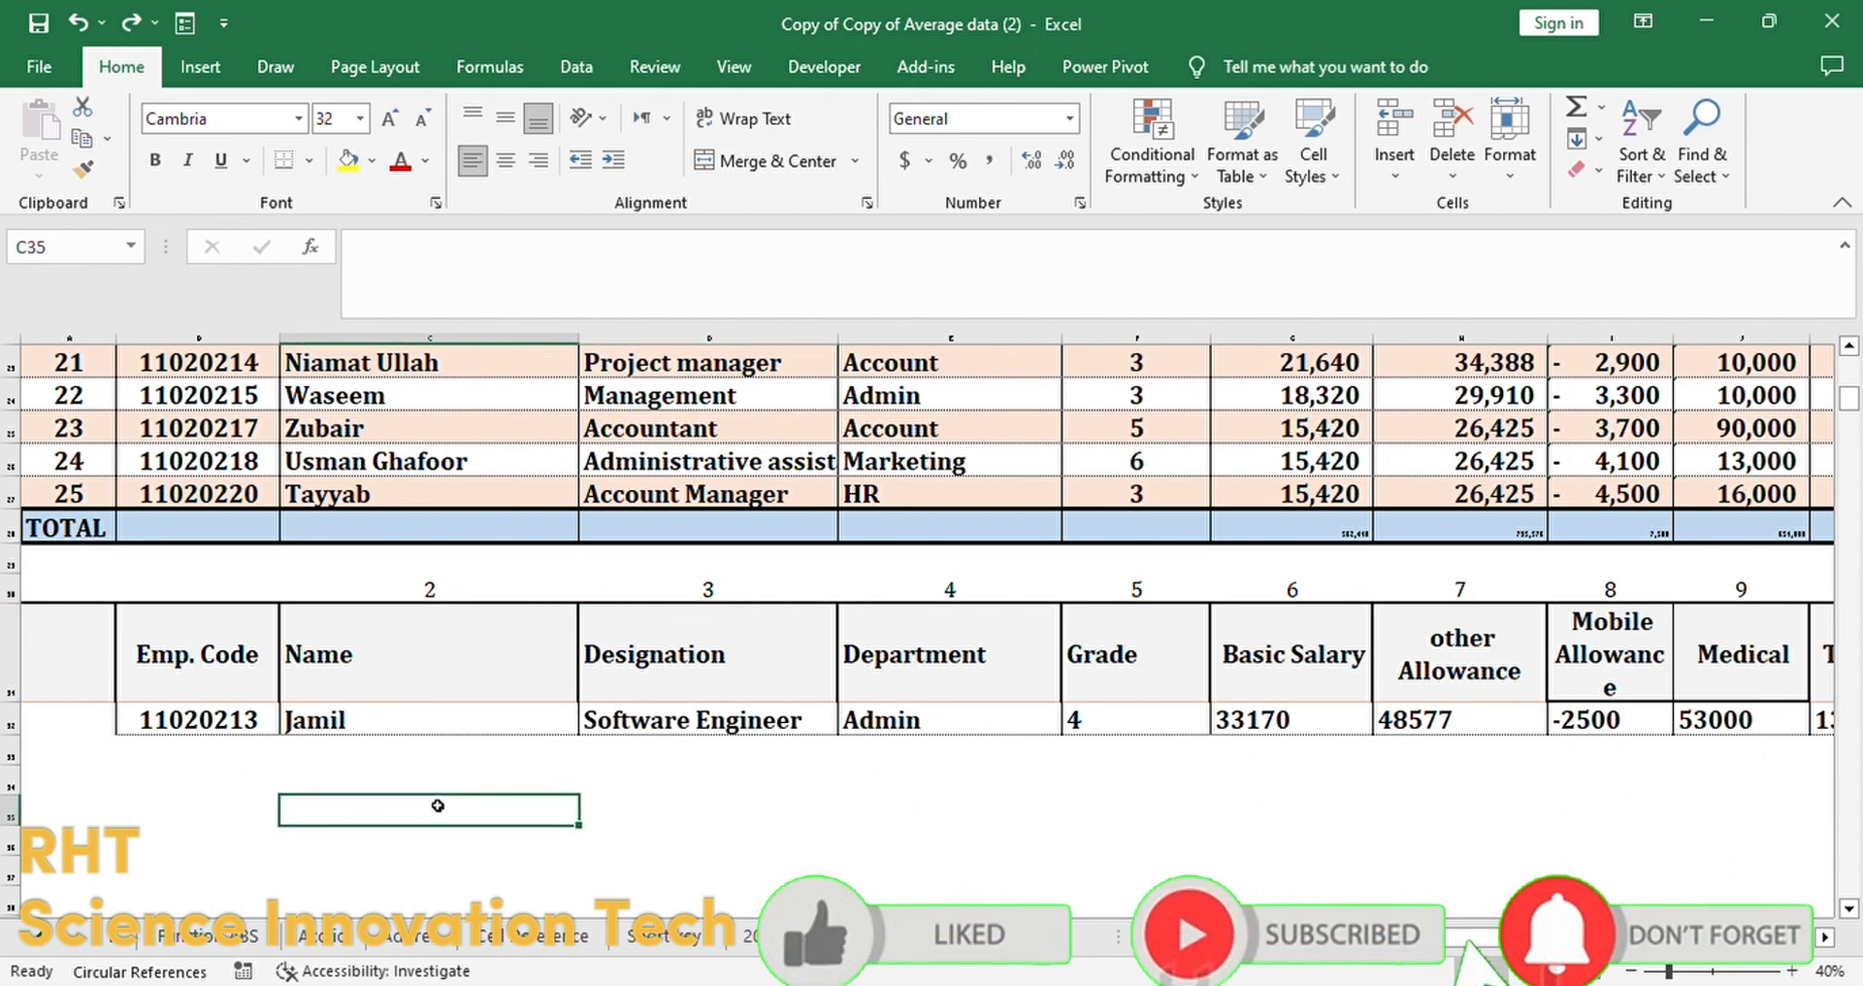
text(c)
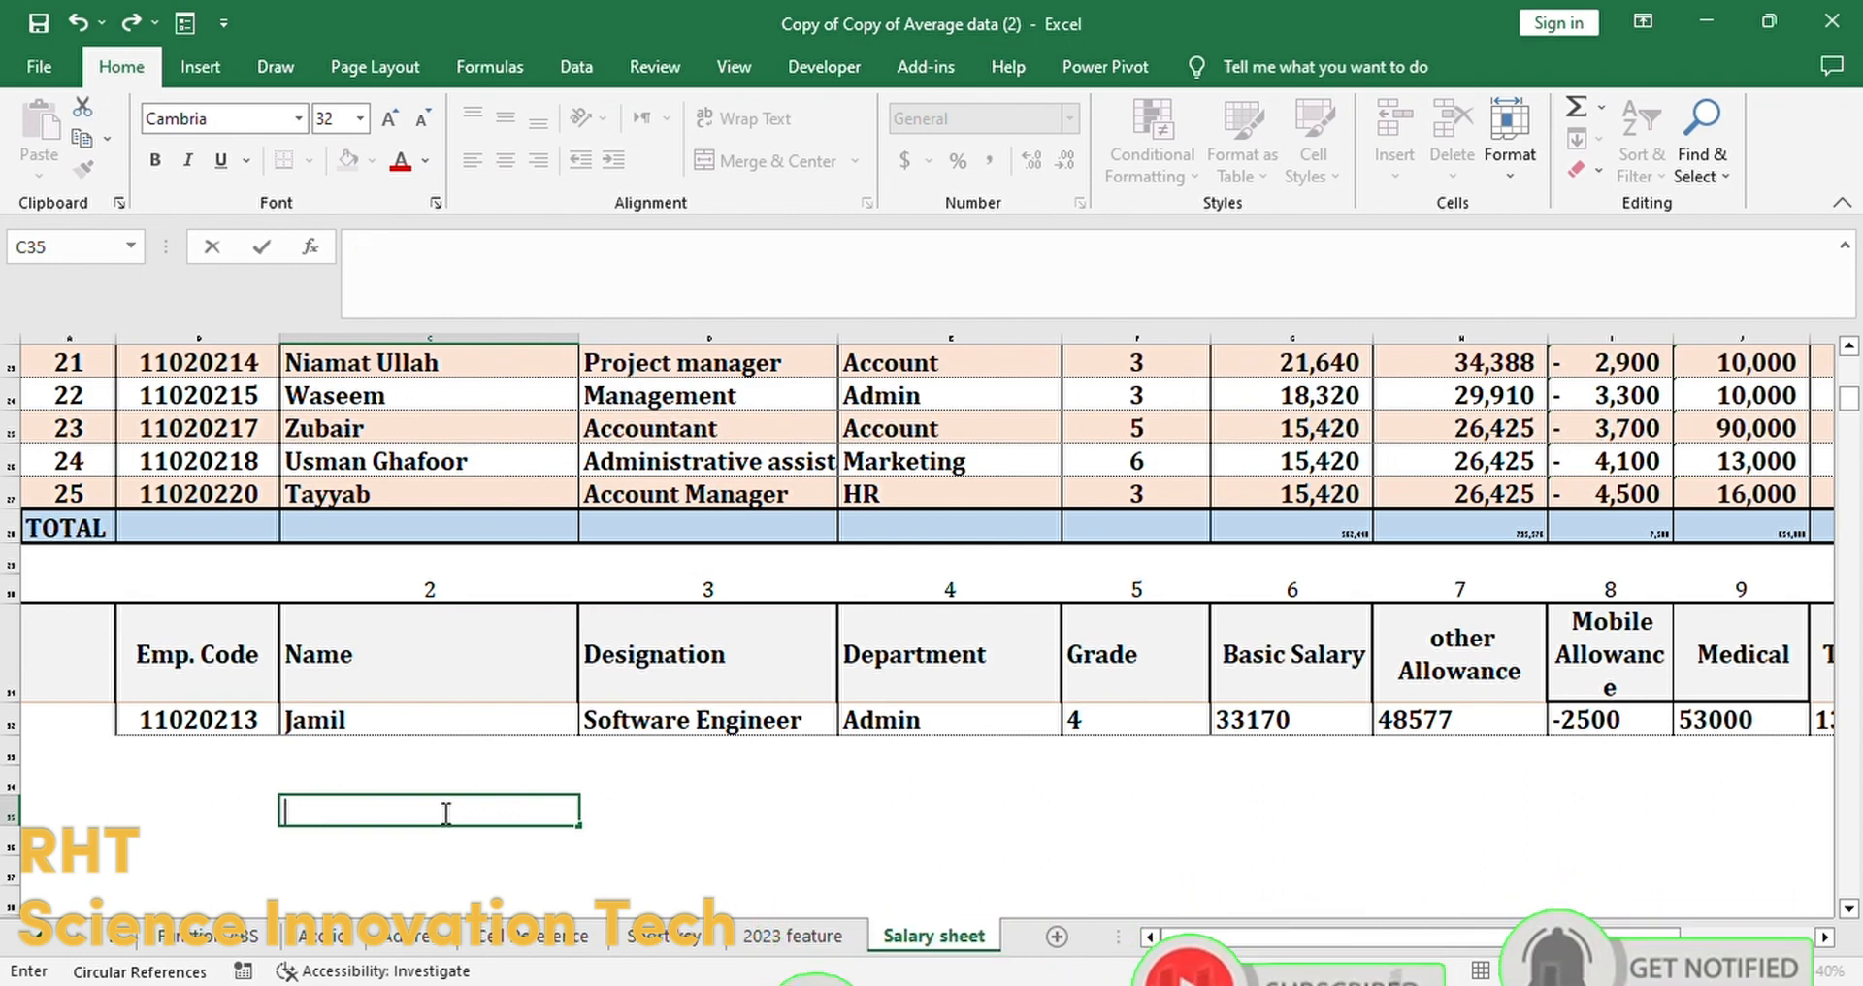
key(BackSpace)
text(colum)
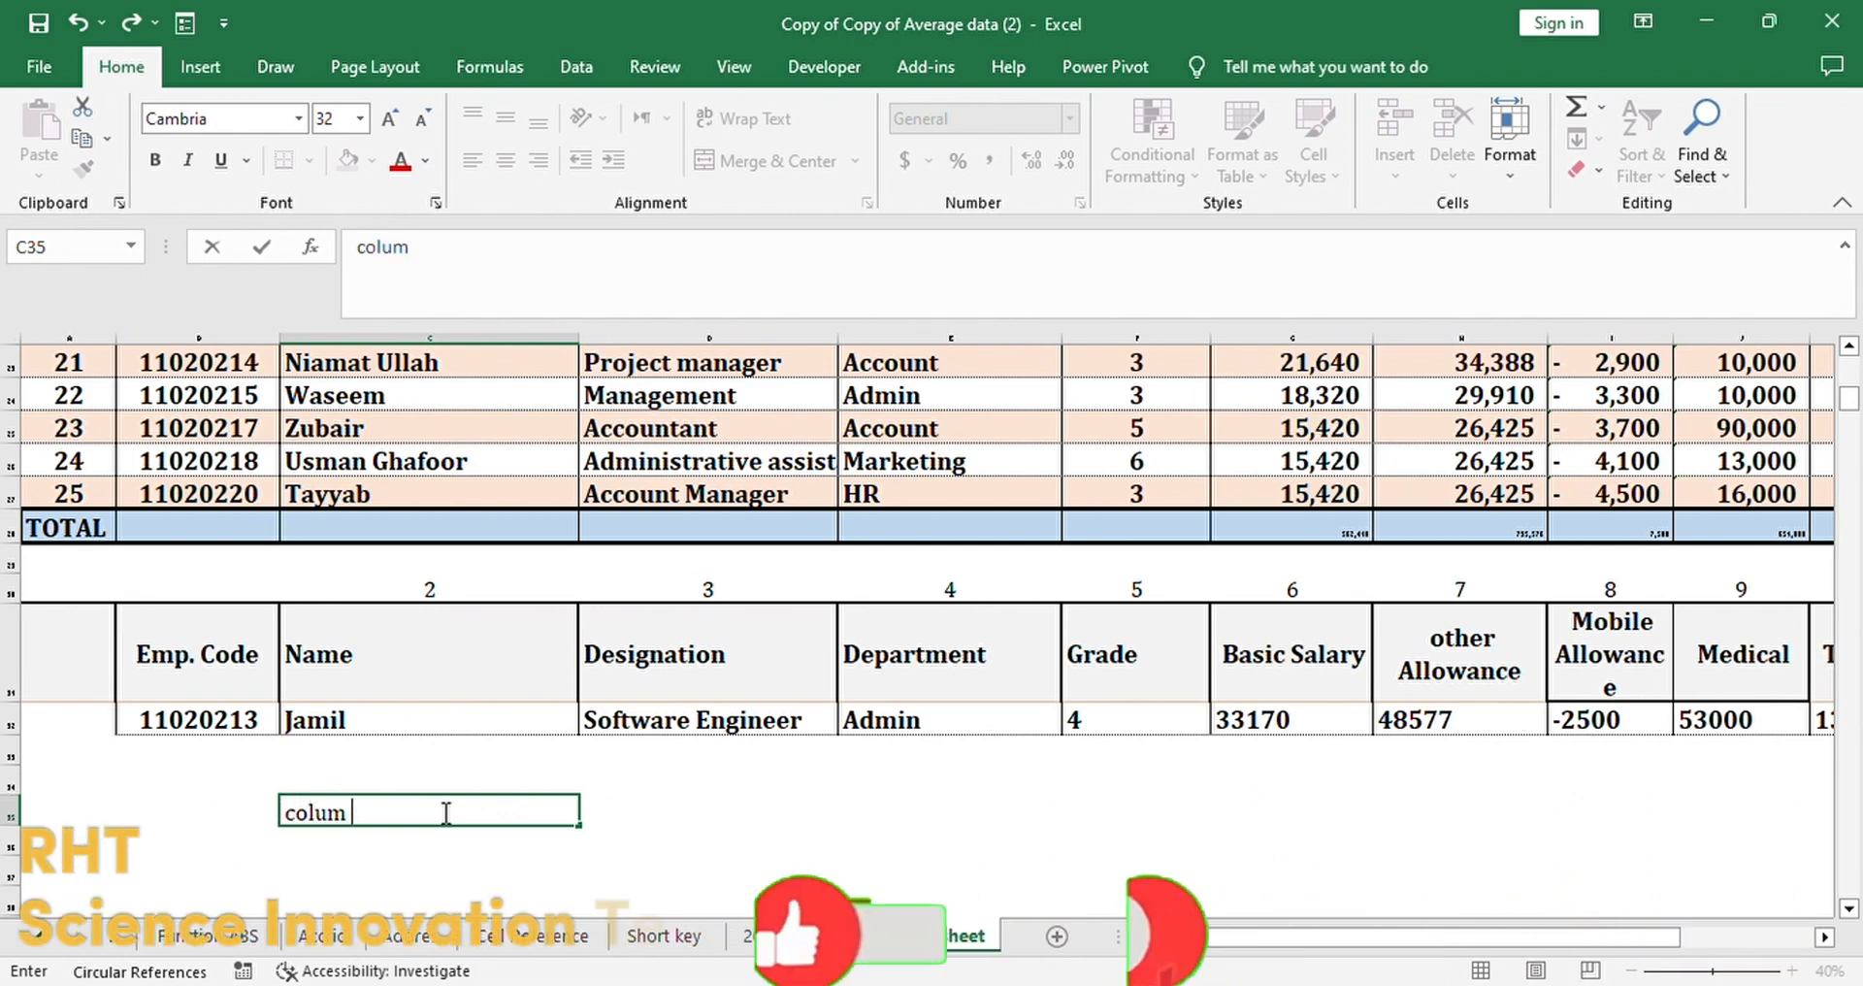
key(Return)
text(colum)
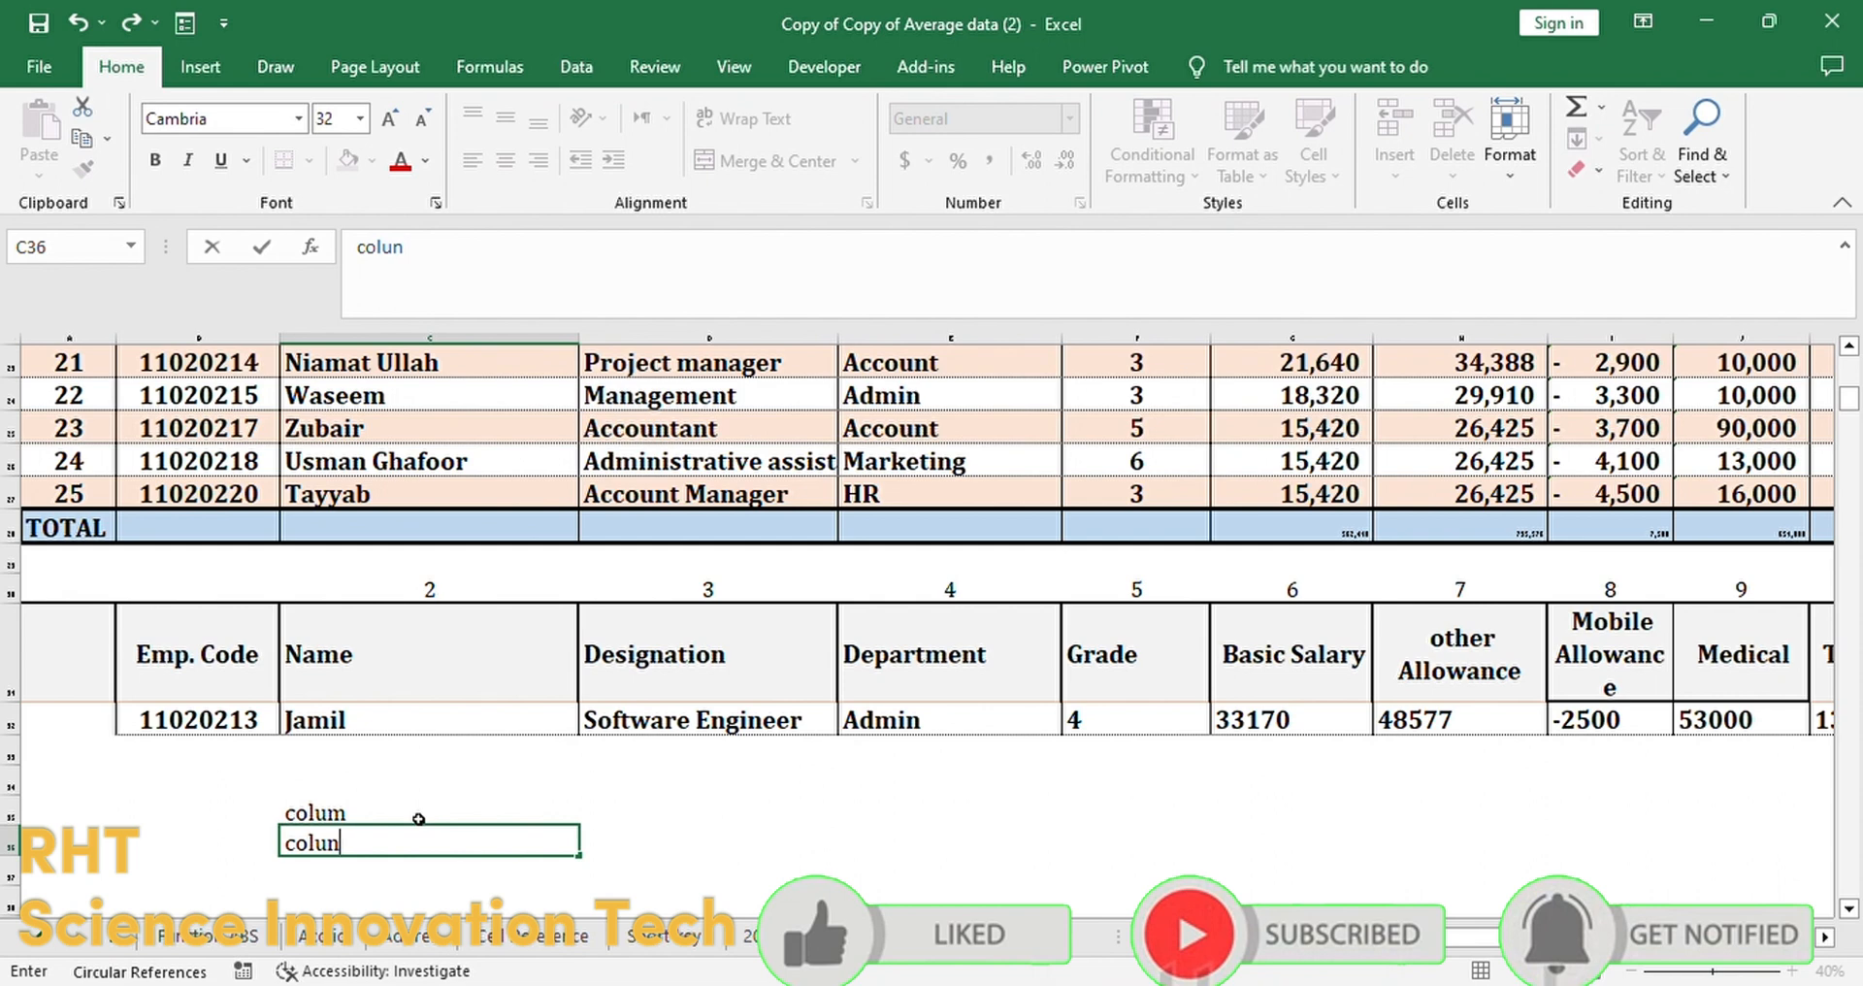
key(BackSpace)
text(ms)
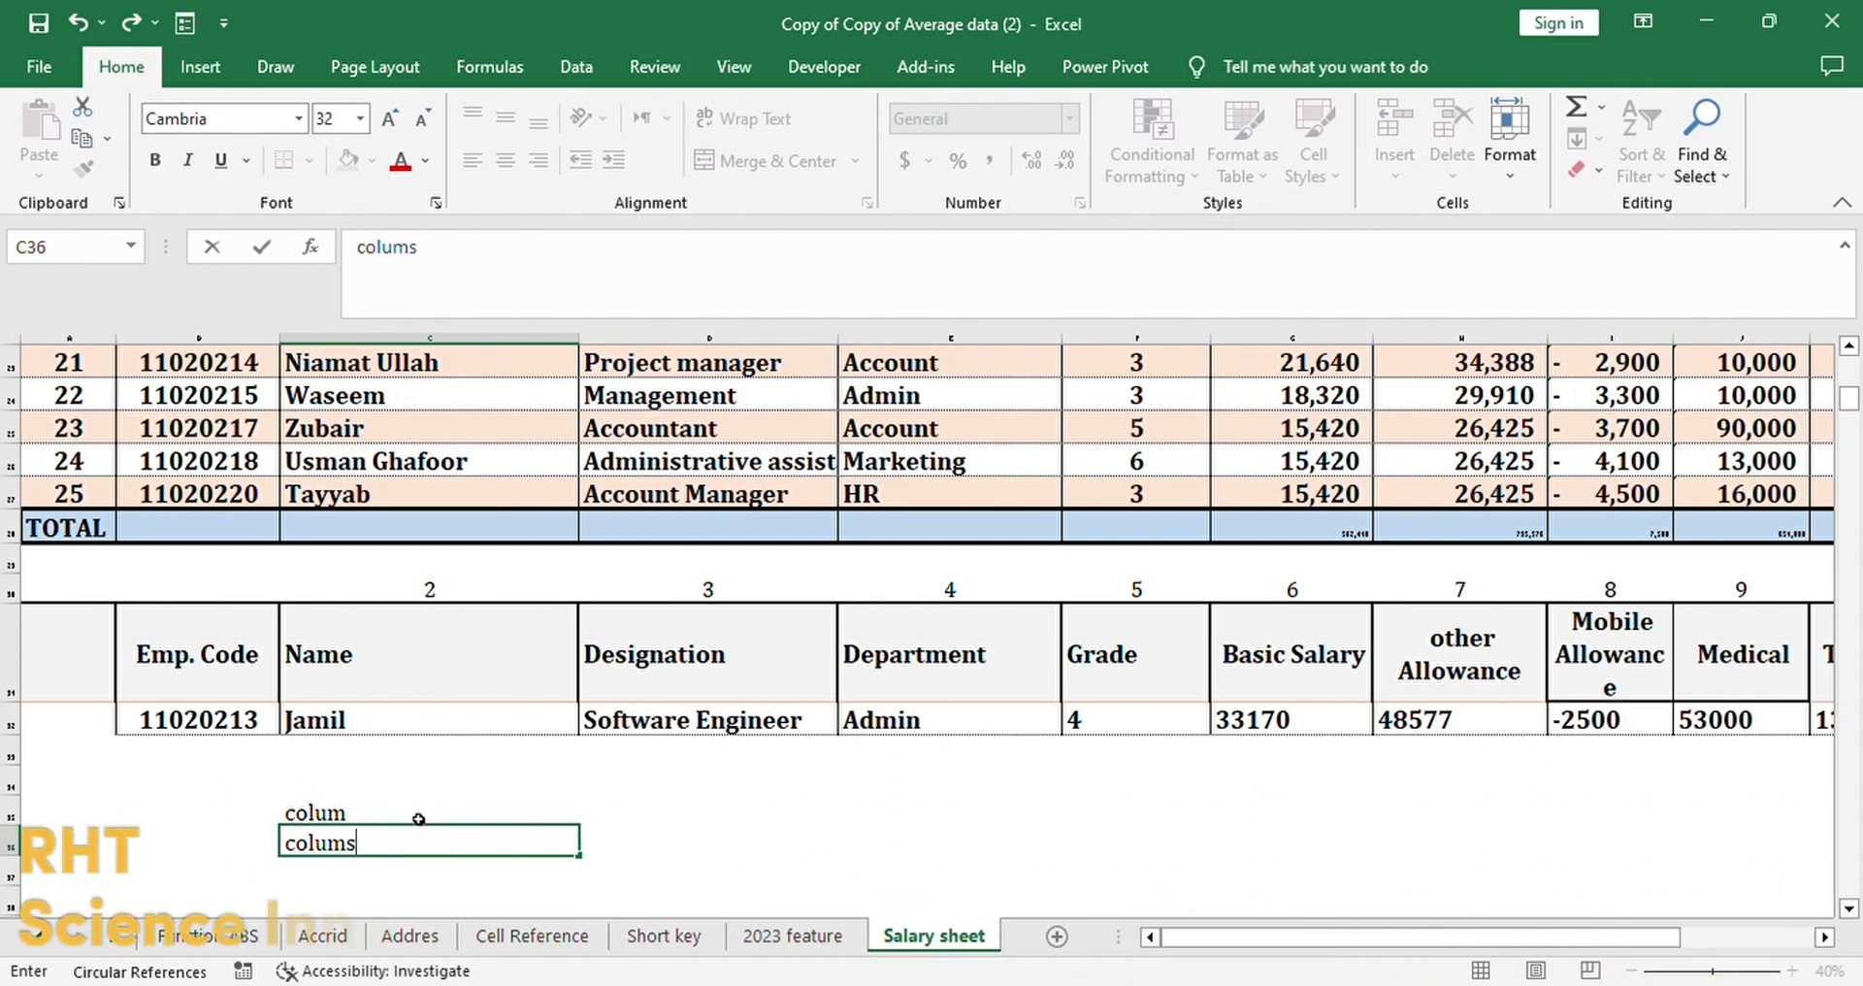
key(Up)
key(Down)
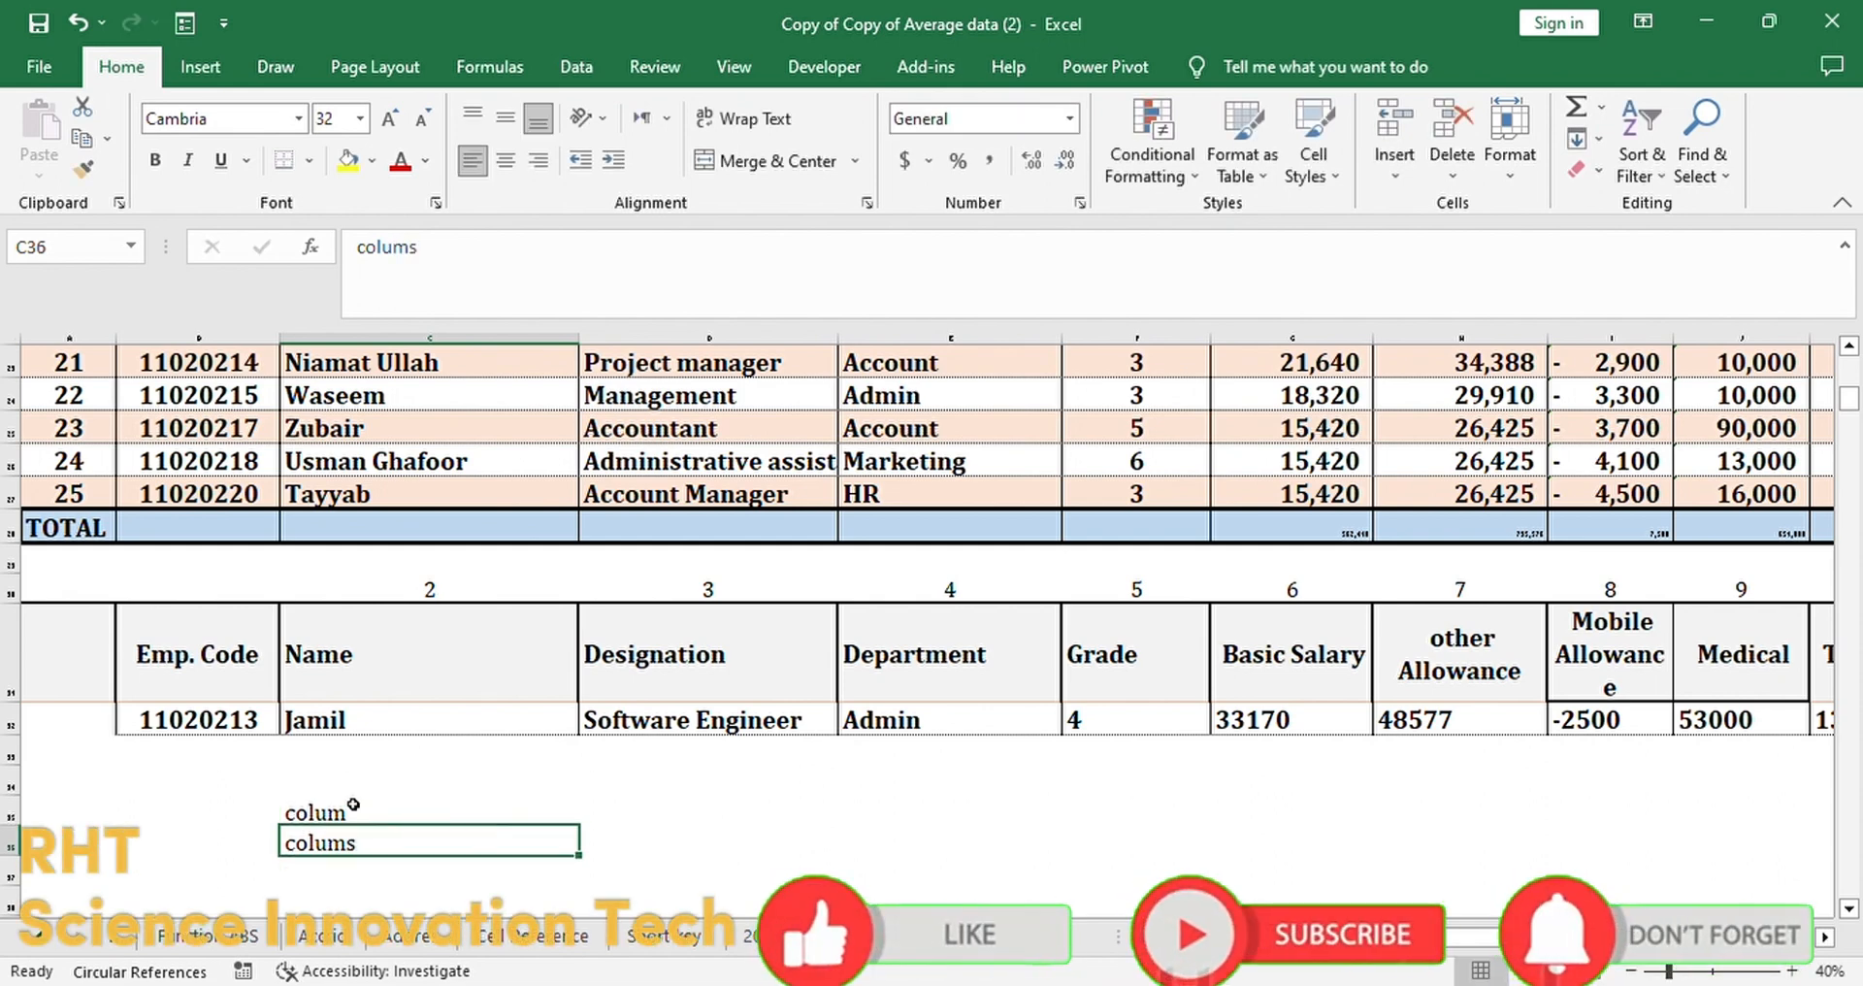
drag(418, 818, 353, 845)
key(Delete)
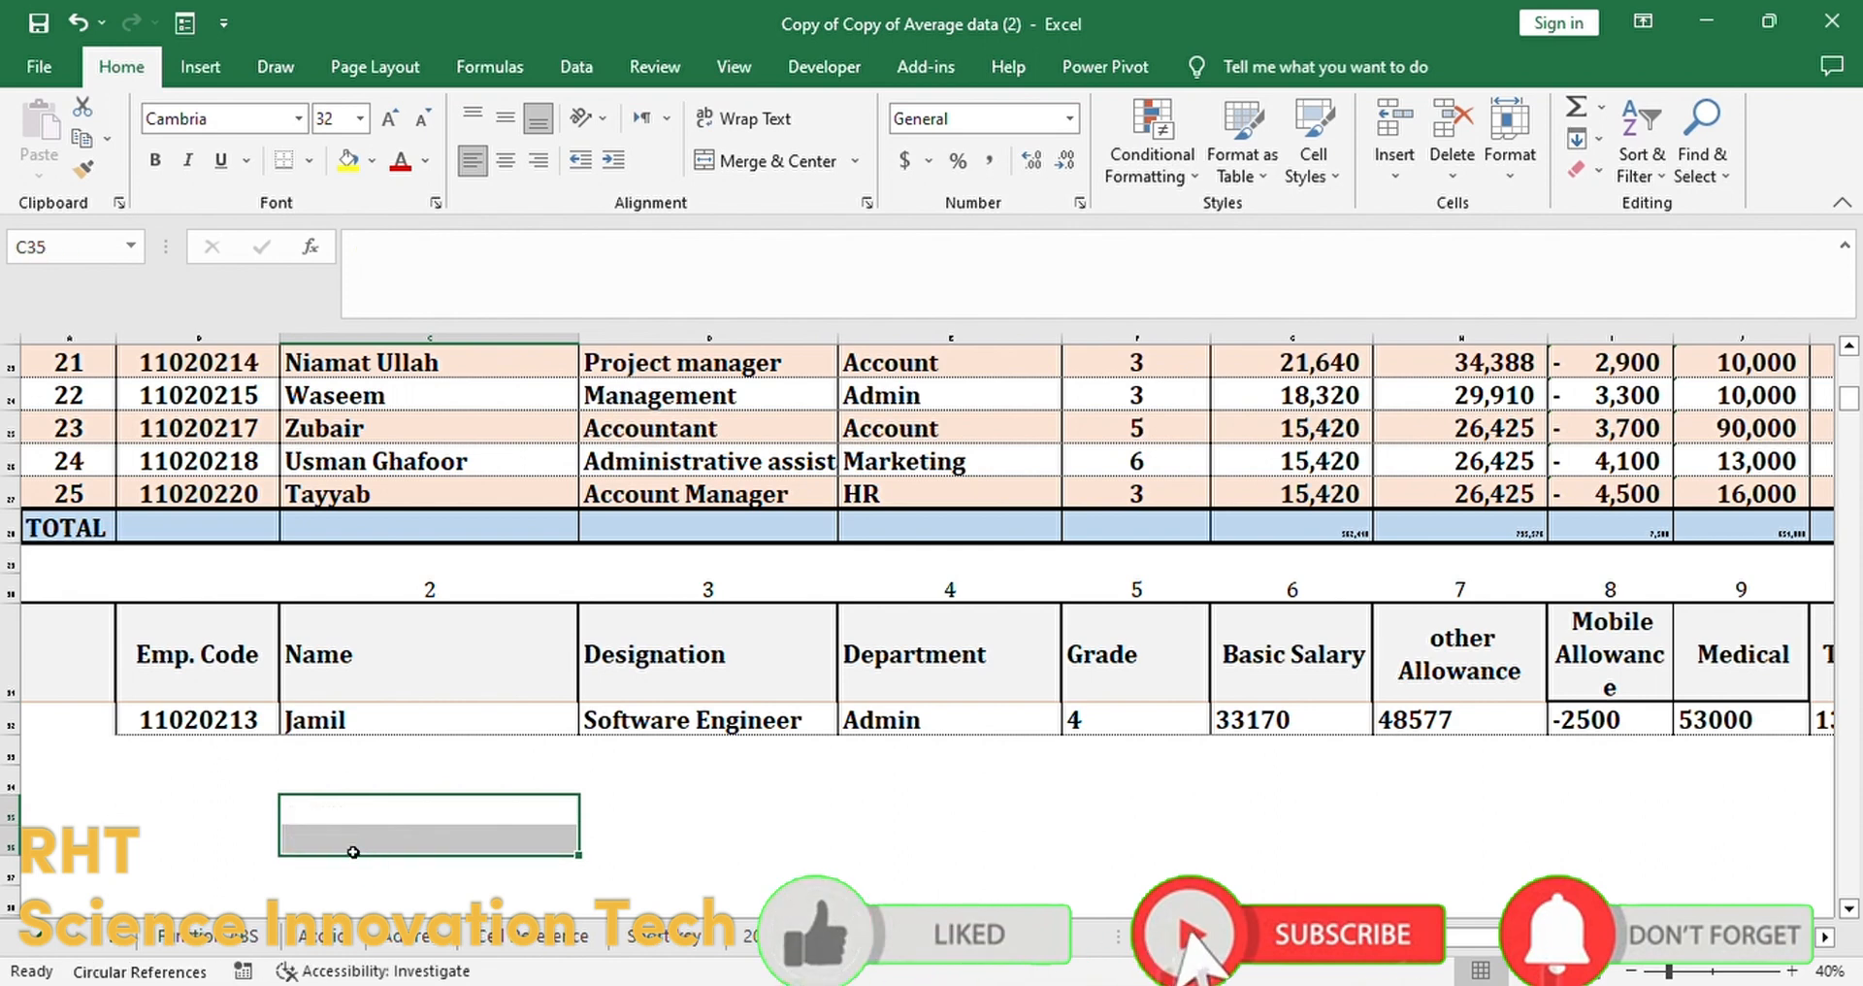
Step: Enter a COLUMN formula in C35 that references the last employee's Department cell E27
click(452, 822)
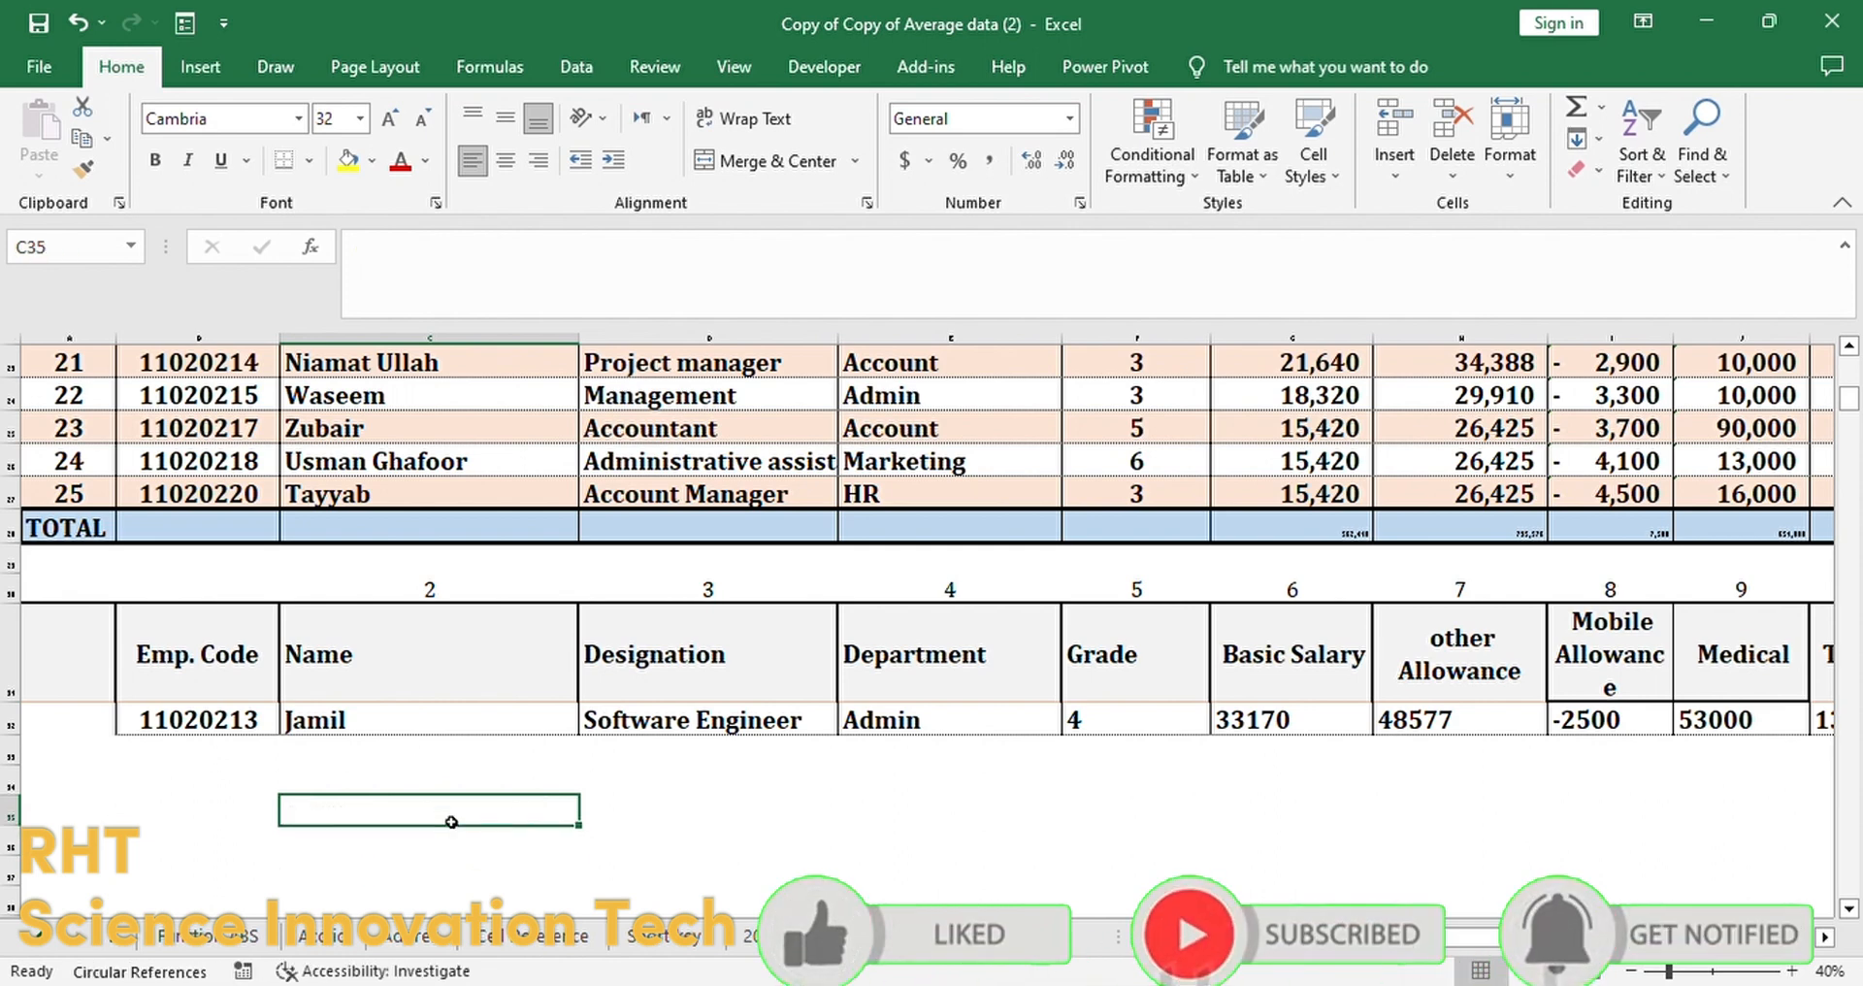
text(=)
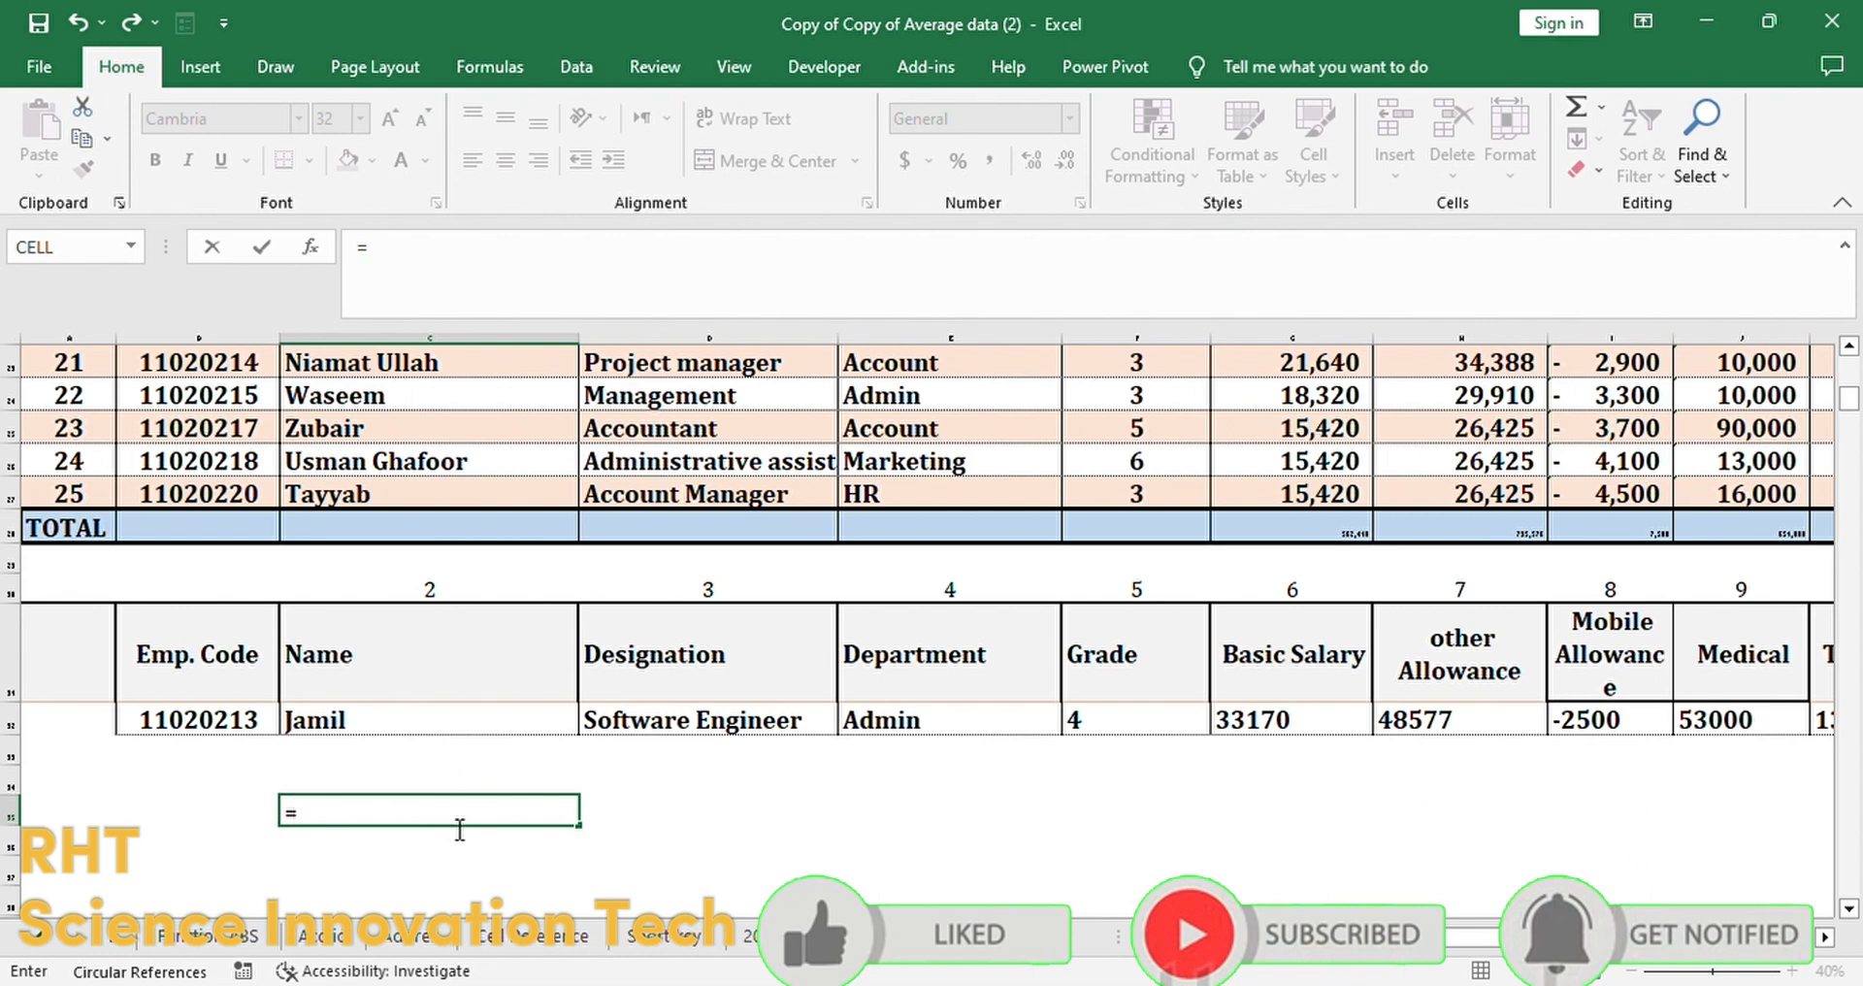
text(cou)
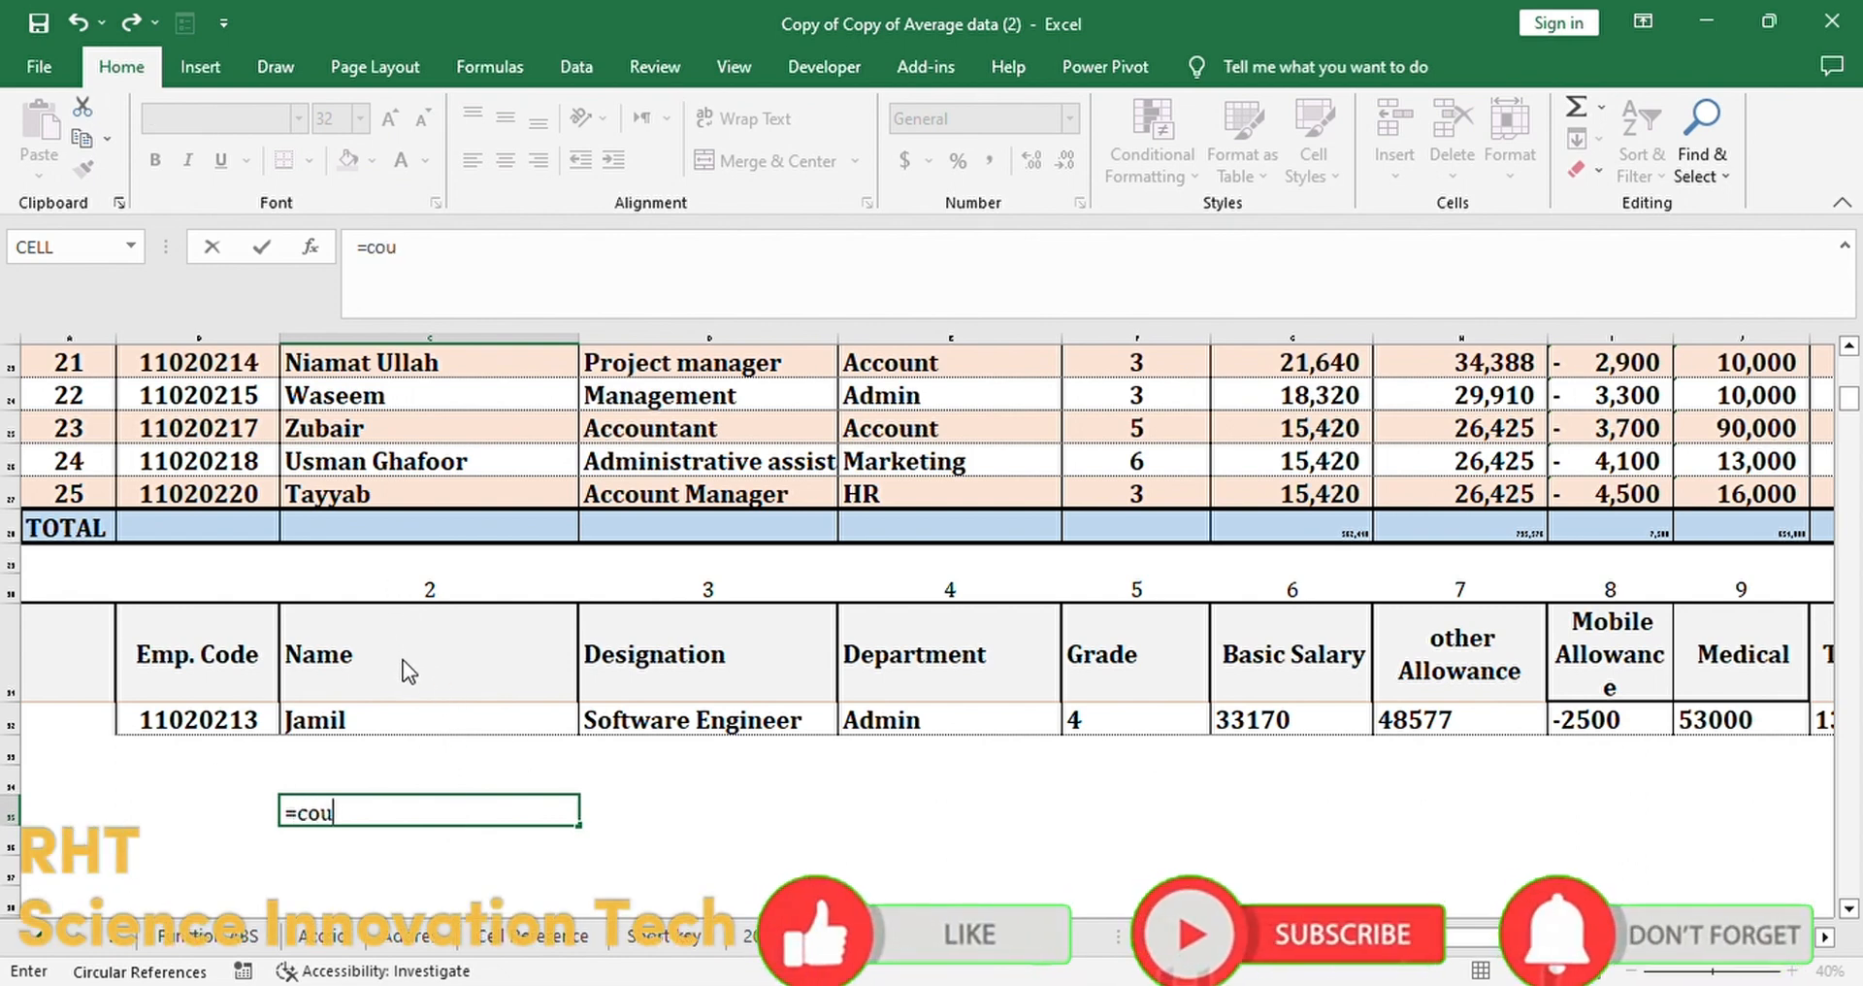
key(BackSpace)
text(lu)
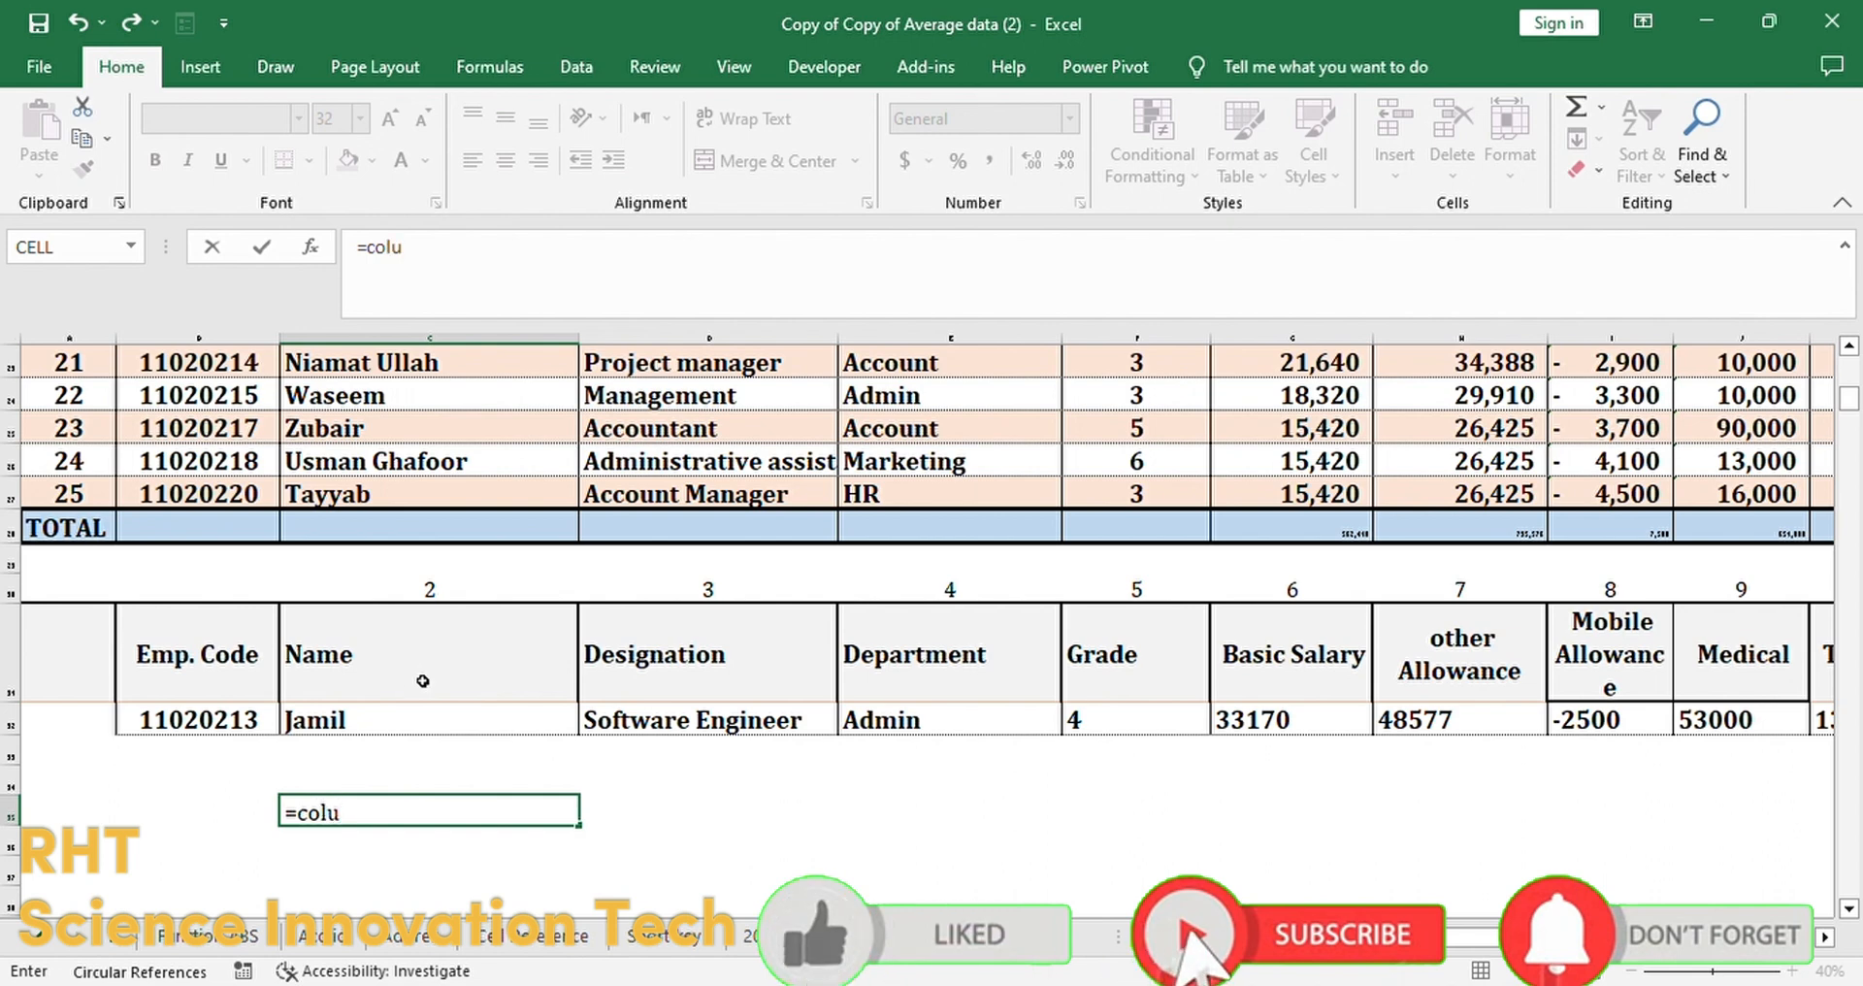
key(Tab)
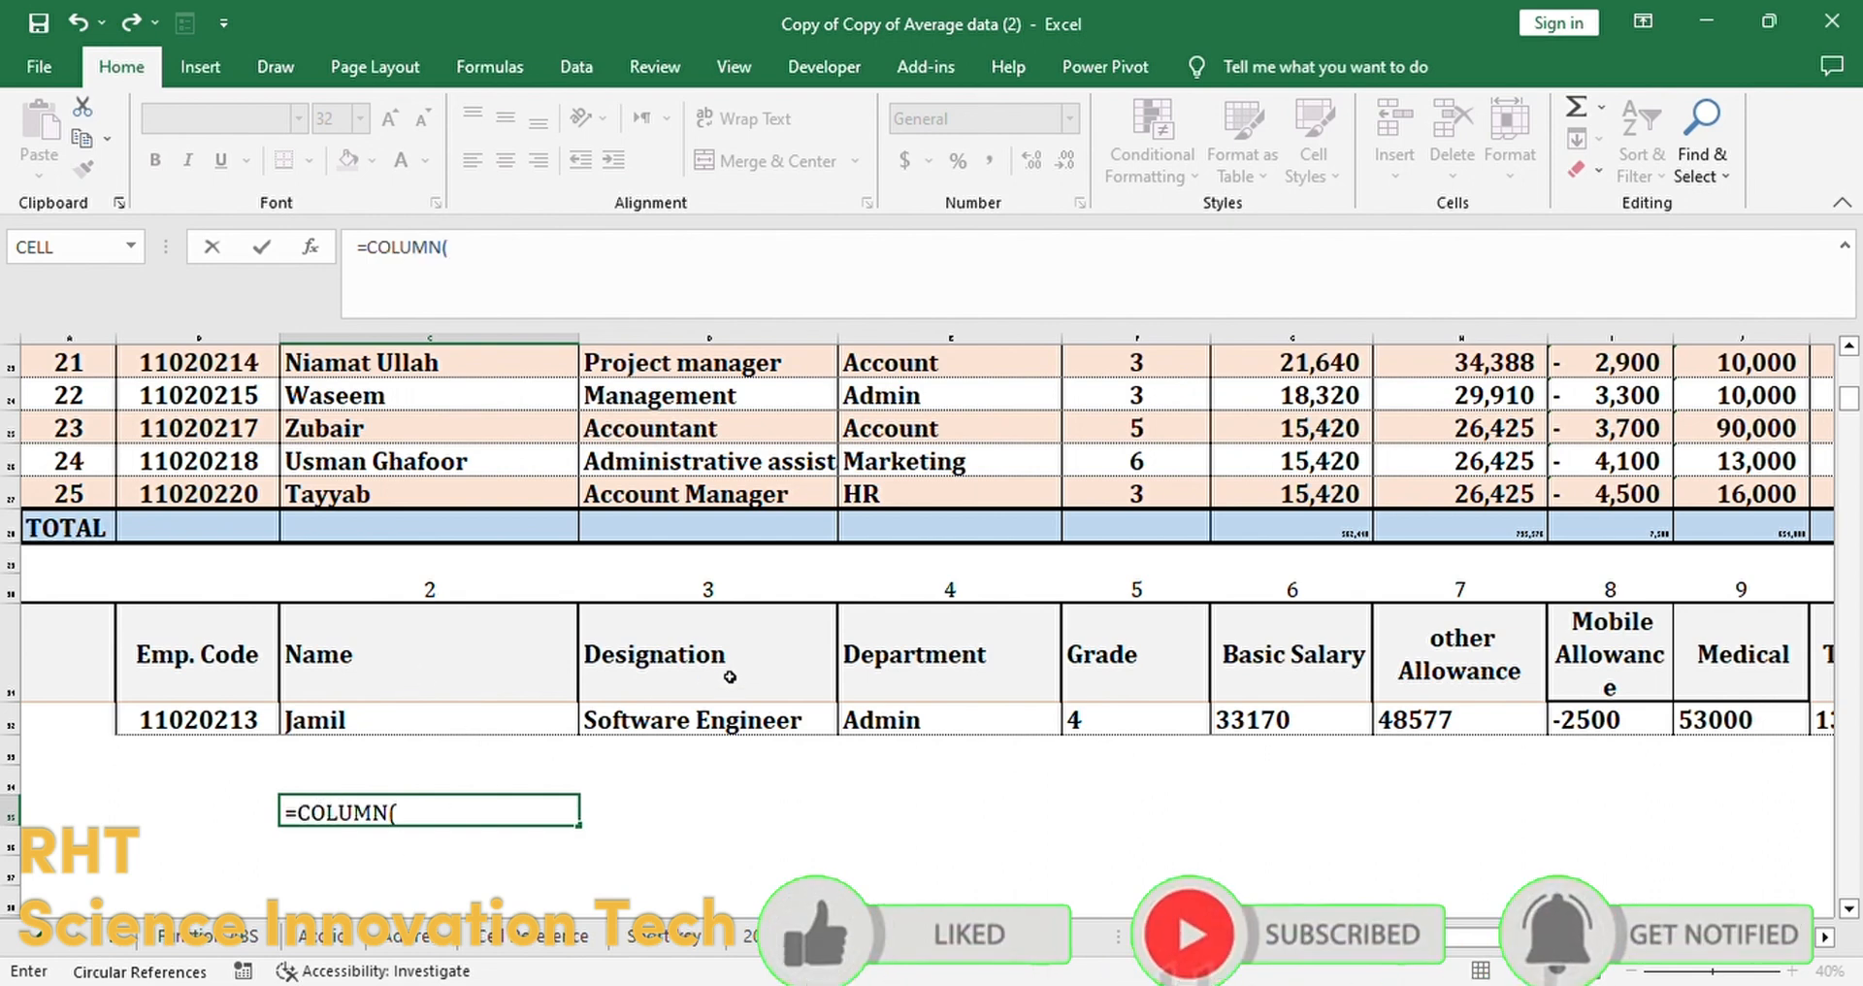
click(897, 497)
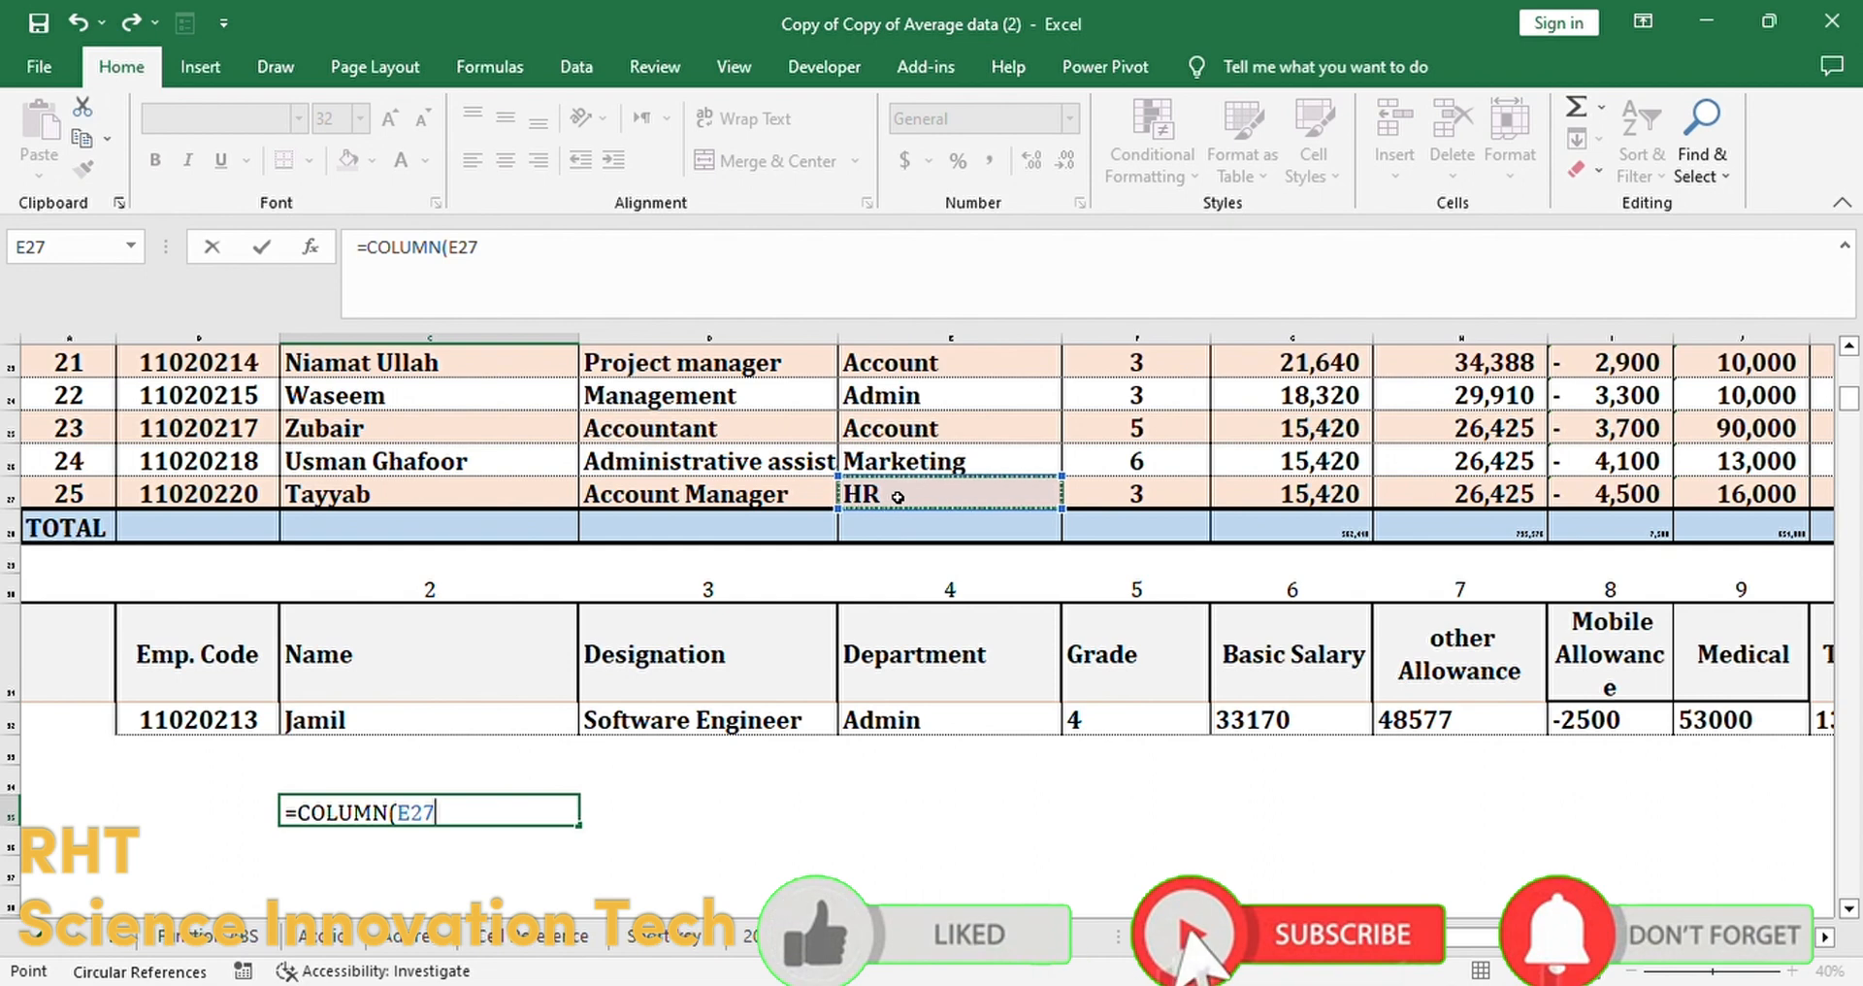
key(Return)
click(898, 497)
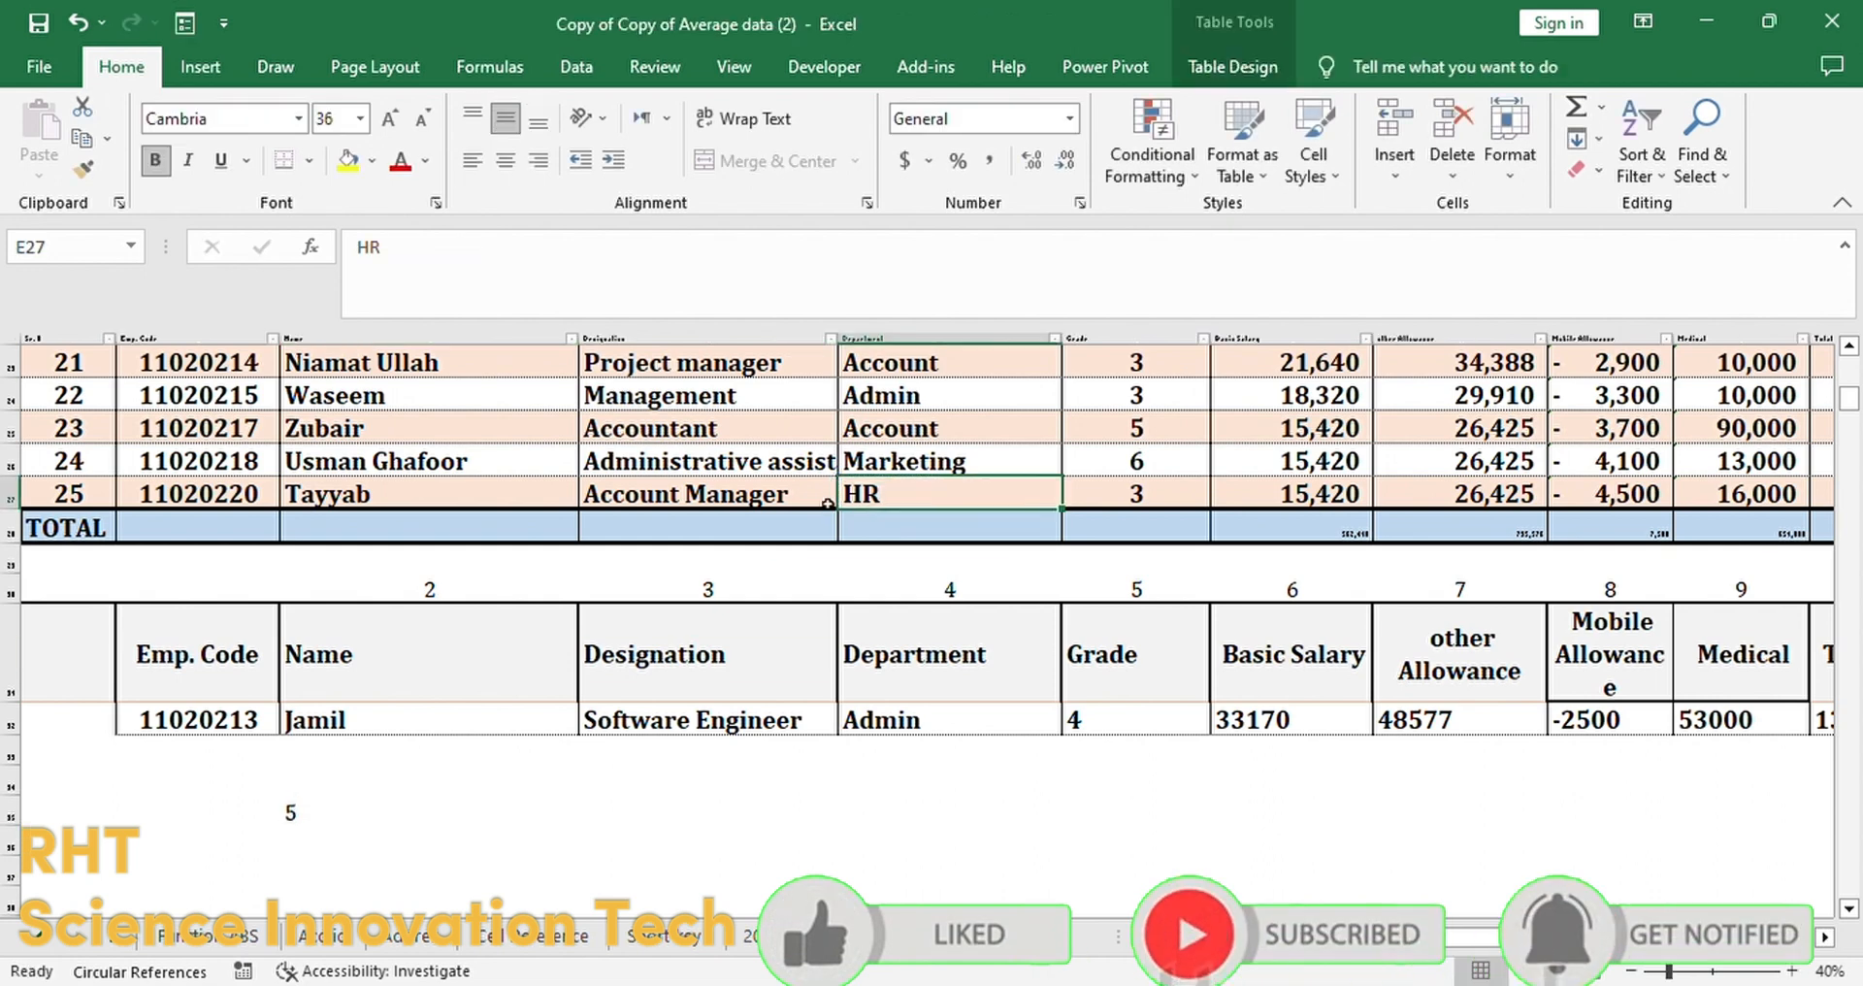
Step: Trace the cells from A27 to E27 and review the COLUMN formula in C35 that references them
drag(82, 493, 184, 493)
click(208, 493)
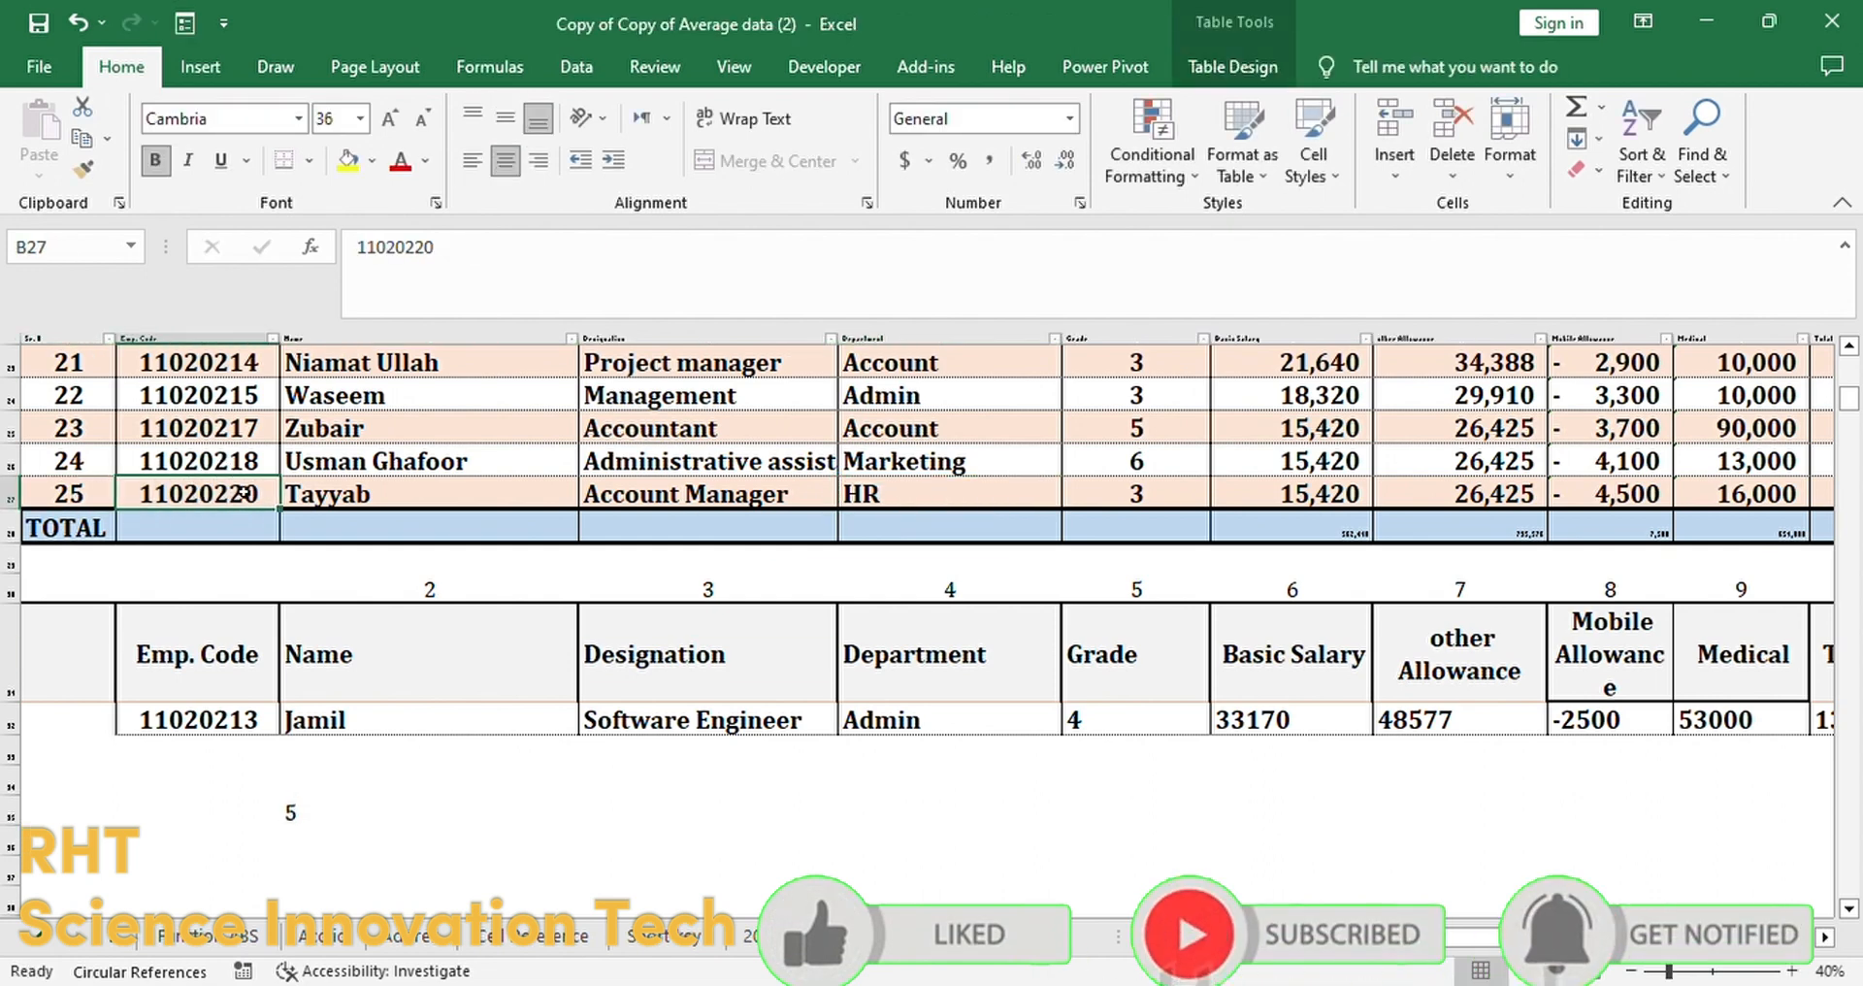
click(397, 489)
click(715, 491)
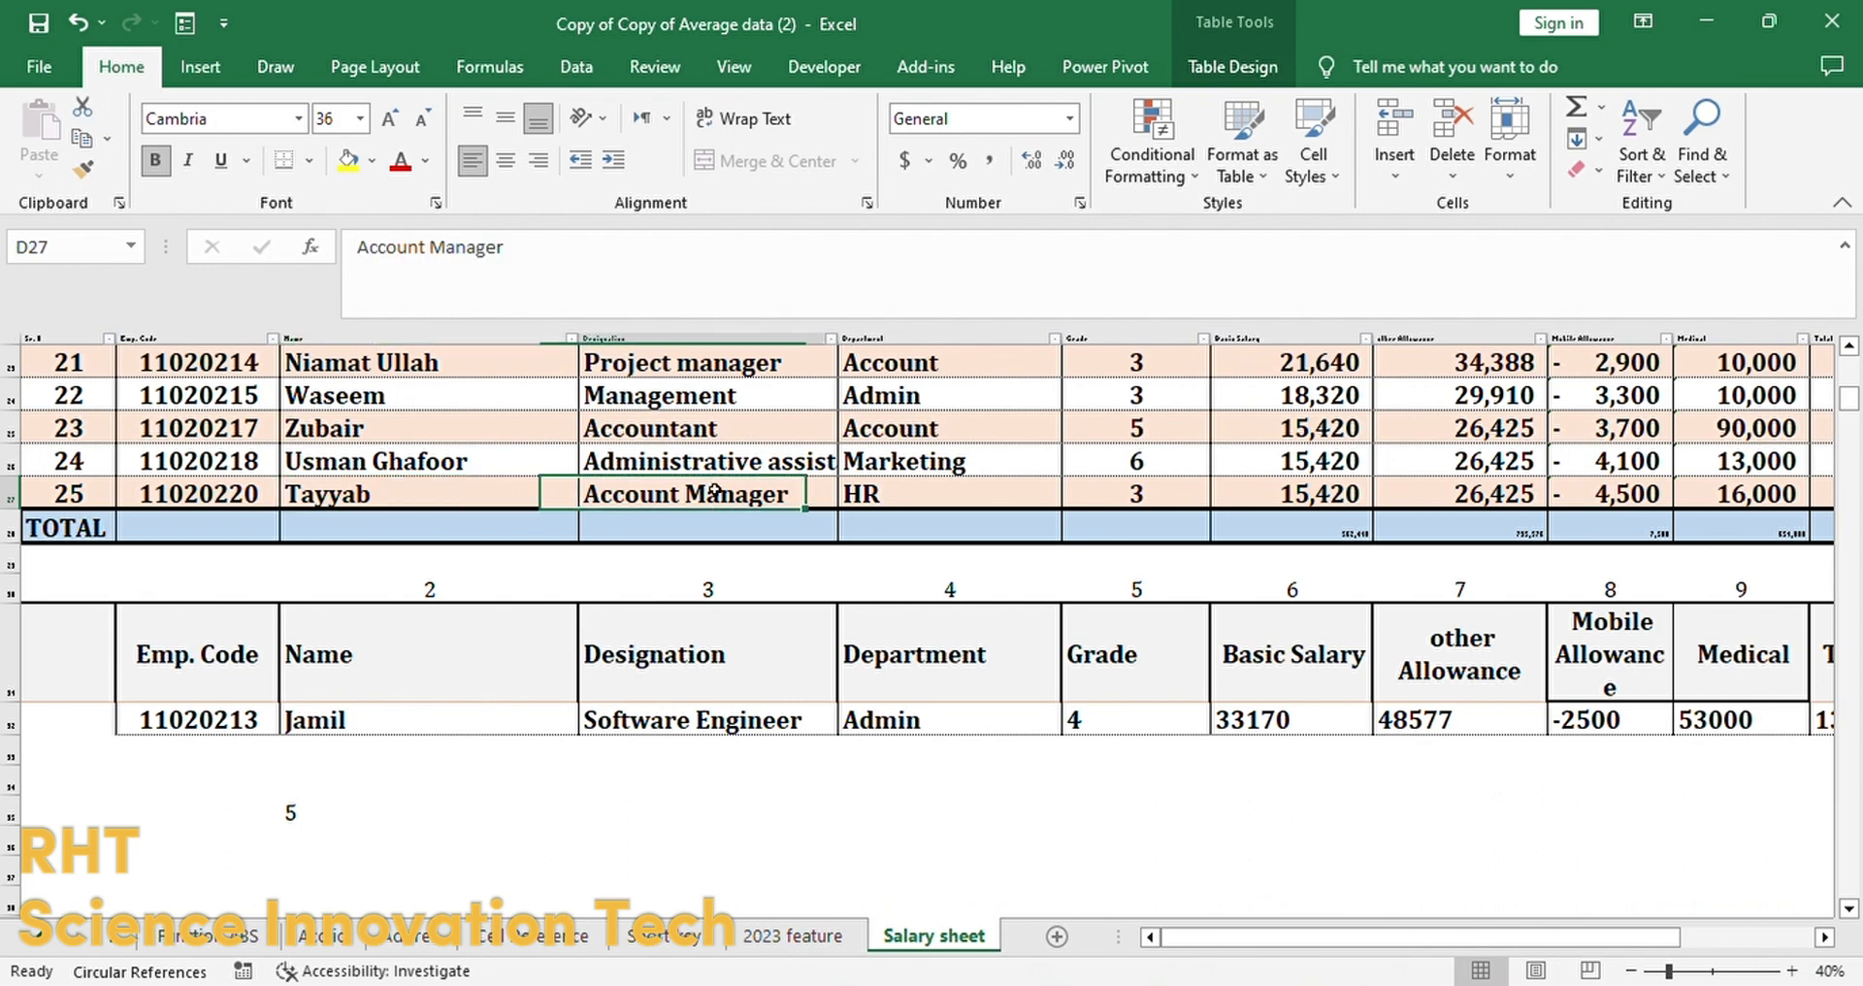
click(906, 489)
double_click(303, 820)
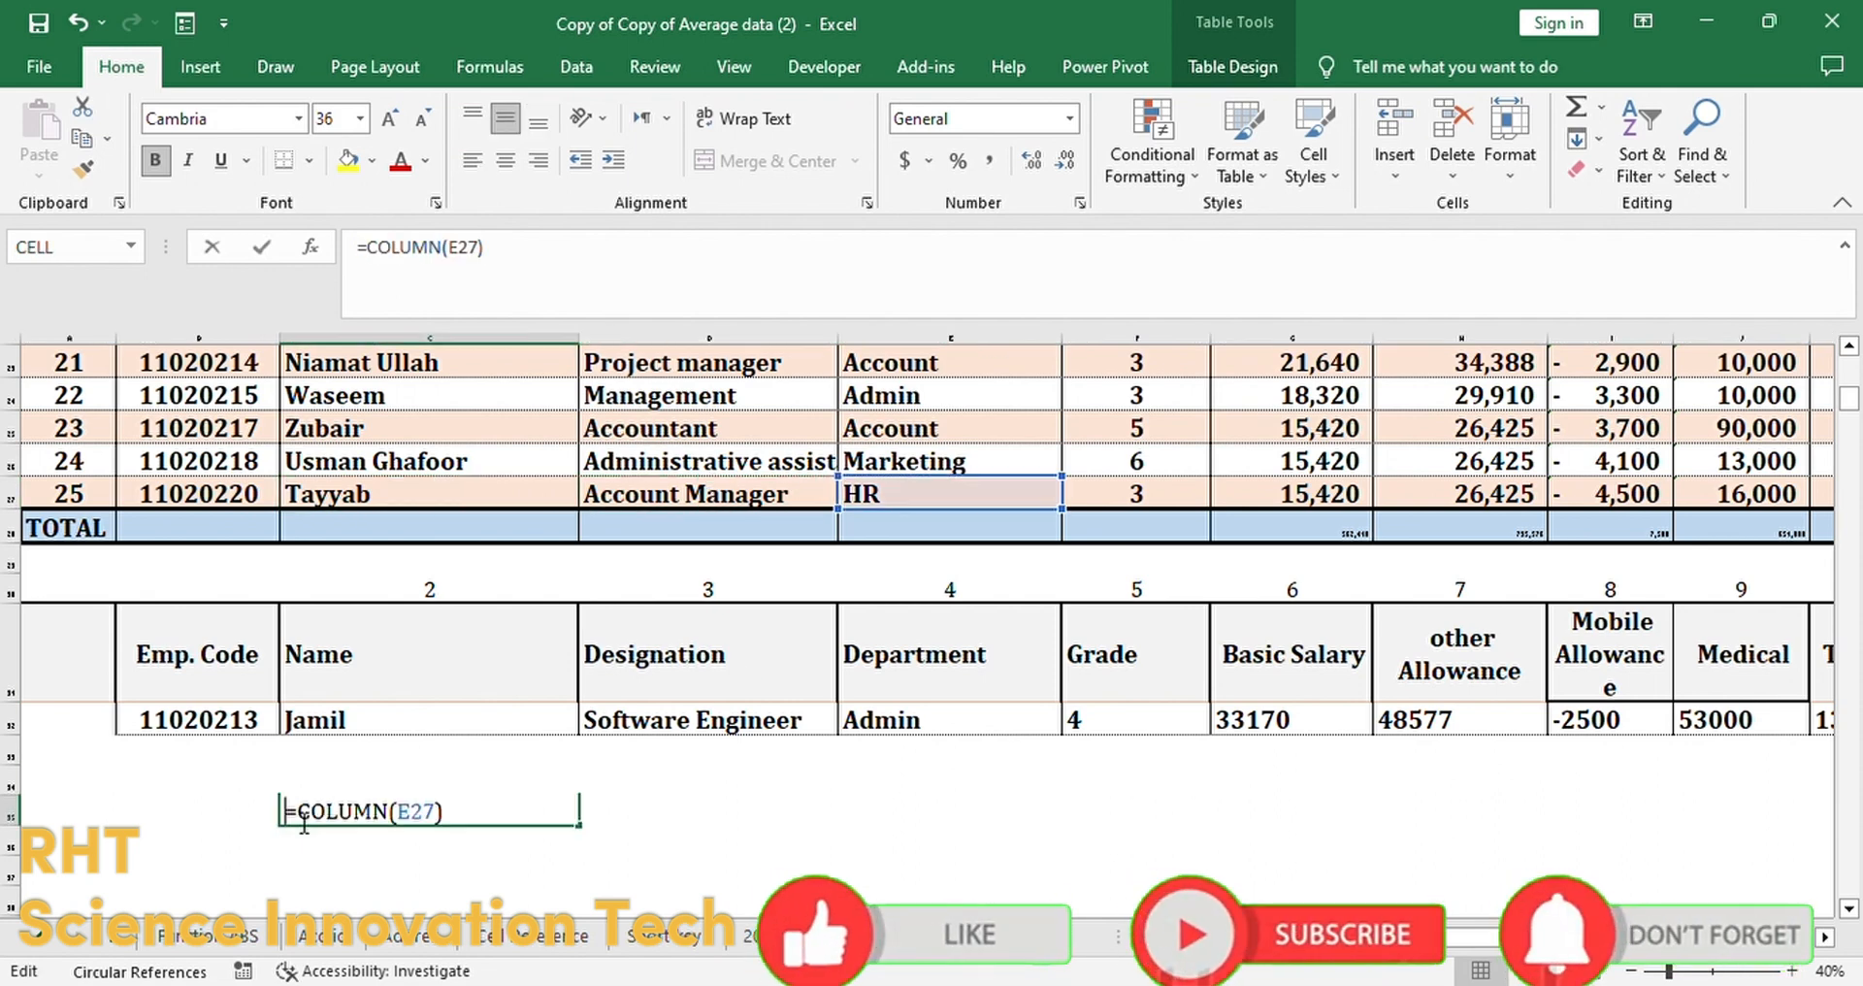
key(Escape)
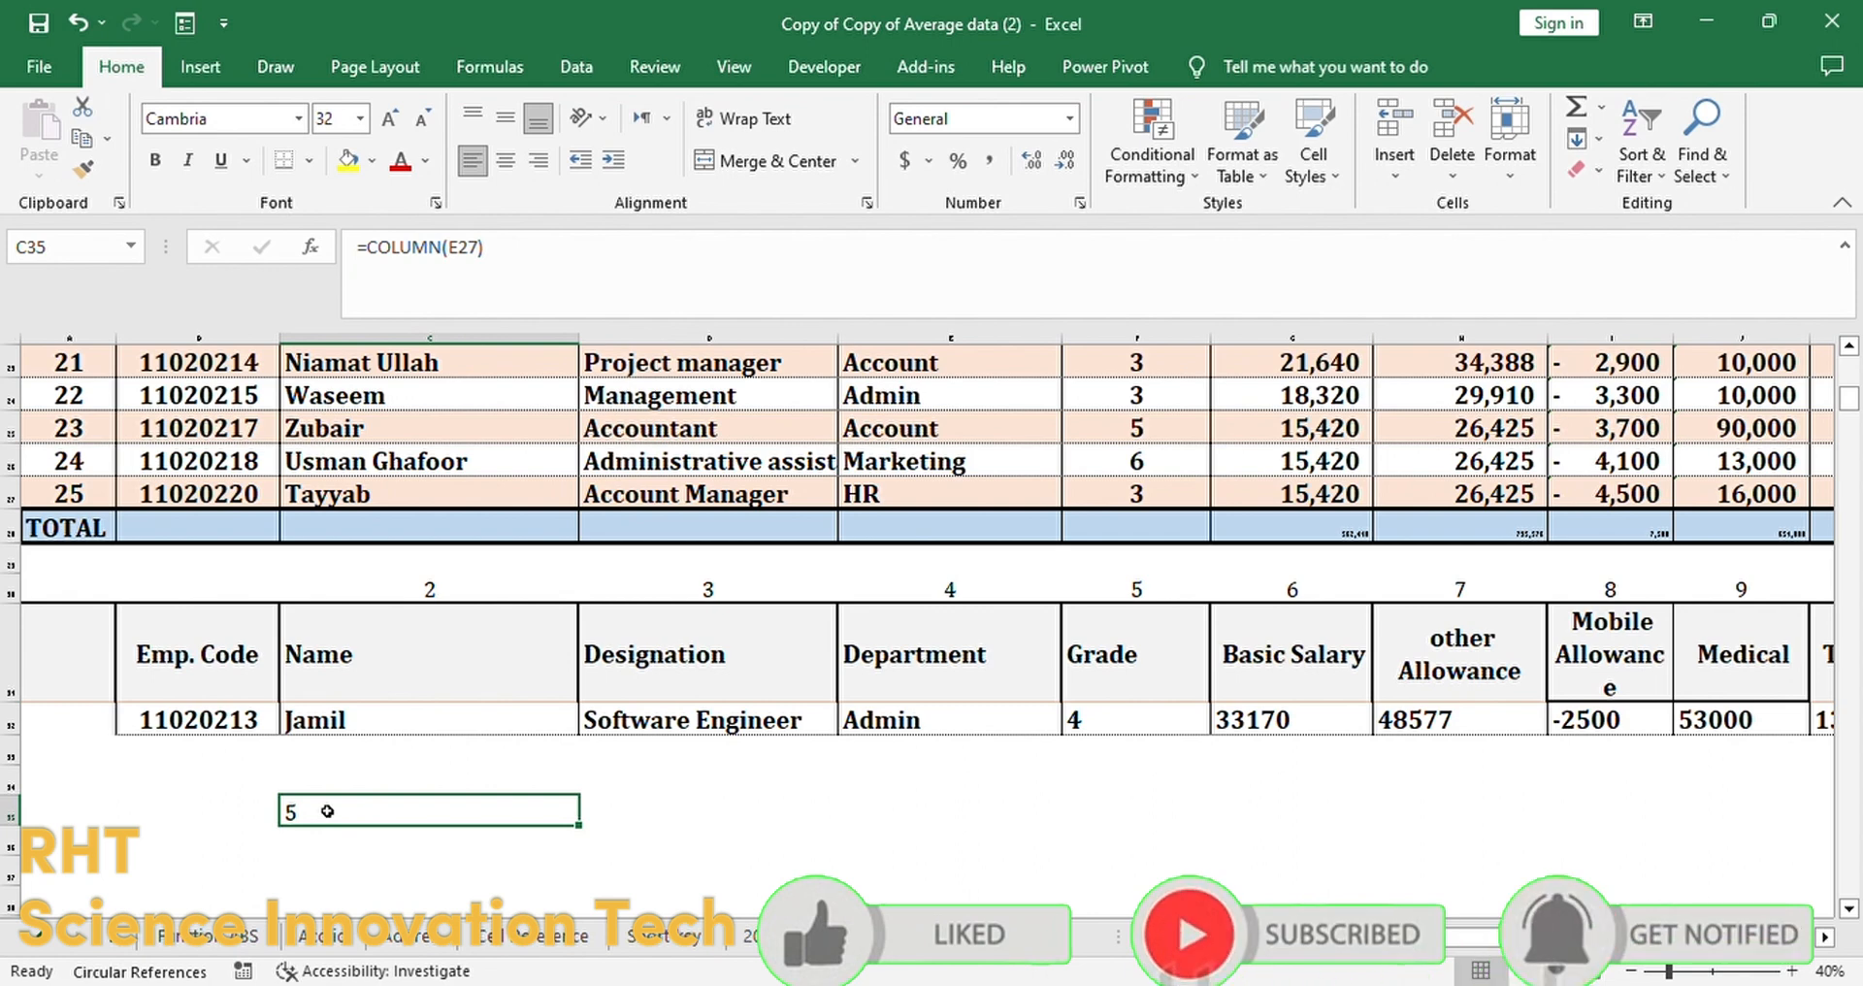
Step: Change the COLUMN formula in C35 to =COLUMNS(A27:E27), covering the last employee's row from Sr. # through Department
double_click(327, 810)
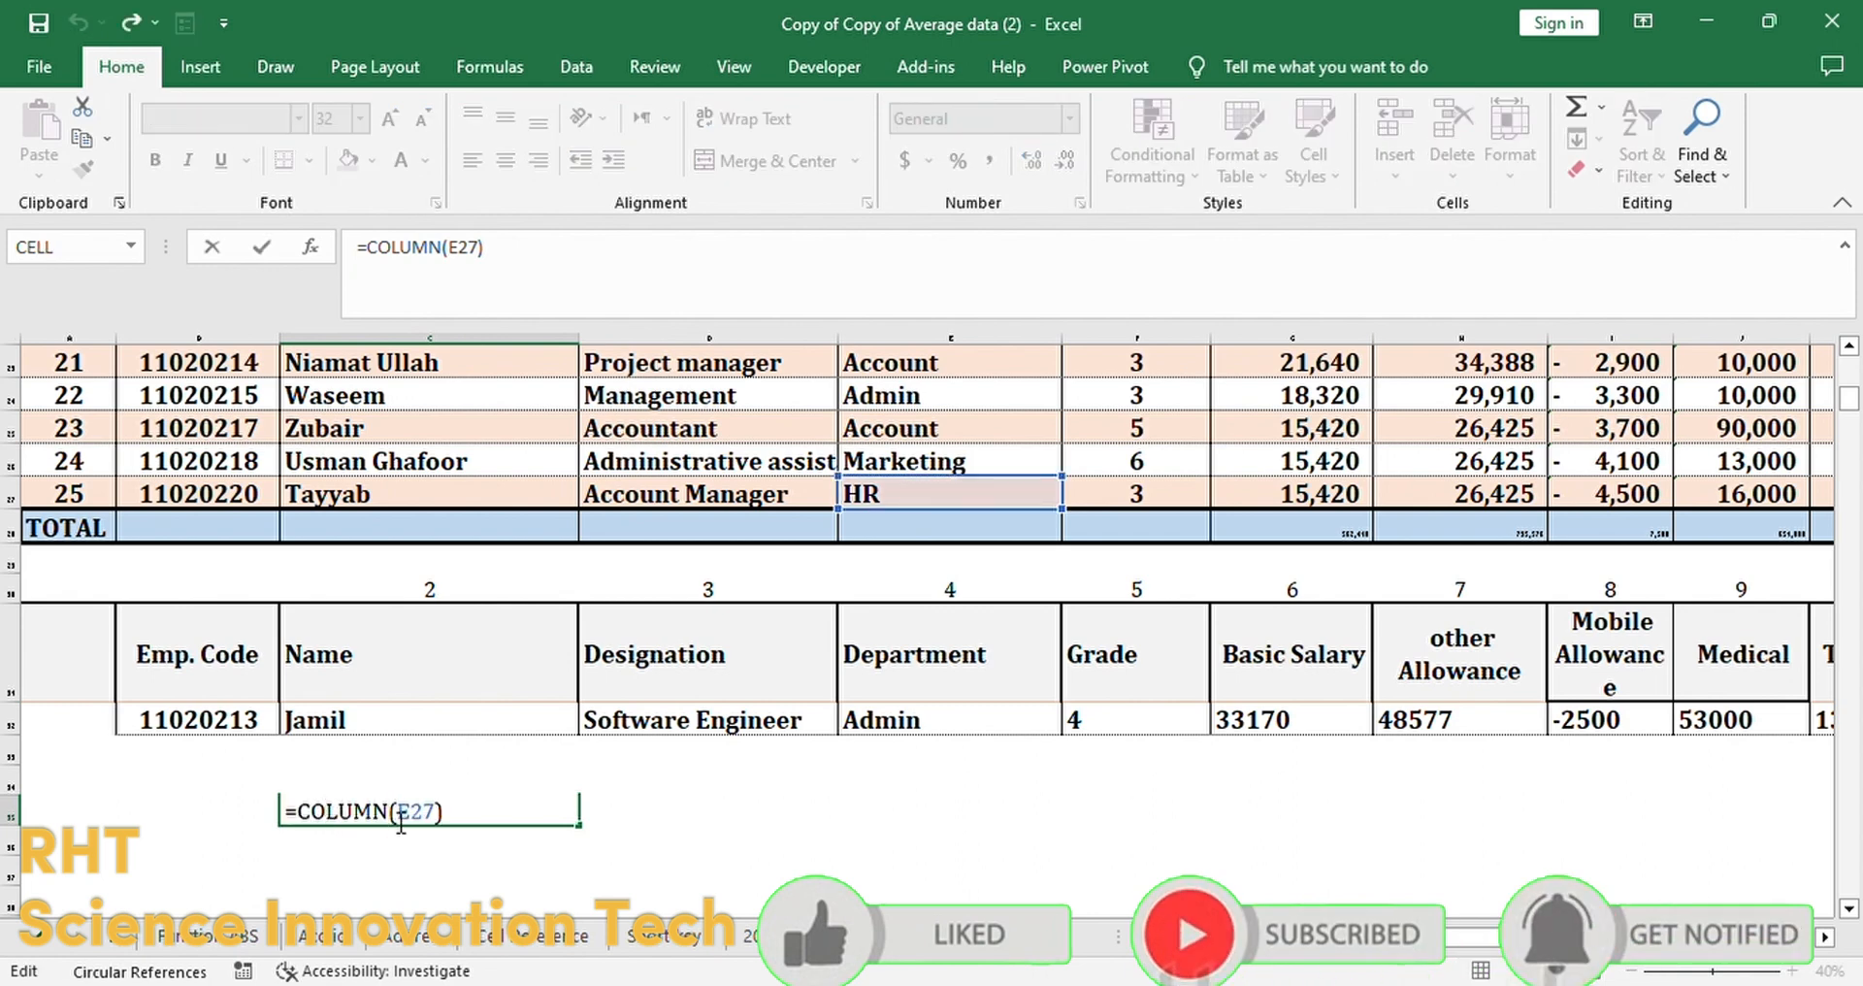
click(401, 820)
text(s)
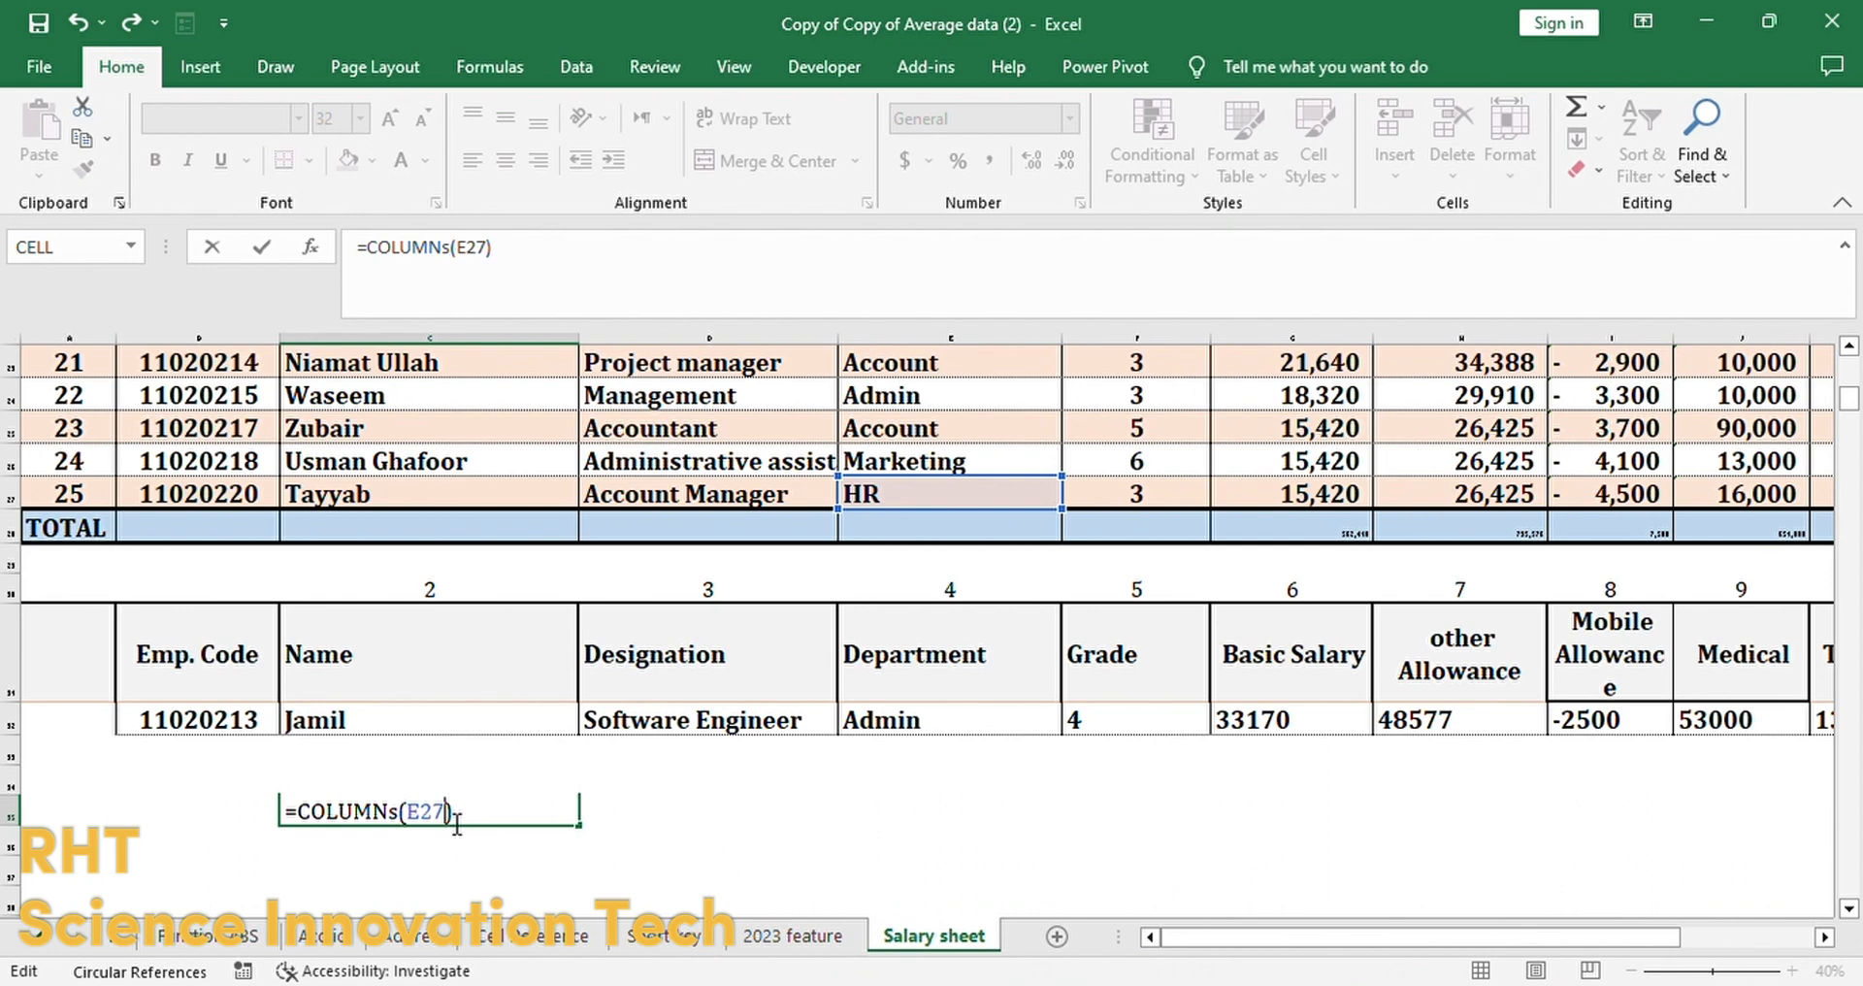
key(BackSpace)
key(BackSpace)
key(BackSpace)
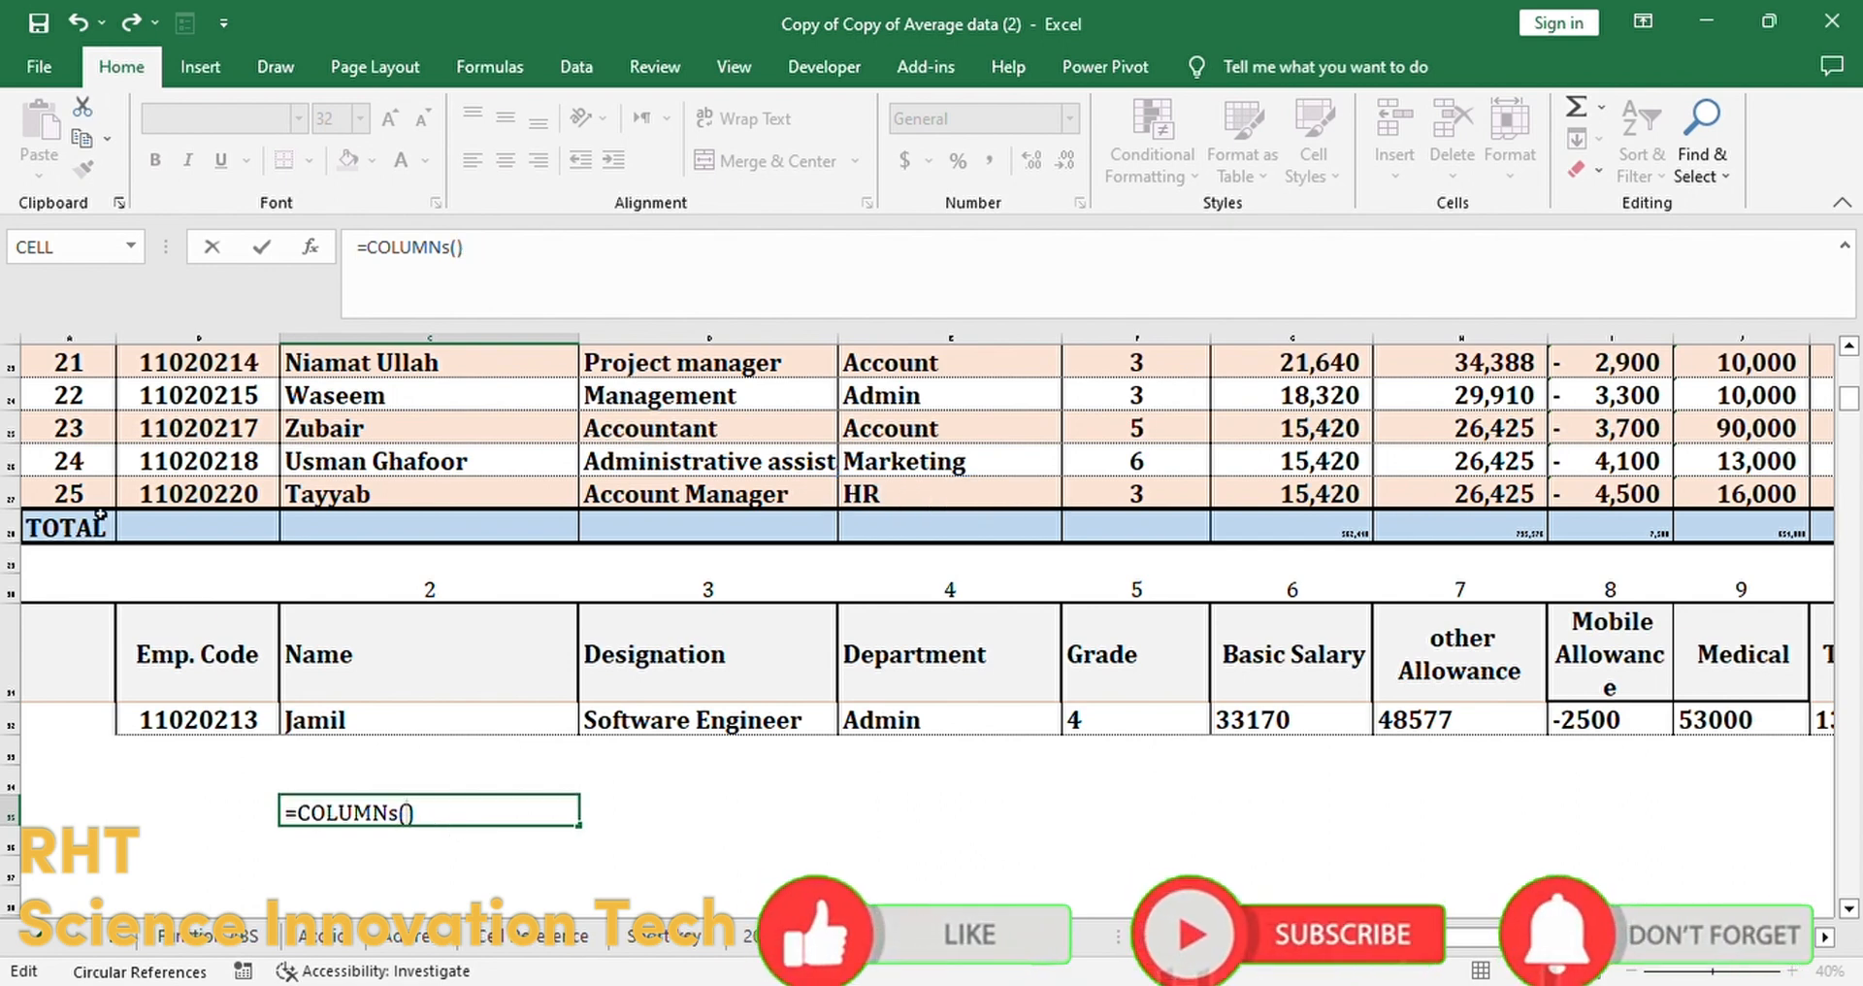
drag(66, 495, 862, 497)
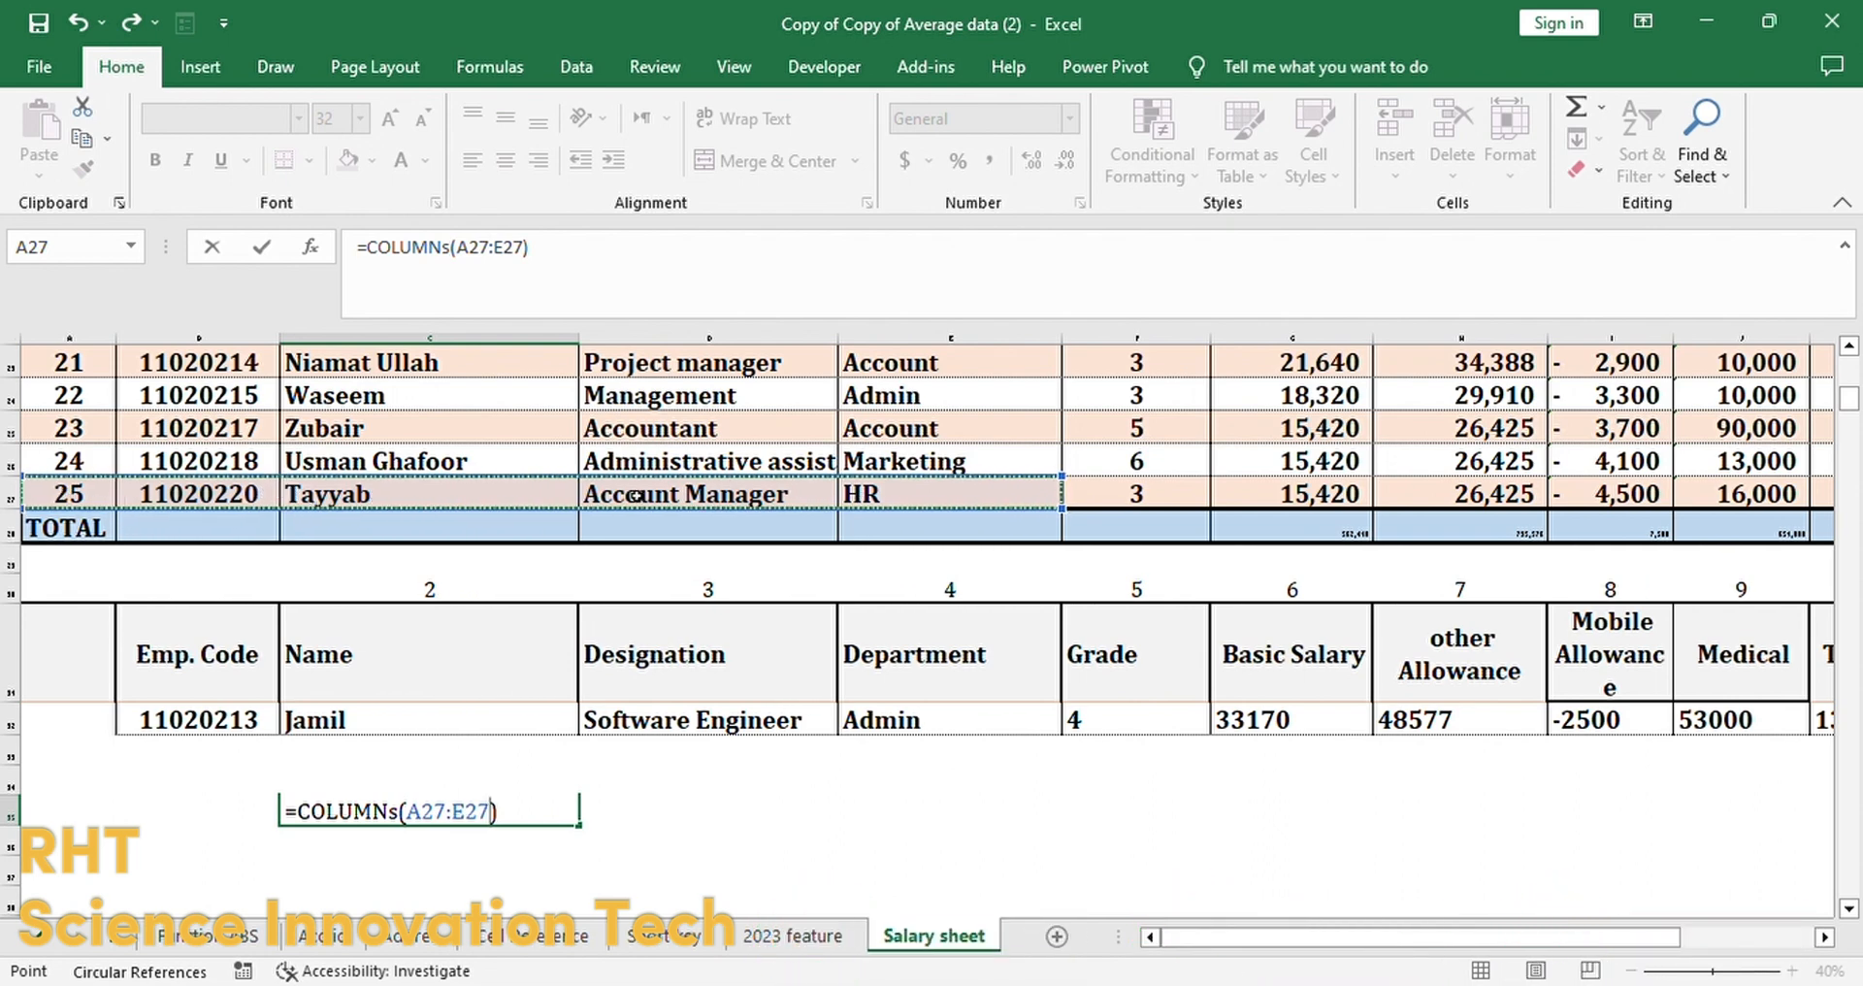
key(Return)
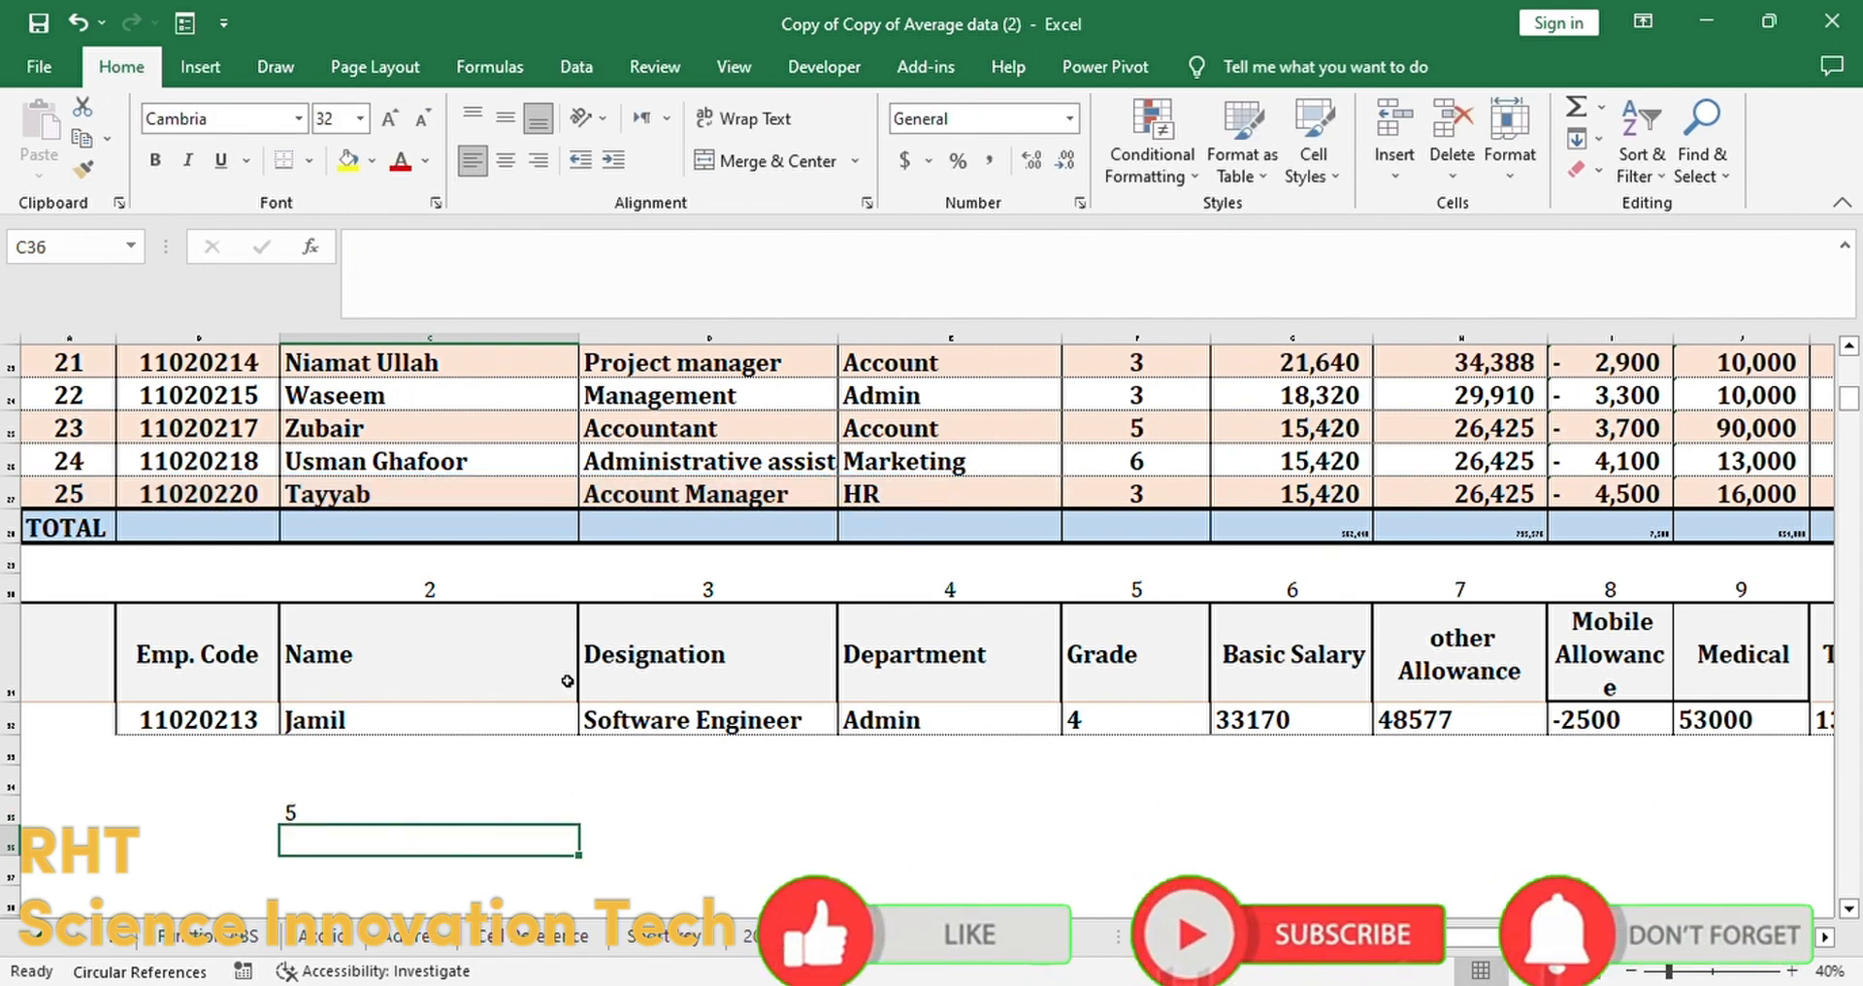
Step: Erase the existing COLUMNS formula from cell C35
double_click(344, 814)
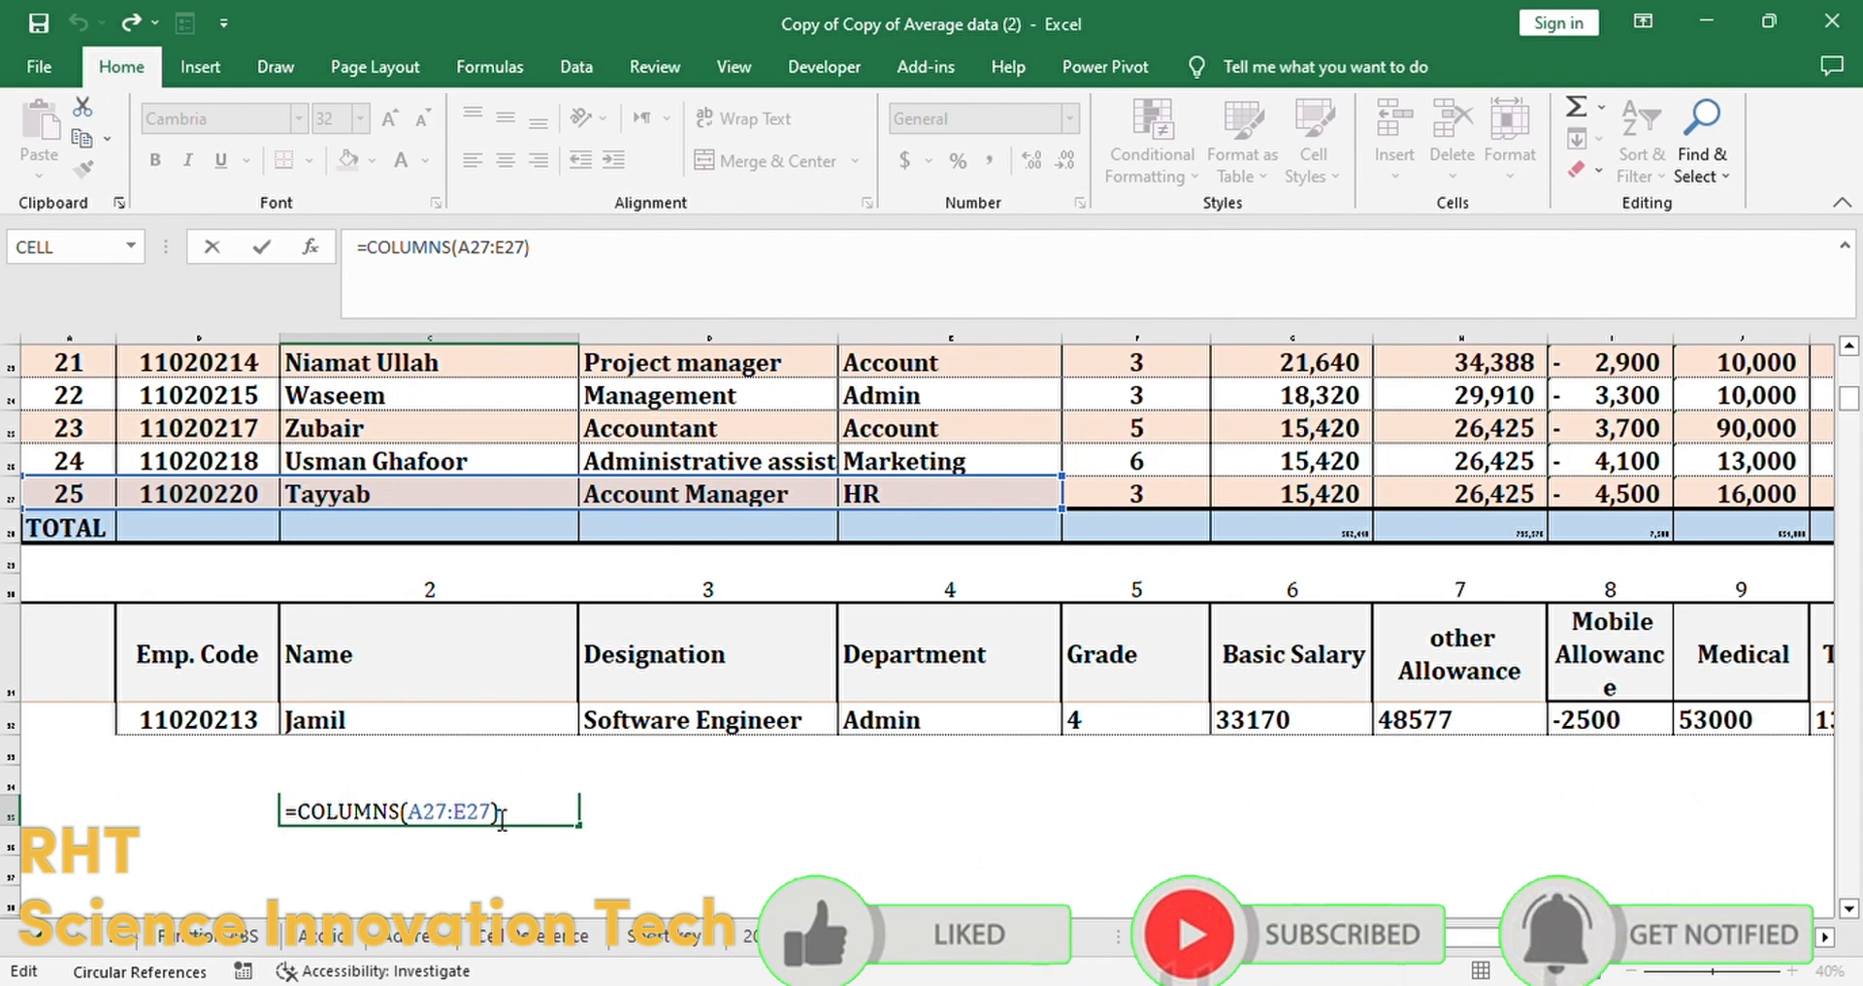
key(BackSpace)
key(BackSpace)
key(BackSpace)
key(BackSpace)
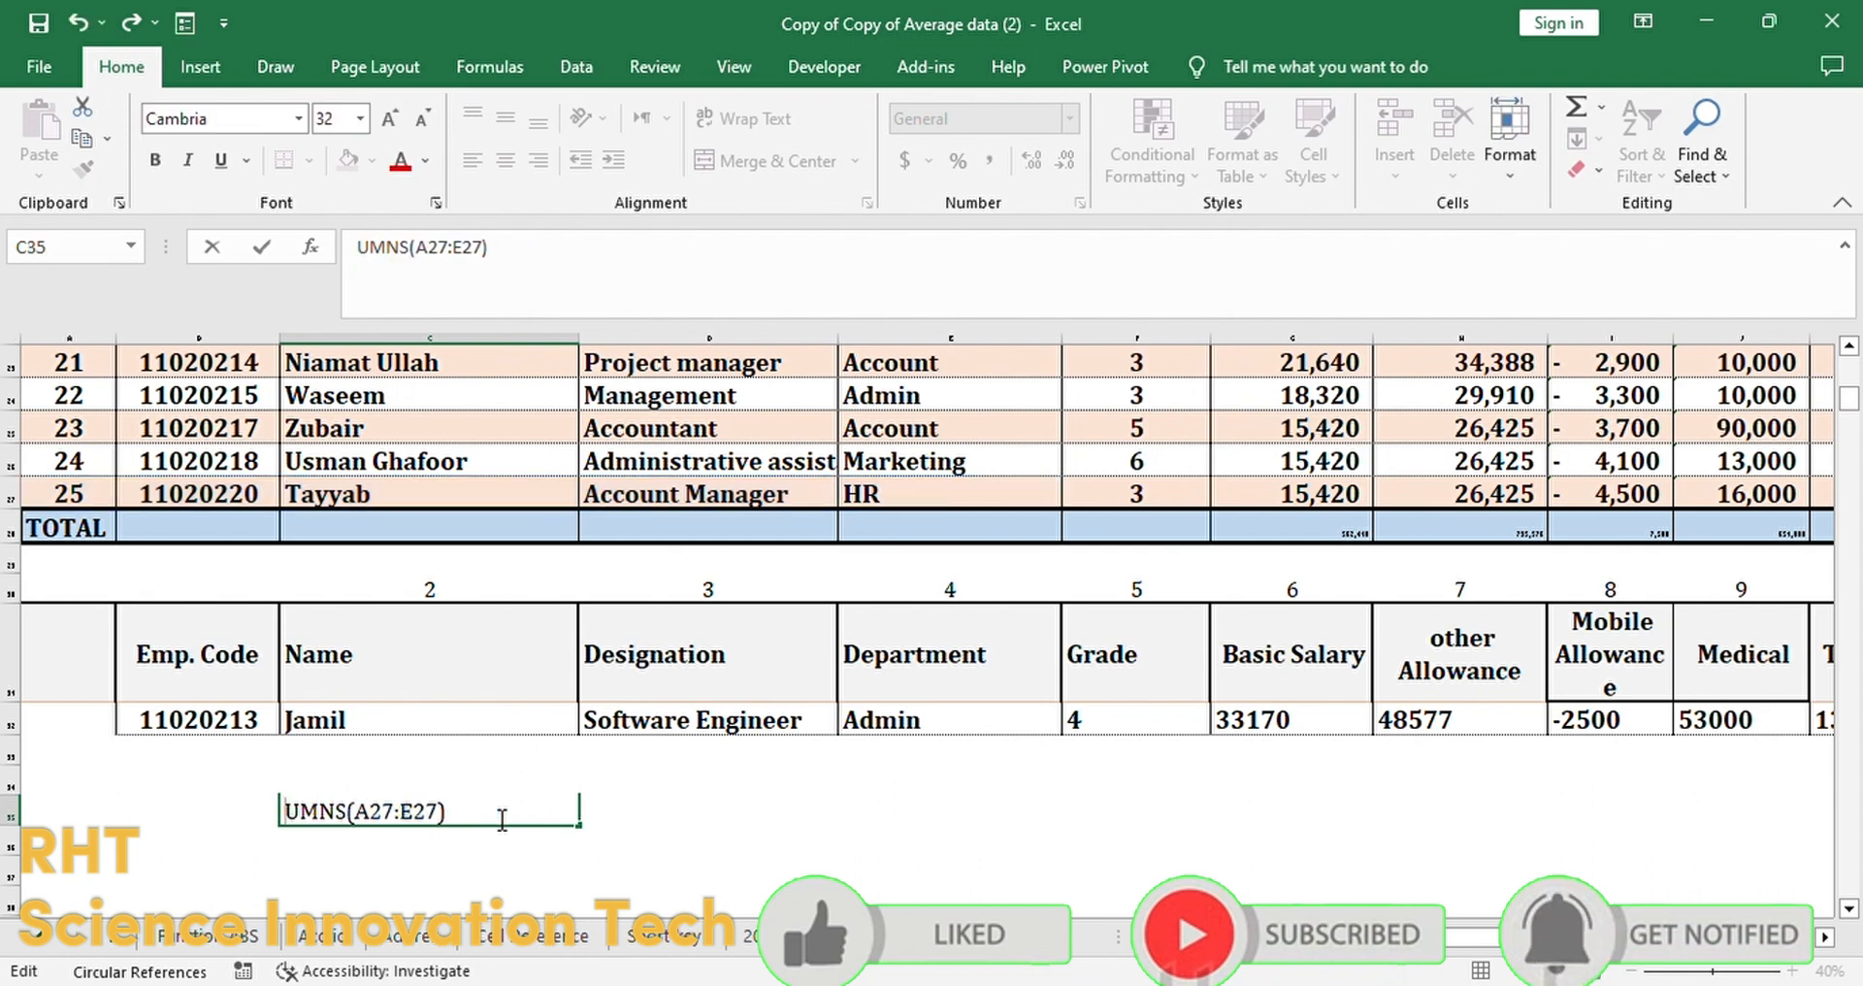
click(502, 820)
key(BackSpace)
key(BackSpace)
key(BackSpace)
key(BackSpace)
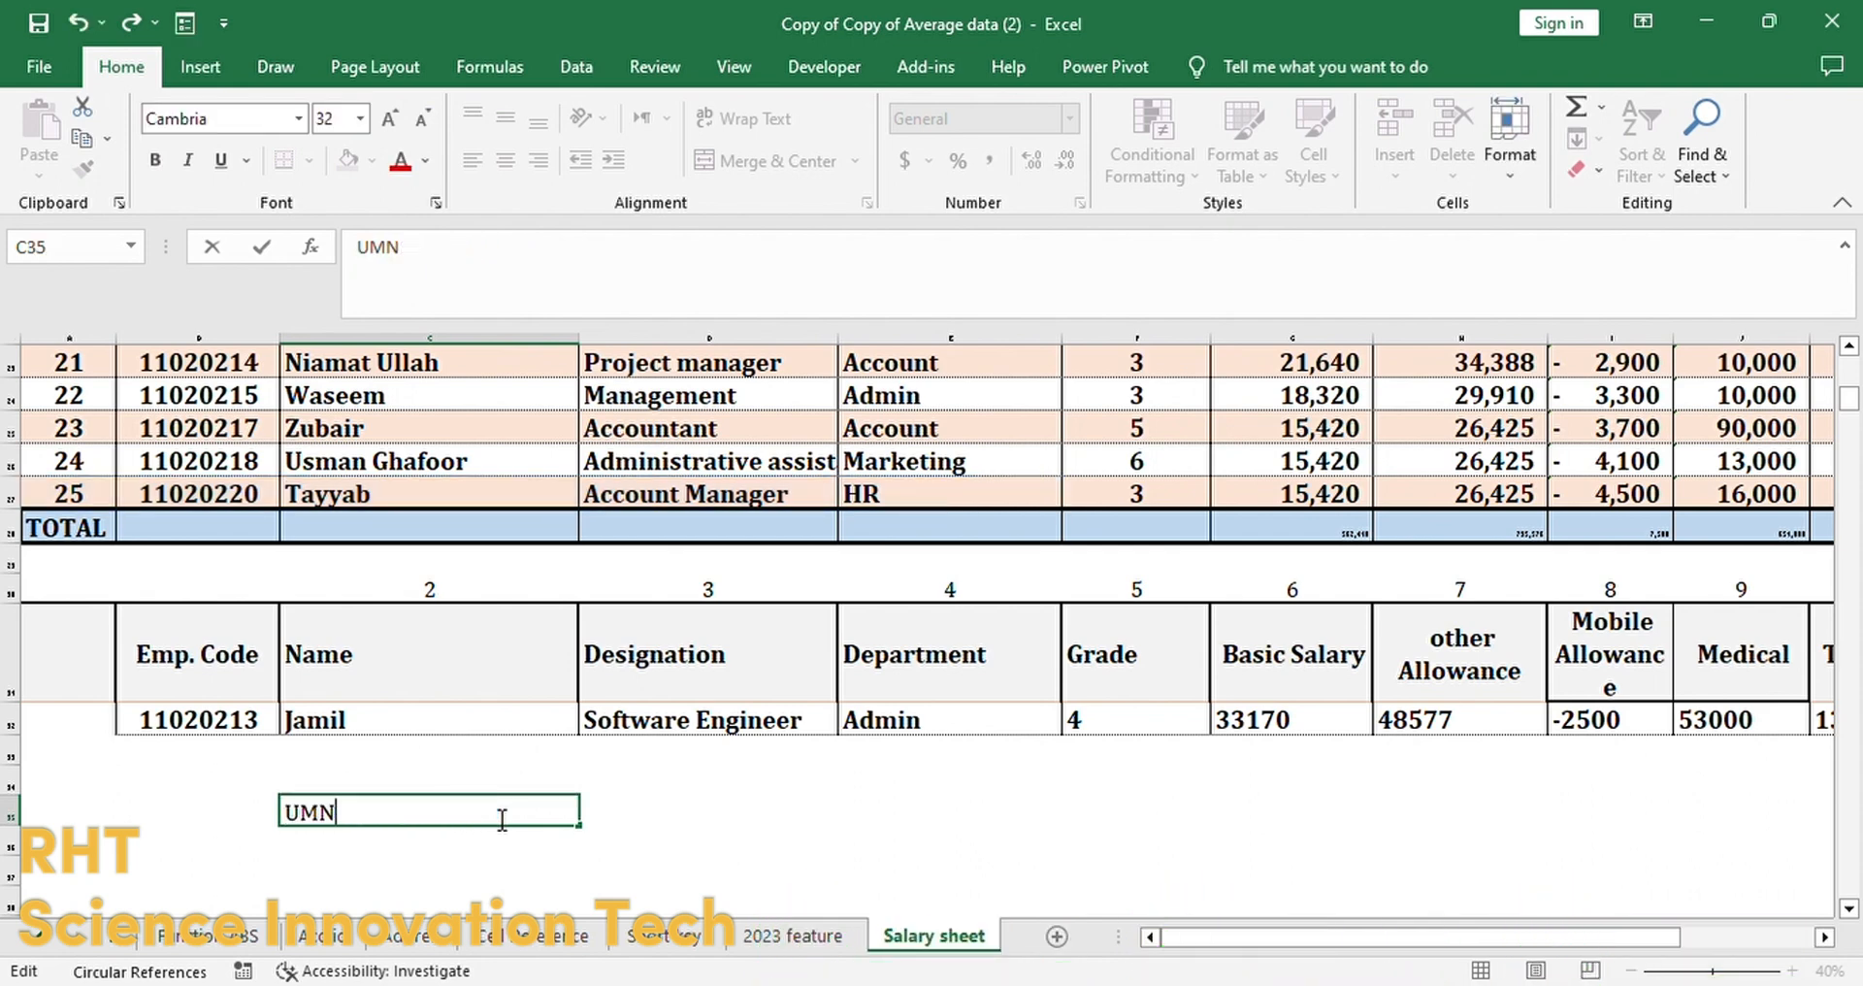
Step: Enter =COLUMNS(B26:C26) in C35, covering the Emp. Code and Name cells of row 26
text(=s)
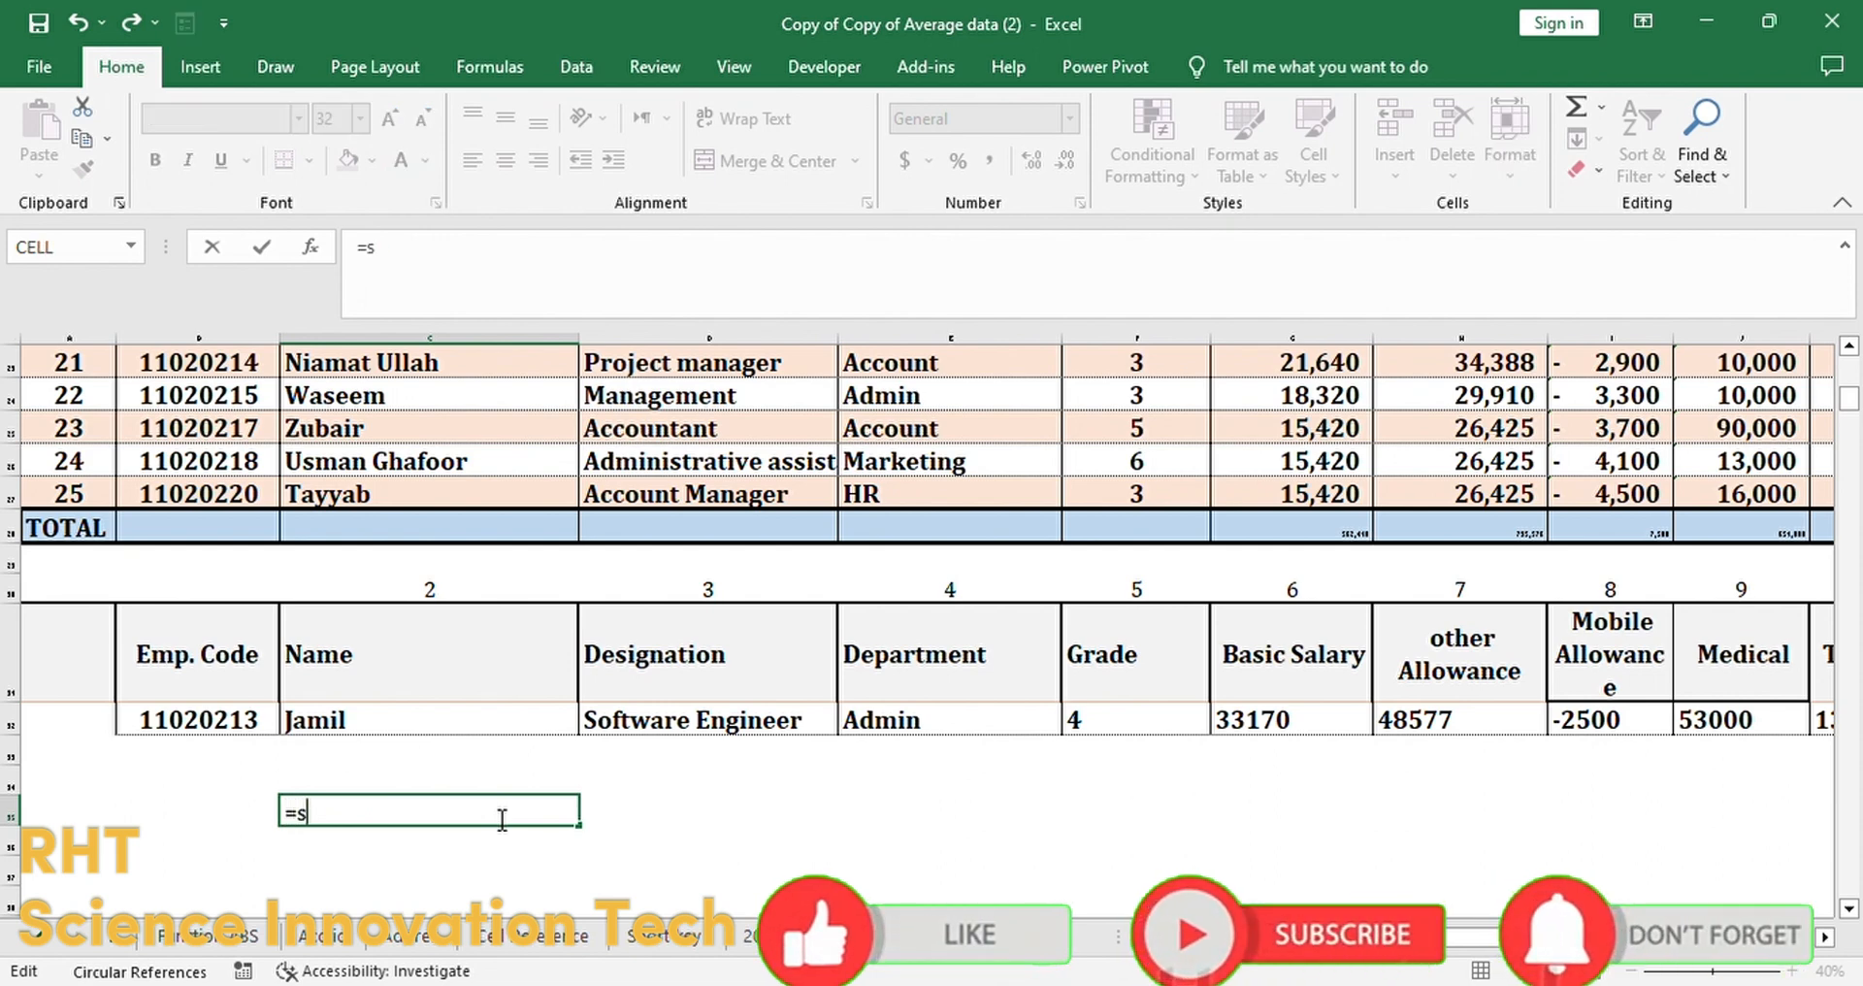
text(um)
key(BackSpace)
key(BackSpace)
key(BackSpace)
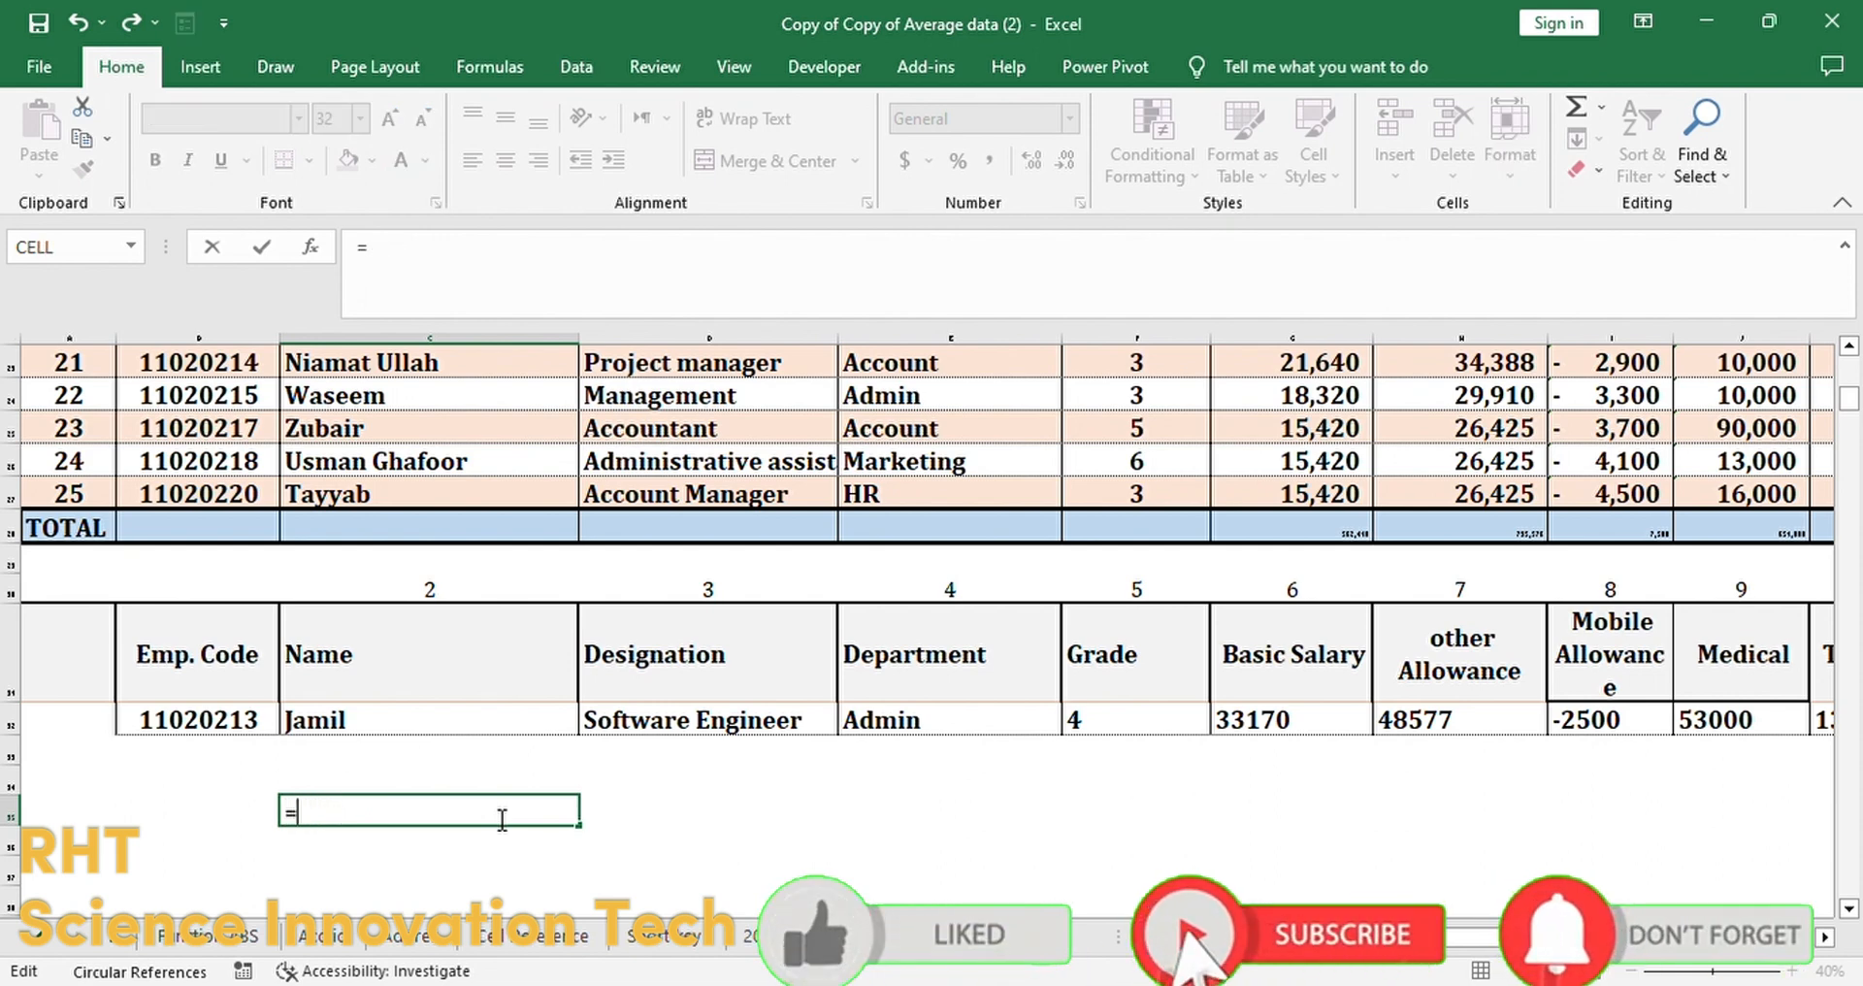
text(co)
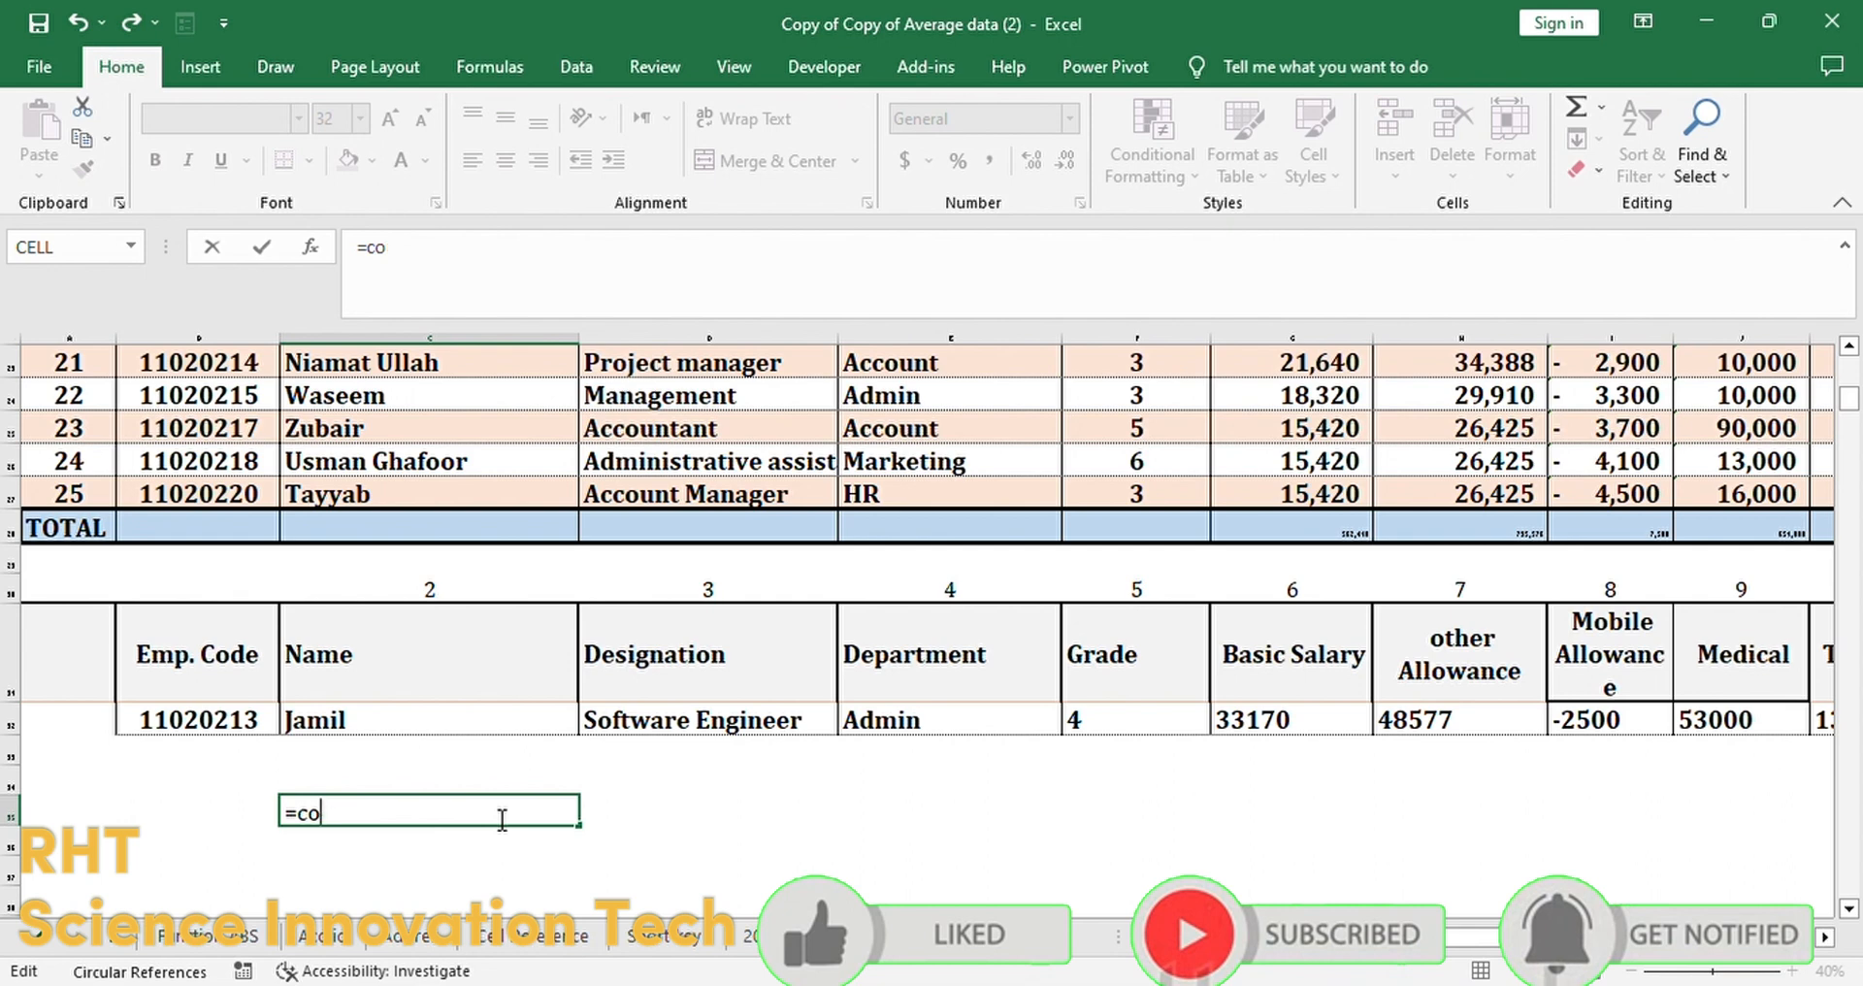
text(ulum)
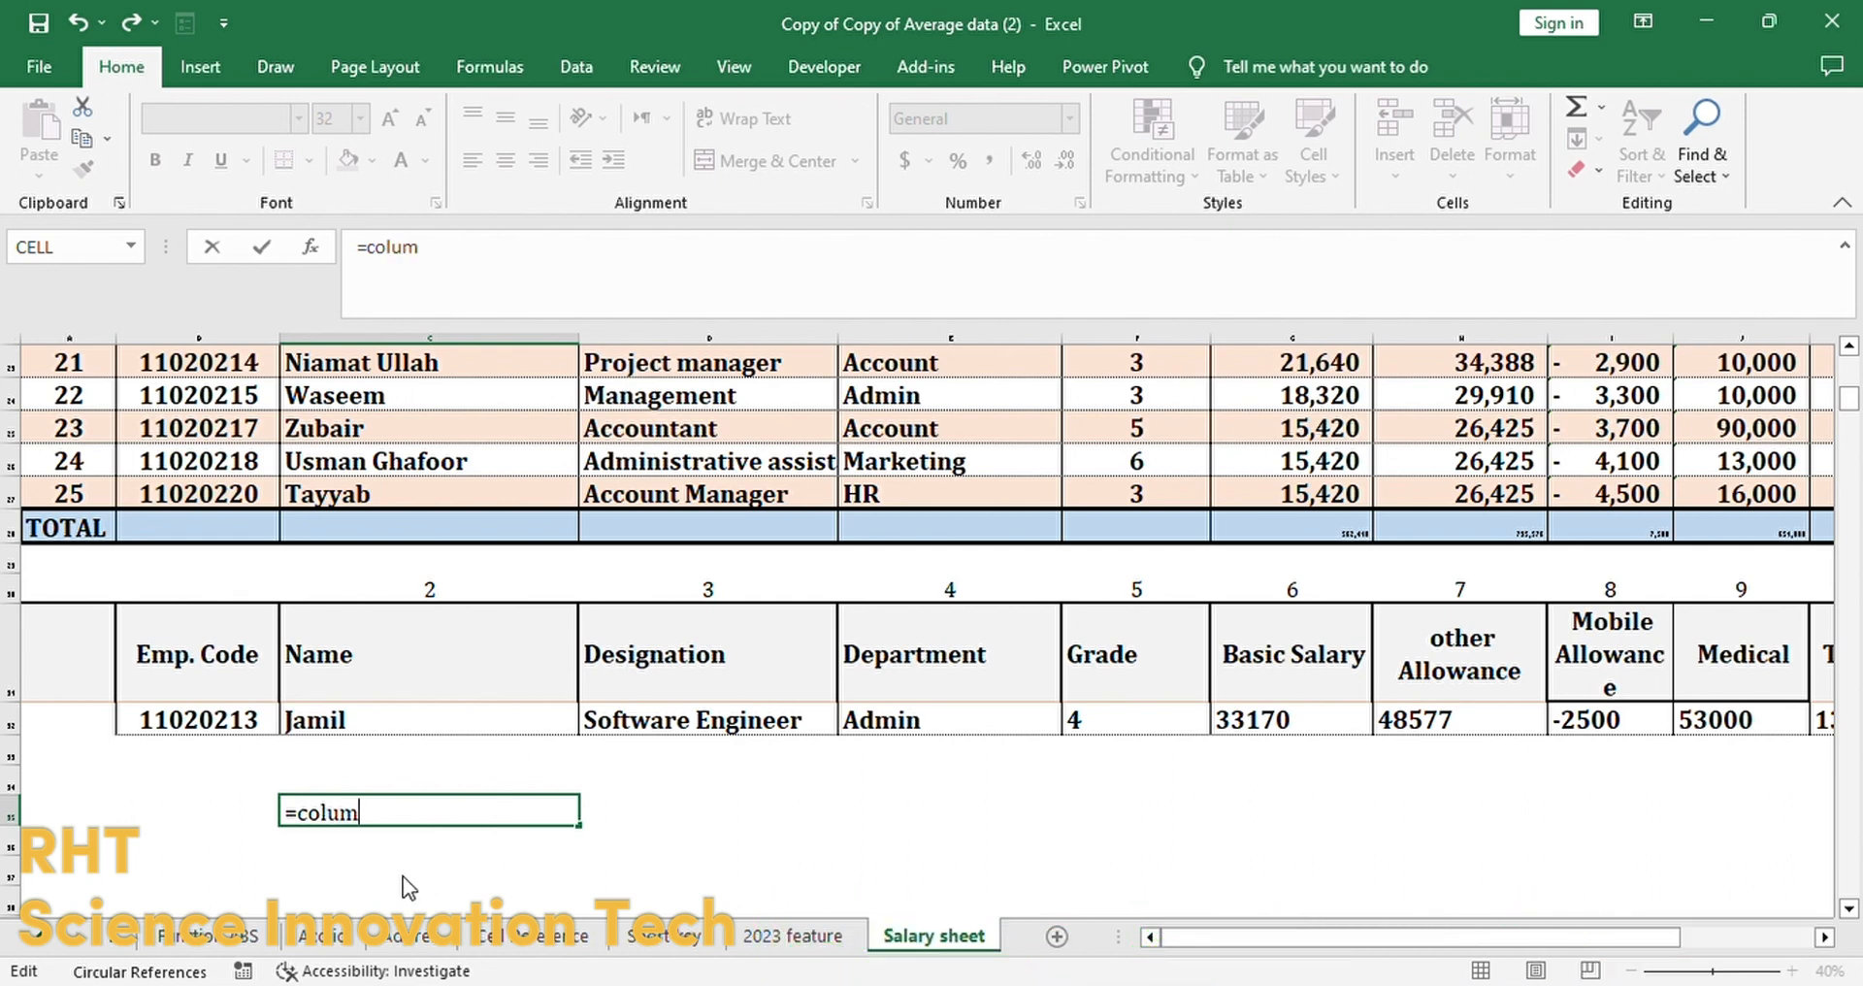
double_click(392, 872)
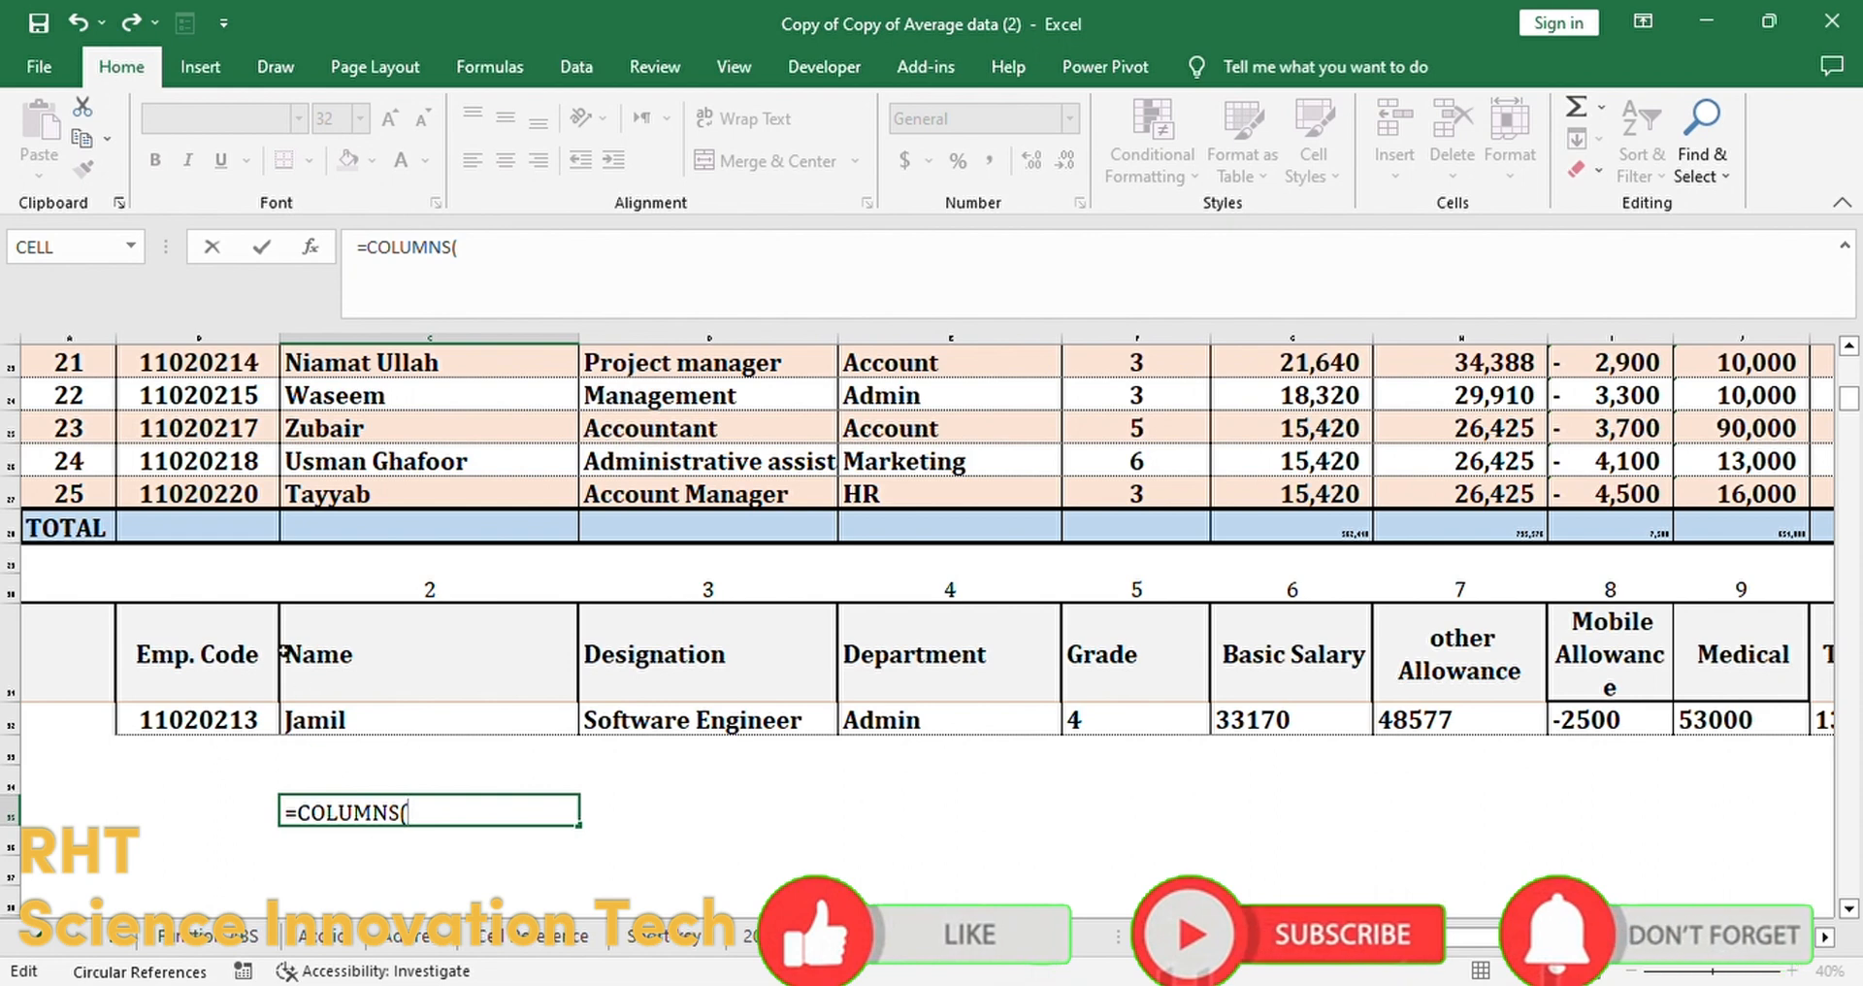
drag(145, 462, 451, 466)
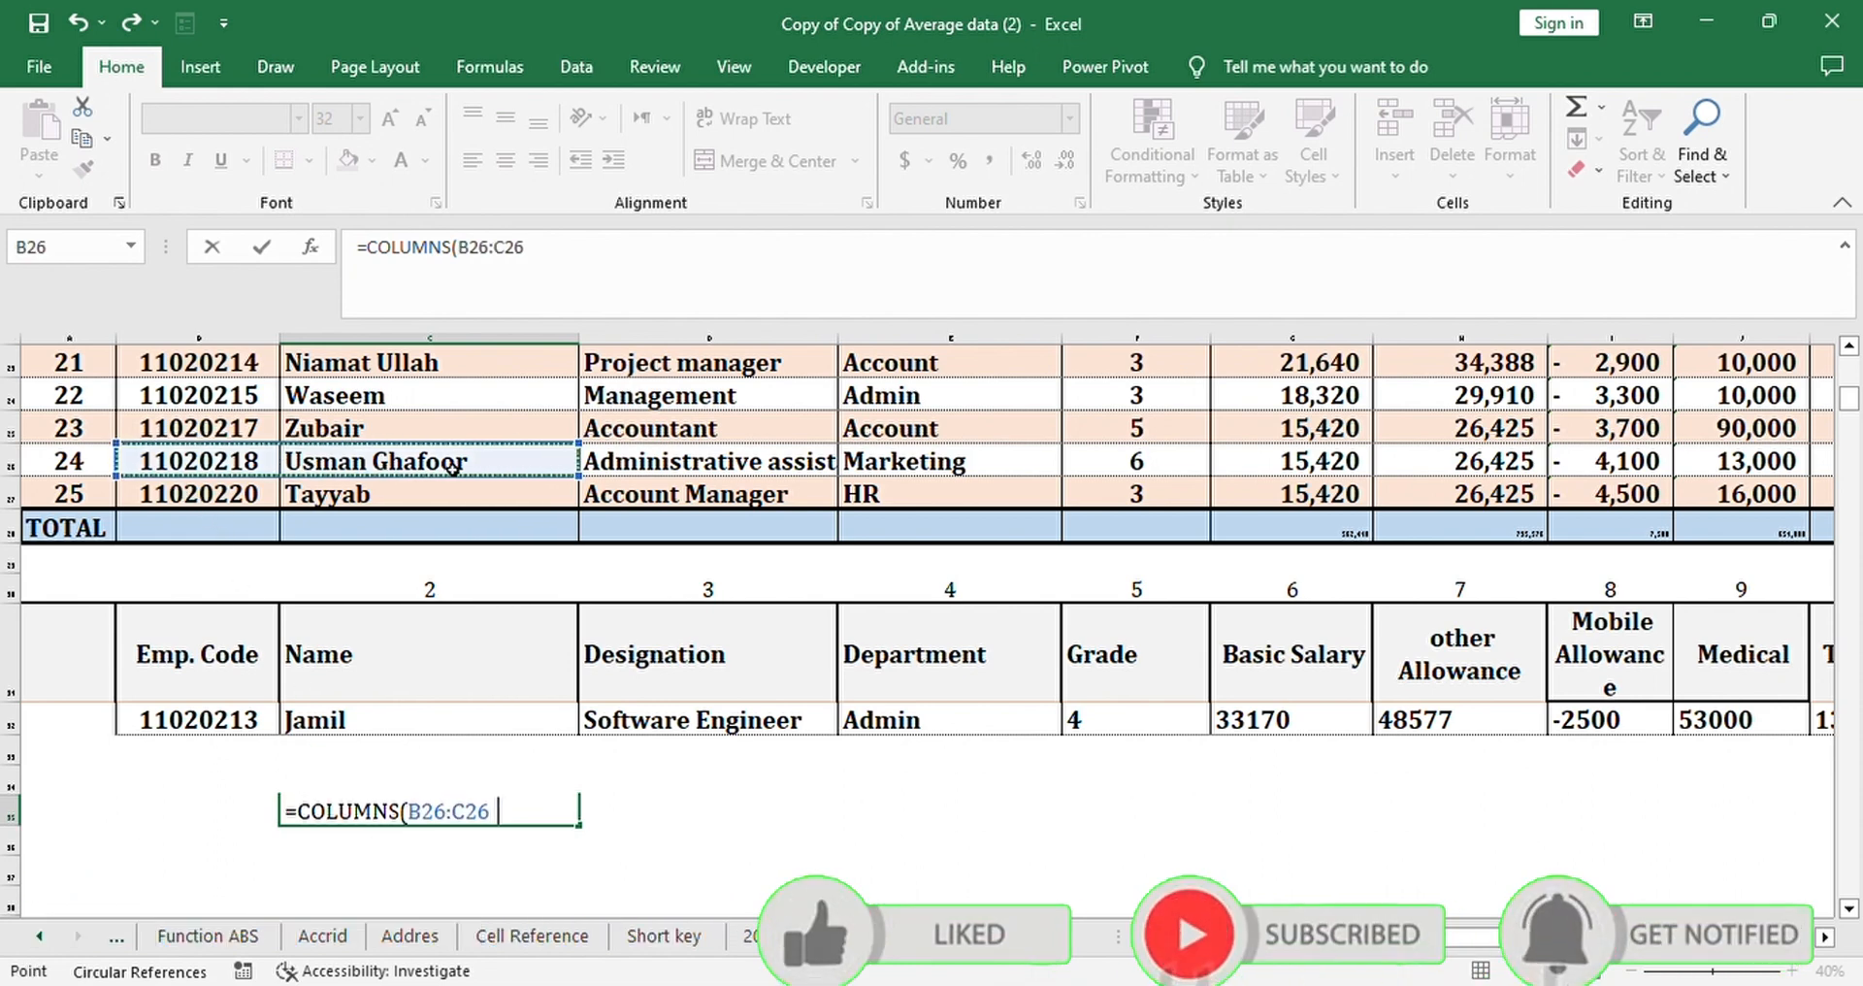
text())
key(Return)
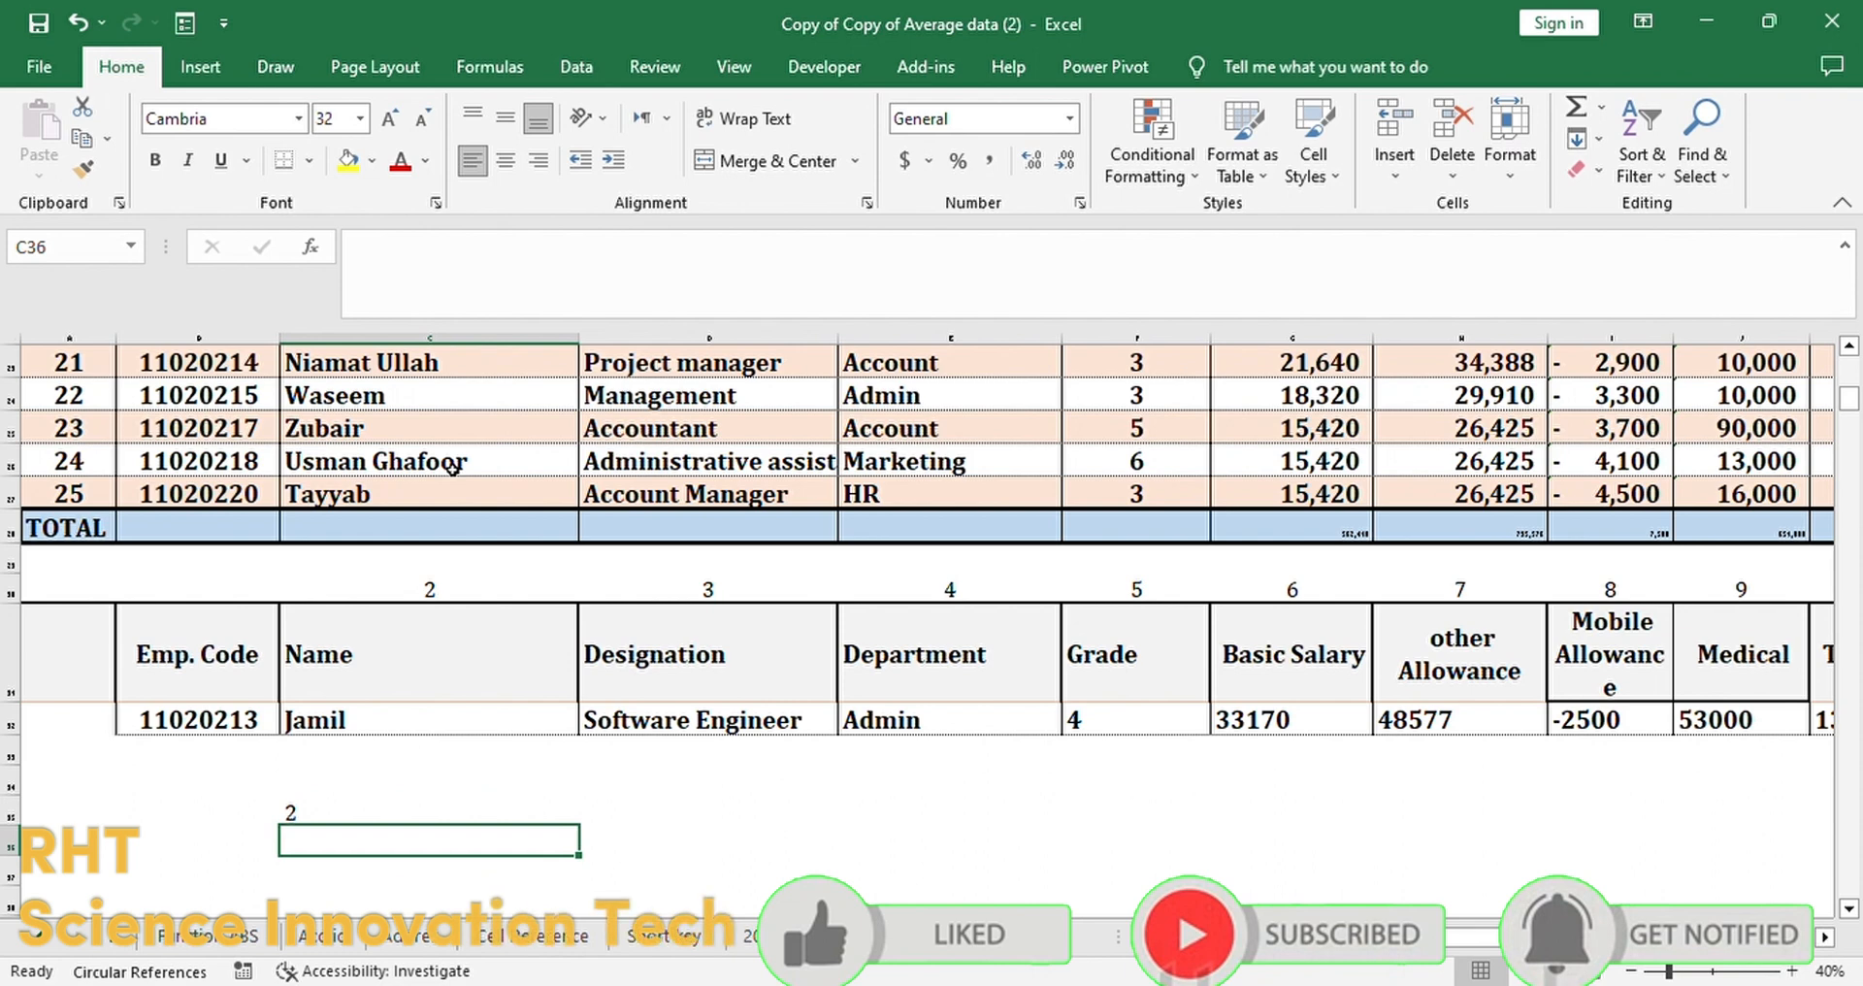
Step: Compare the range B26:C26 and the COLUMNS result in C35 with the helper numbers in C30 and D30
drag(194, 462, 393, 469)
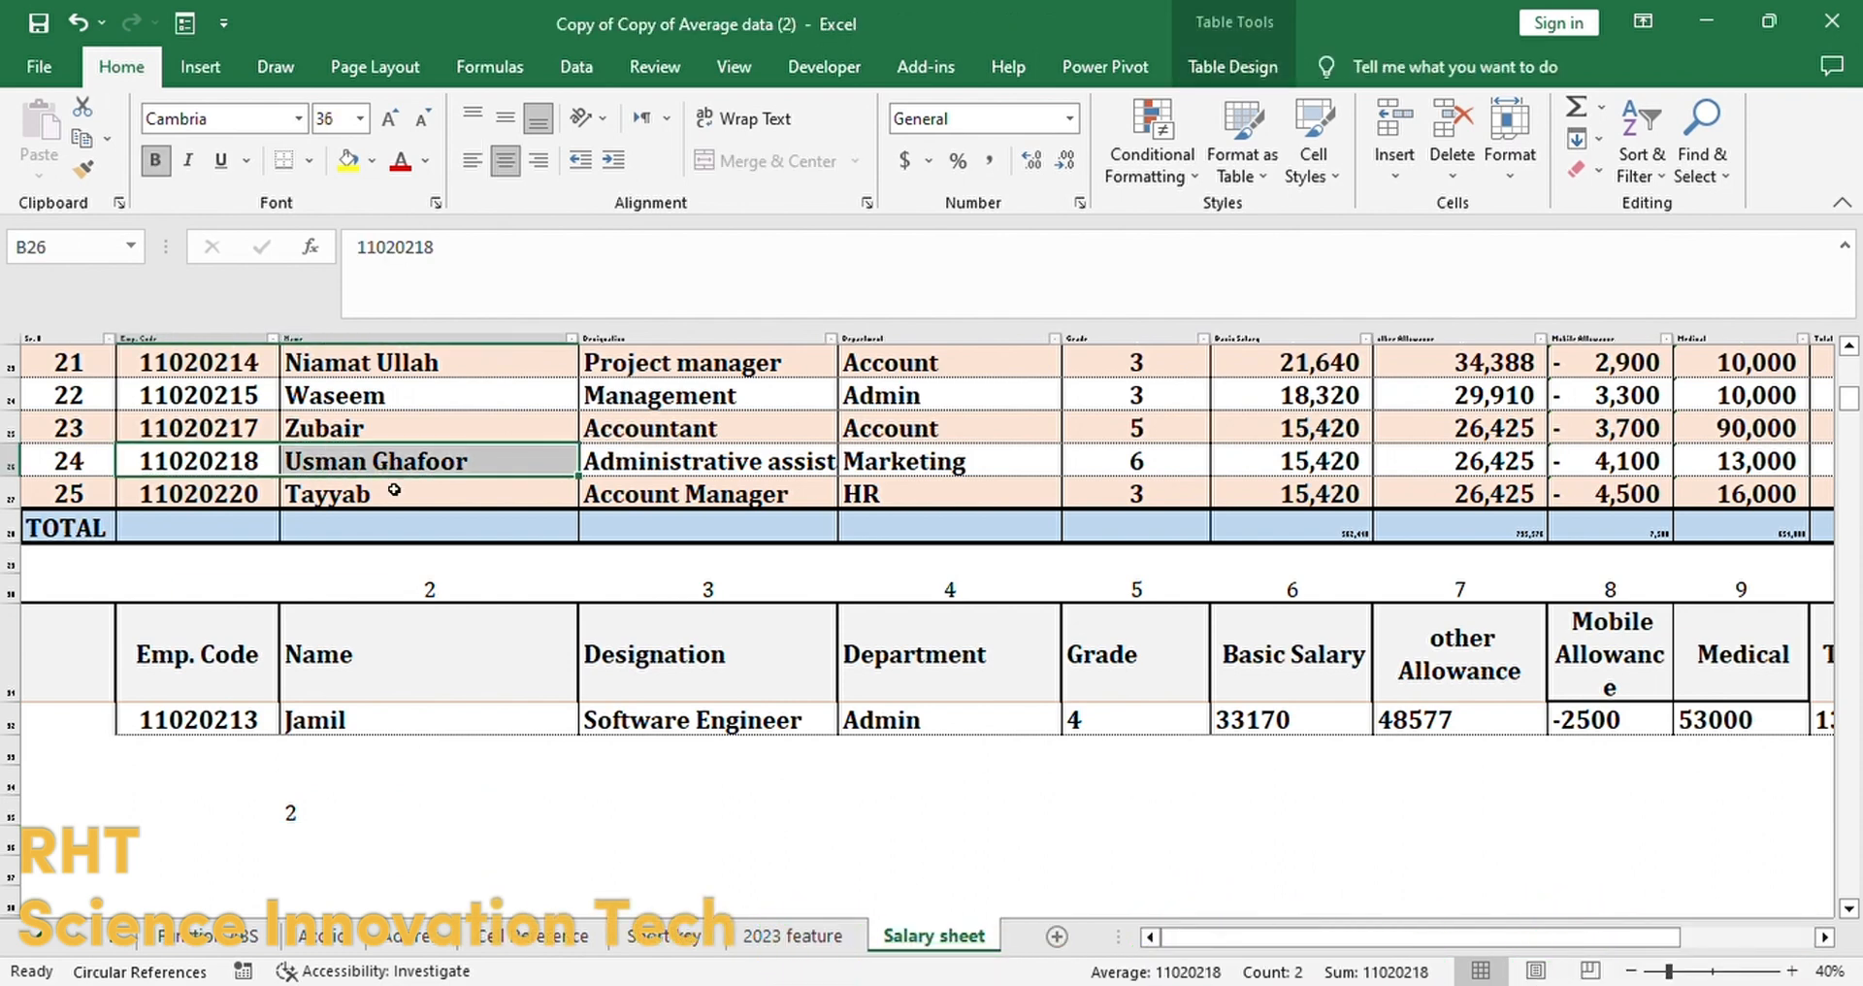
click(315, 813)
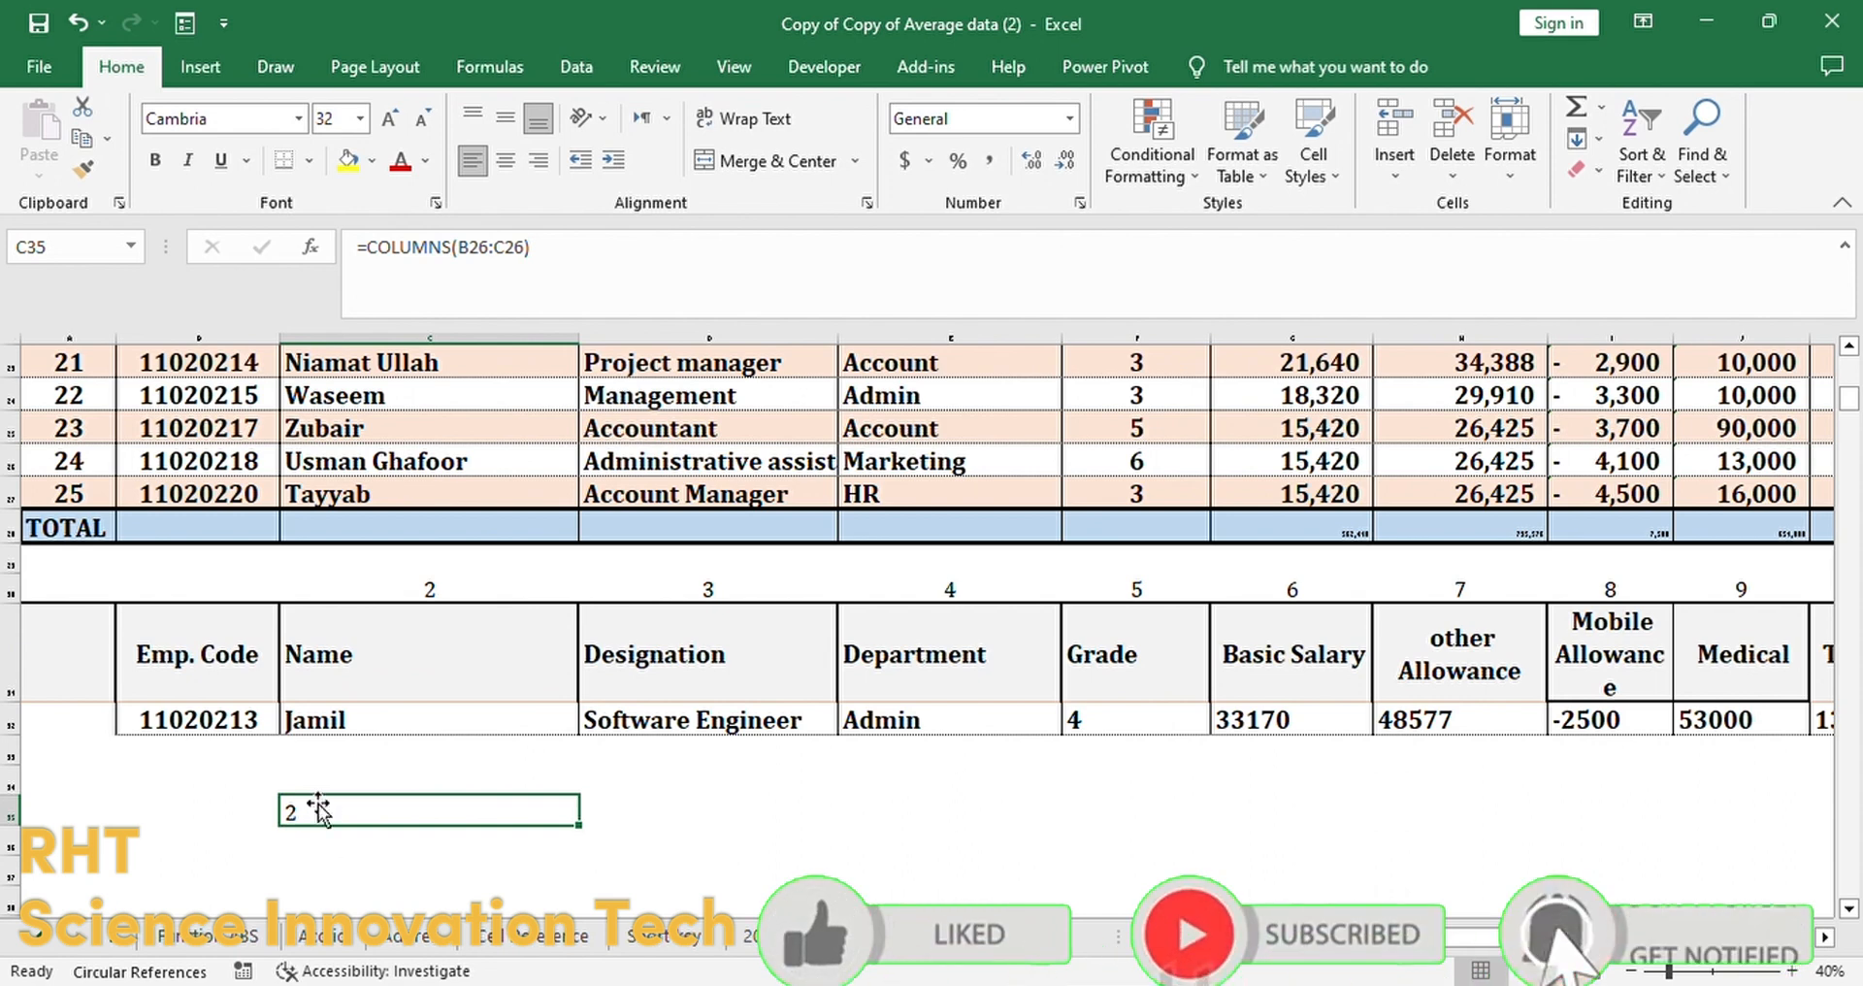
click(409, 596)
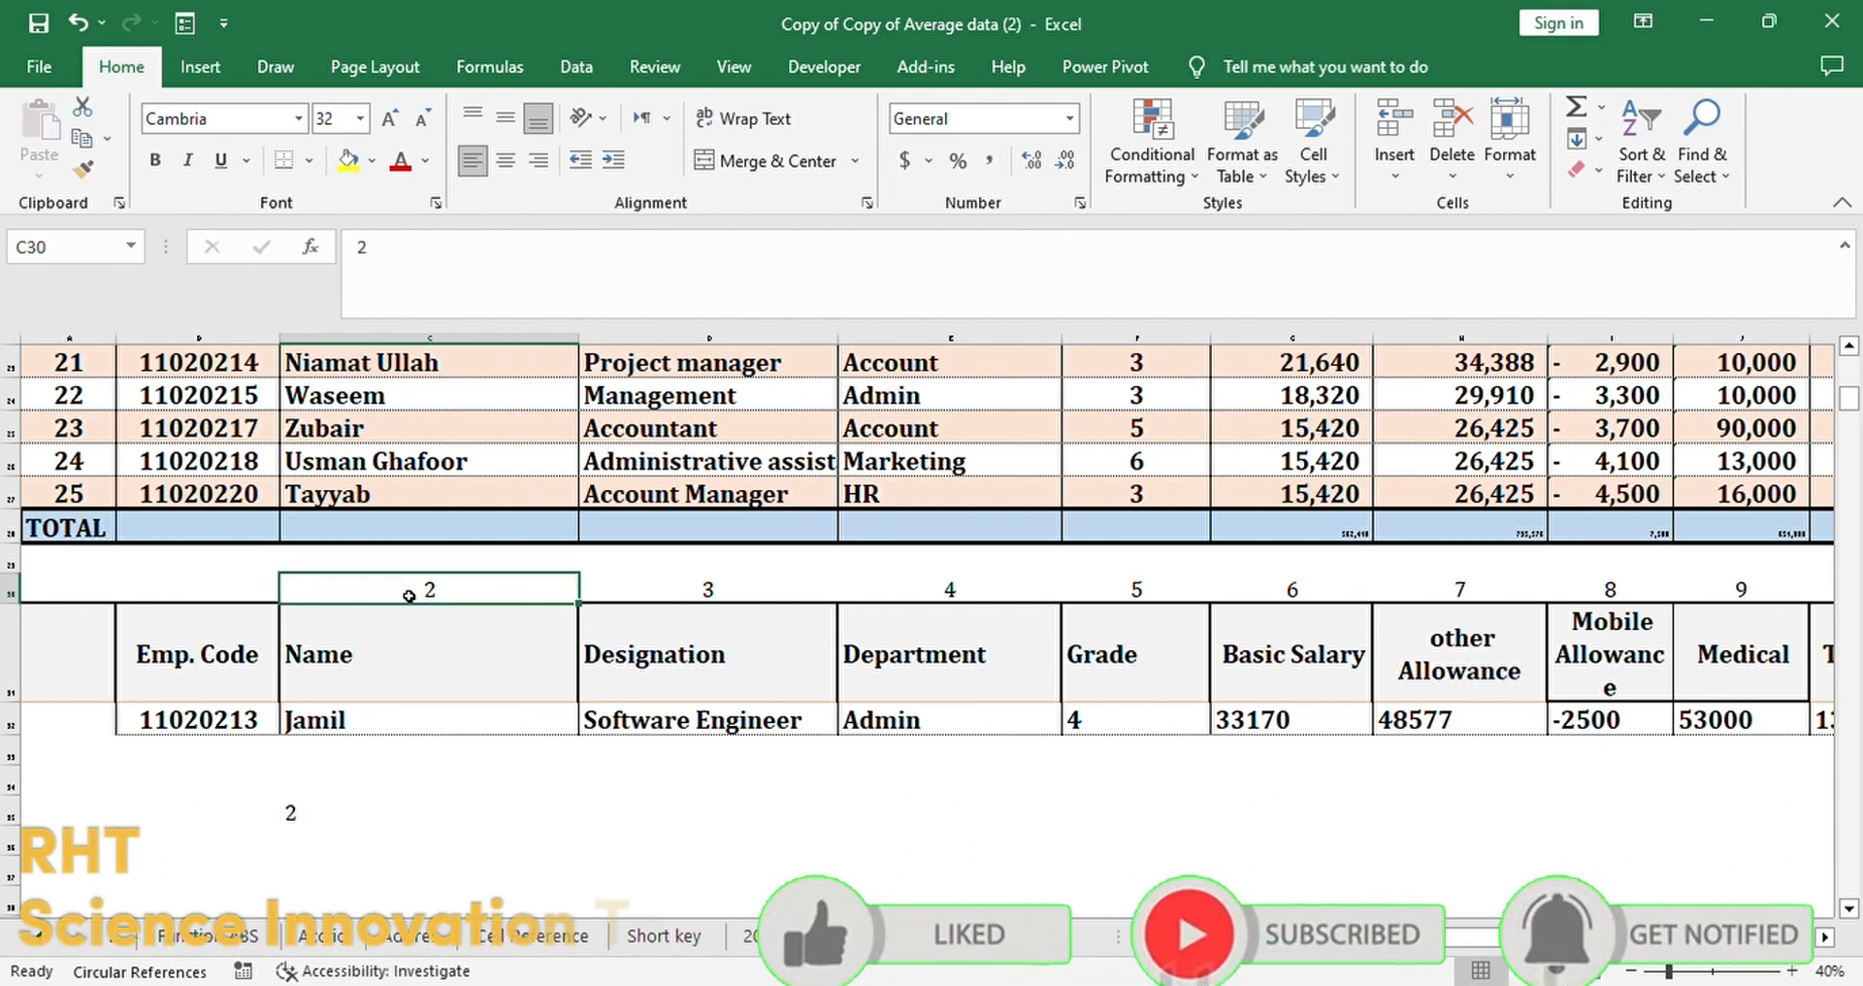
click(703, 596)
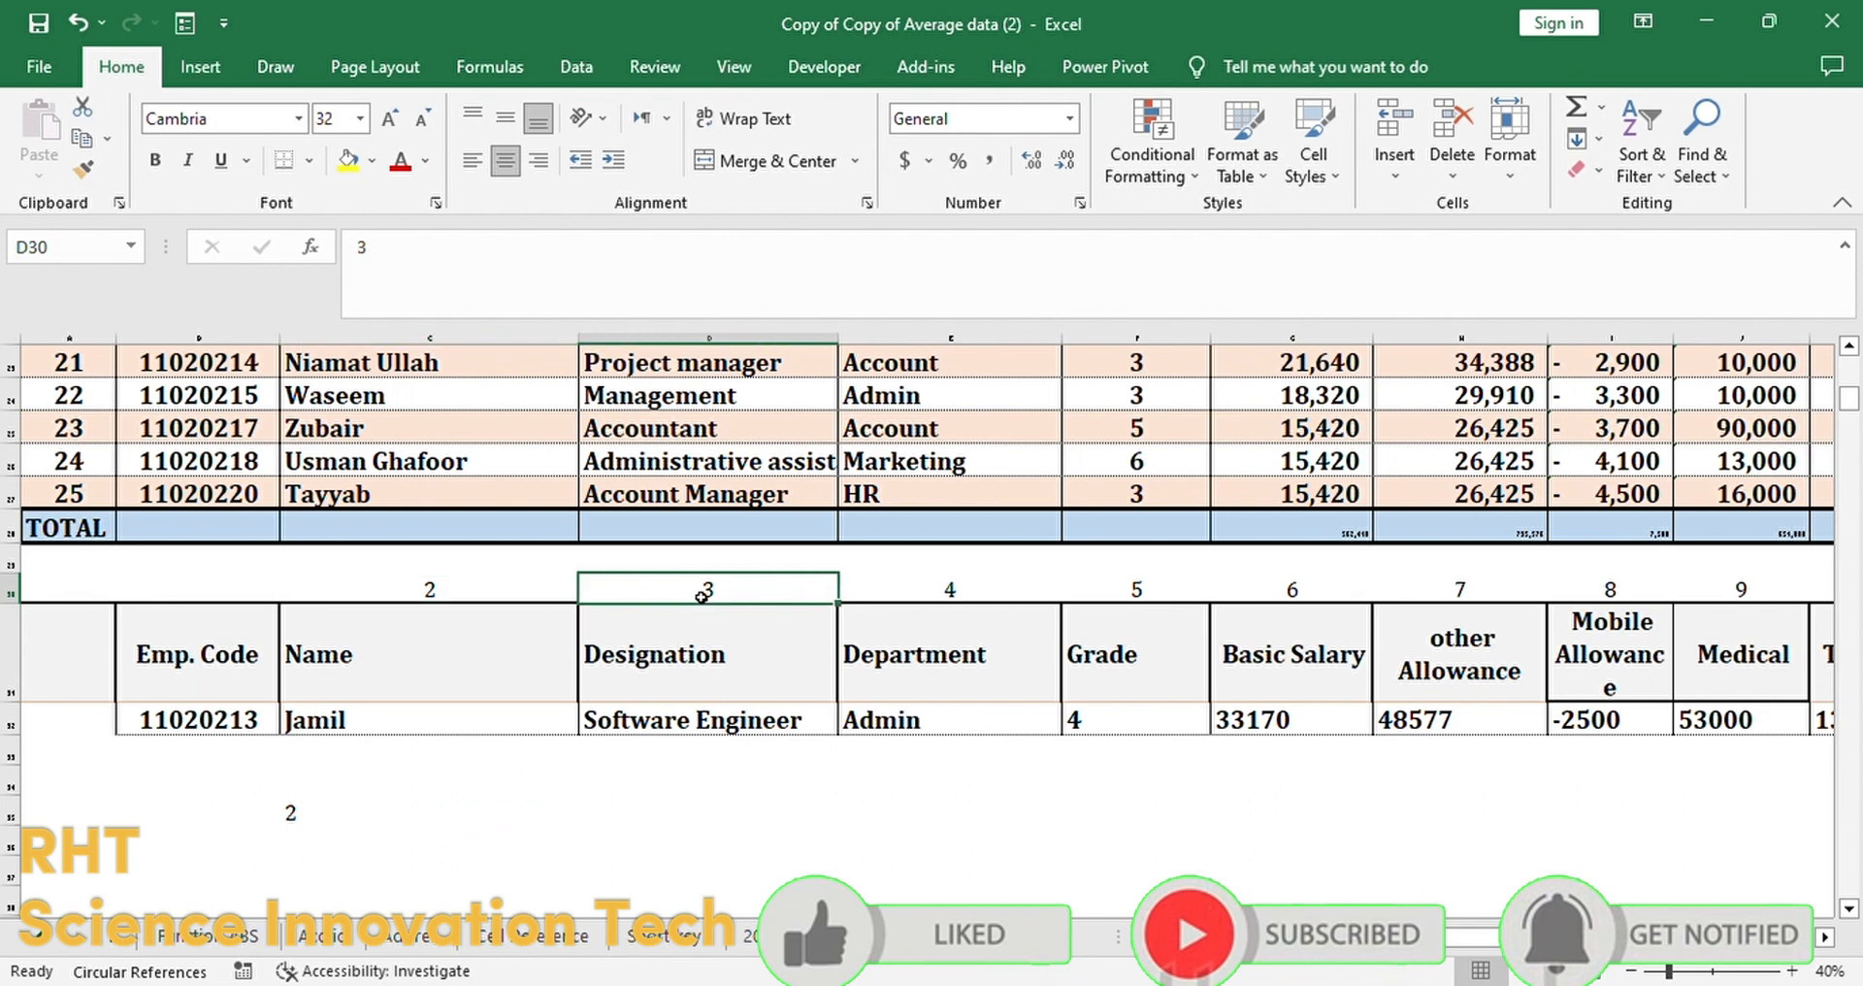
click(448, 596)
click(321, 820)
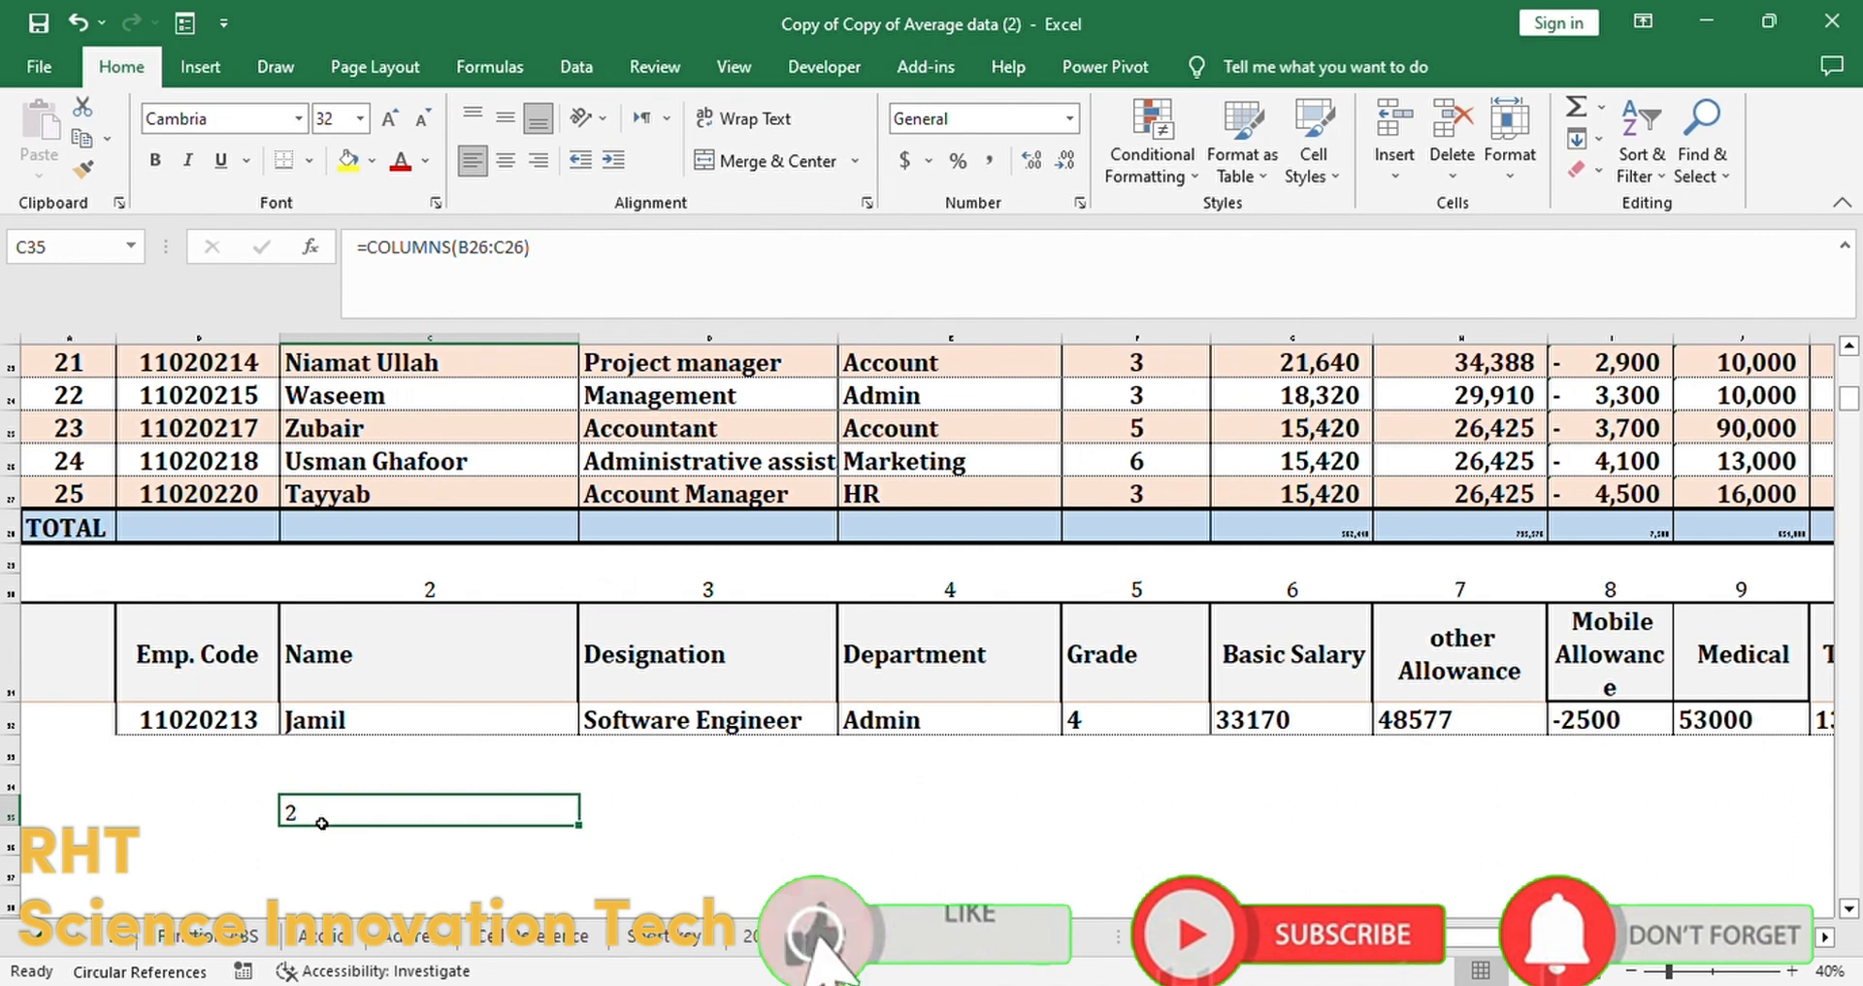
Step: Review the VLOOKUP formula in the Name cell C32, and delete it
double_click(375, 723)
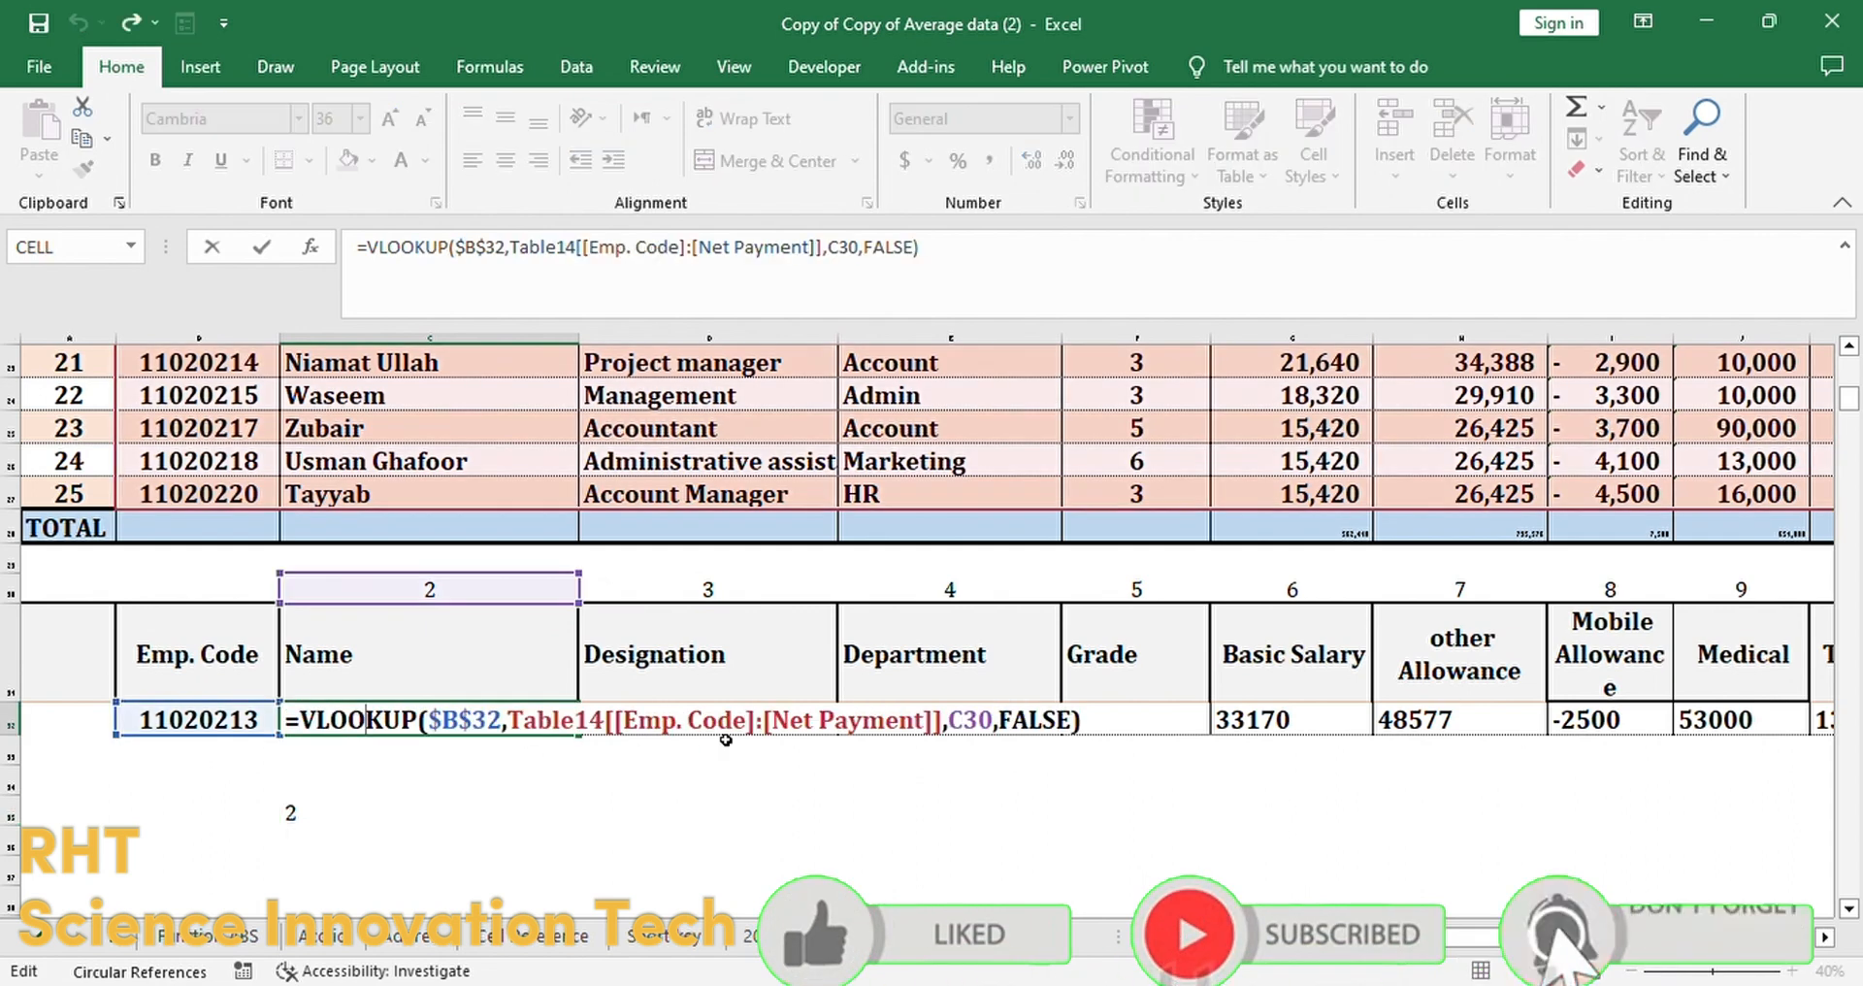
click(674, 864)
click(291, 720)
key(Delete)
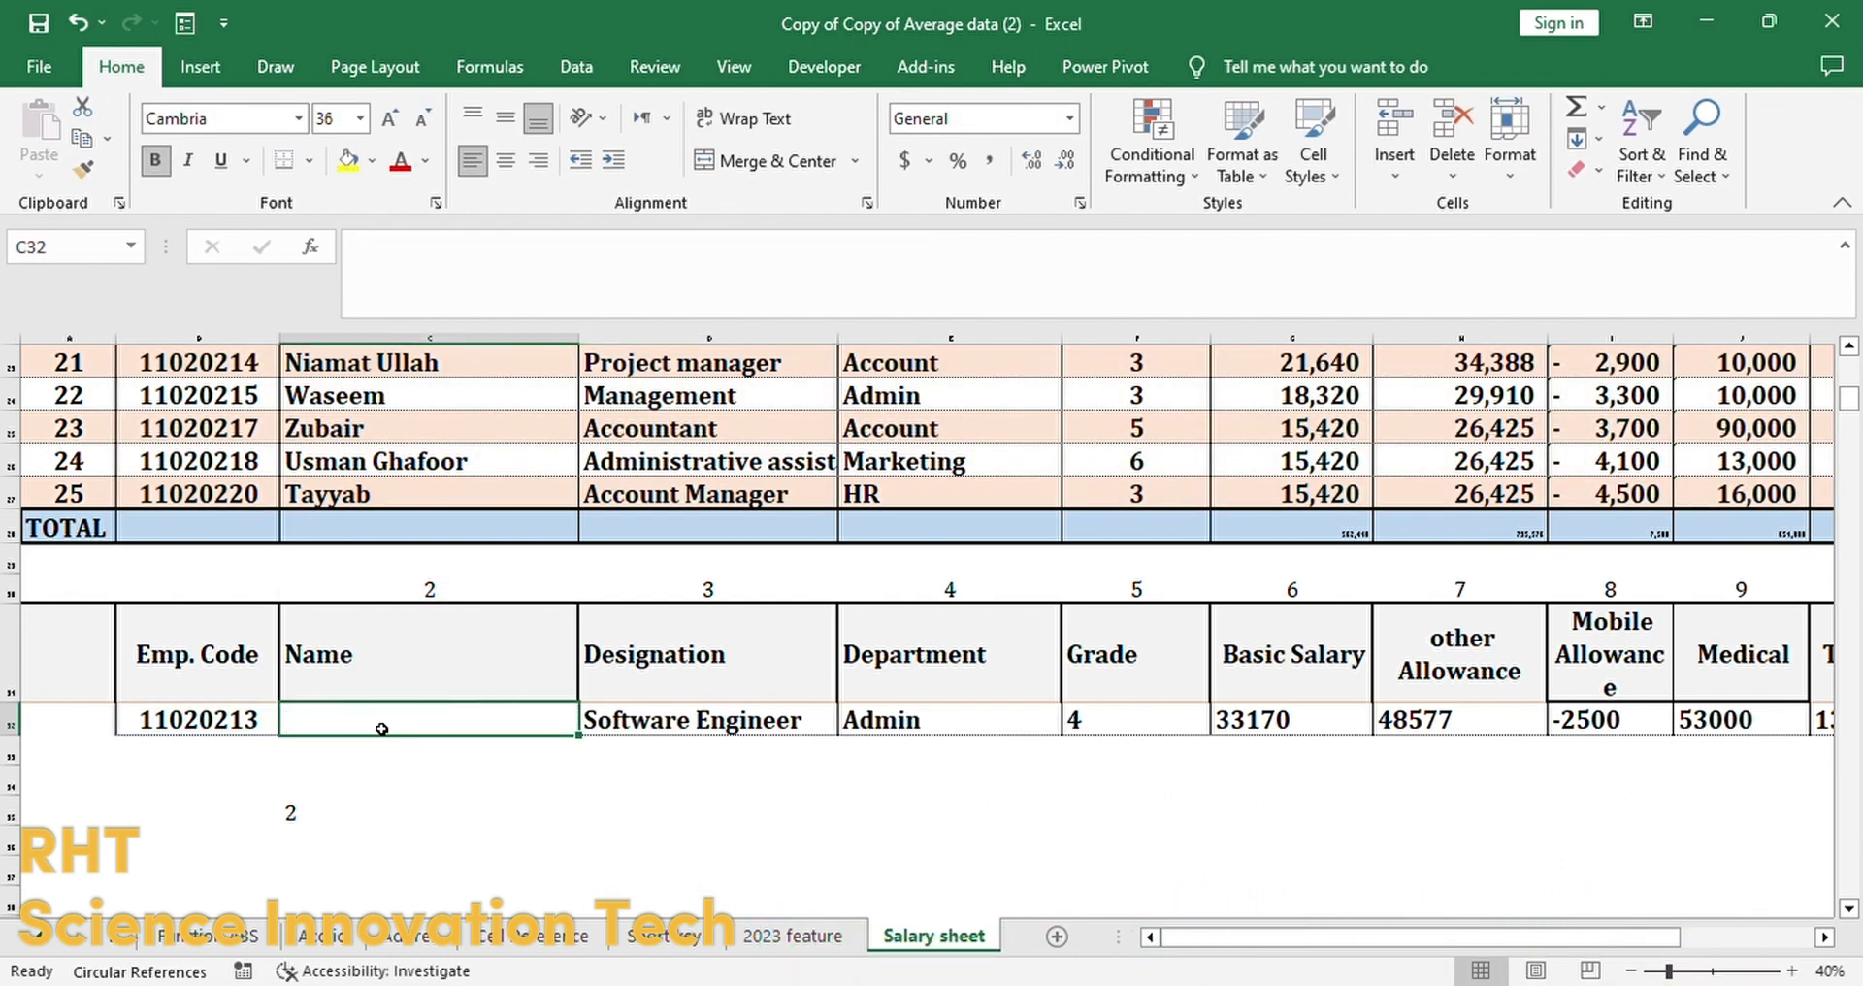
Step: Start a new VLOOKUP formula in C32 with the absolute reference $B$32 as the lookup value
text(=v)
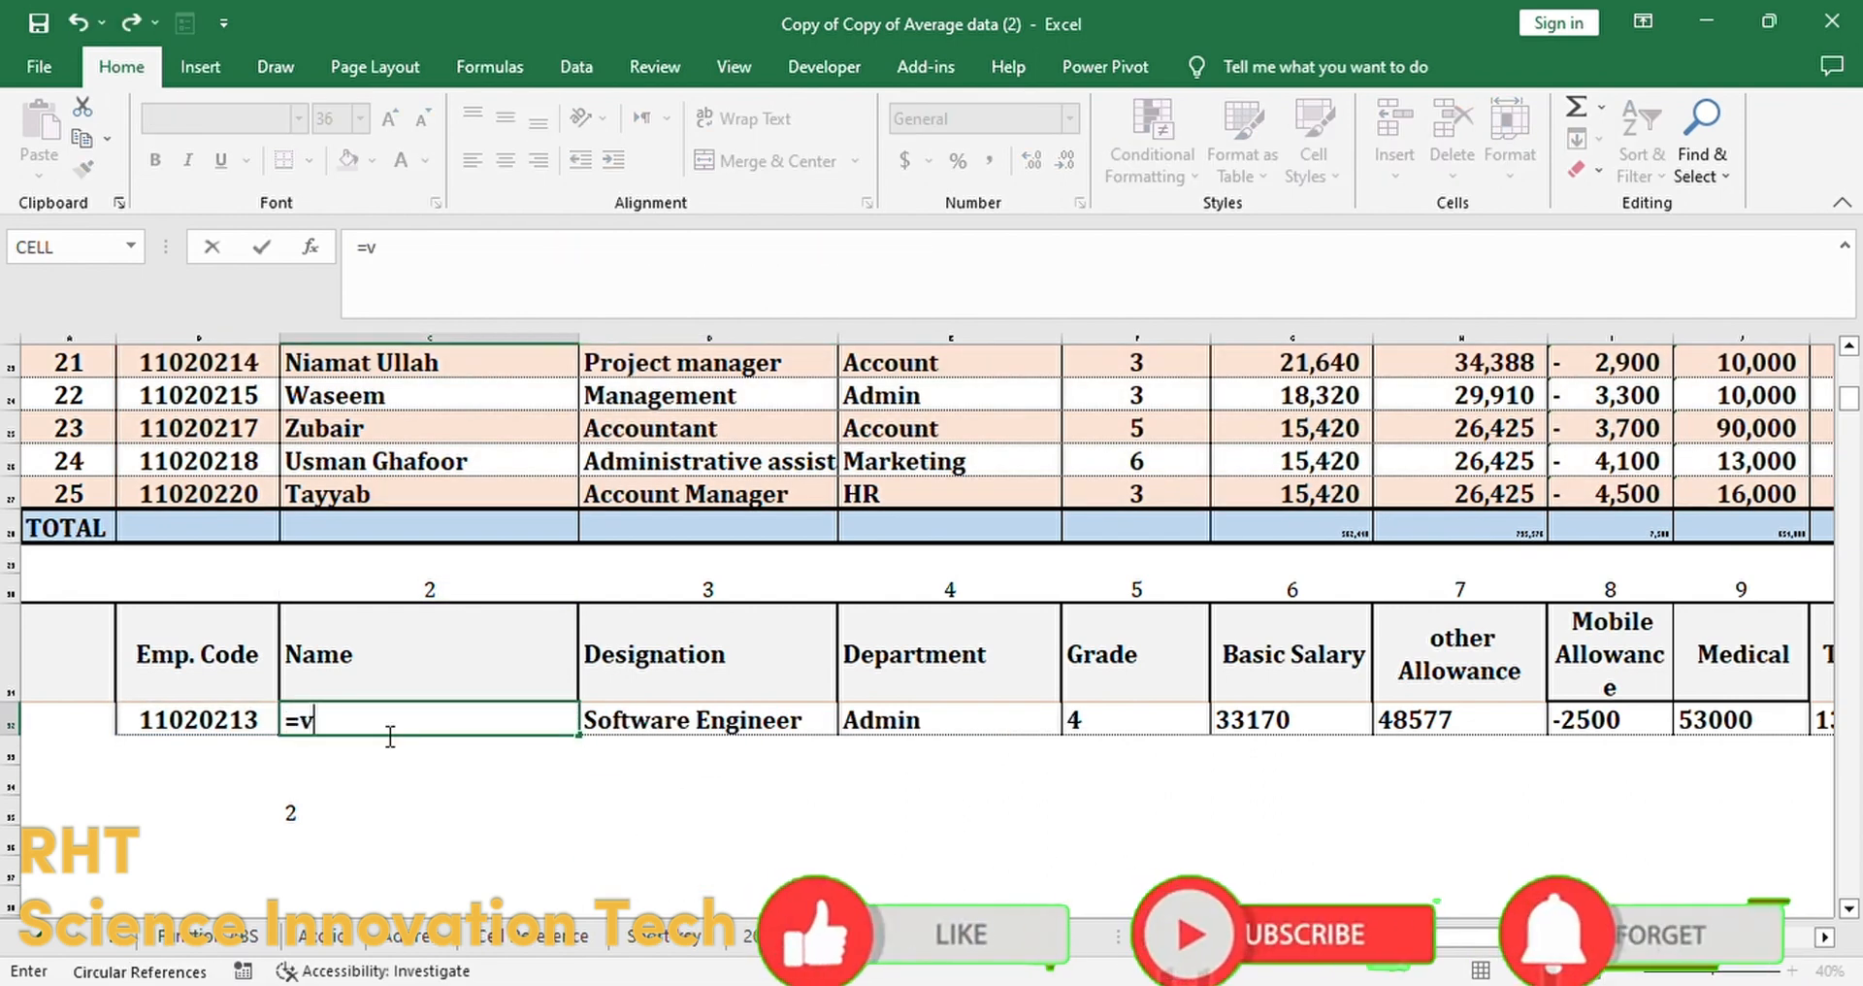
text(loo)
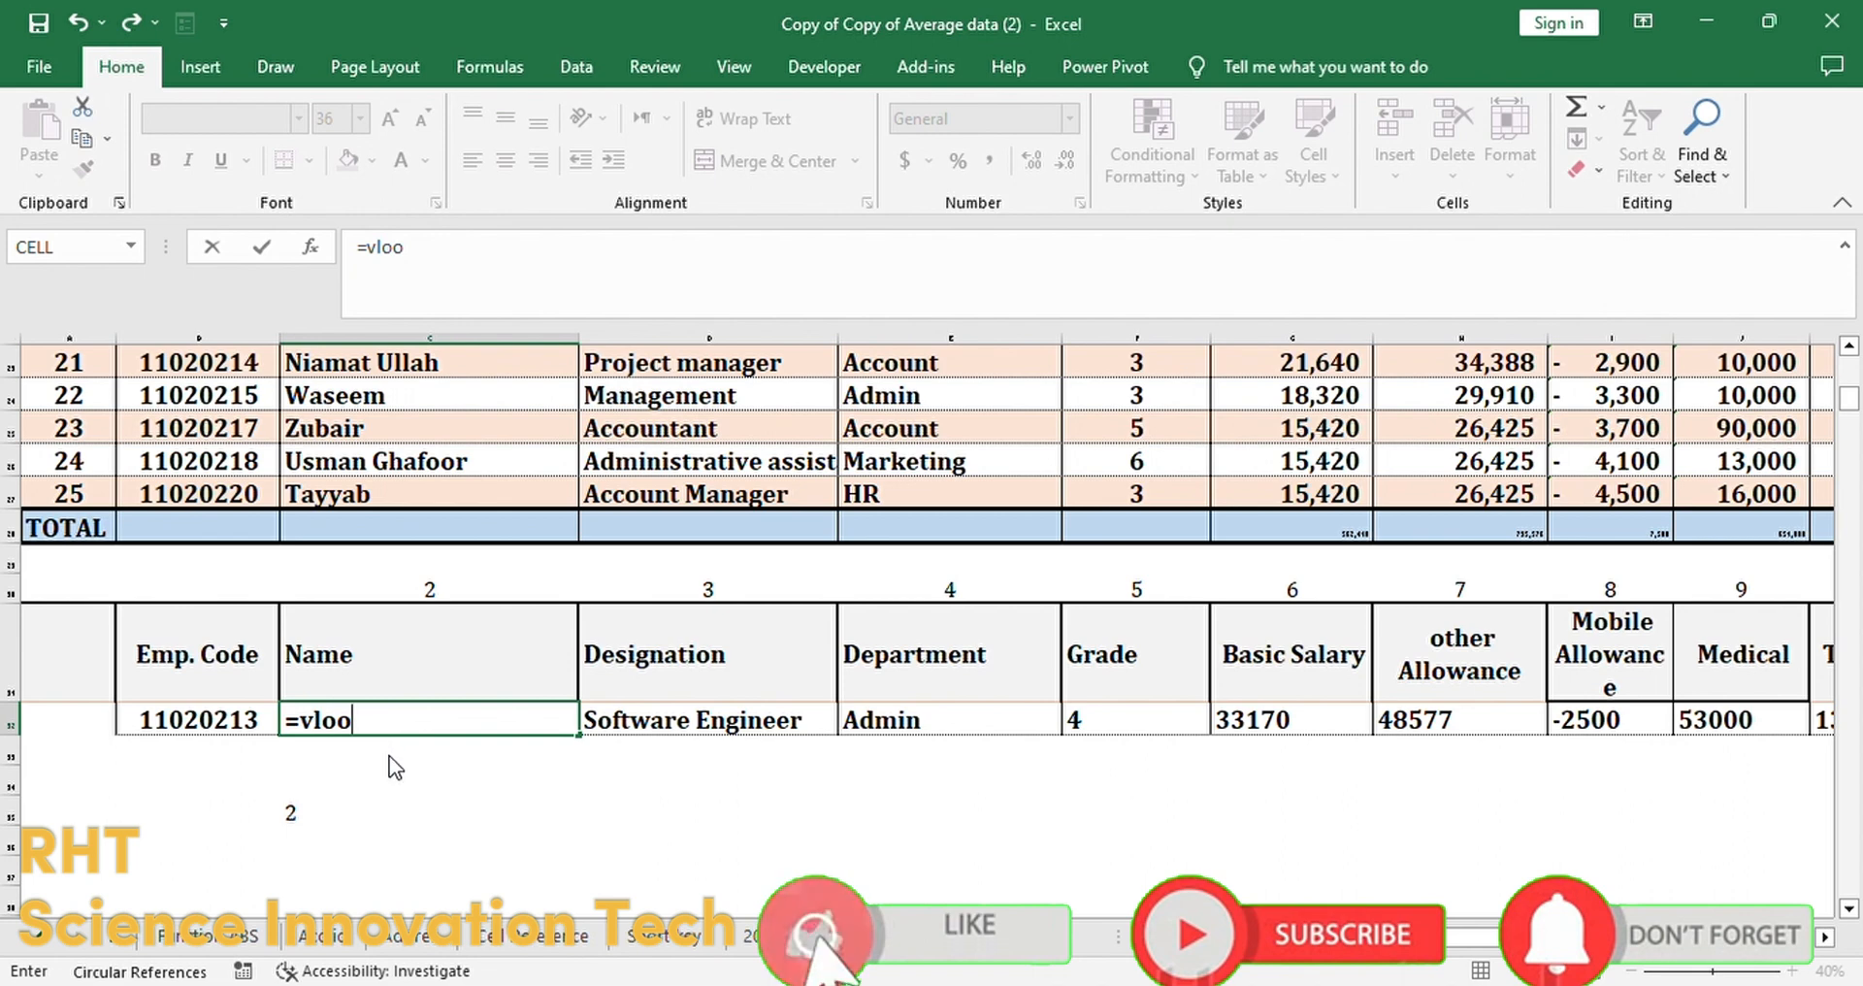
key(Tab)
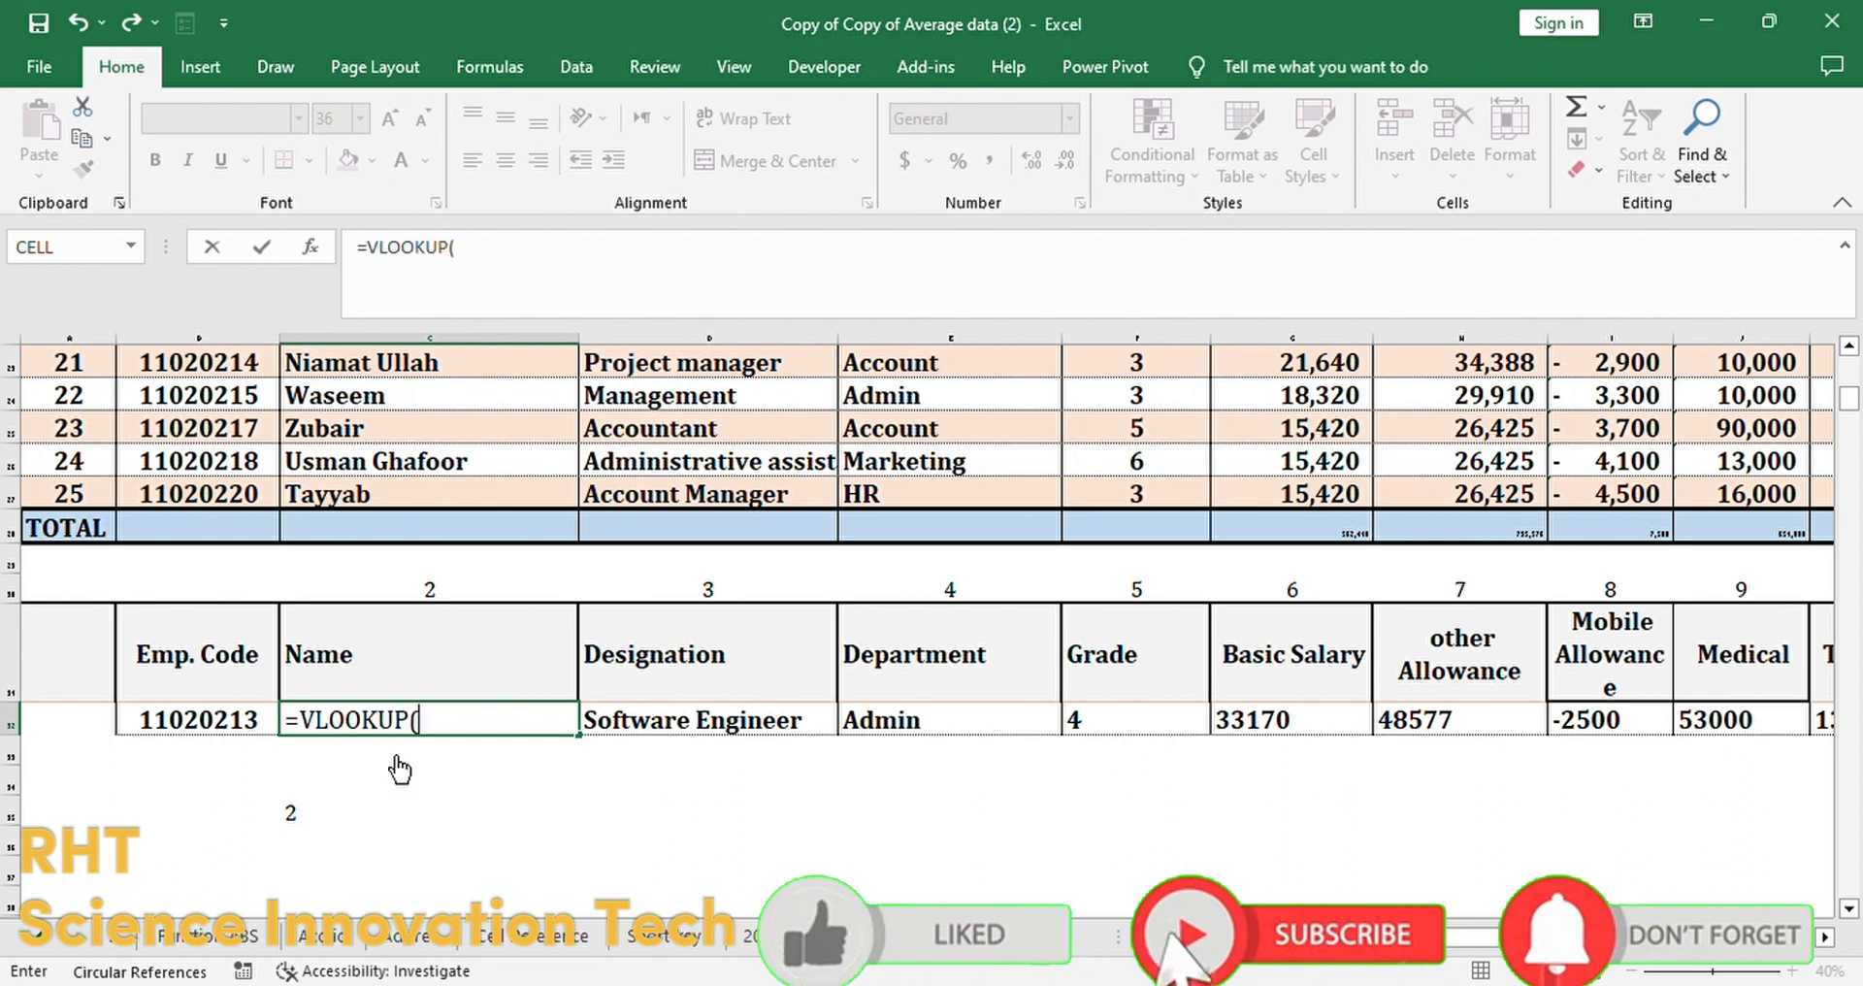
click(212, 726)
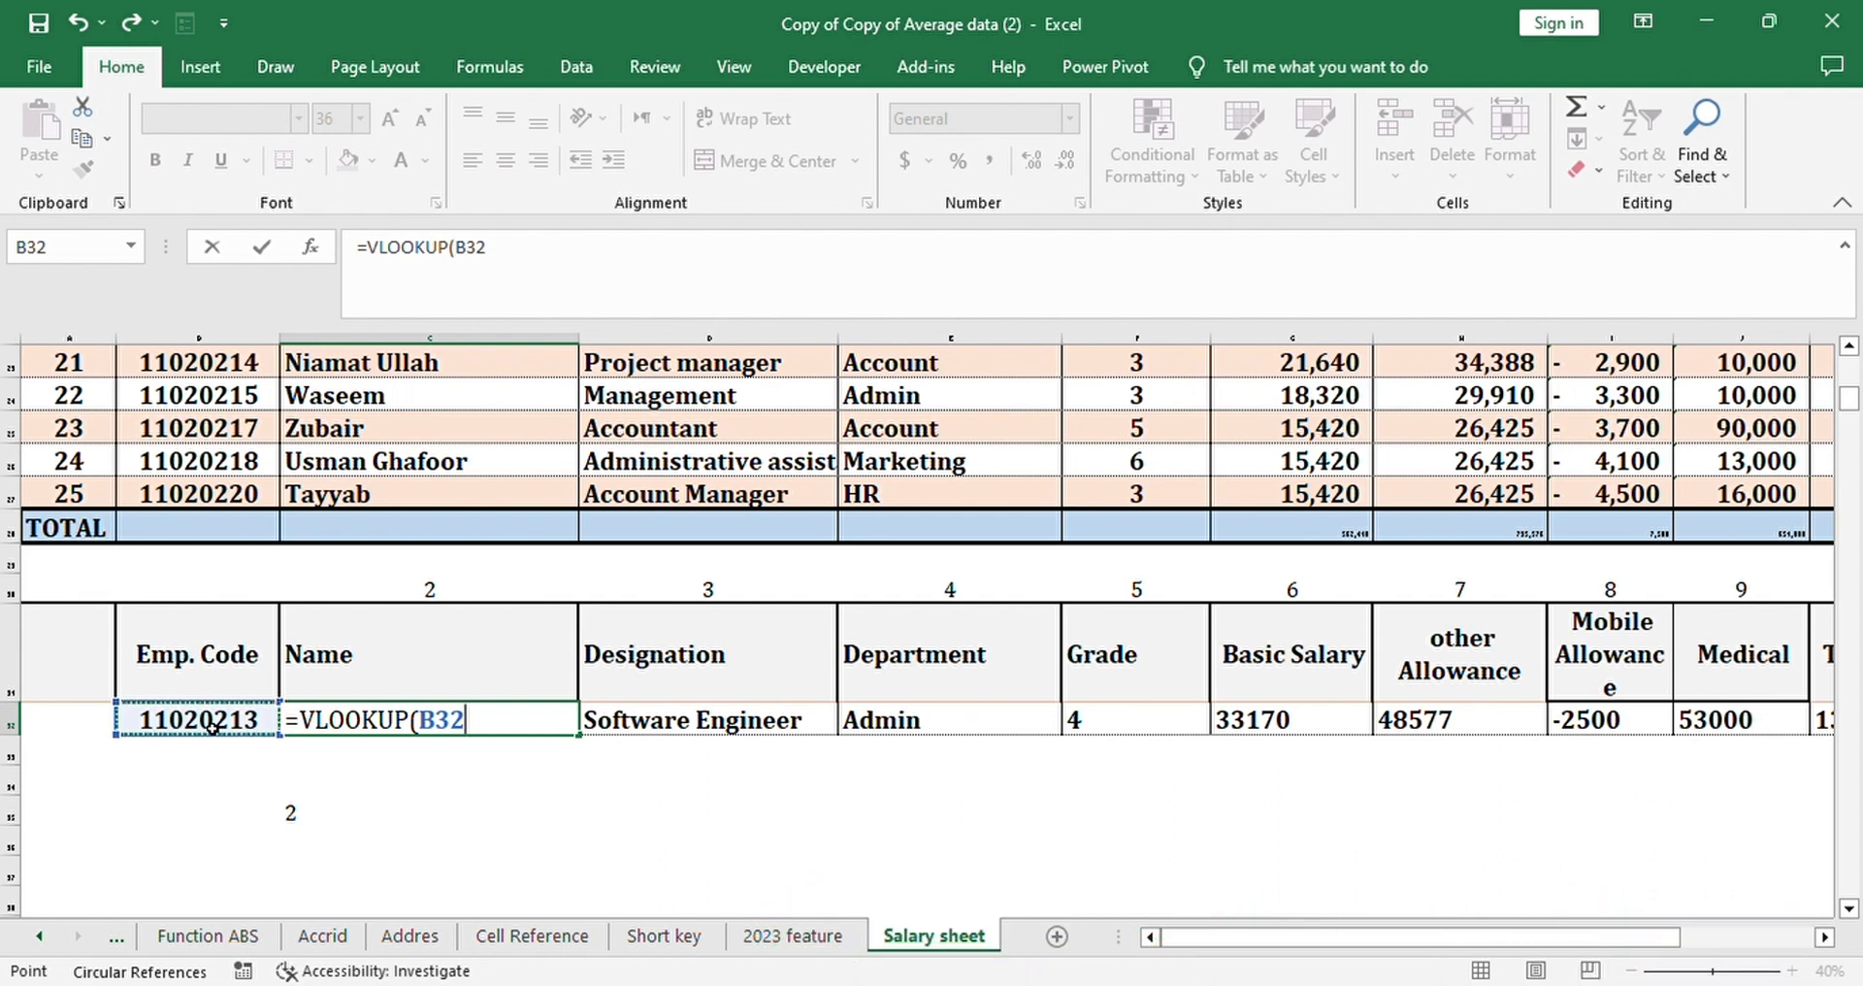
key(F4)
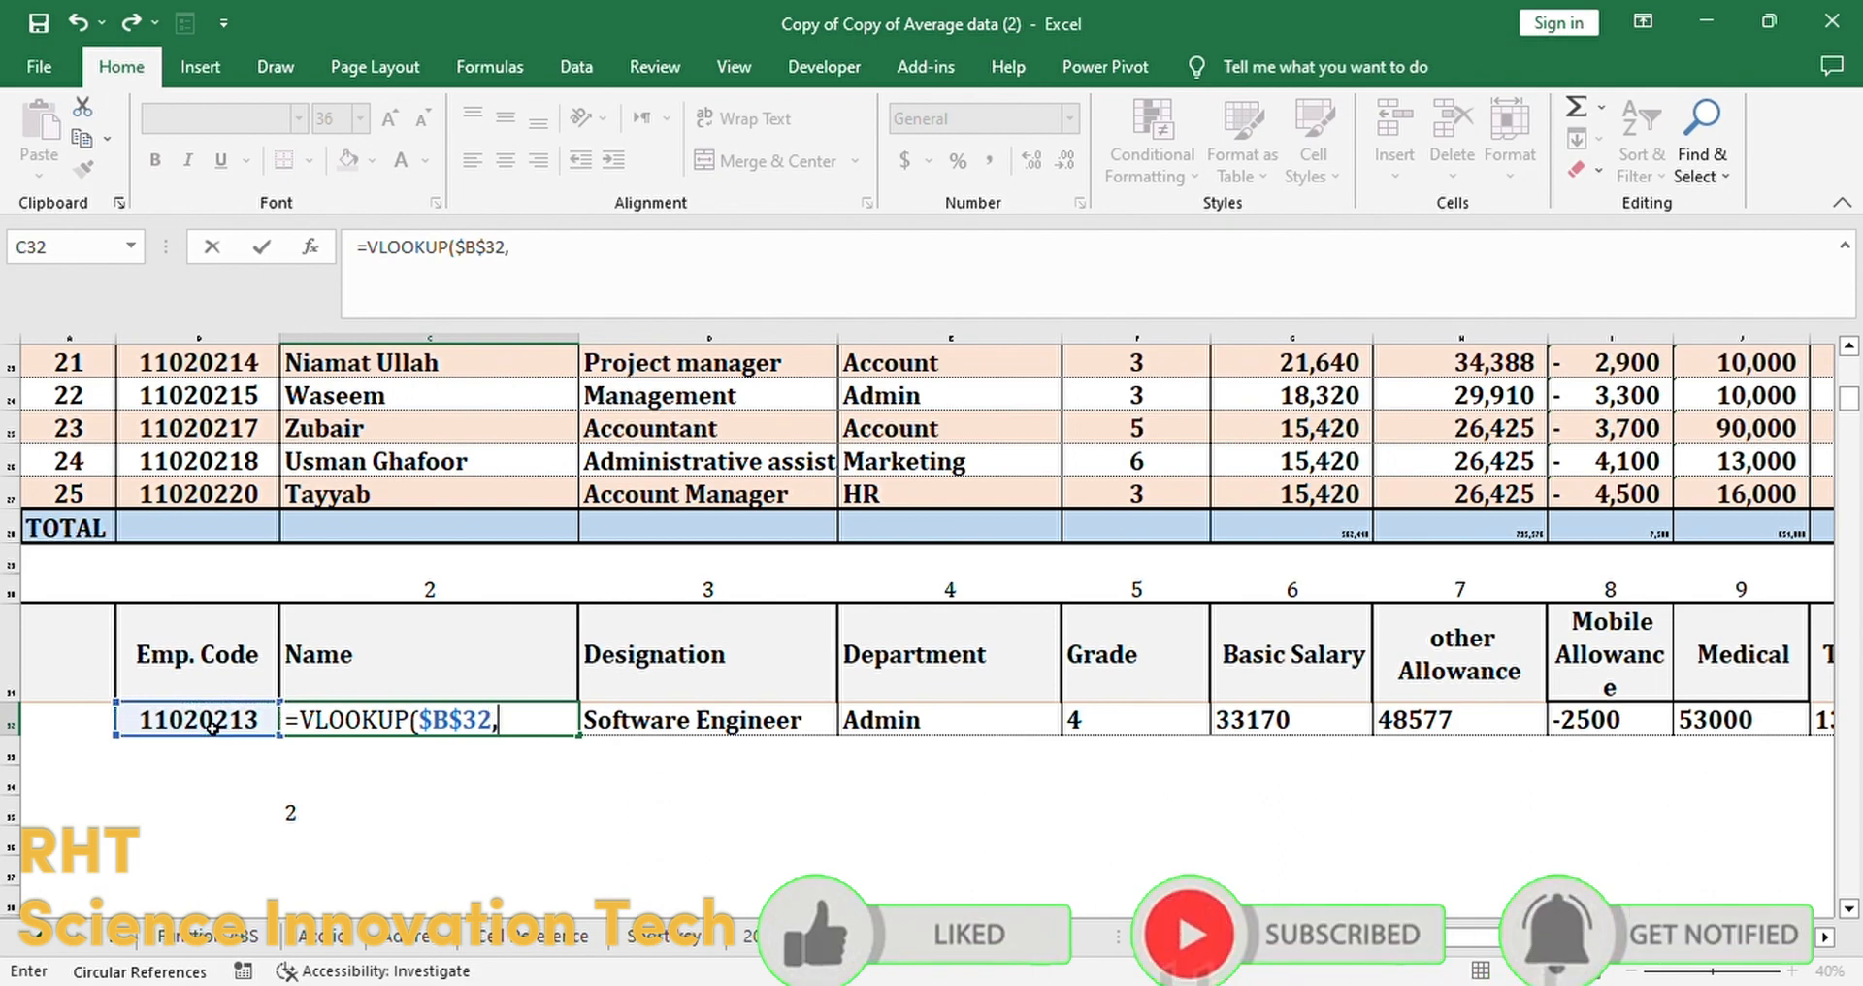
Step: Set the VLOOKUP table array in C32 to Table14's Emp. Code through Net Payment columns, followed by a comma
scroll(494, 504, up, 8)
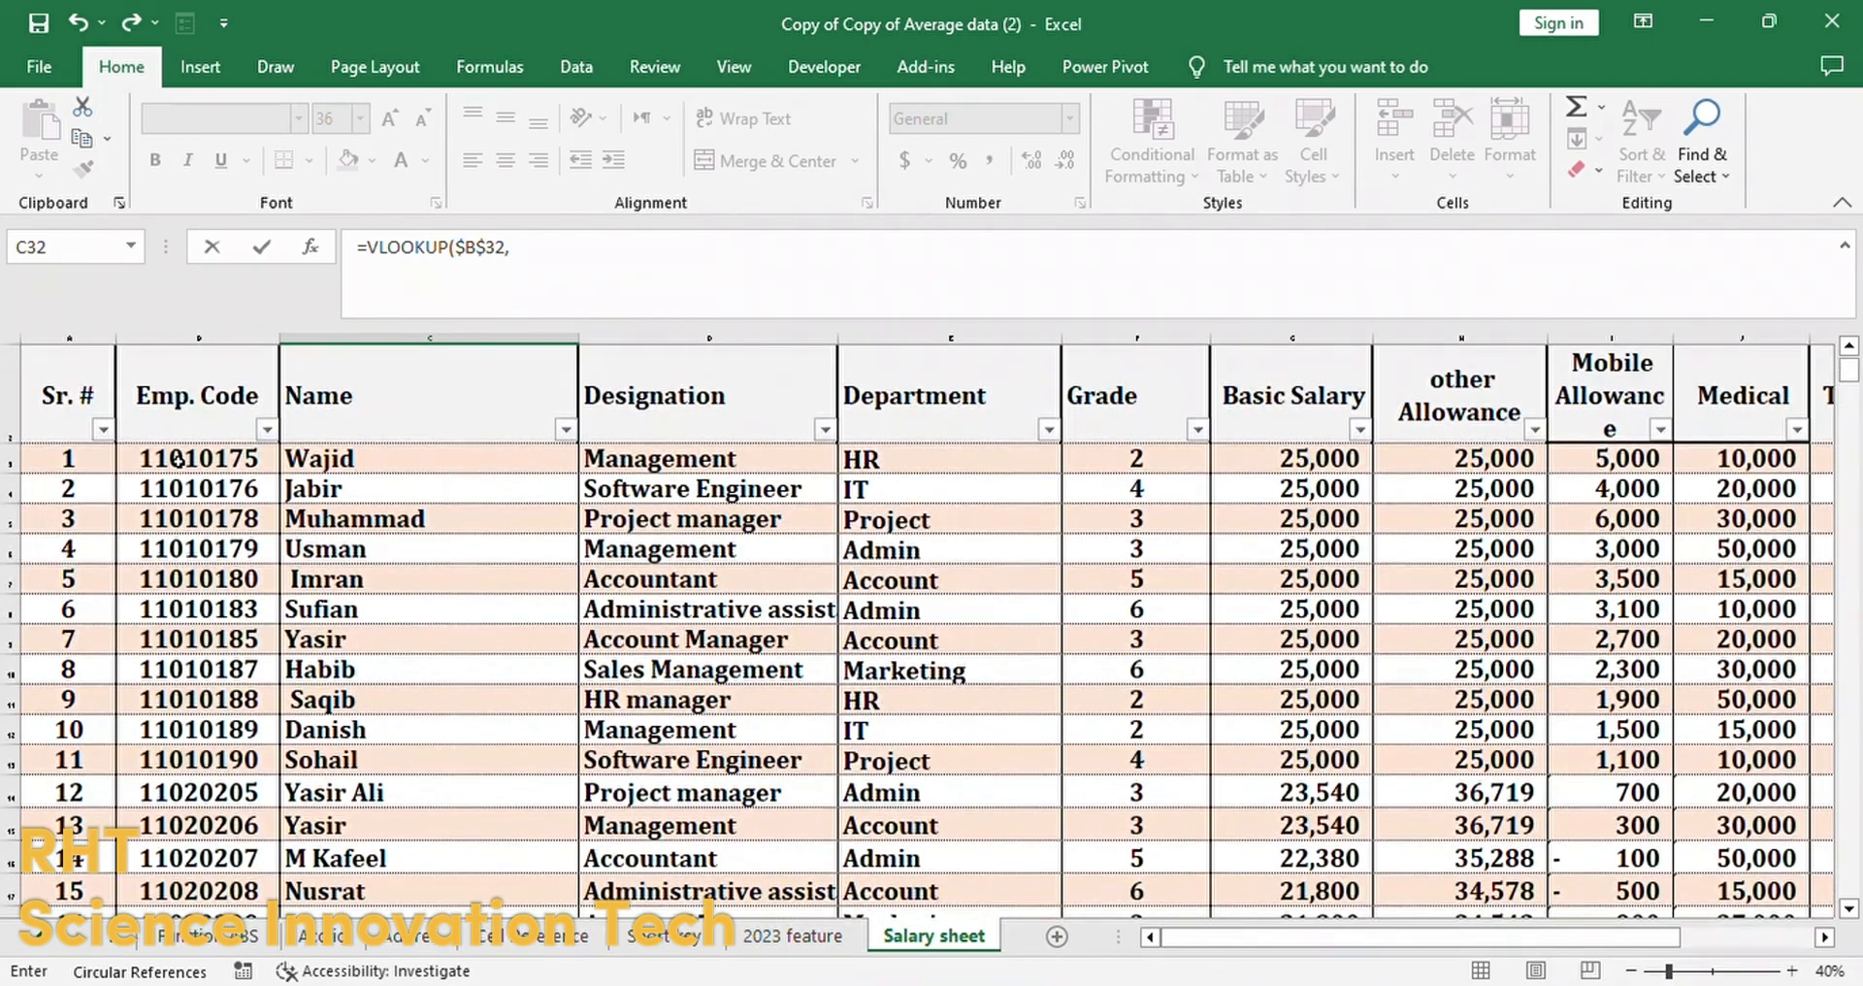
drag(185, 460, 1726, 852)
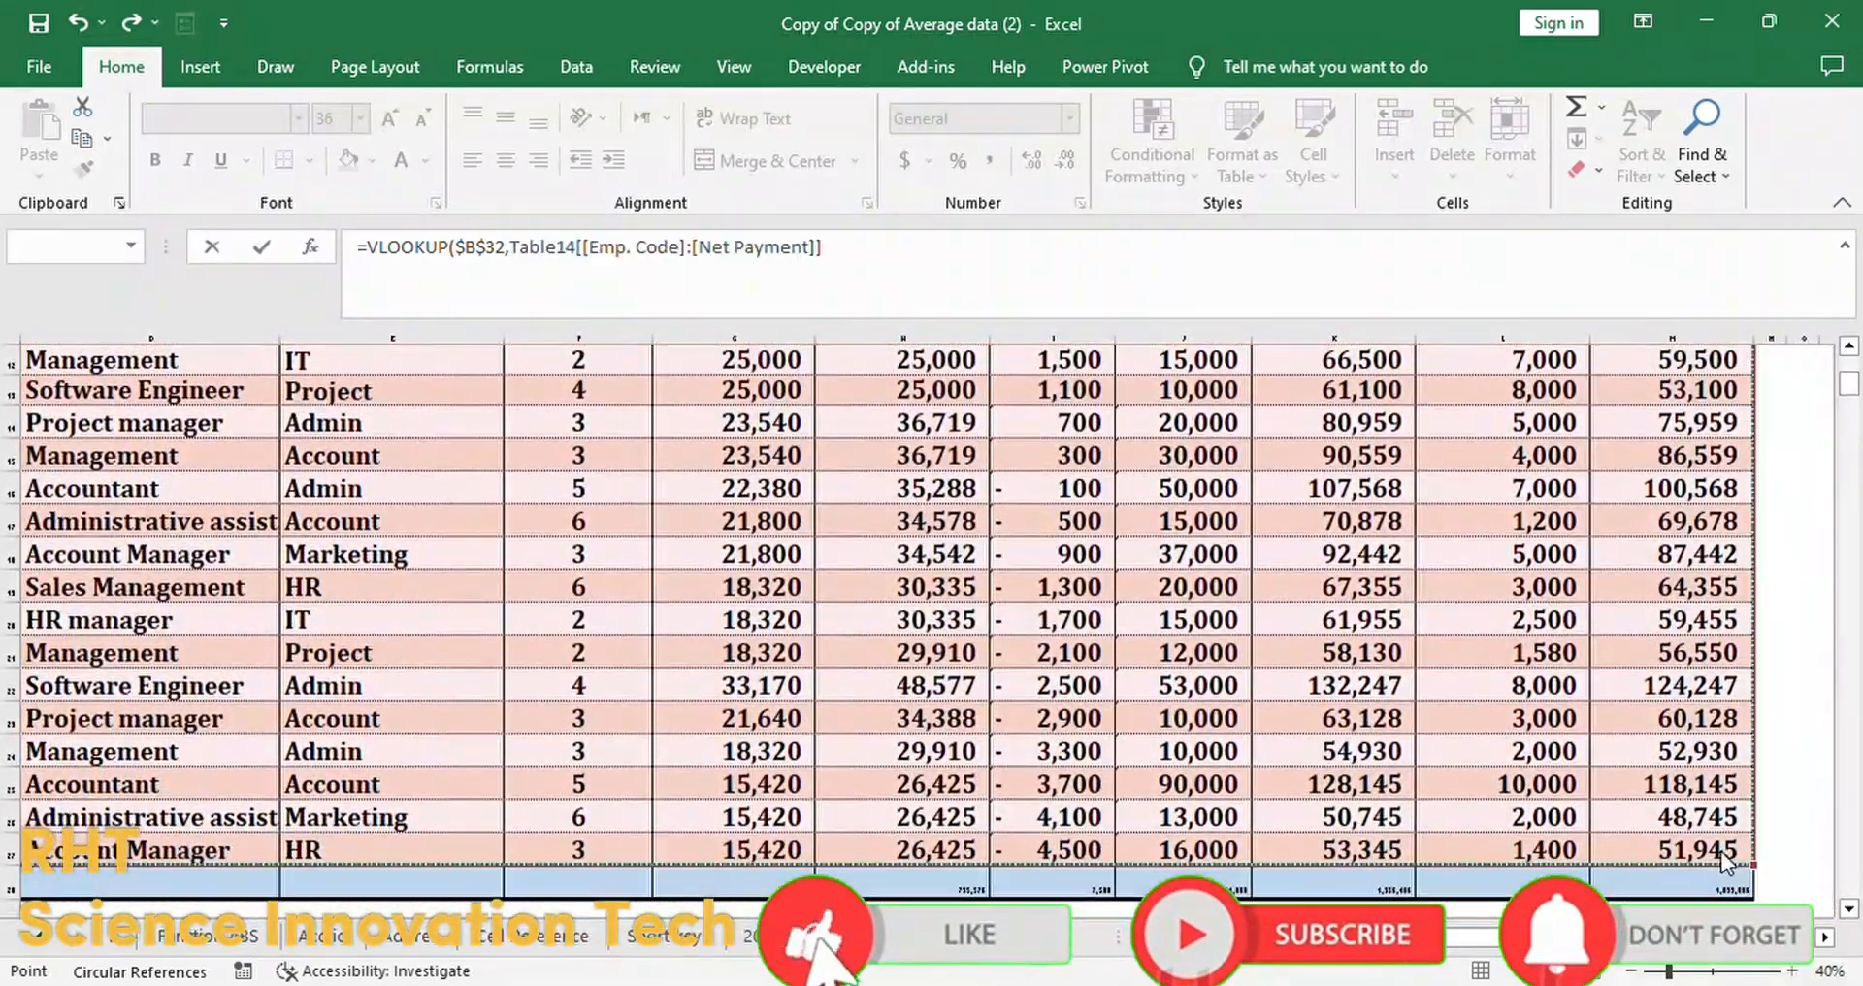
click(886, 257)
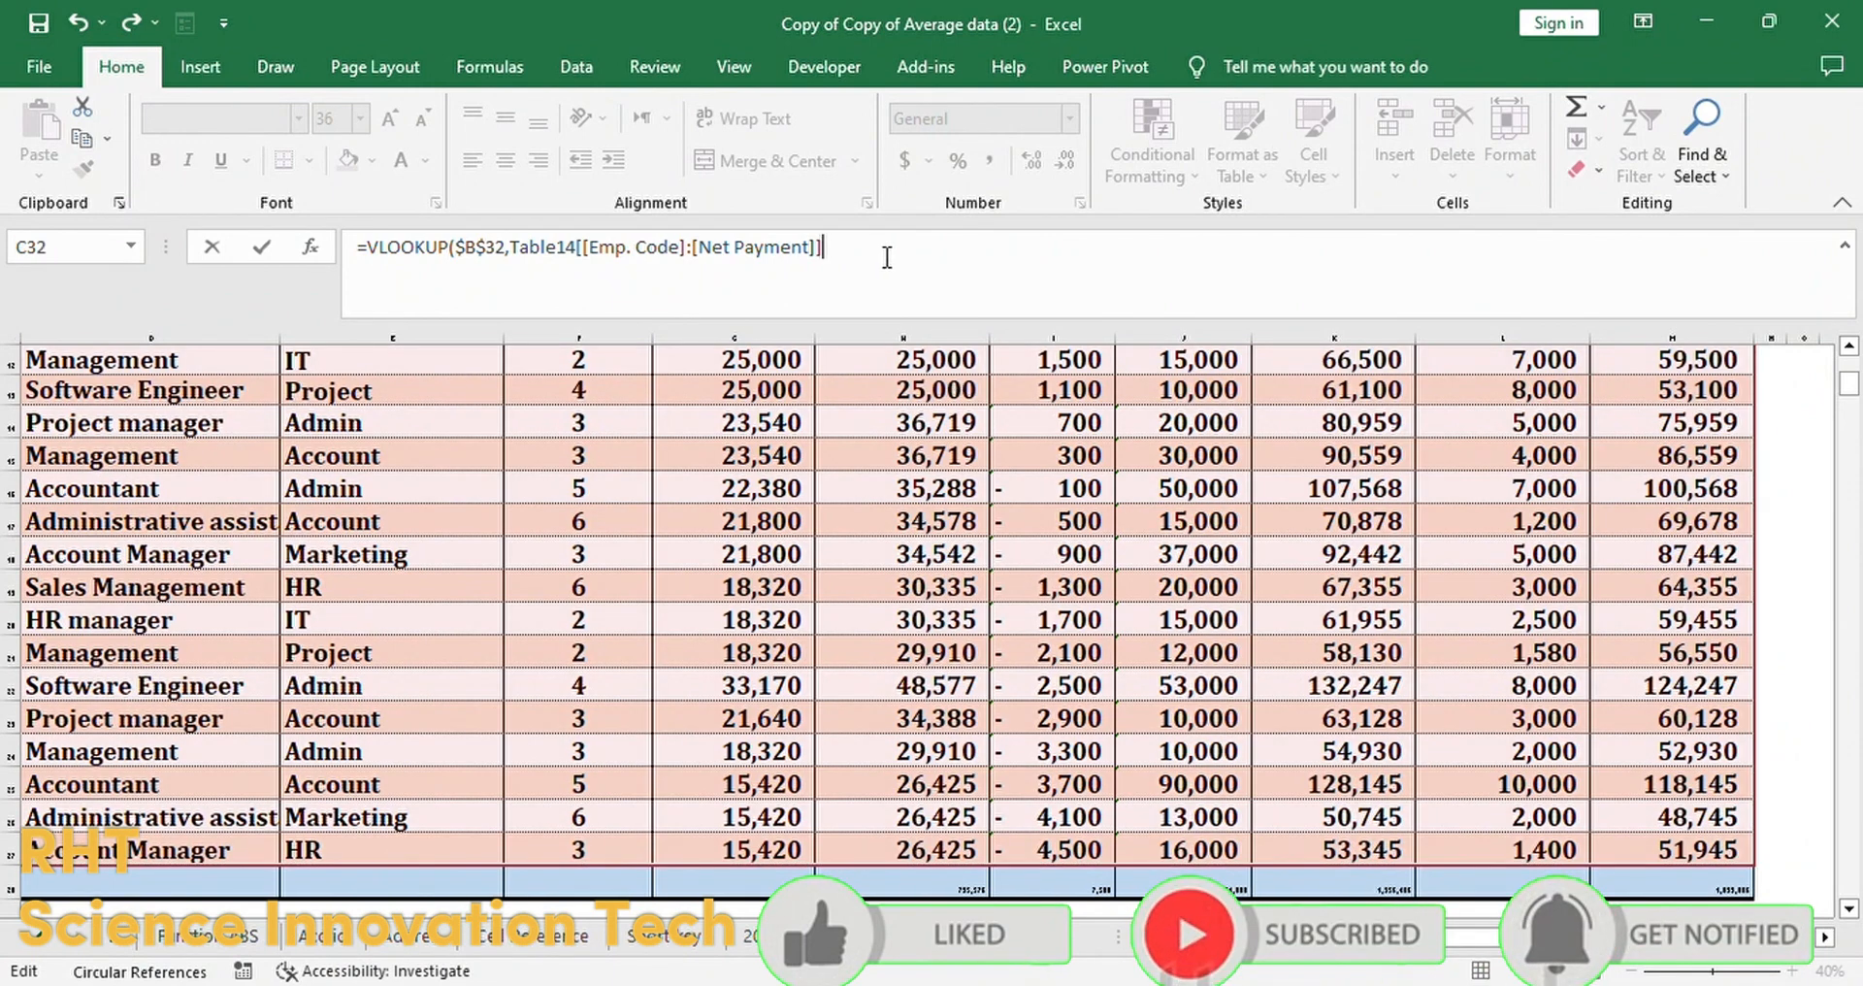
text(,)
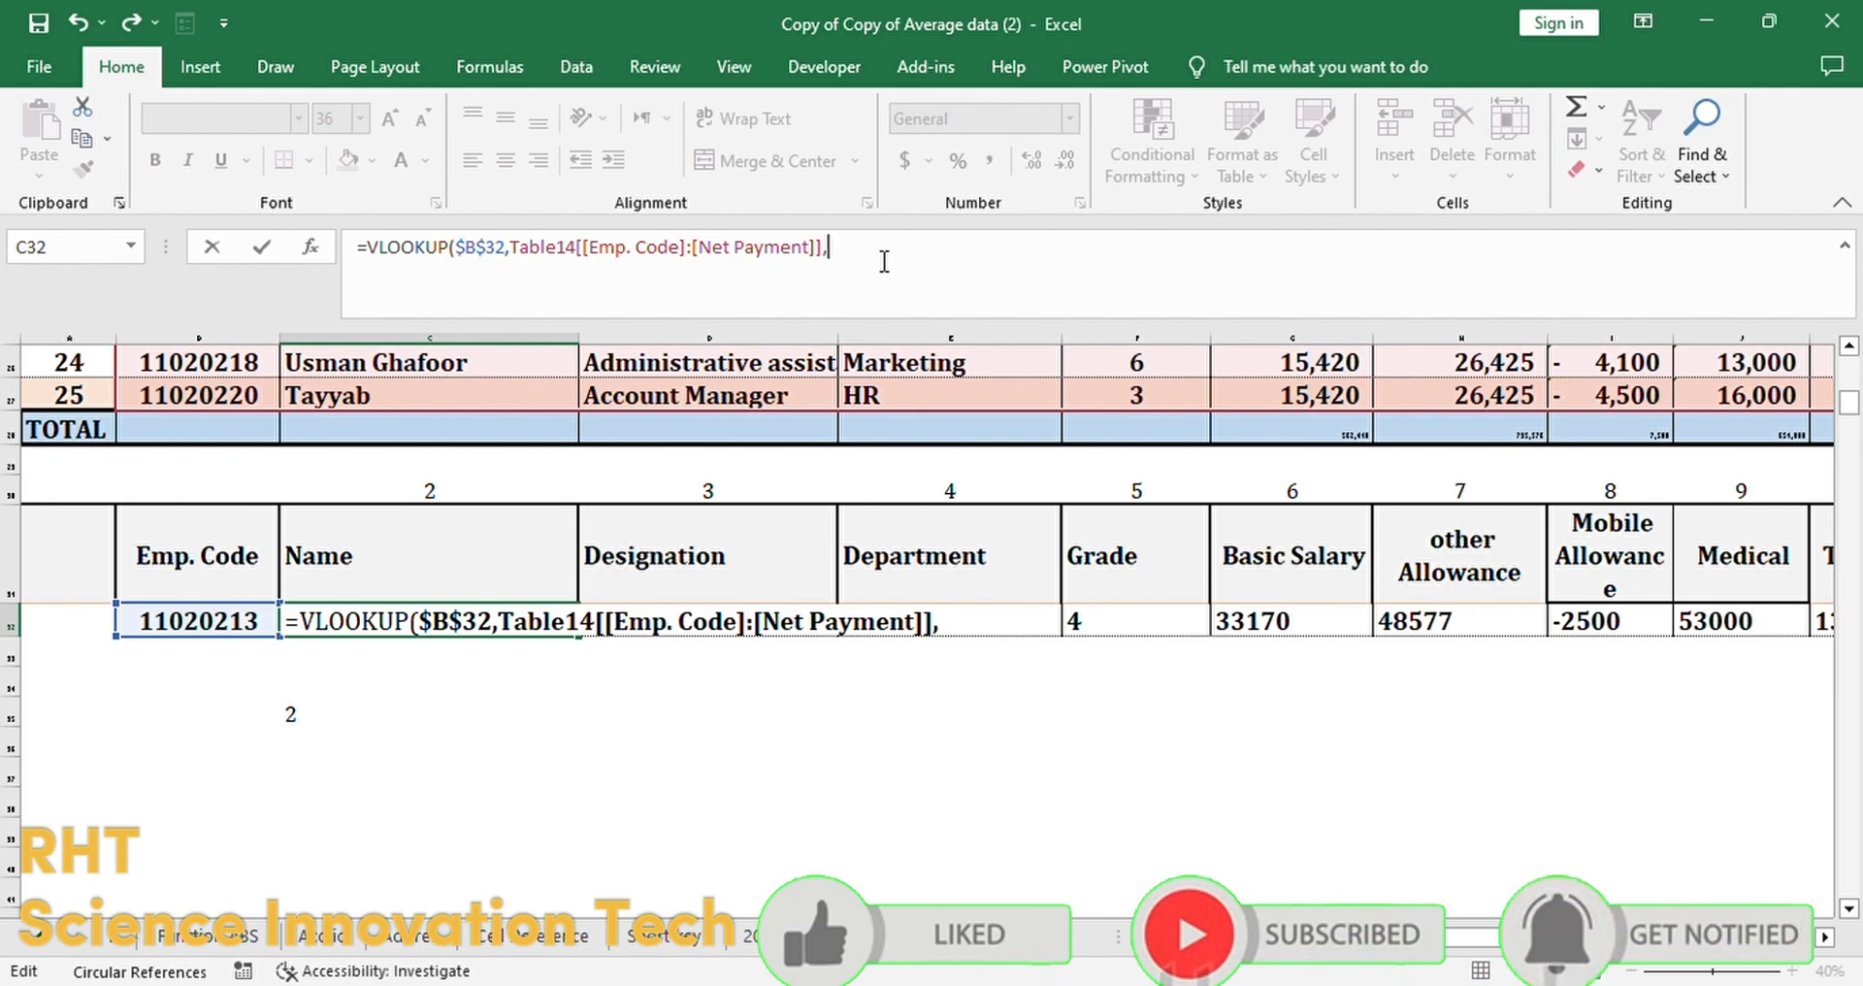
Step: Use COLUMN(B27) as the column index in the VLOOKUP formula in C32
text(co)
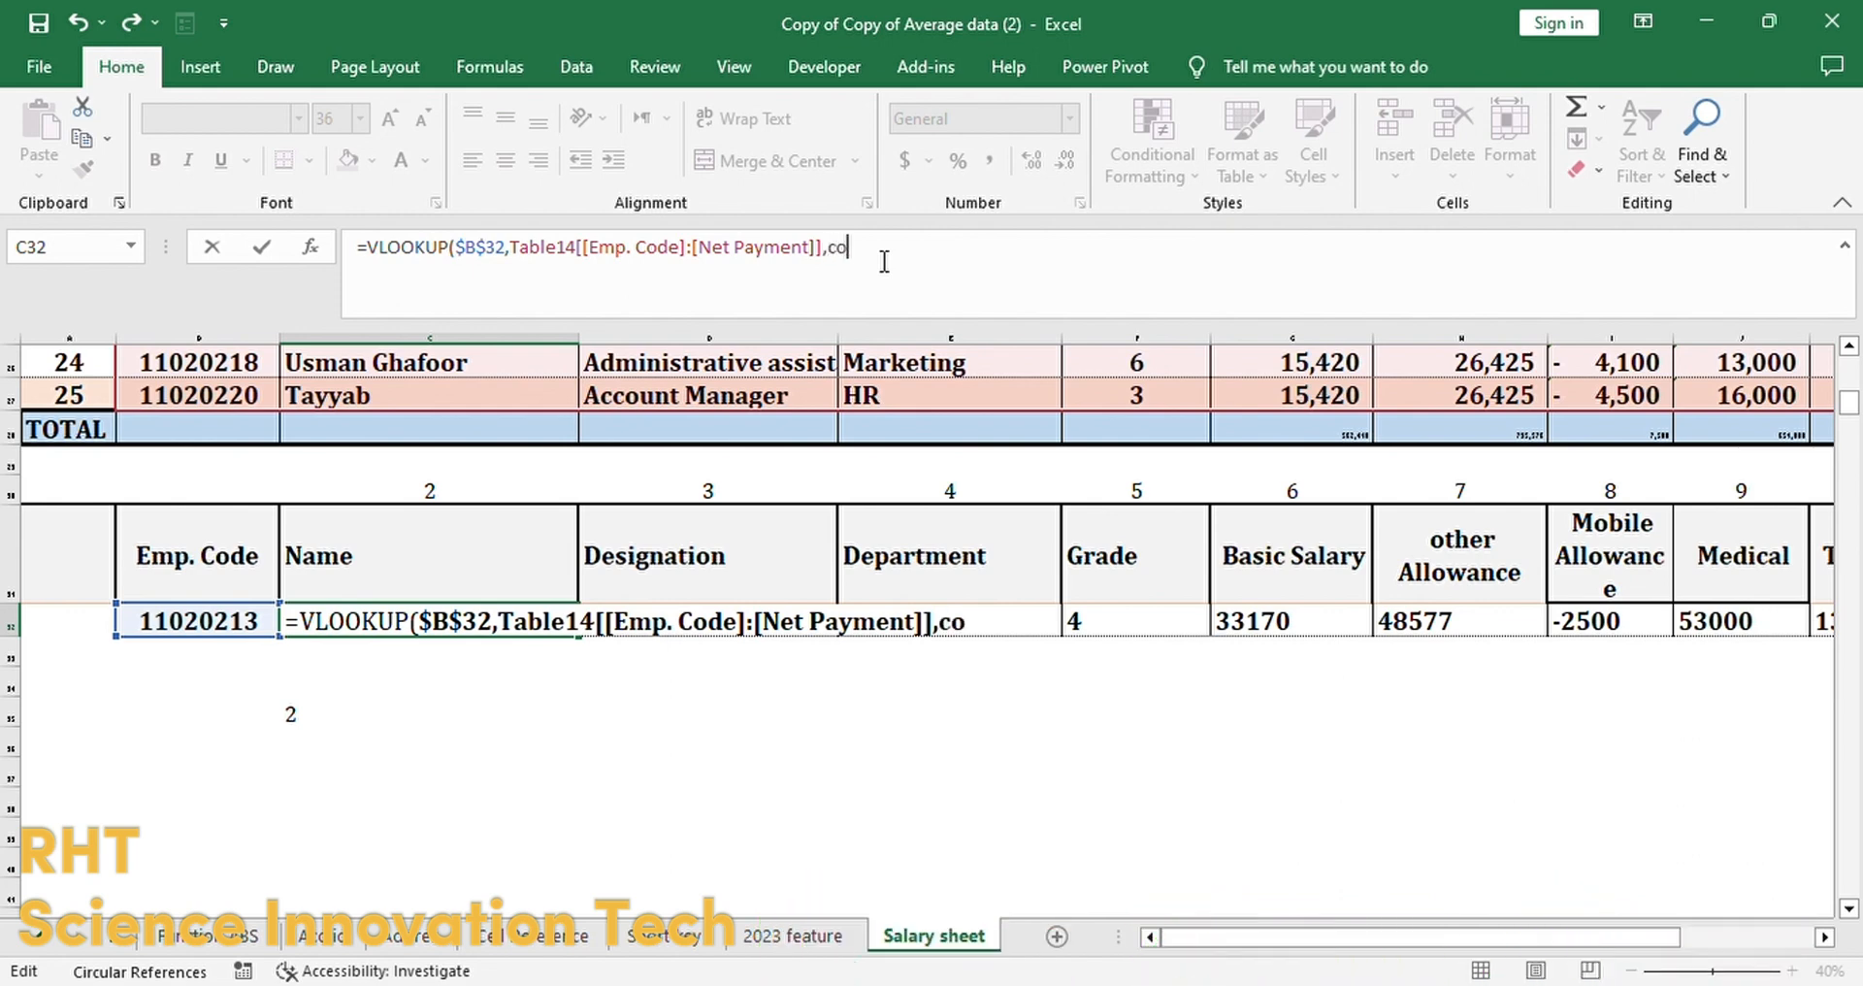
text(l)
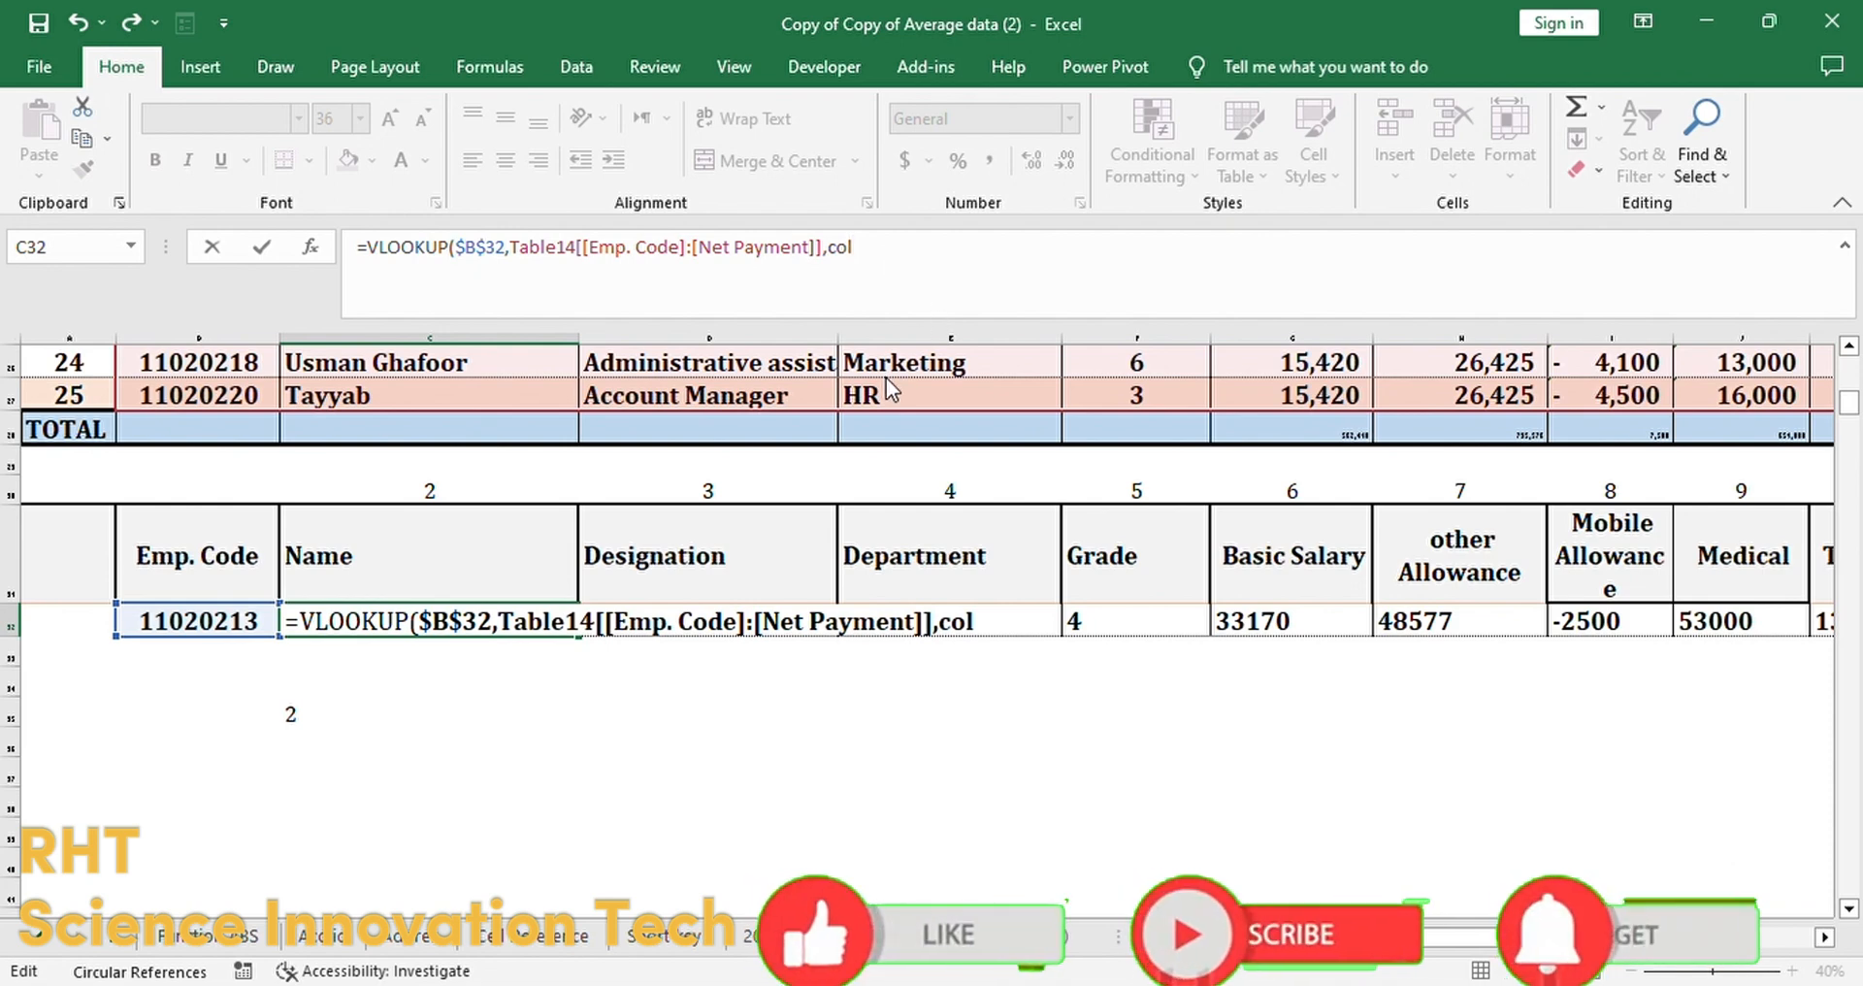
key(Tab)
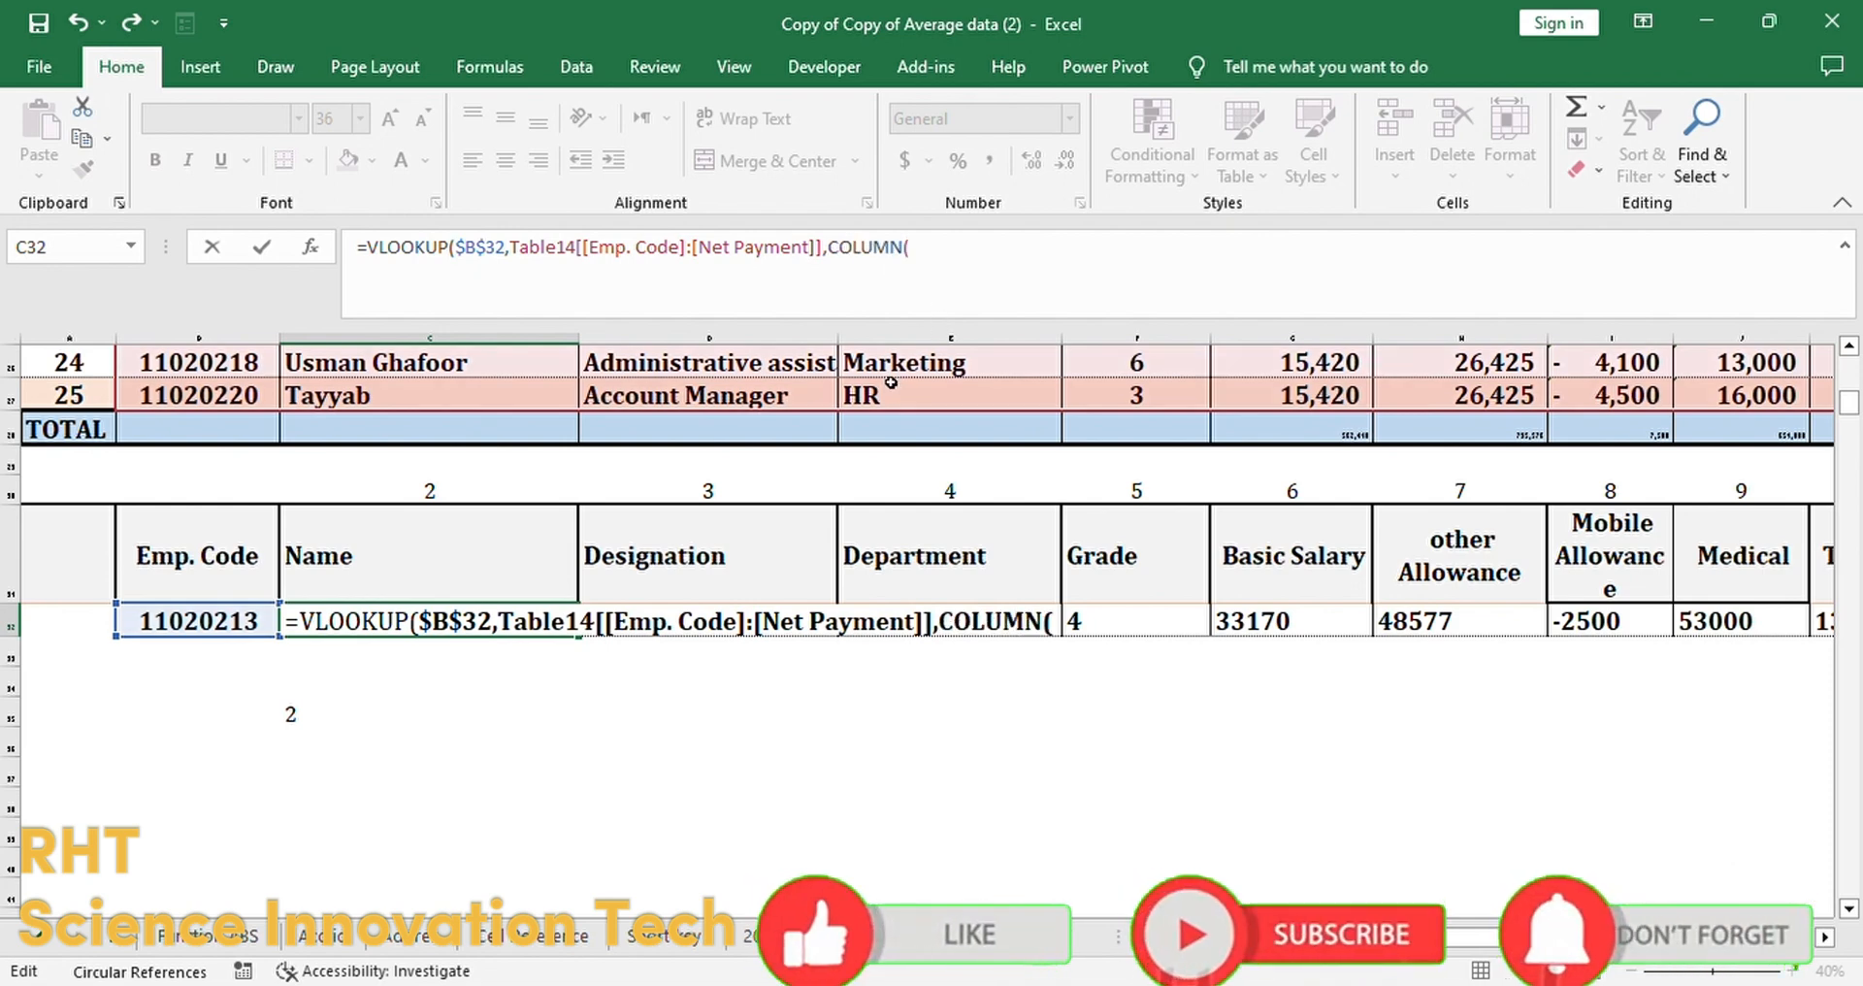
click(369, 396)
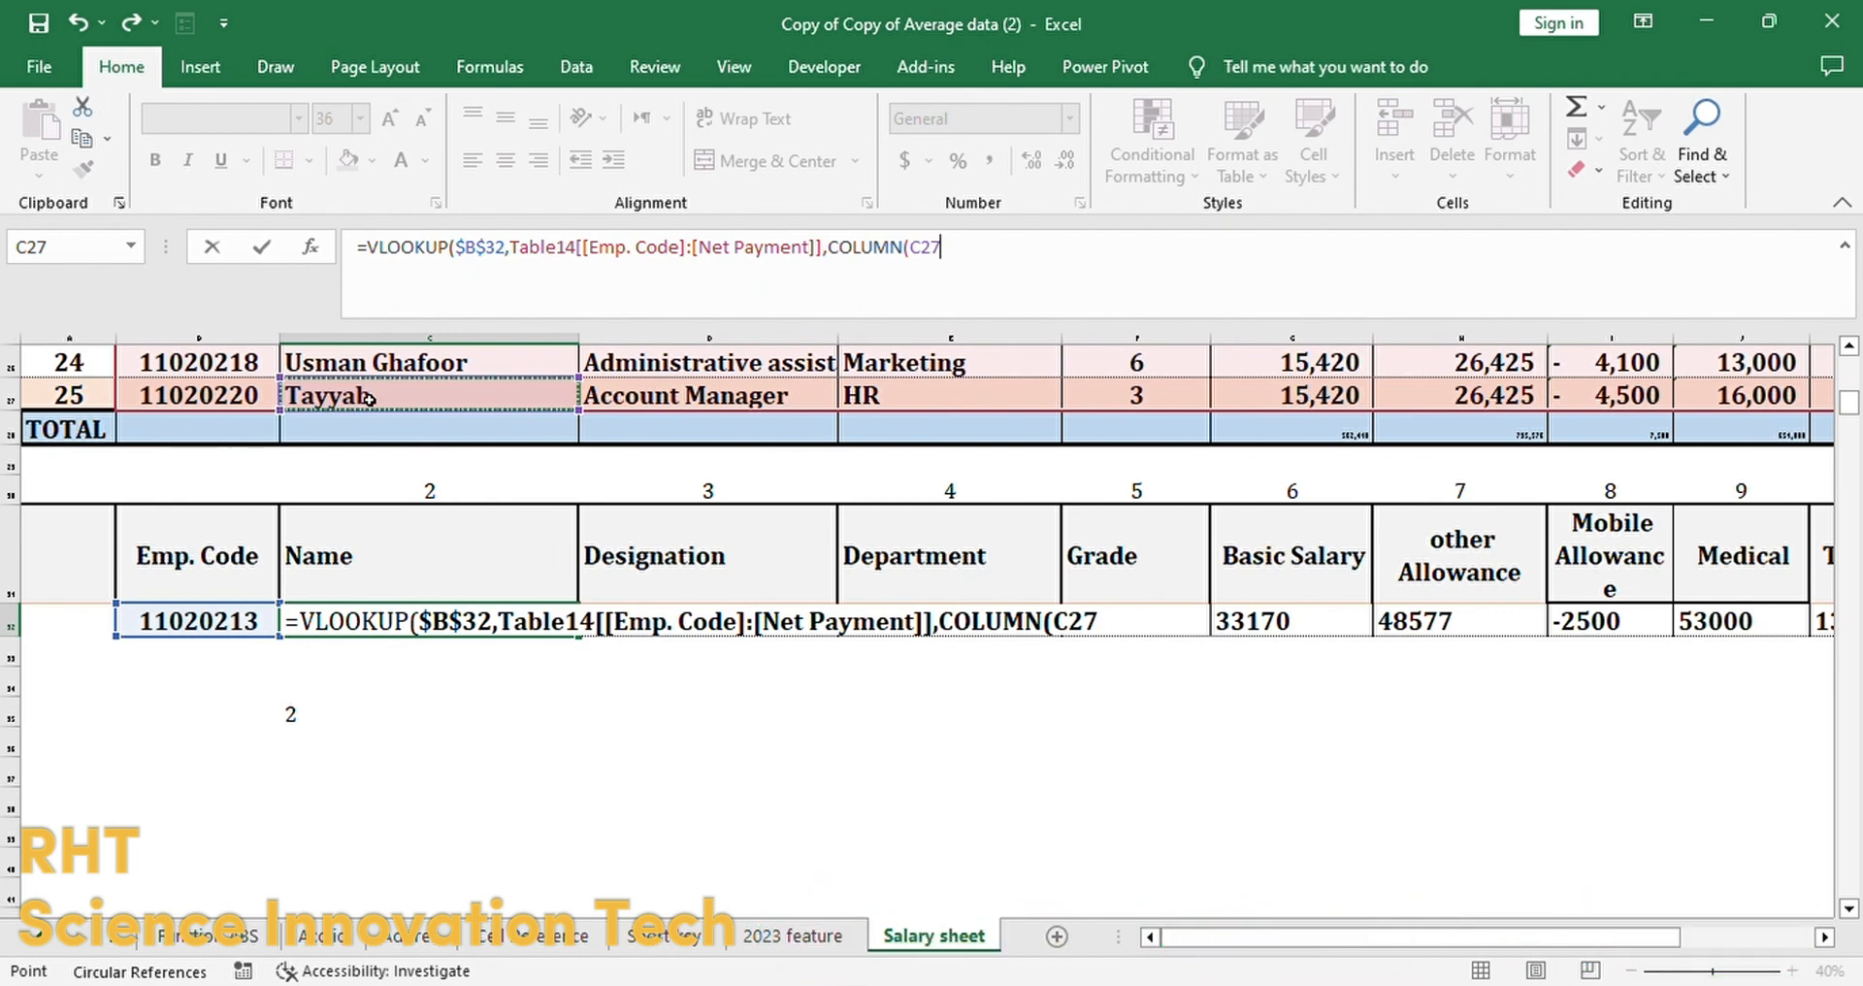
click(209, 398)
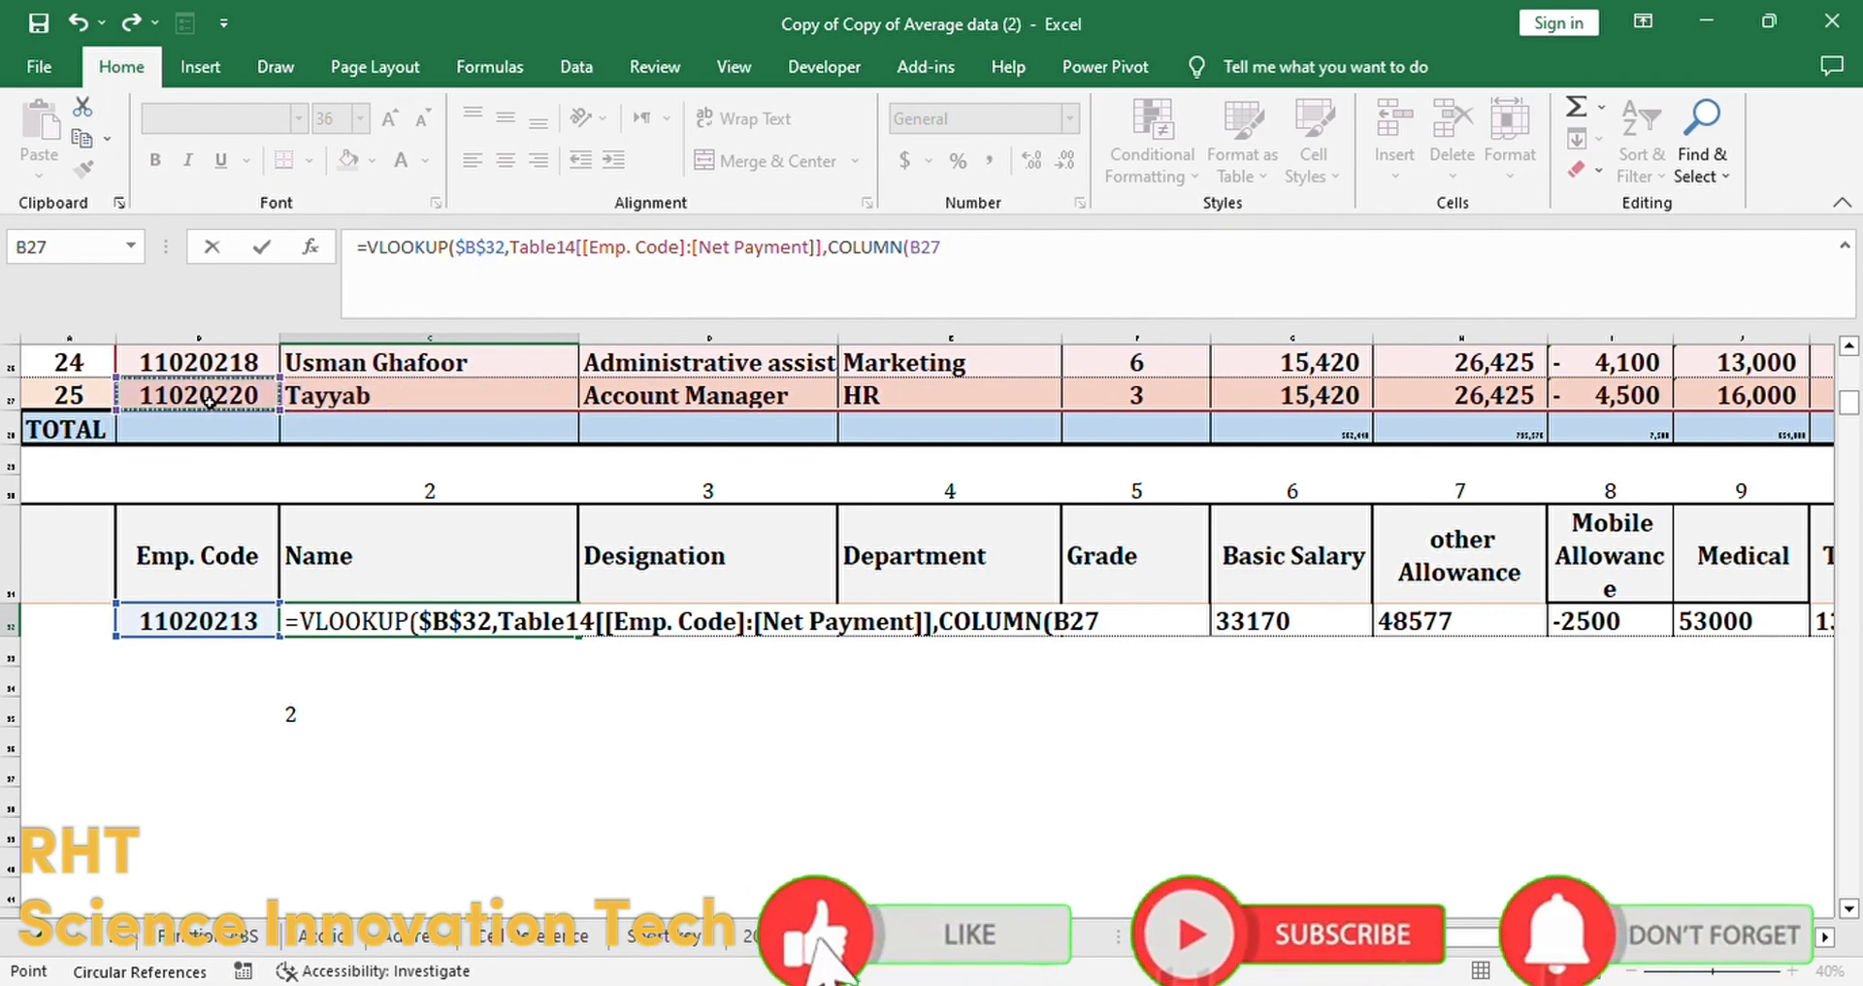
text())
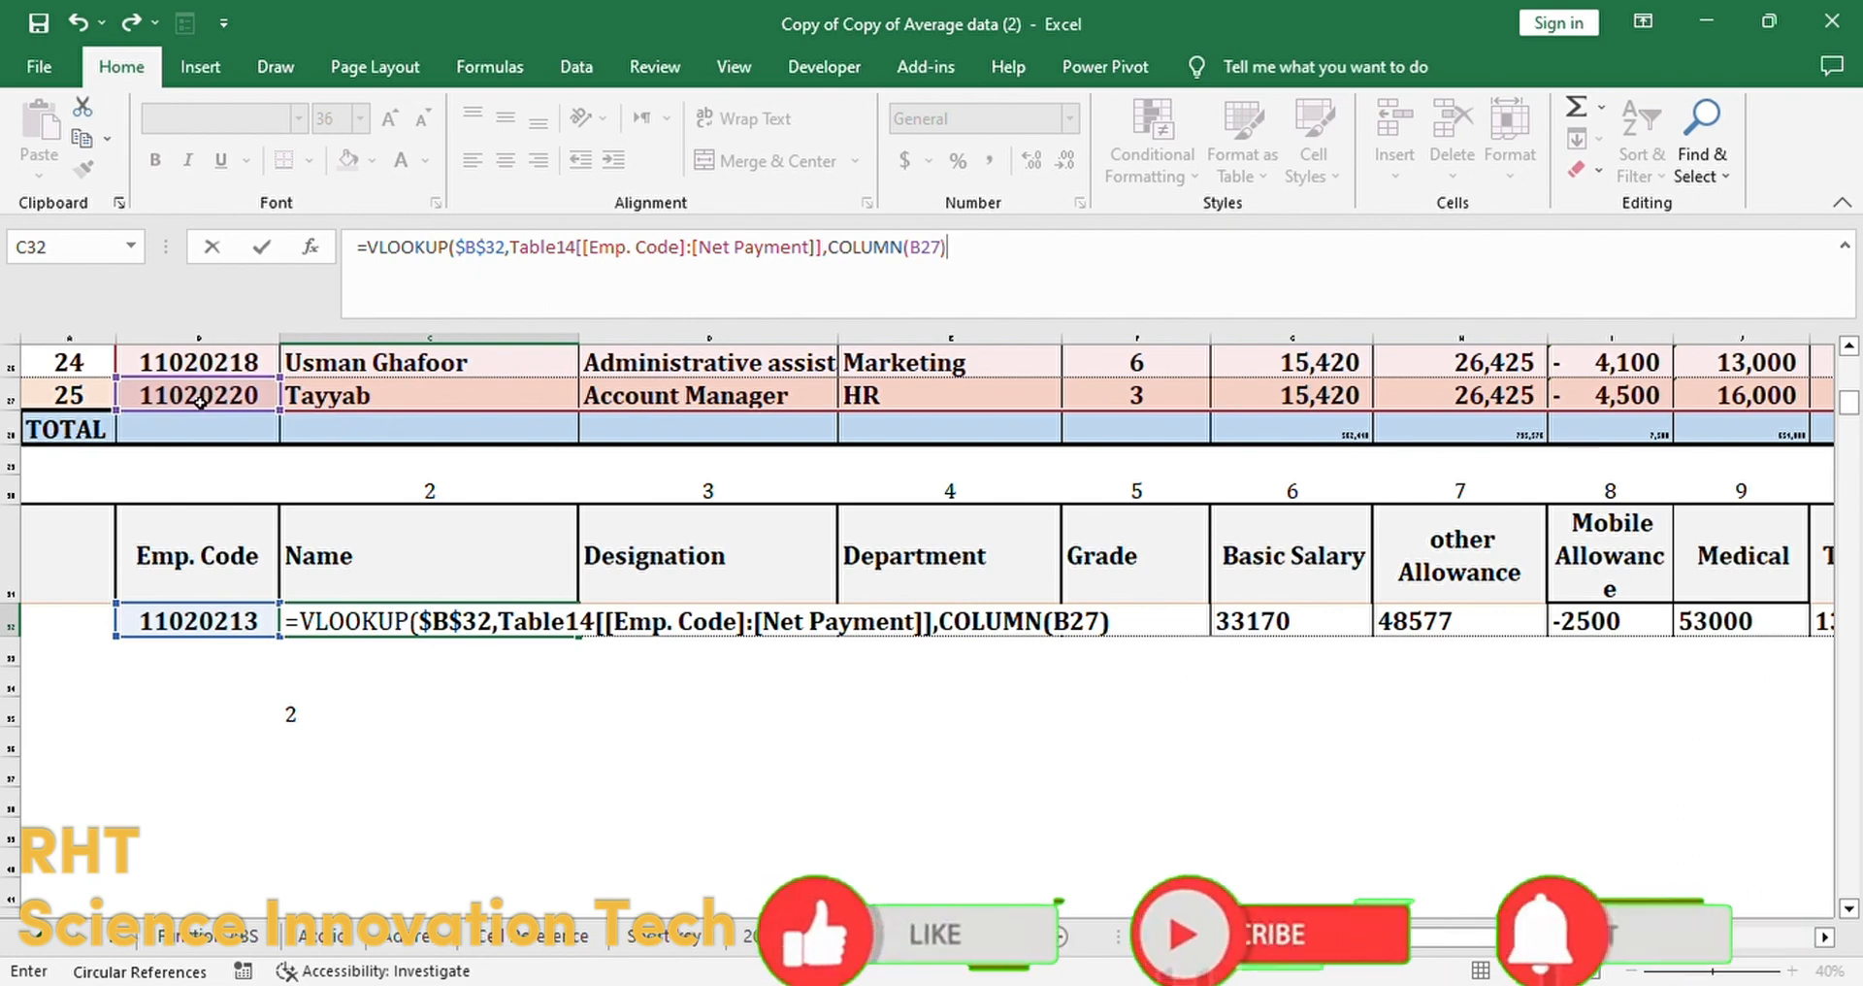
key(Return)
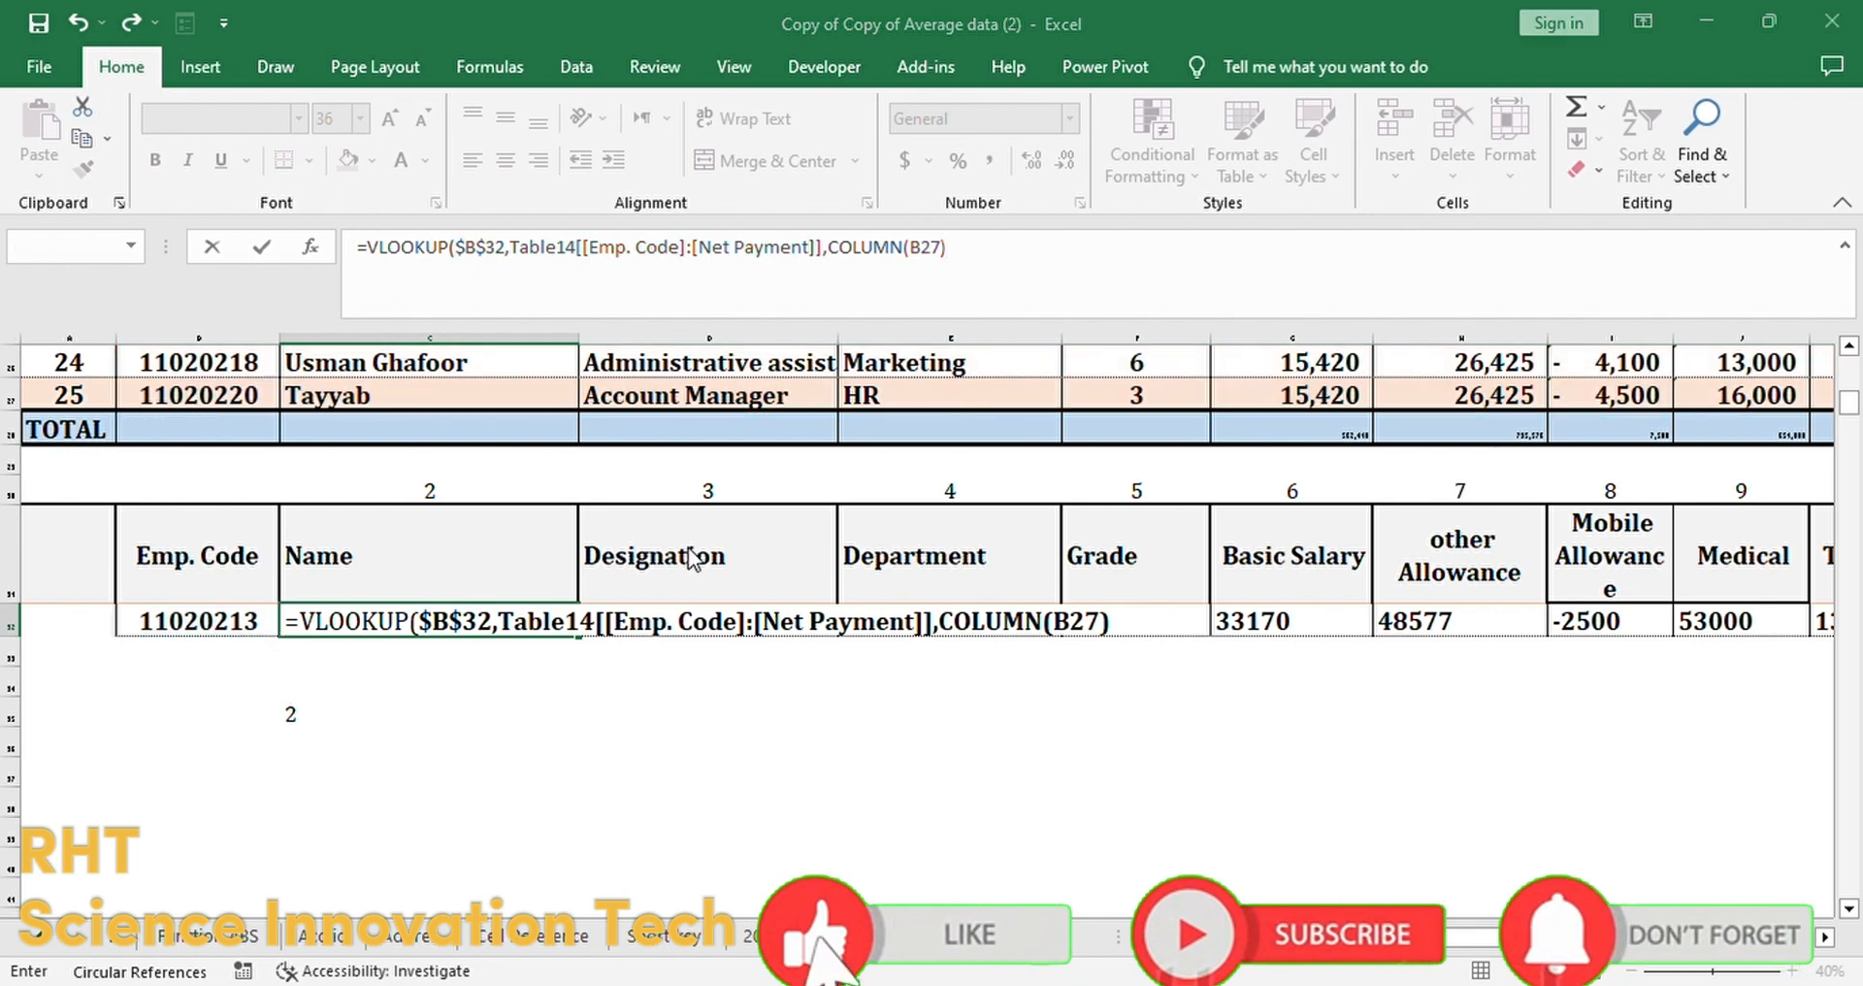
click(938, 583)
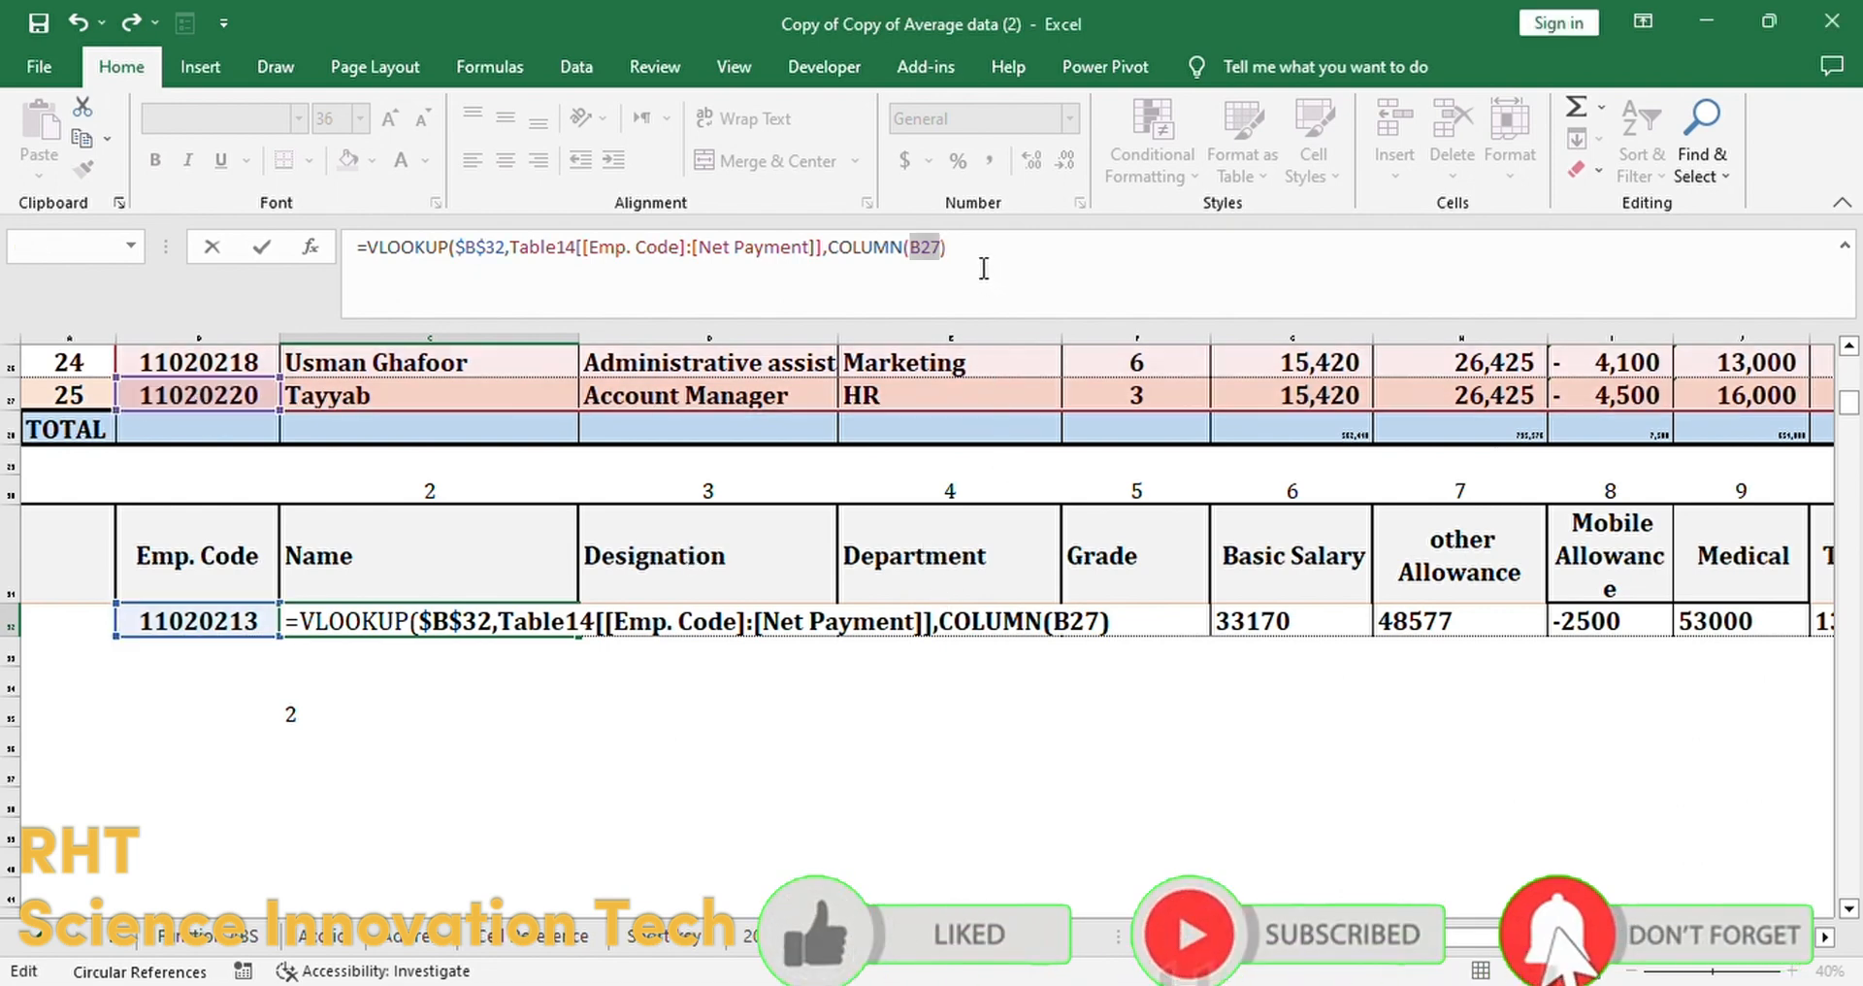
Step: Complete the VLOOKUP in C32 with FALSE as the match type and fill it across the row to the Medical column
text(,)
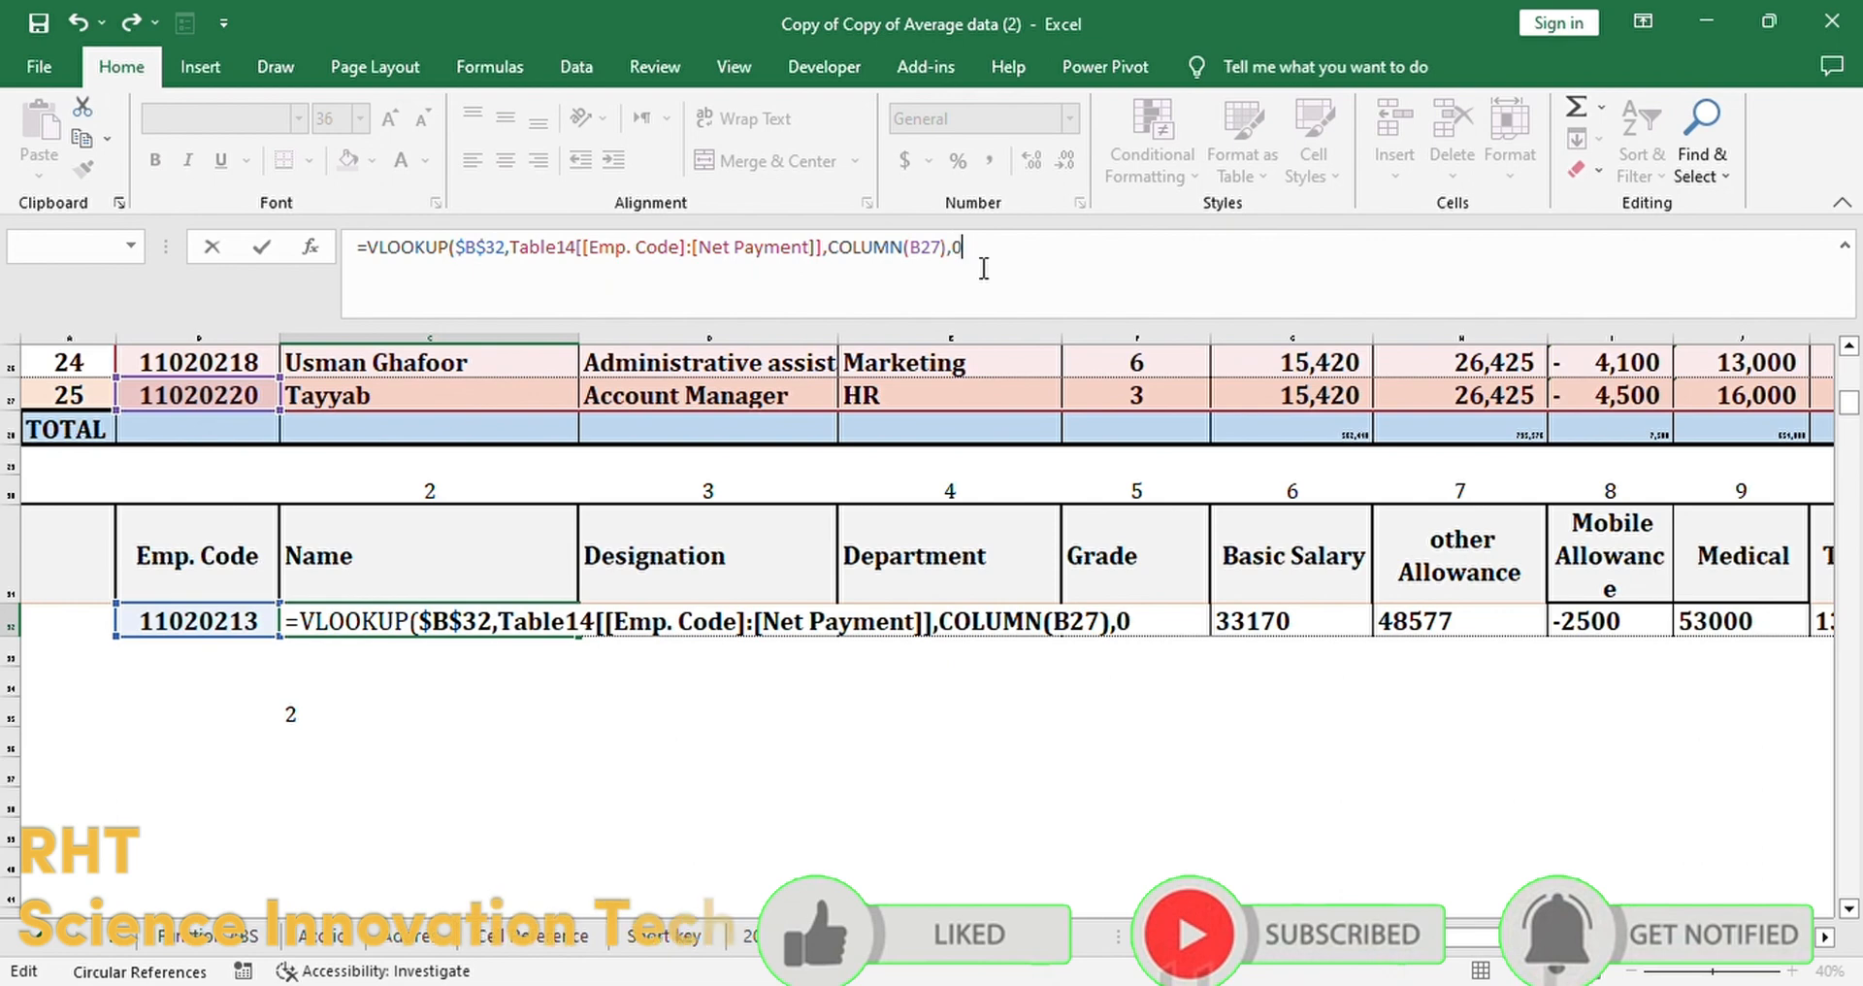
text(0)
key(BackSpace)
text(FALSE)
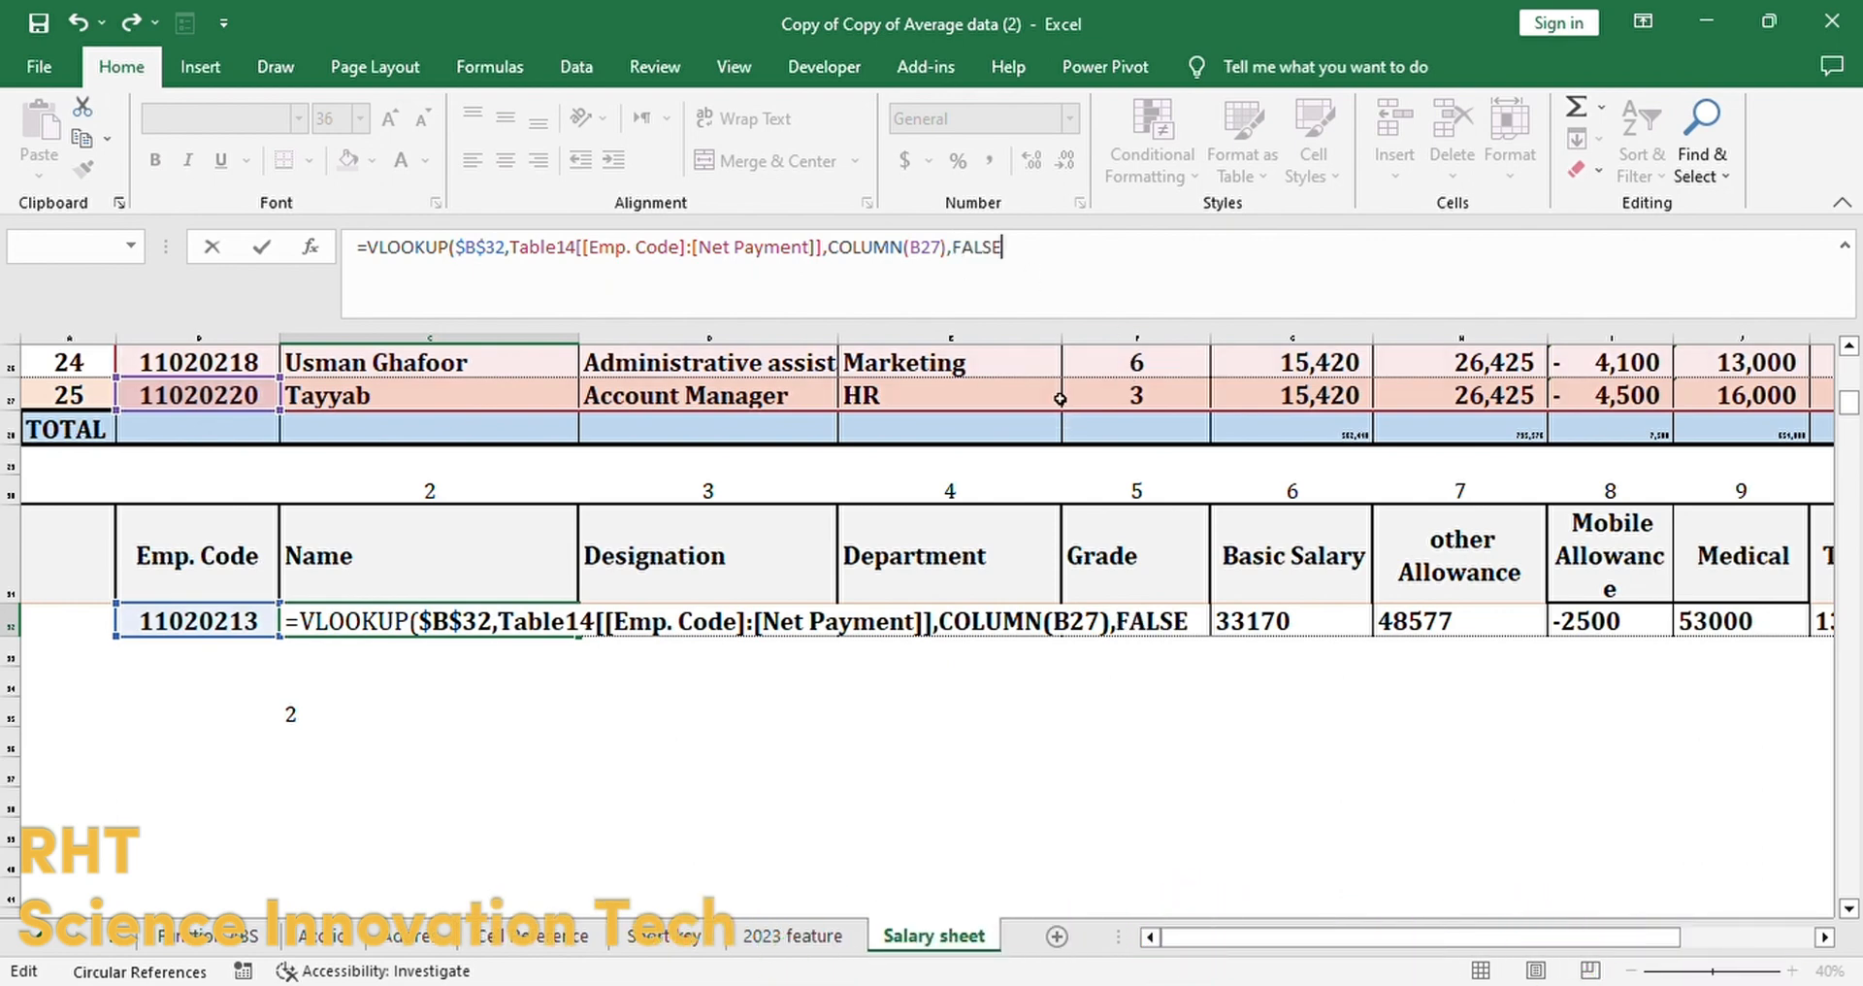
key(Return)
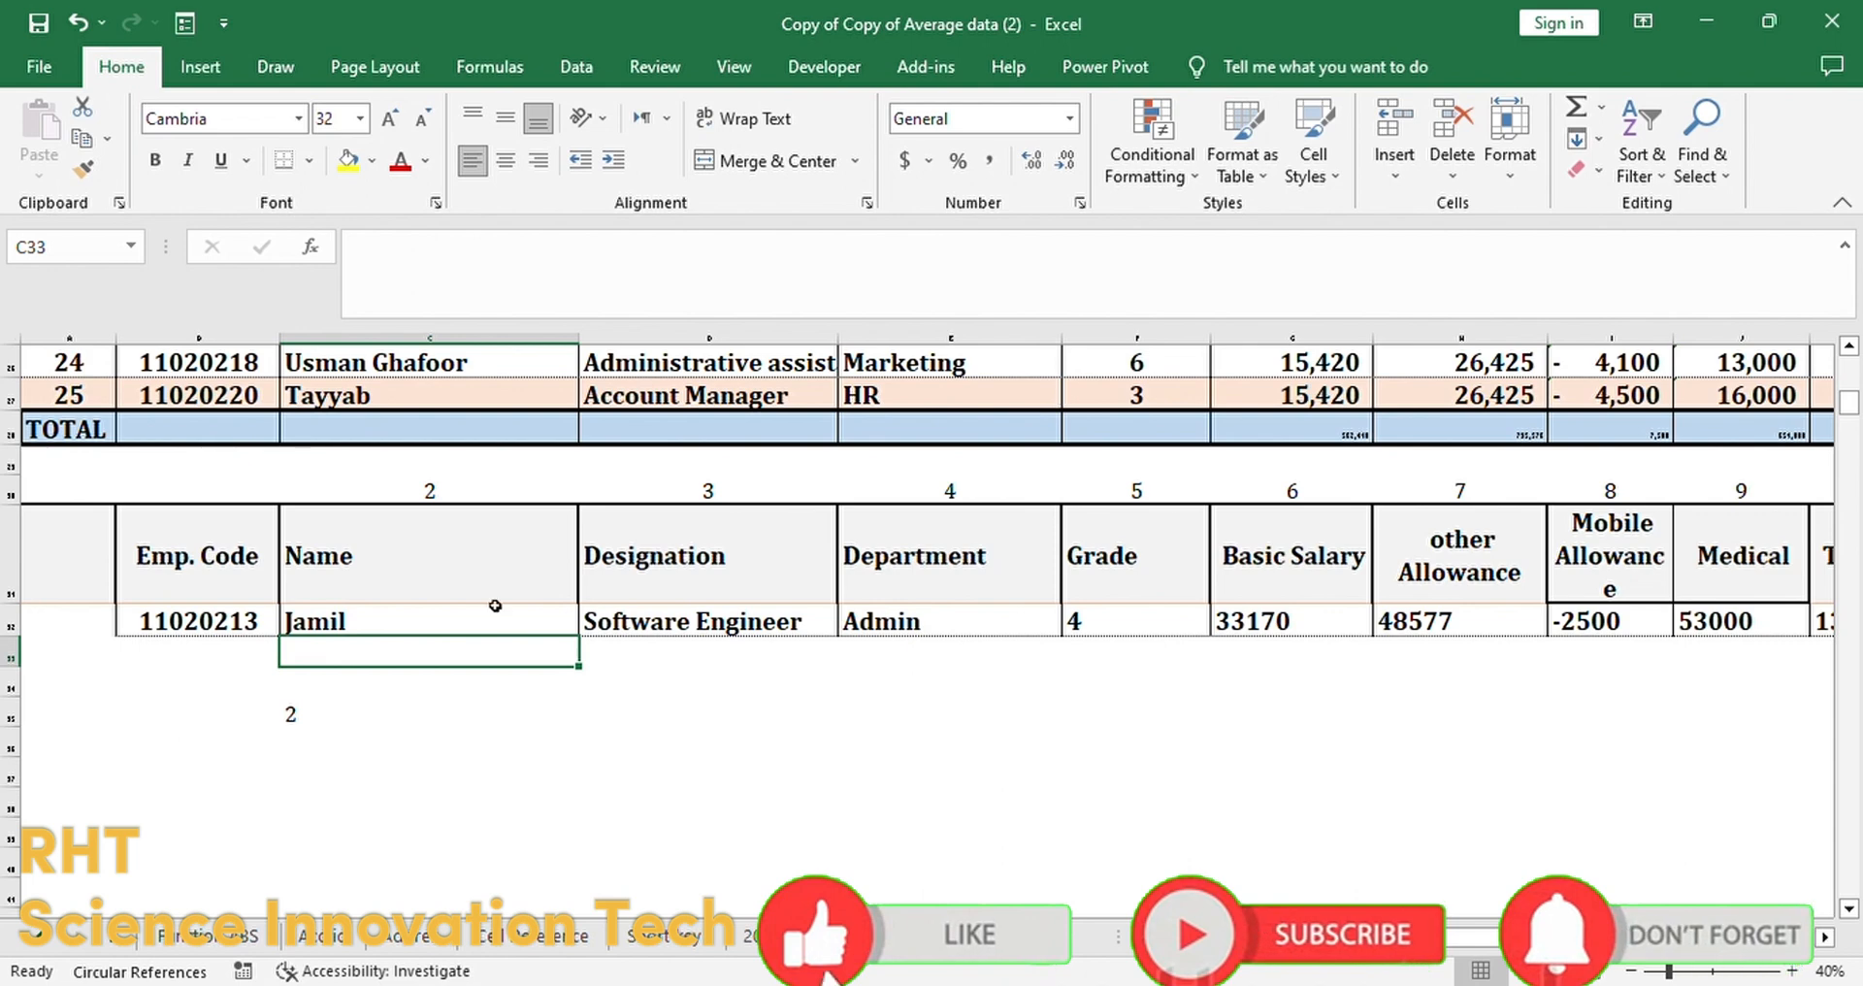
click(403, 624)
drag(579, 637, 1750, 634)
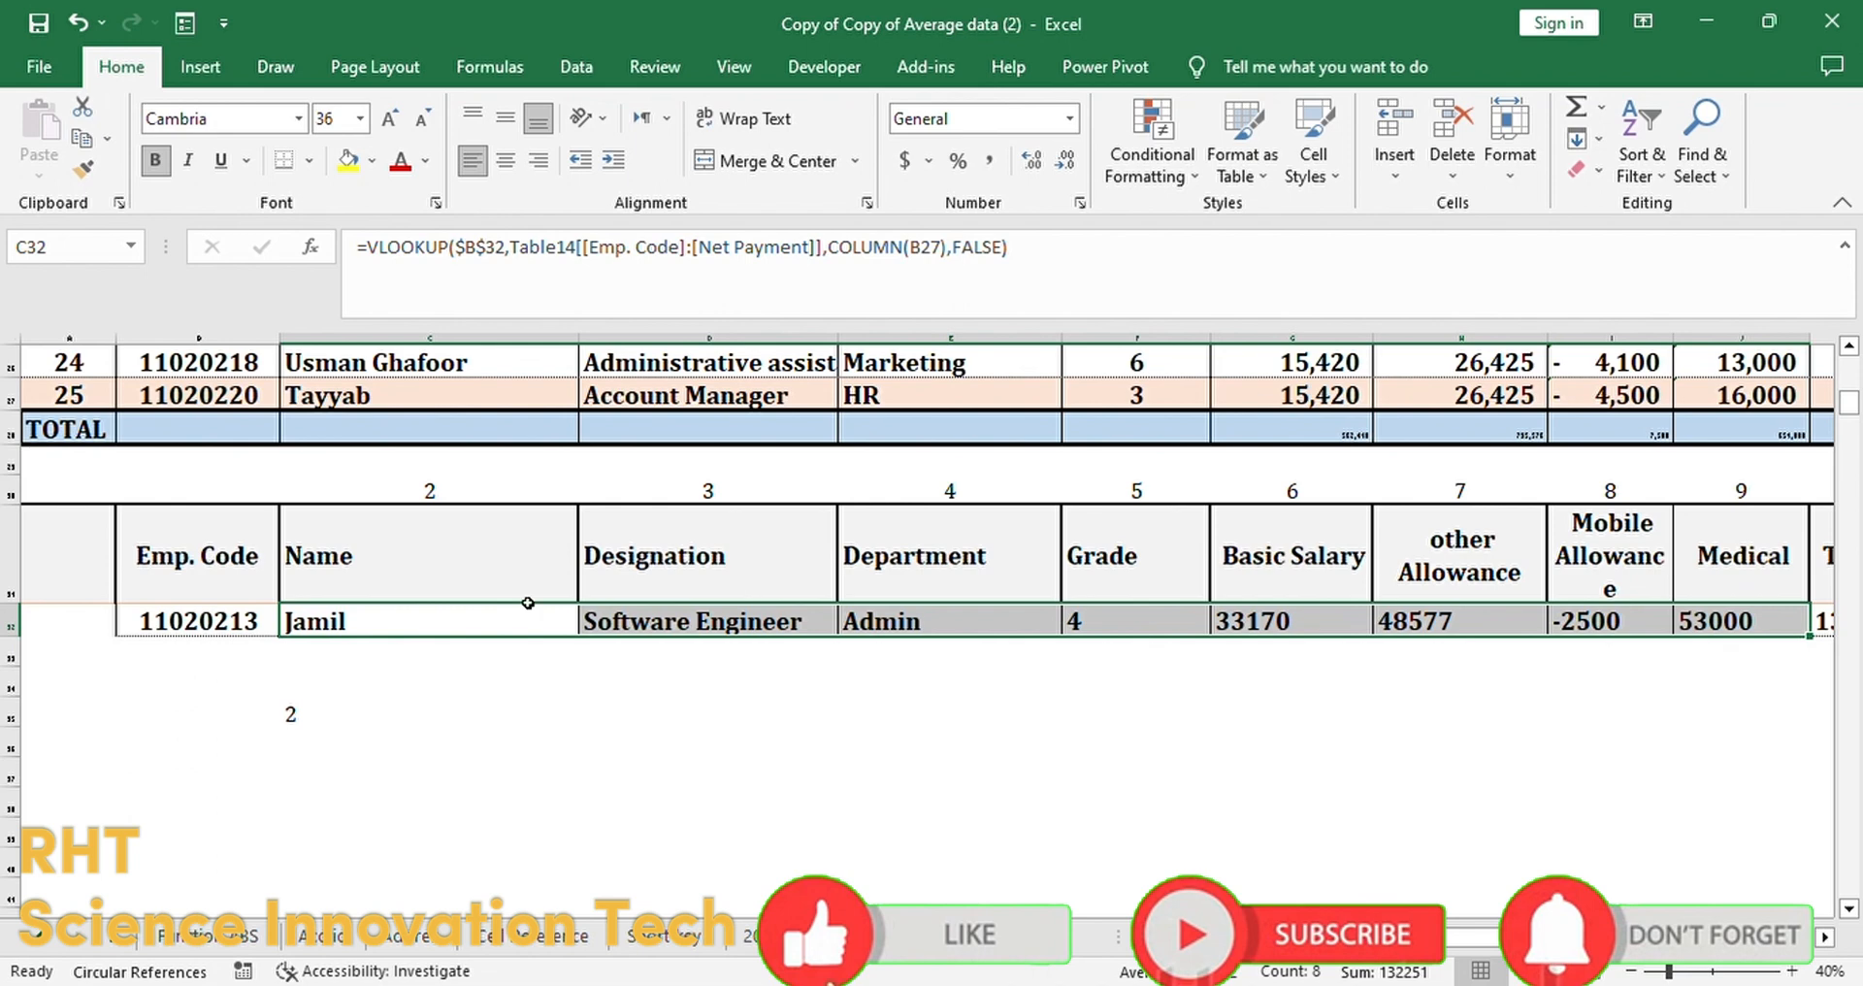
Step: Clear the lookup results beside the employee code in row 32, from the Name column onward
click(396, 626)
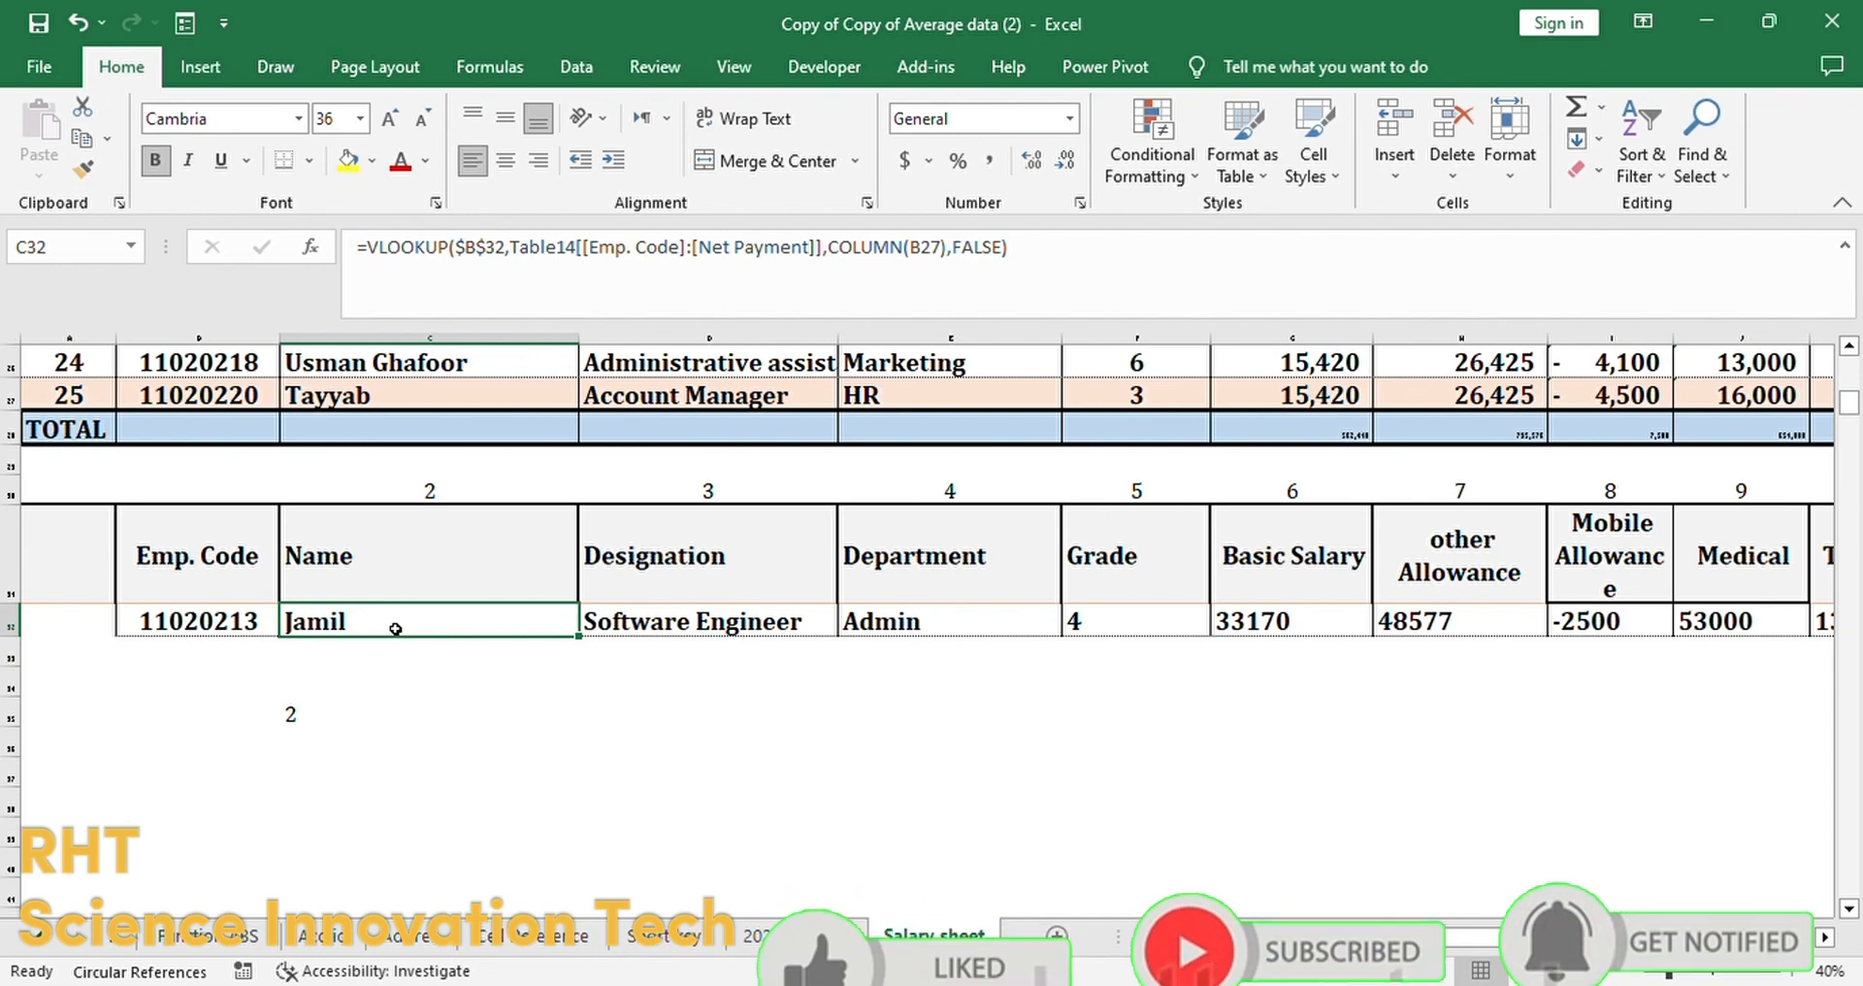
drag(660, 713, 1830, 652)
click(404, 627)
key(Delete)
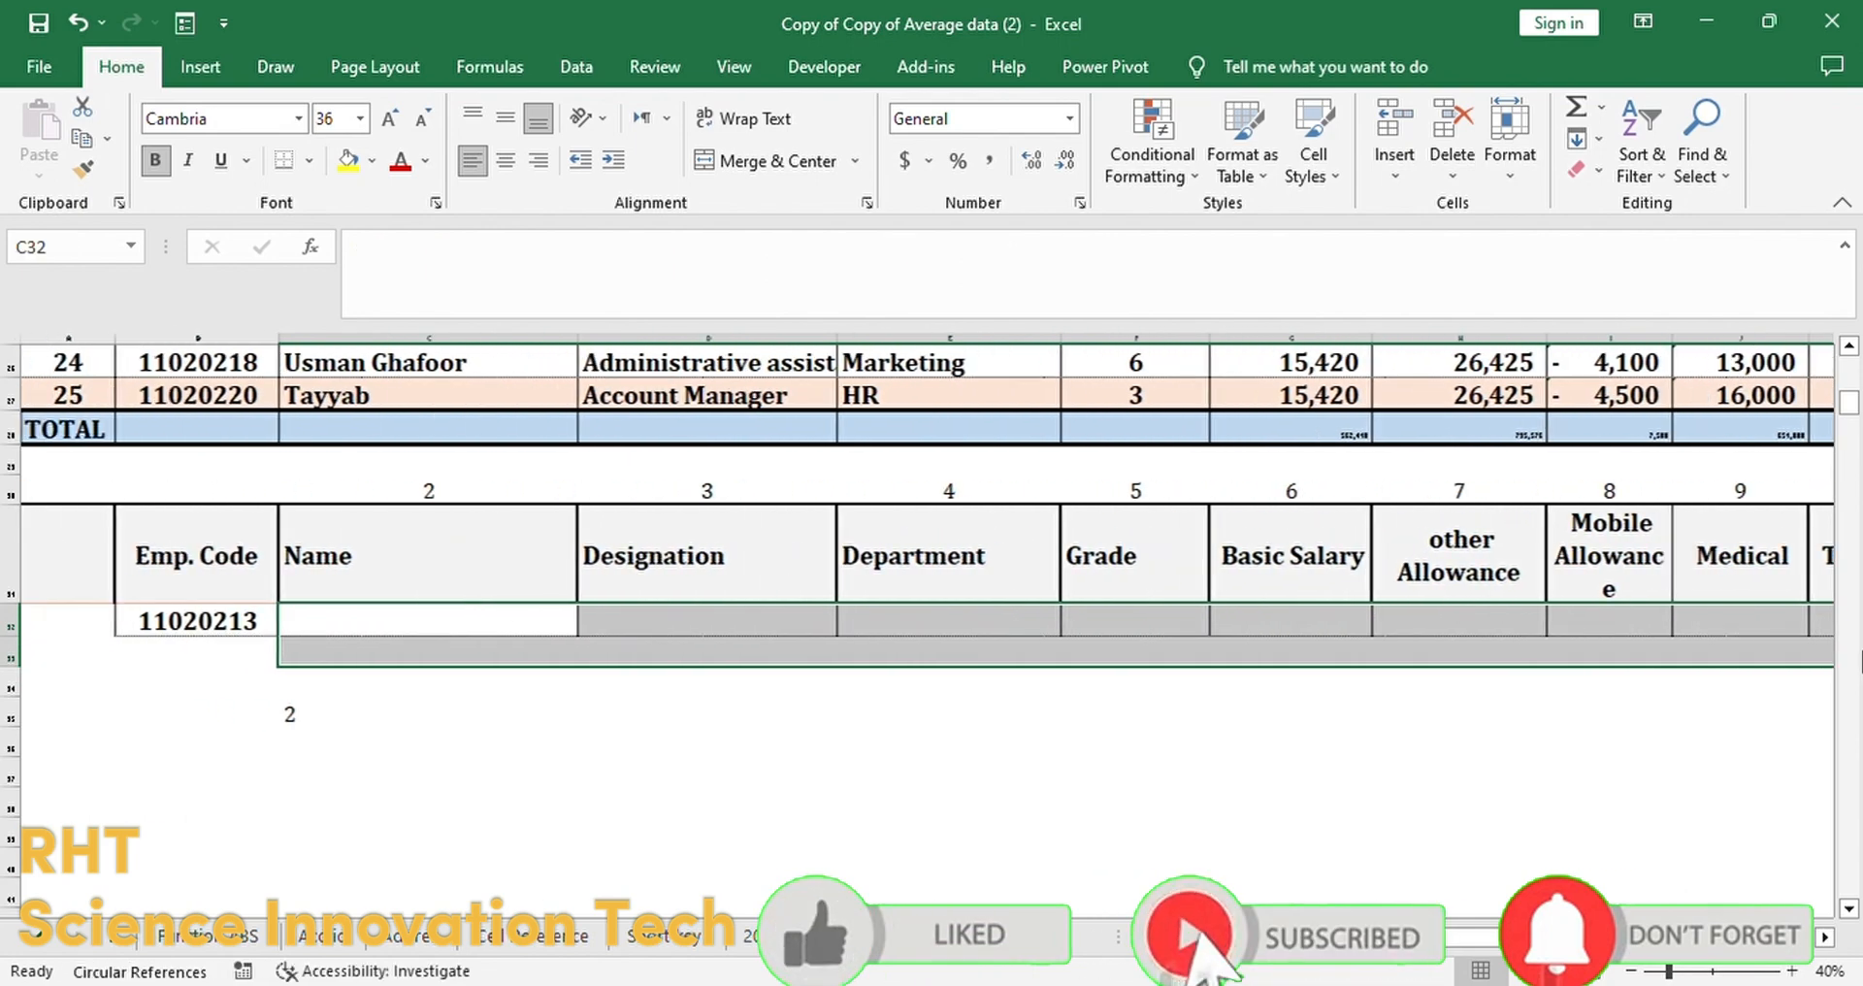
click(903, 714)
Step: Start a new VLOOKUP formula in the emptied Name cell C32
click(424, 626)
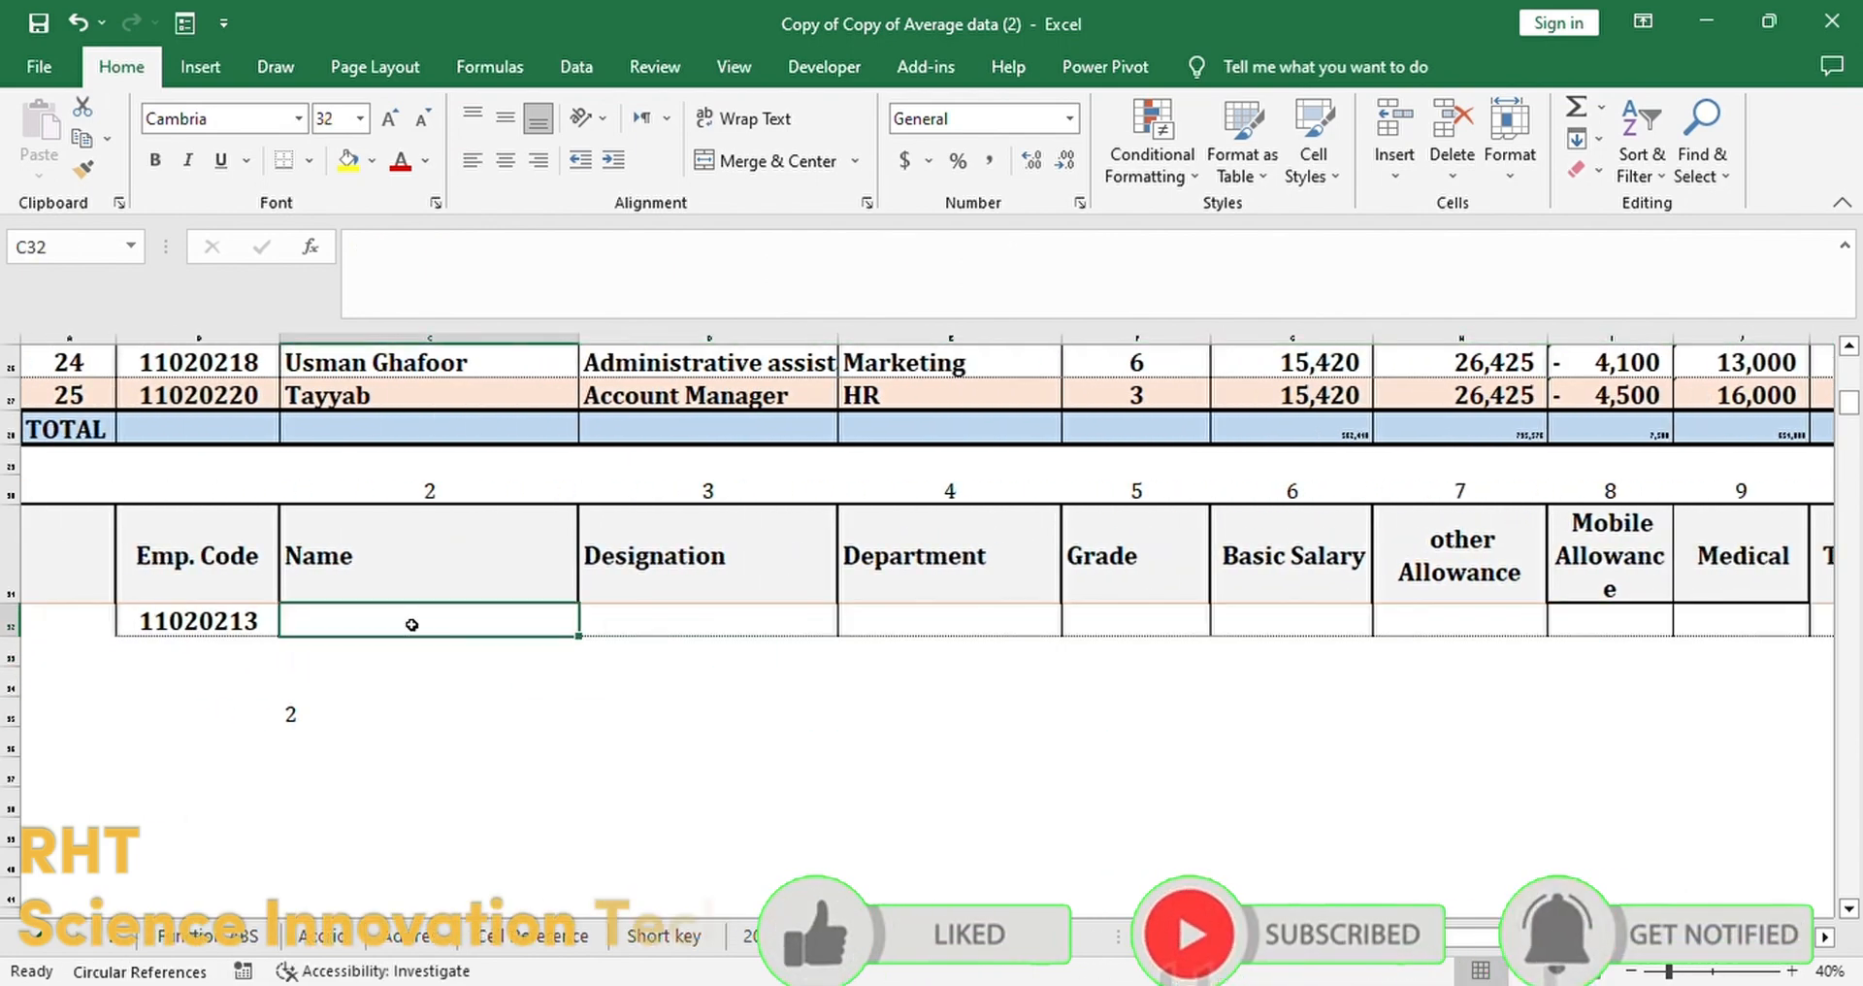
text(=v)
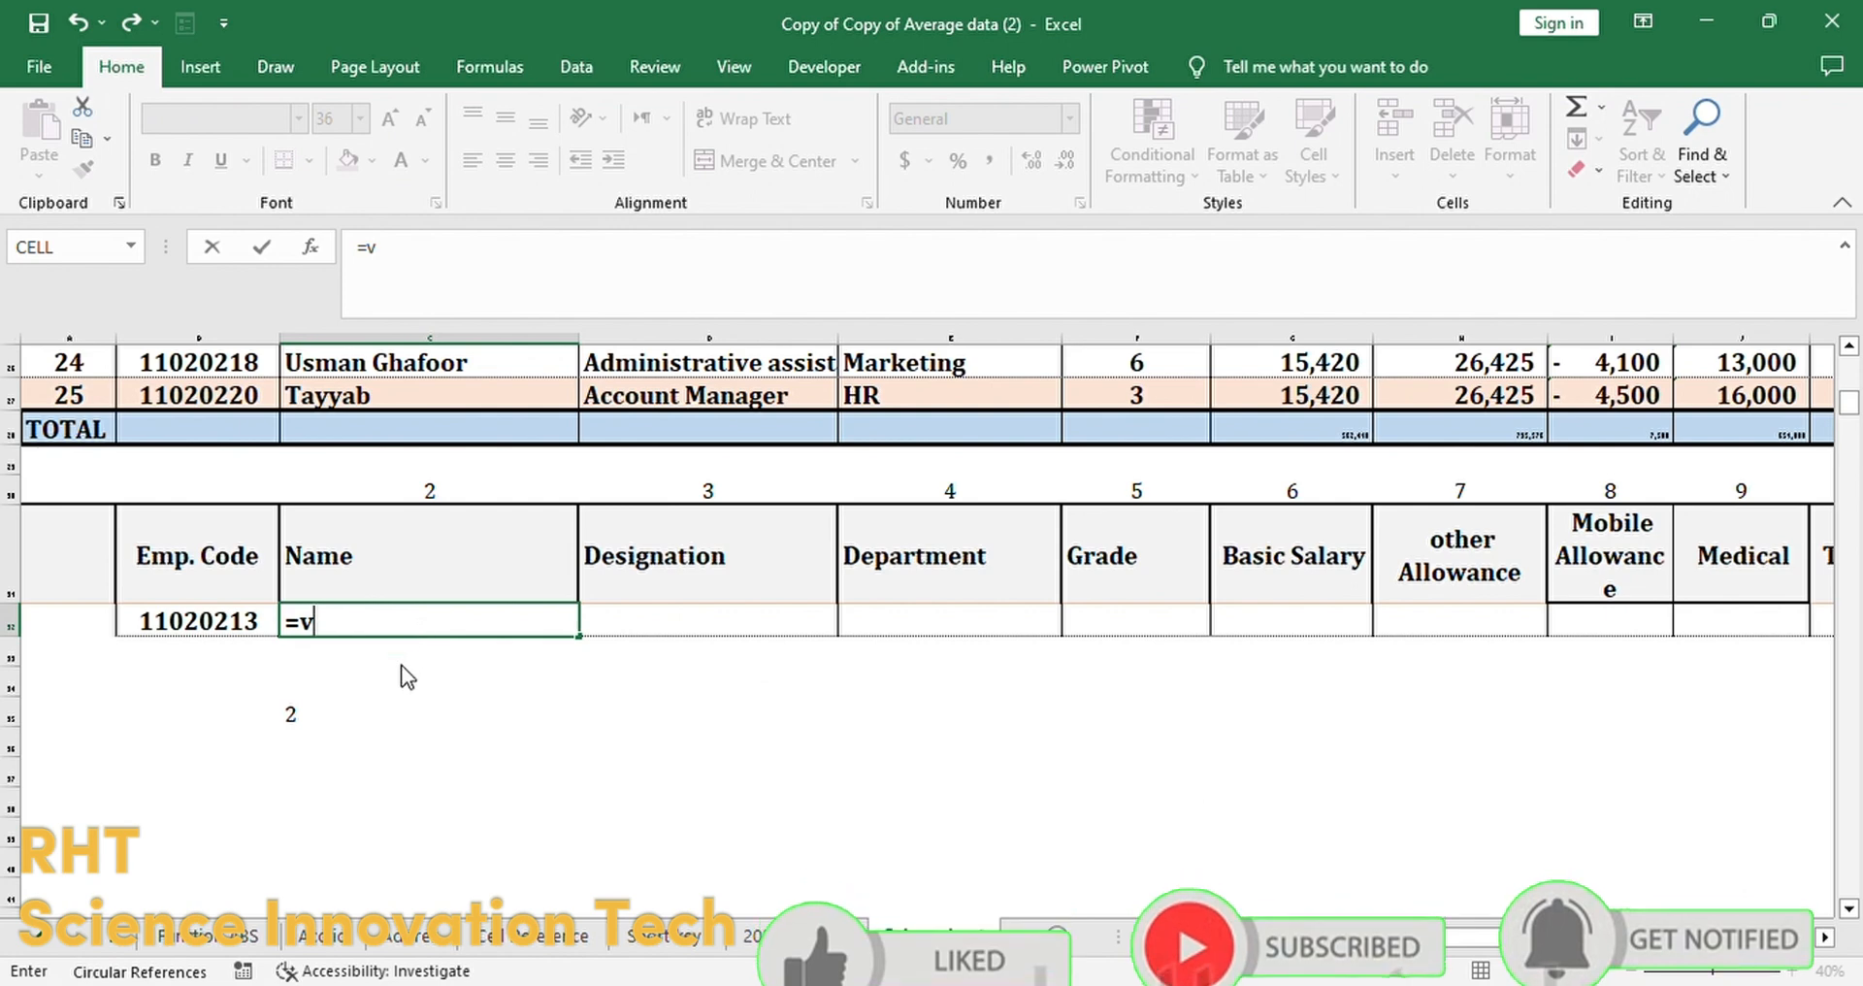
text(lo)
key(Tab)
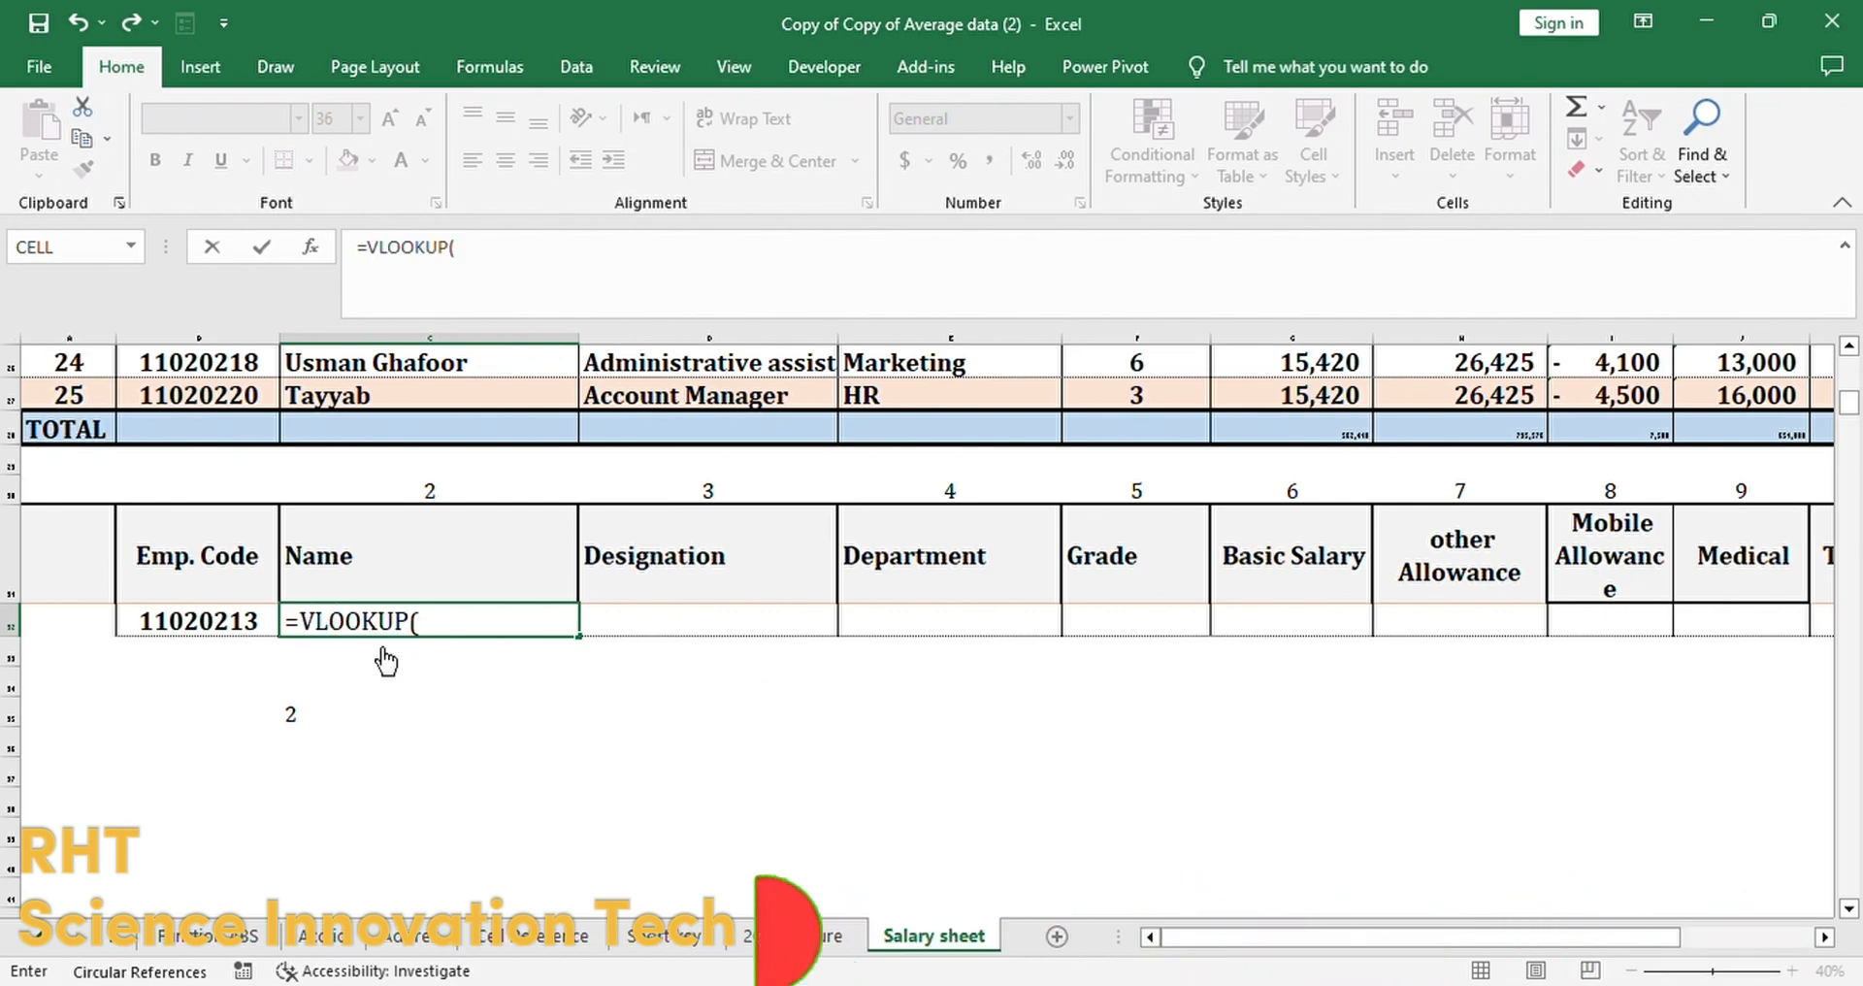
click(221, 621)
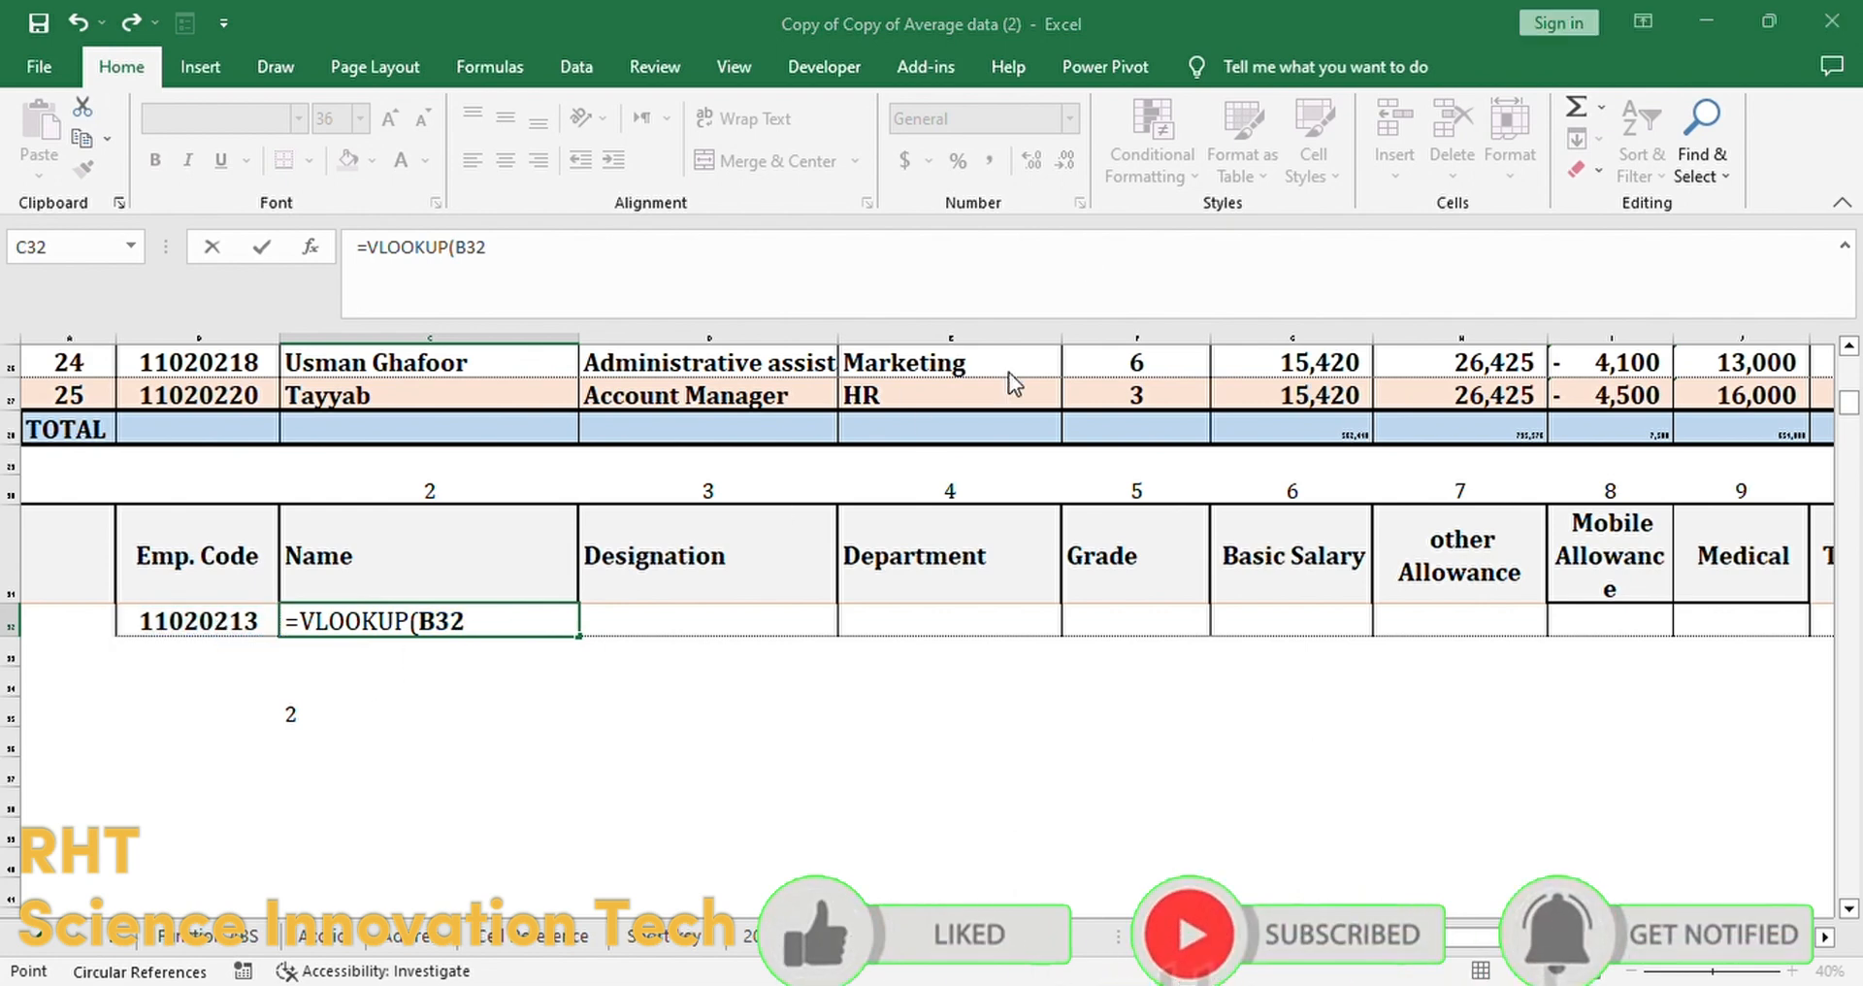
click(1075, 265)
text(\)
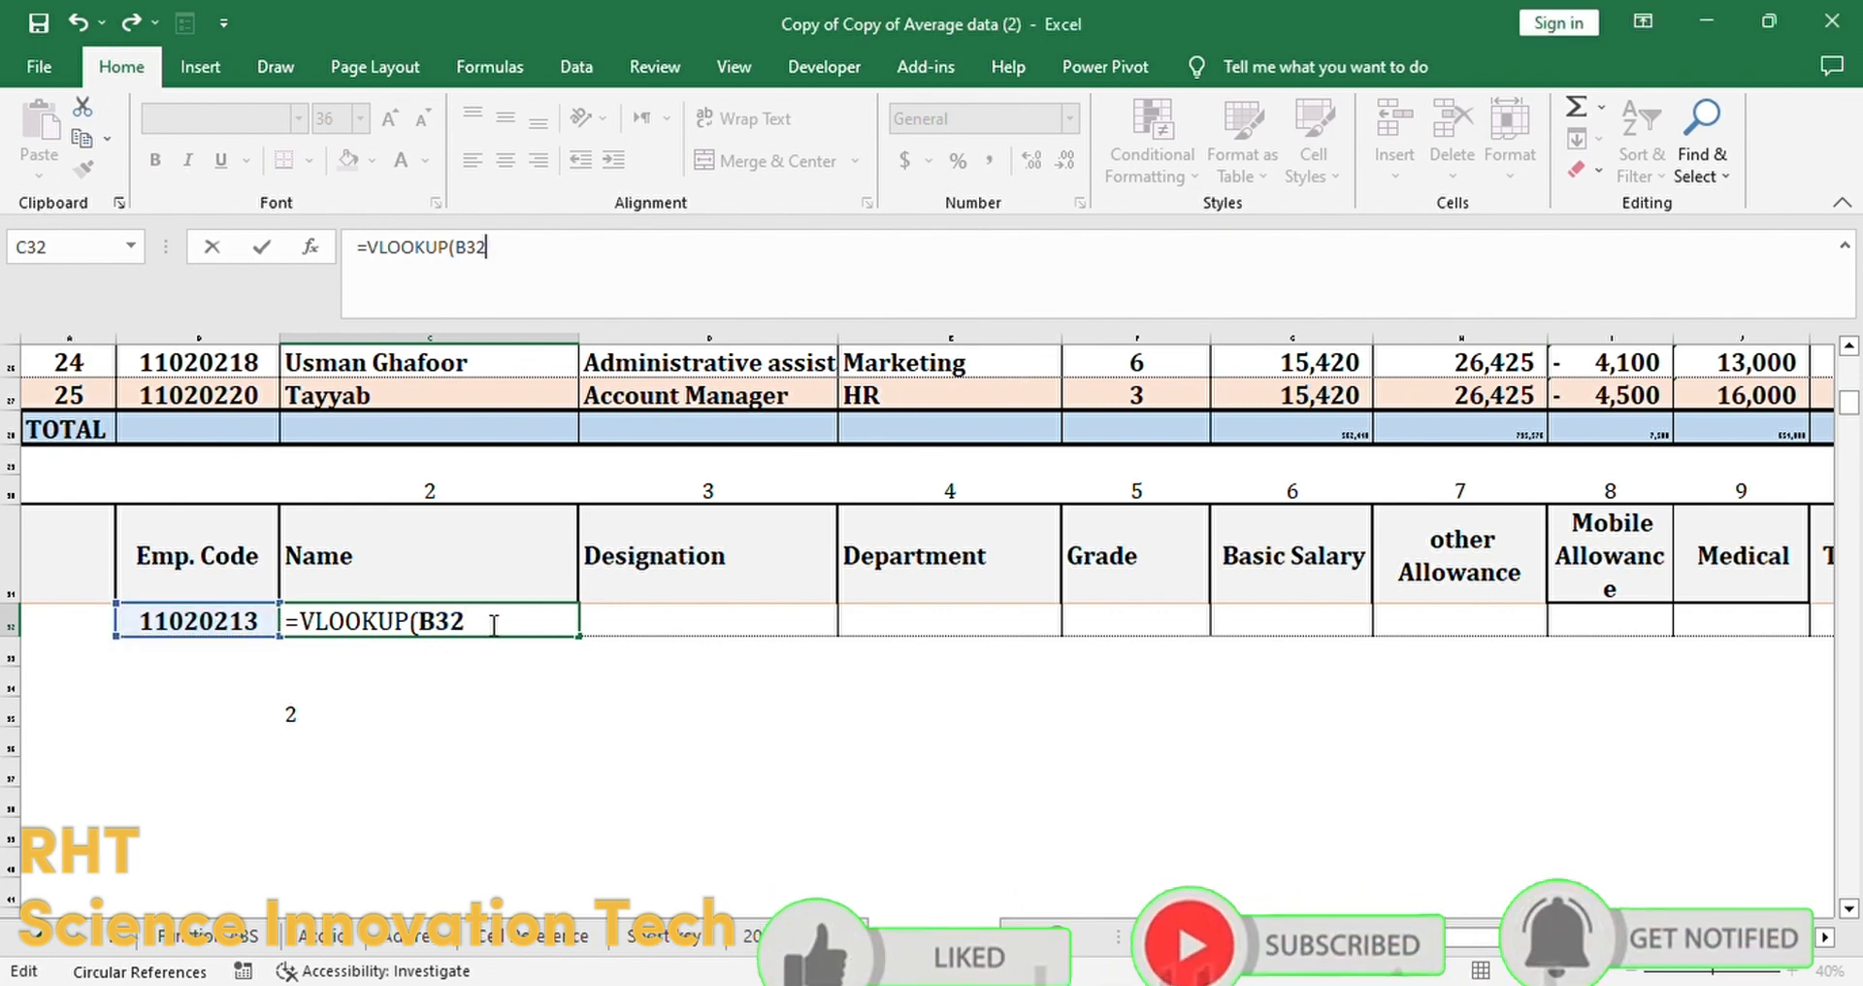
key(BackSpace)
key(BackSpace)
key(BackSpace)
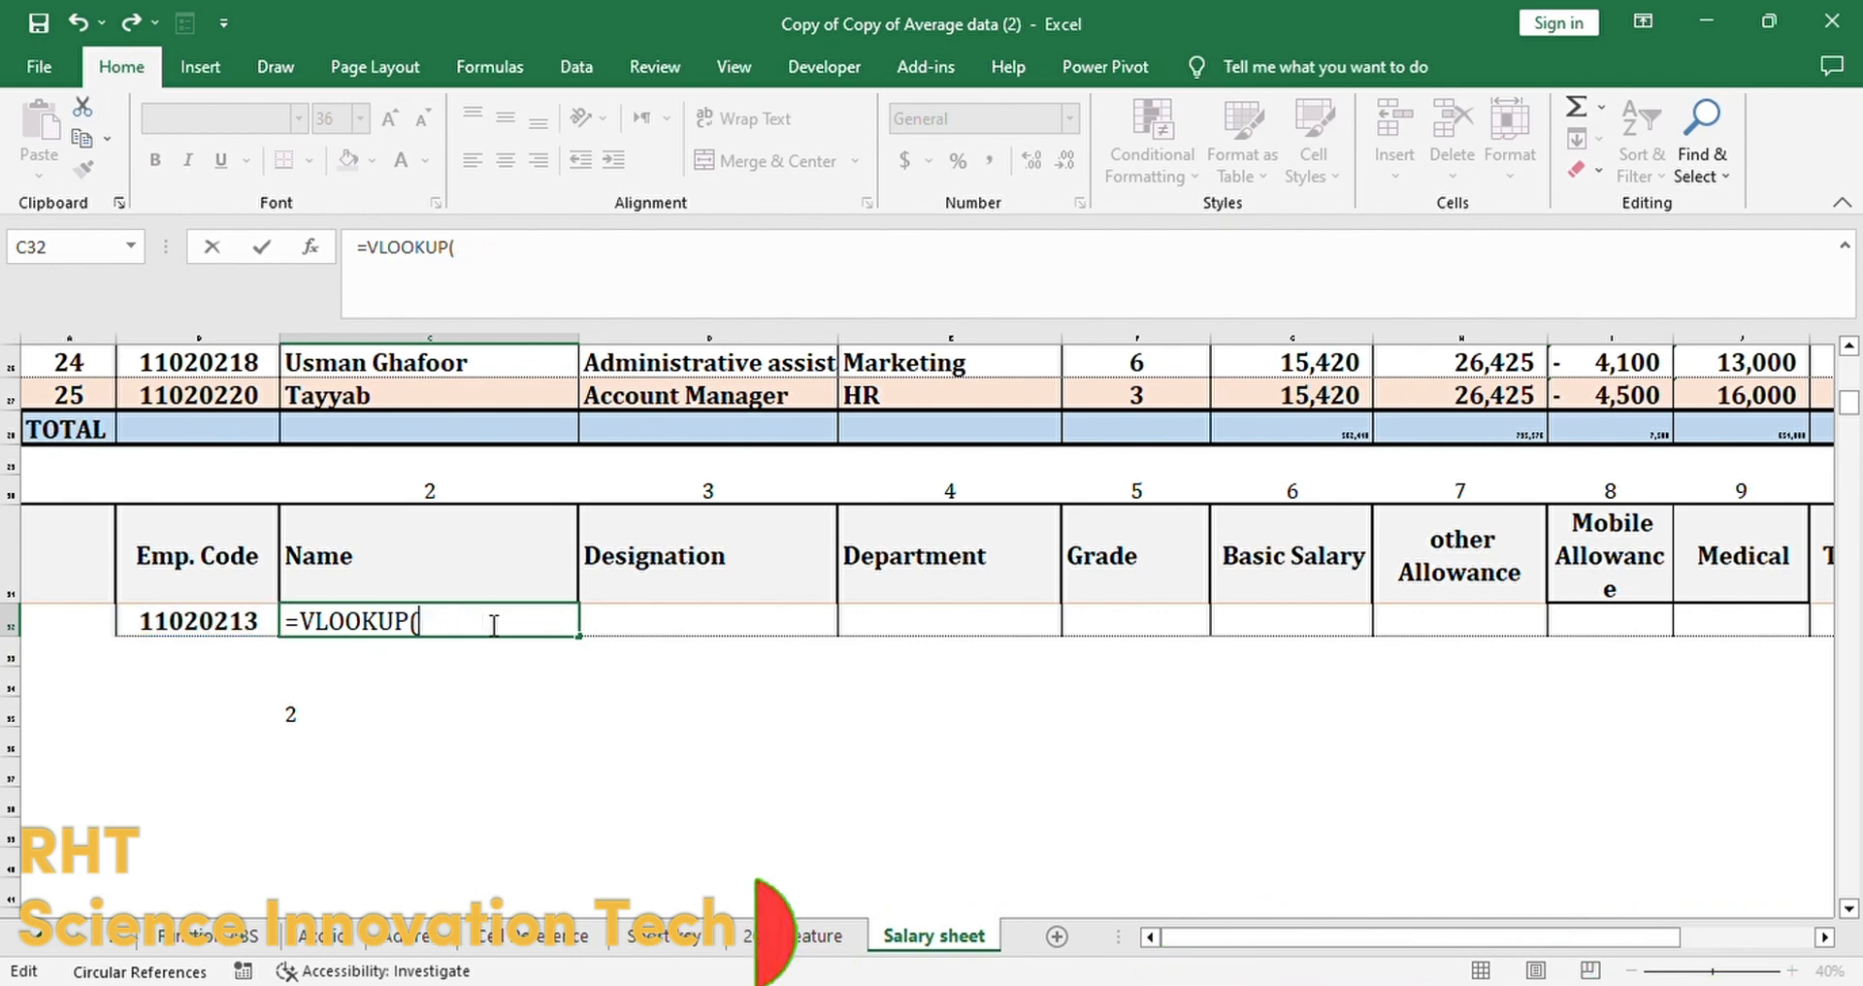
Step: Set the VLOOKUP's lookup value to the absolute reference $B$32, followed by a comma
click(203, 626)
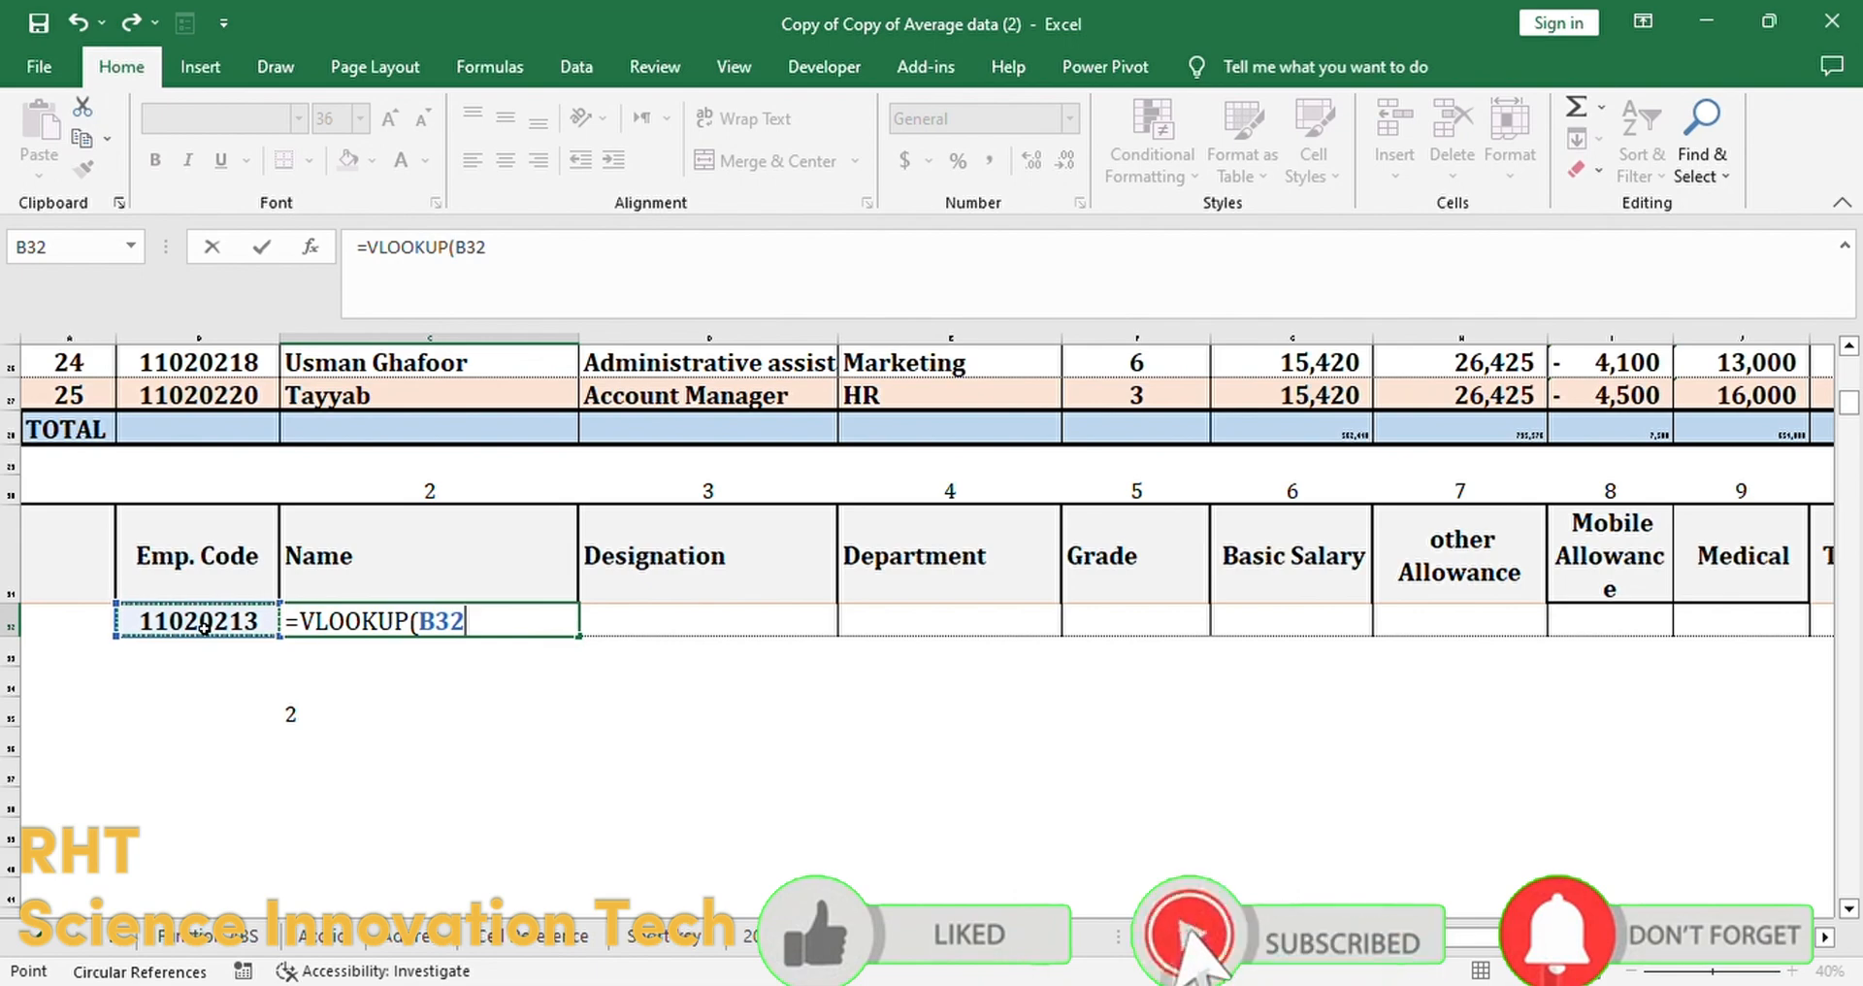
key(F4)
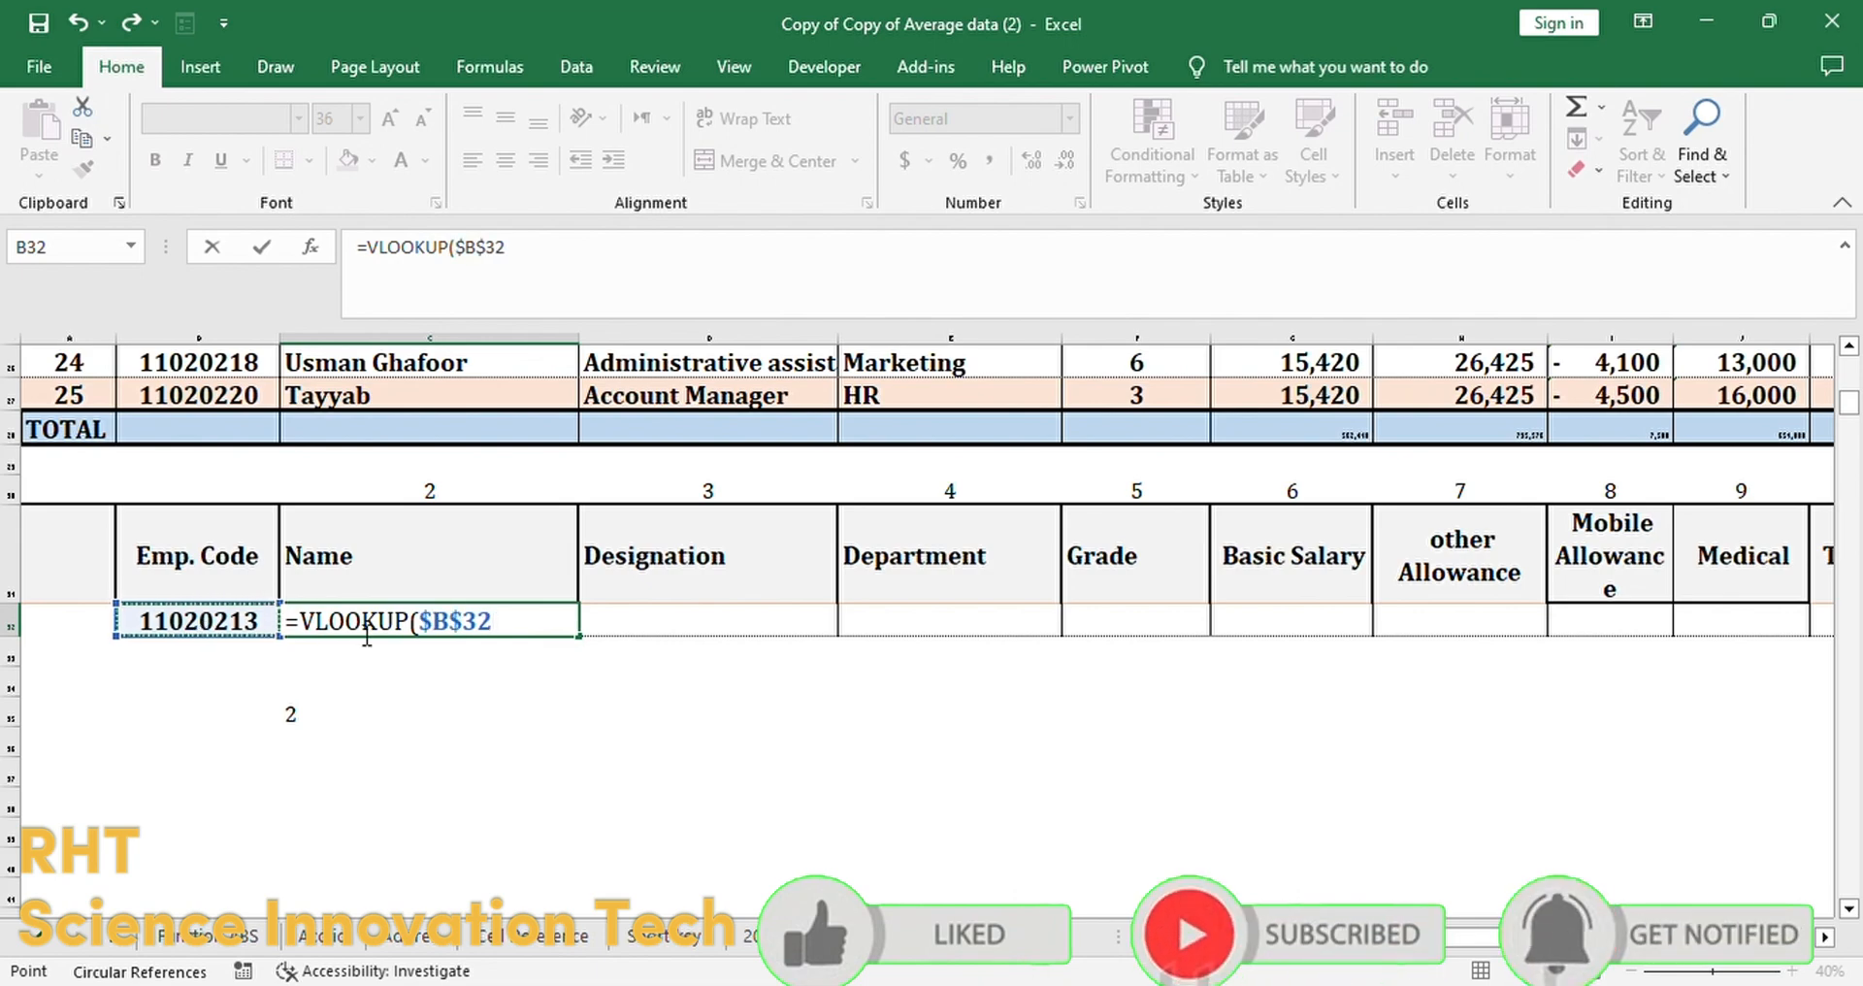
text(,)
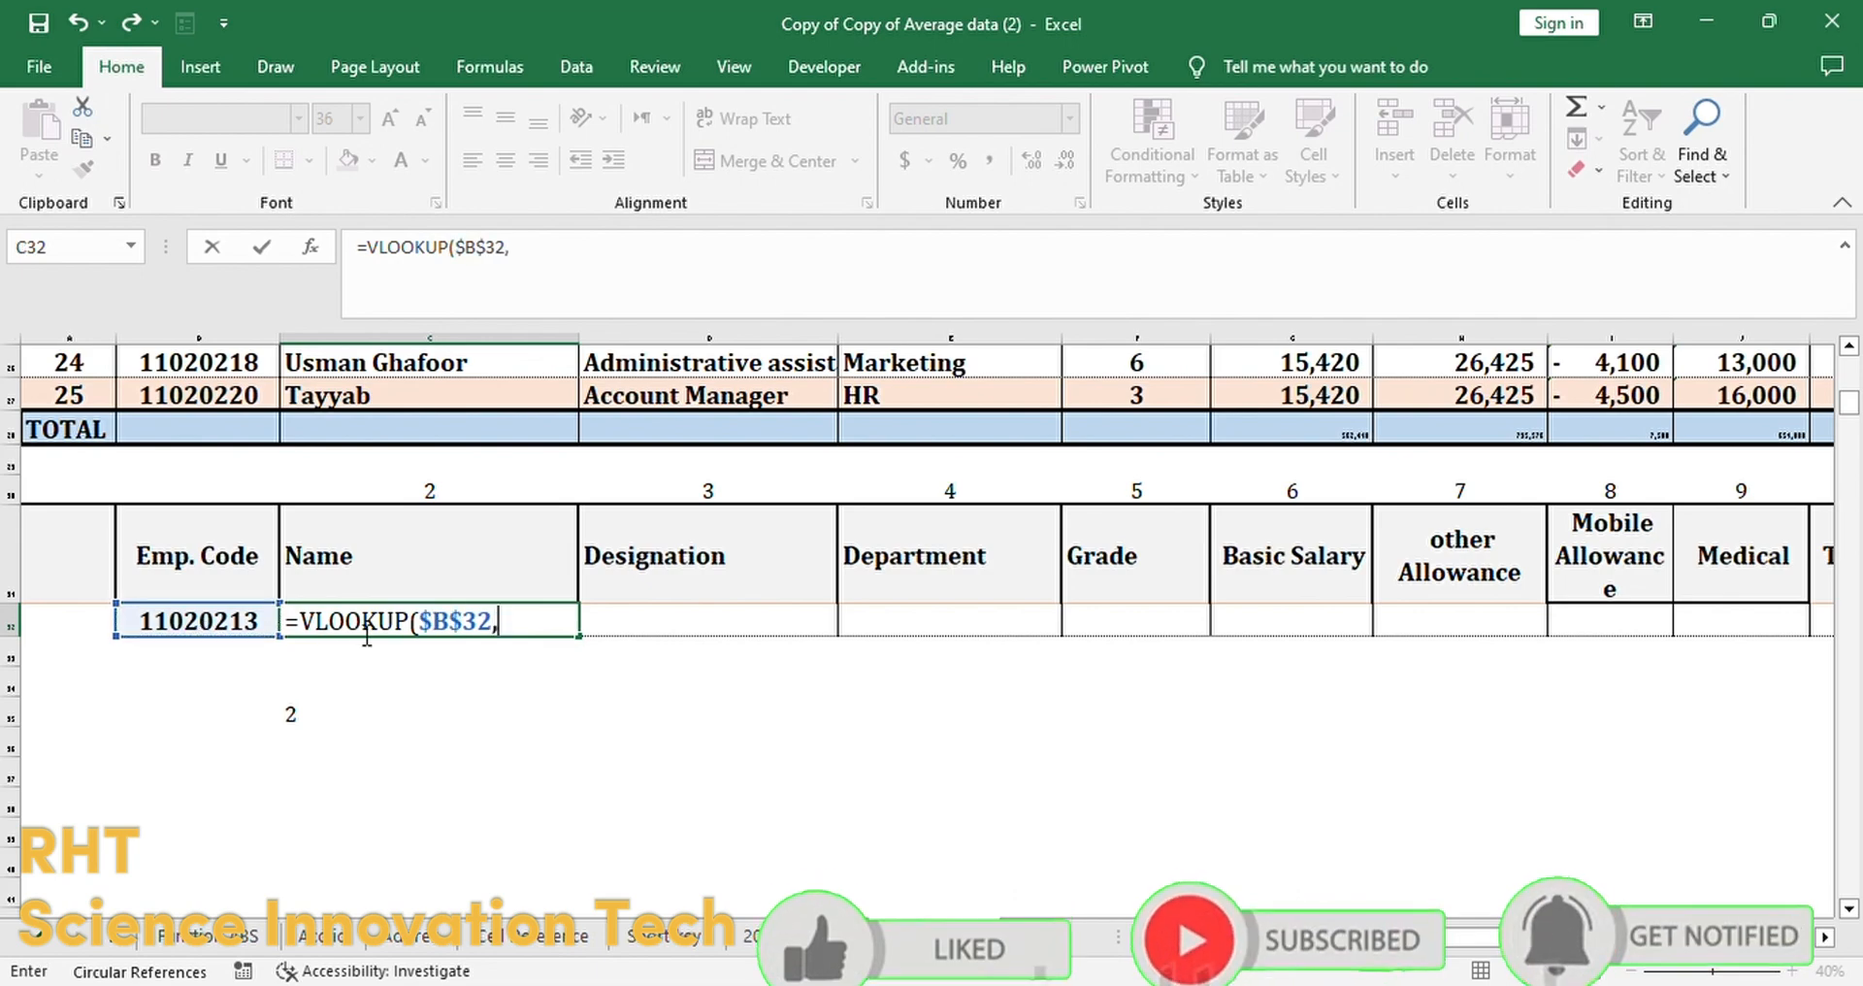
Step: Set the table array of the C32 formula to Table14's Emp. Code through Net Payment columns
scroll(341, 427, up, 10)
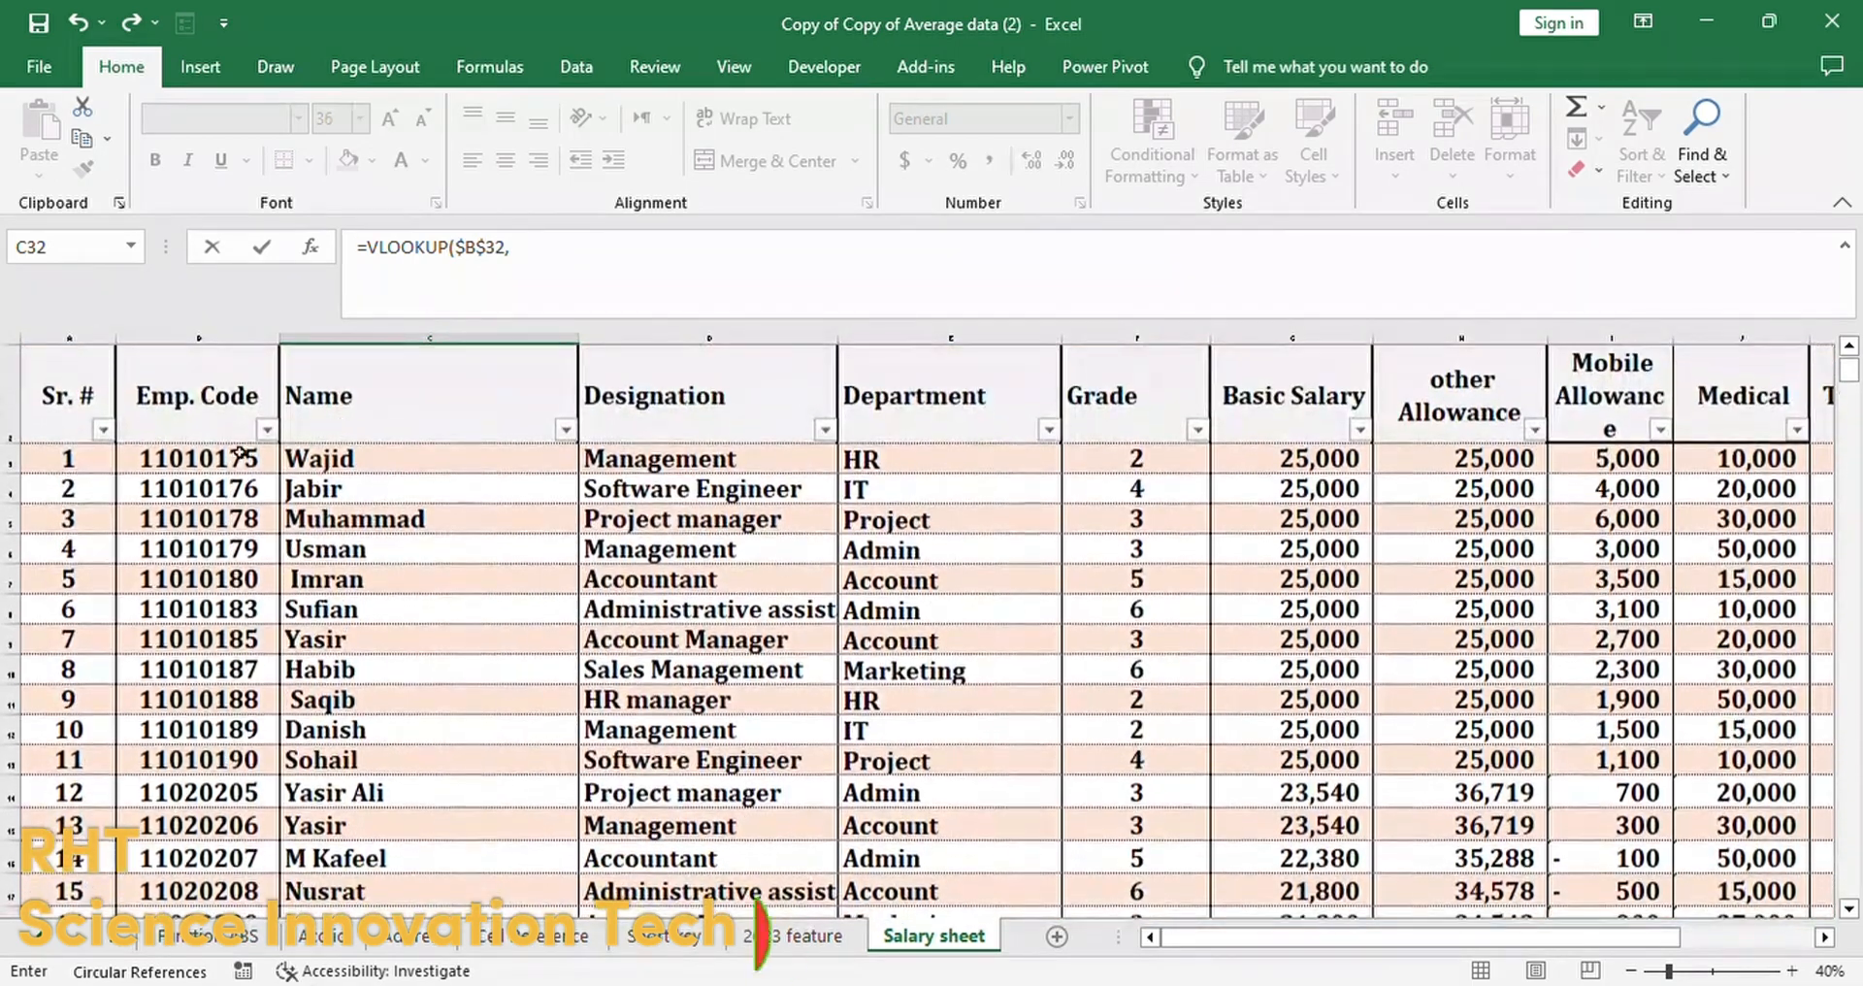
drag(243, 453, 1713, 827)
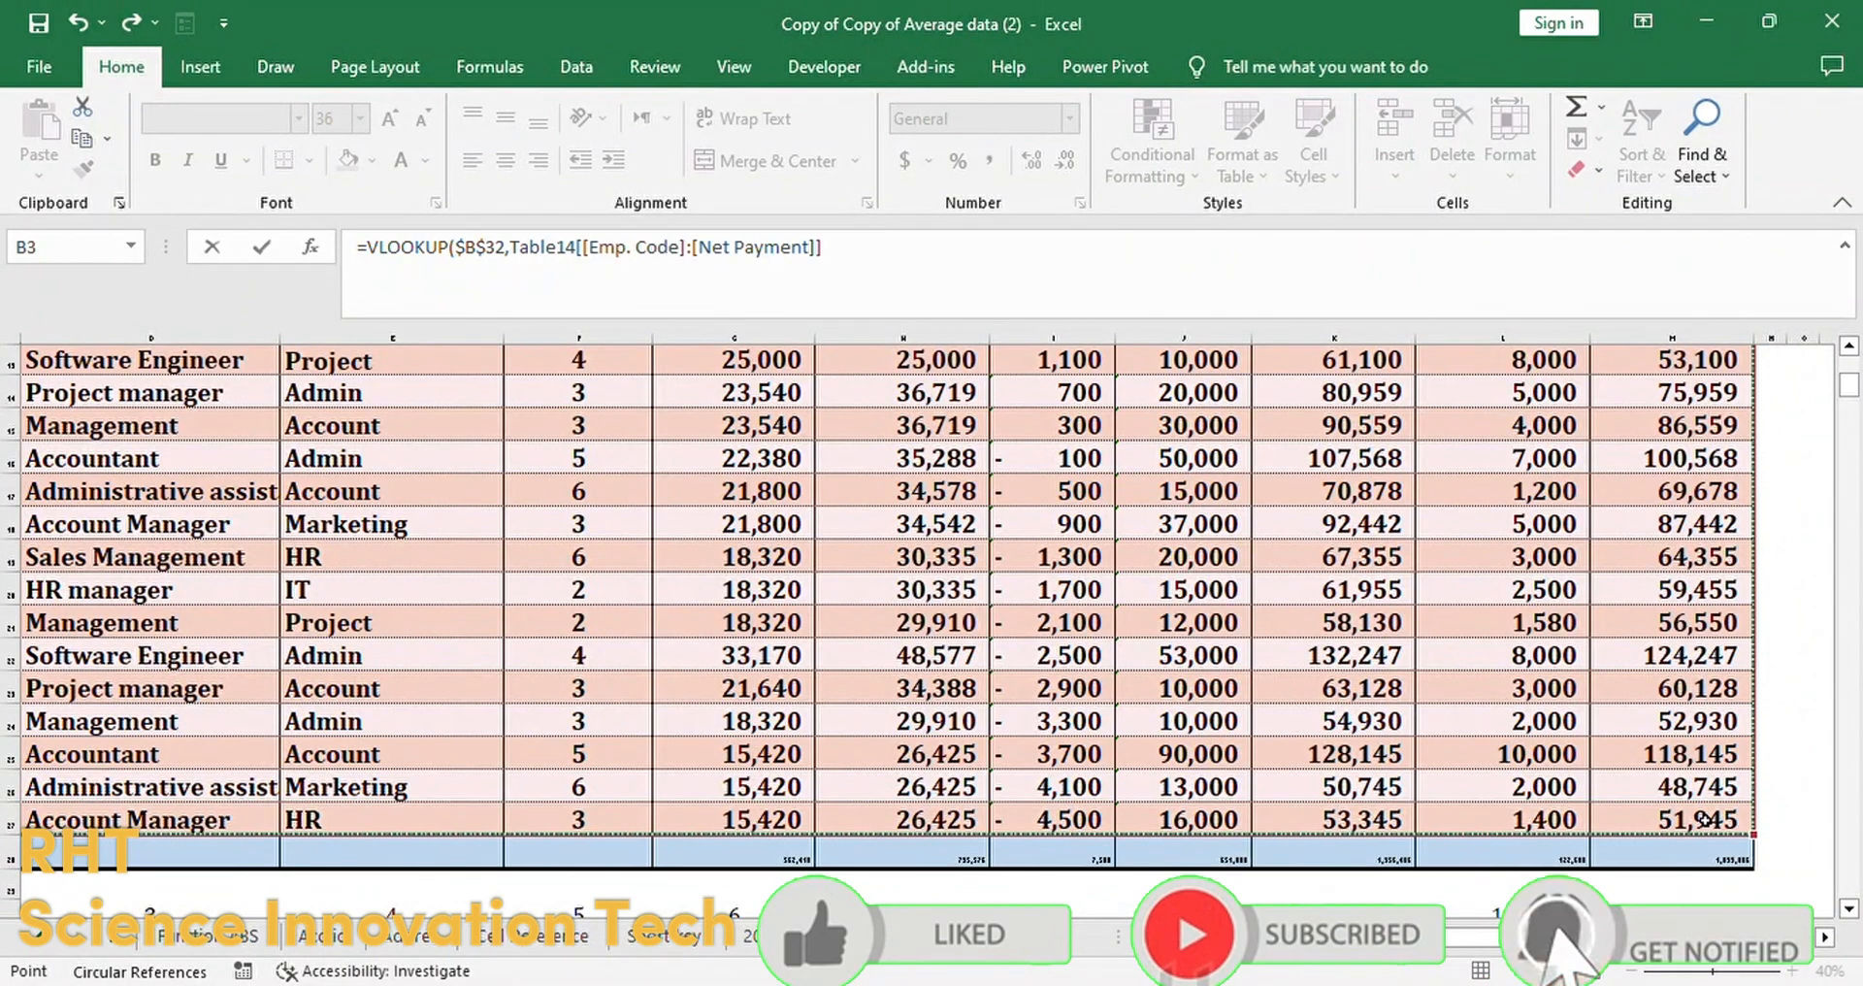
click(850, 273)
text(,)
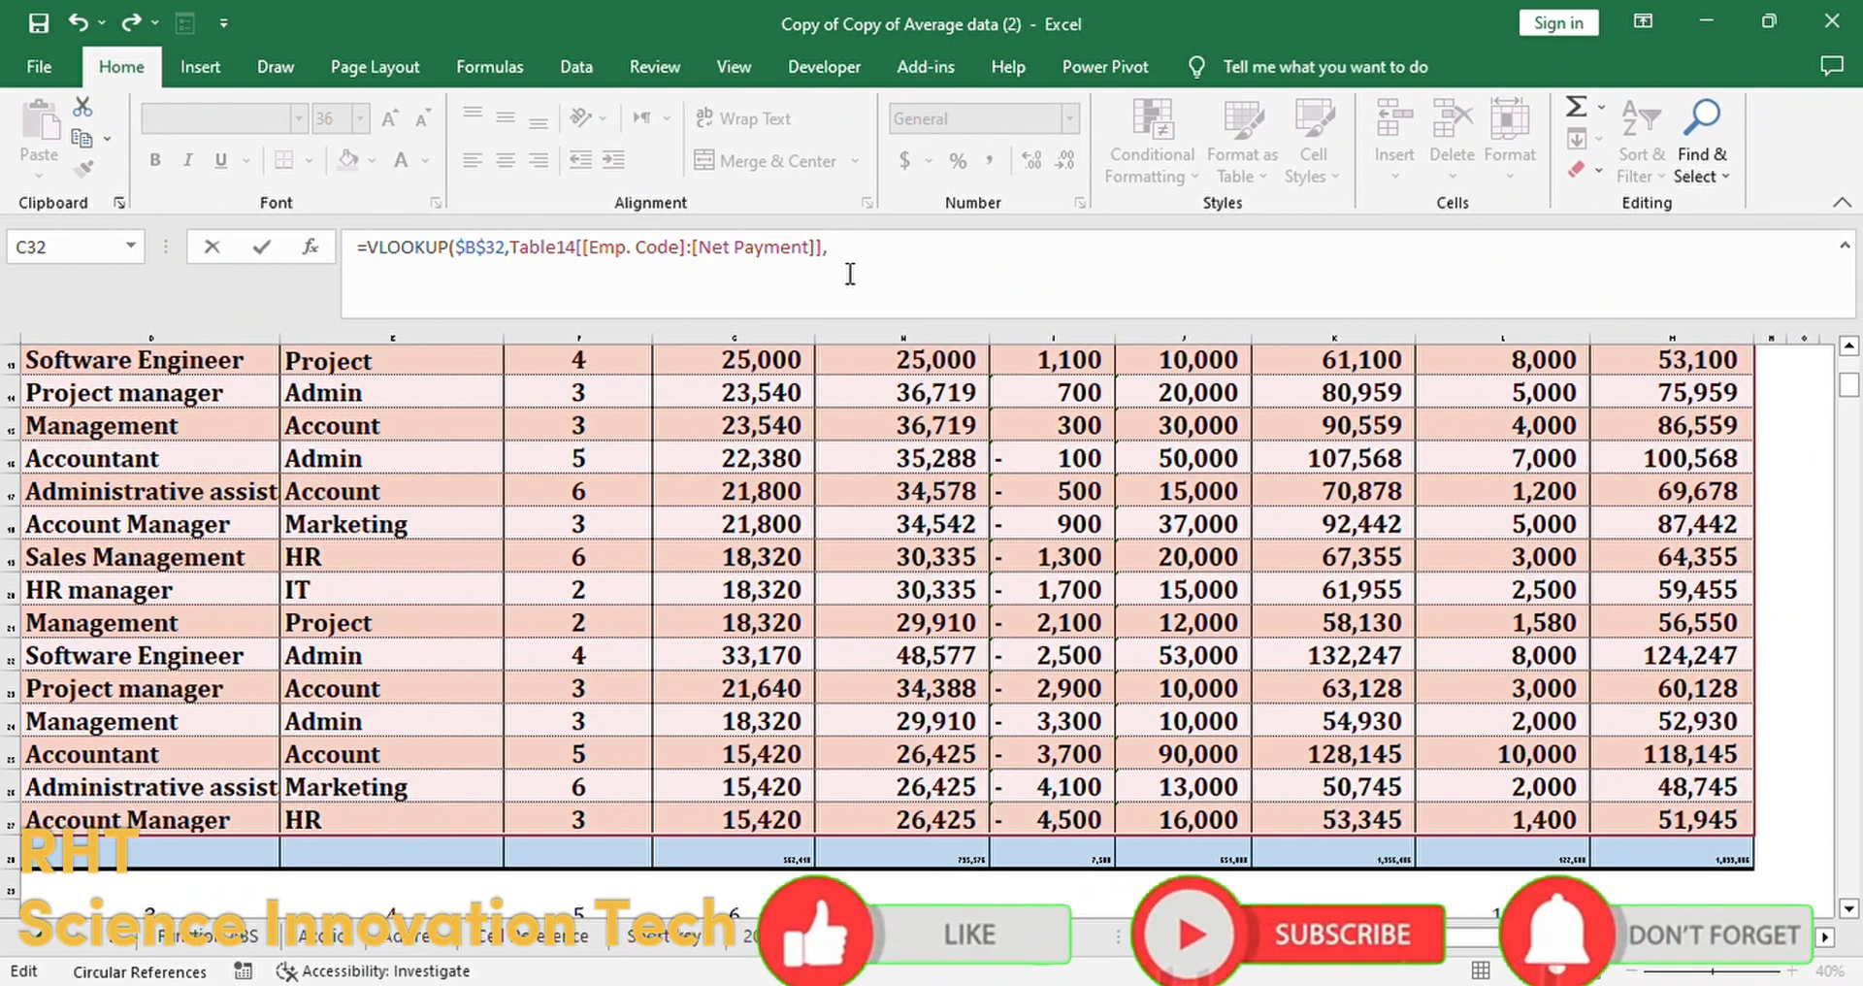
key(BackSpace)
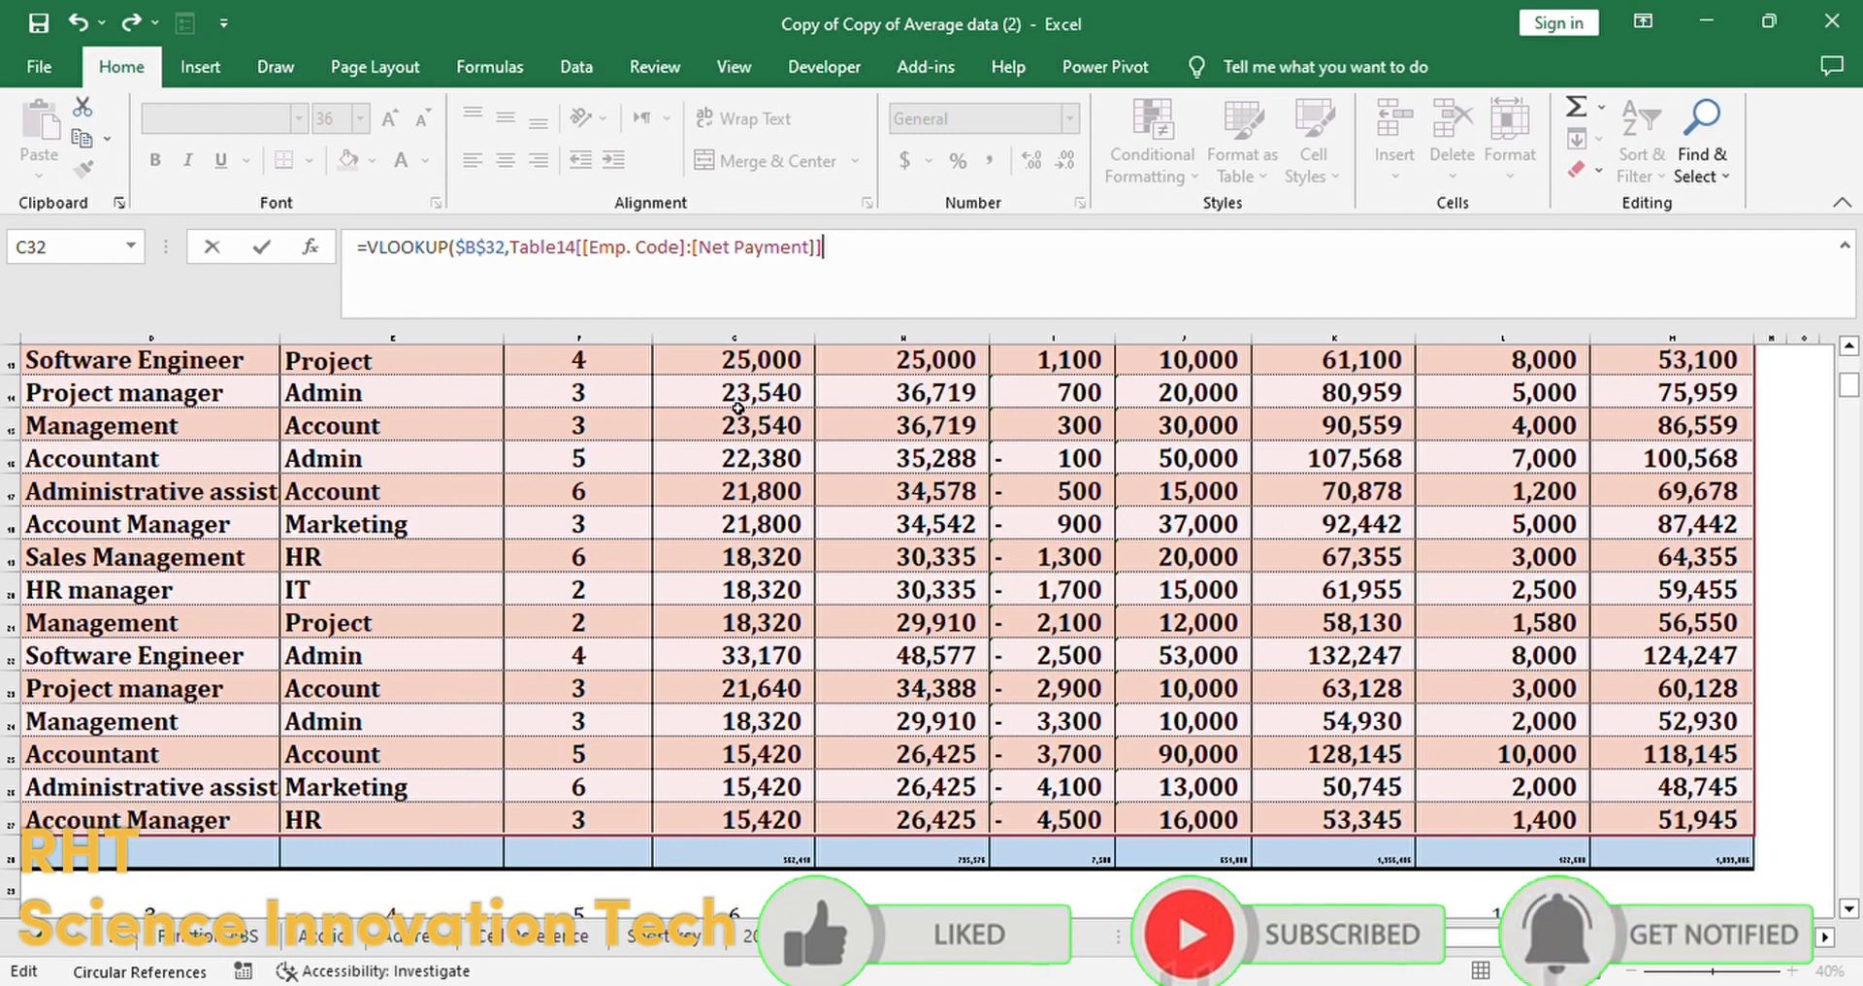
key(ctrl+BackSpace)
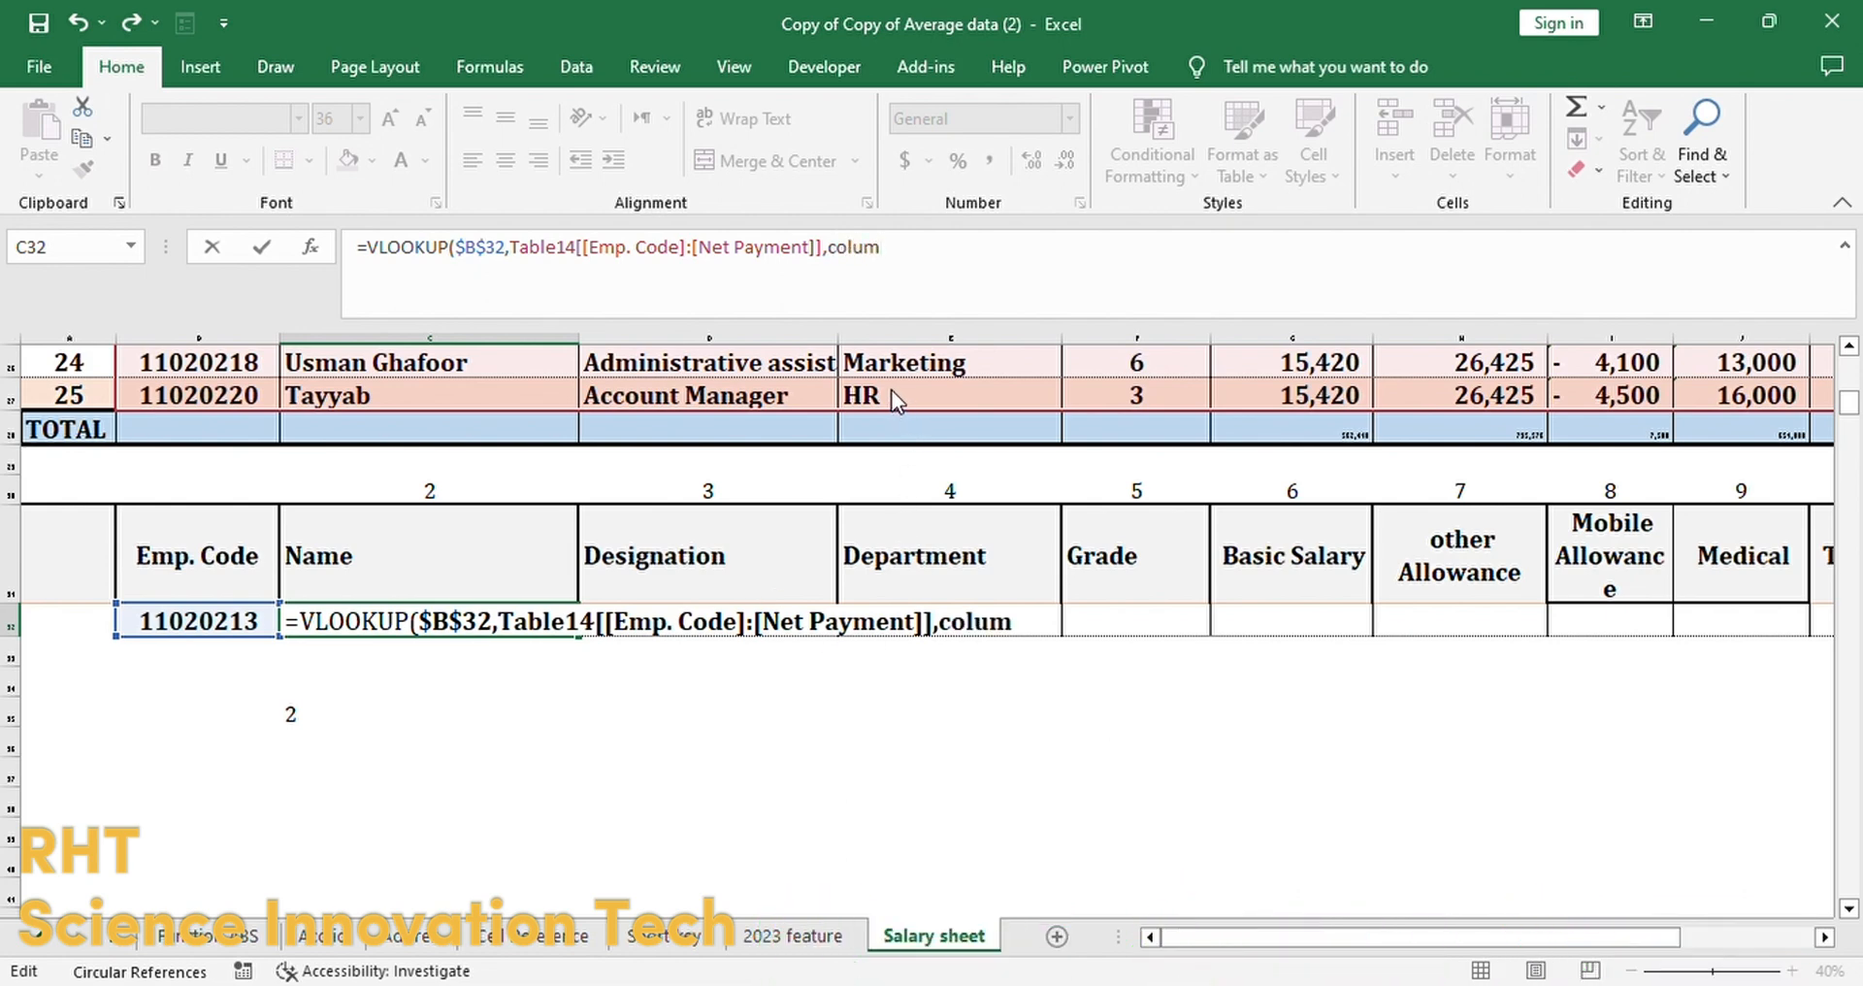
Step: Use COLUMNS($B$31:C31) as the column index of the C32 VLOOKUP, anchoring only the Emp. Code header reference
key(Tab)
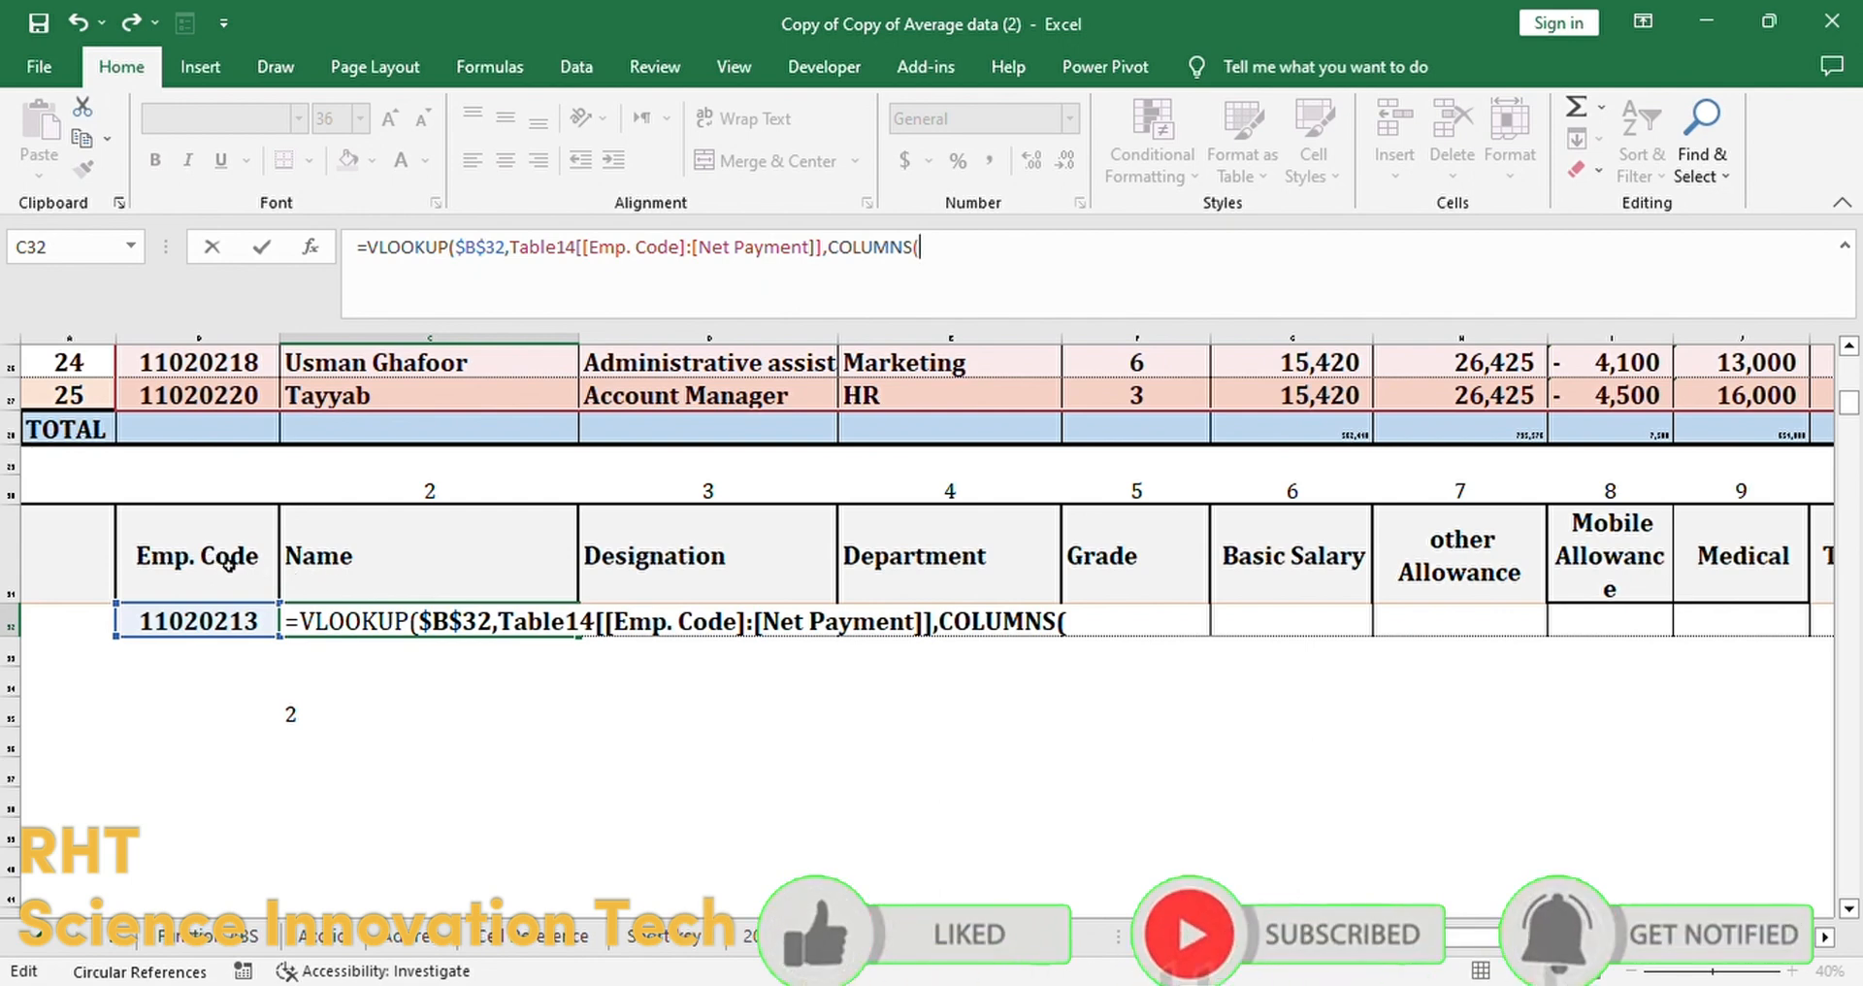
drag(229, 561, 313, 576)
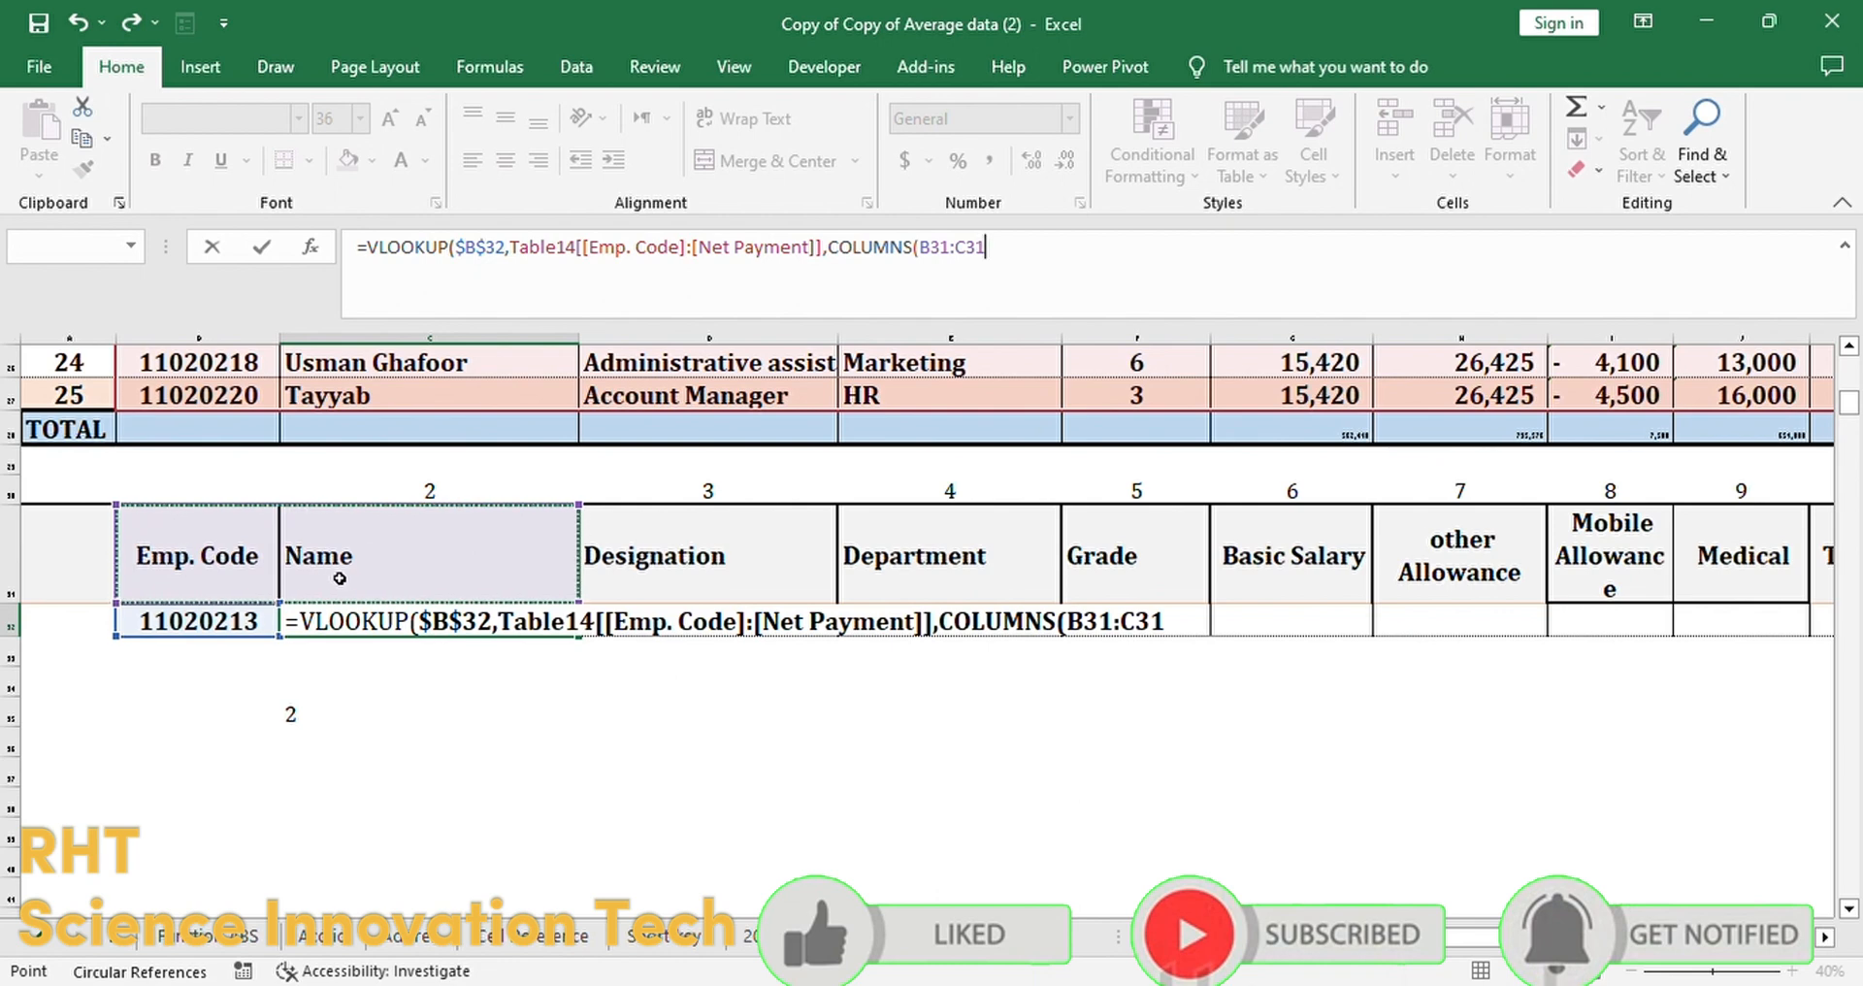
click(943, 260)
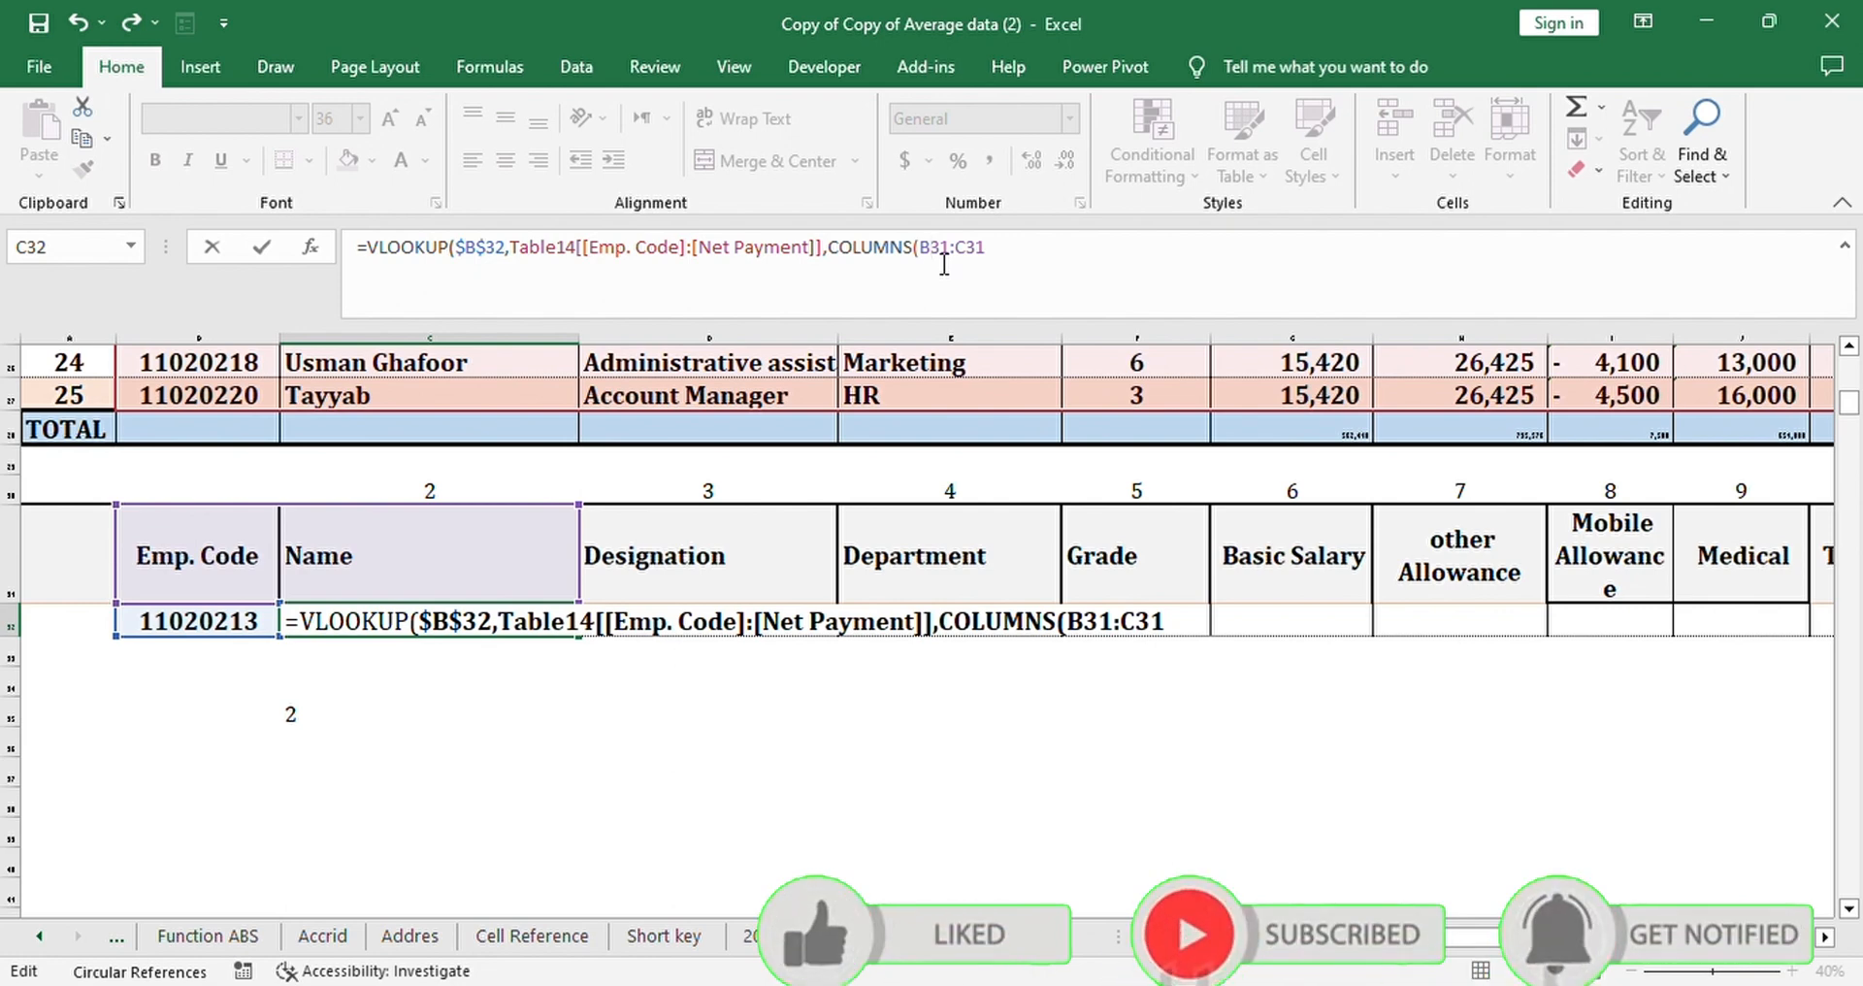
key(F4)
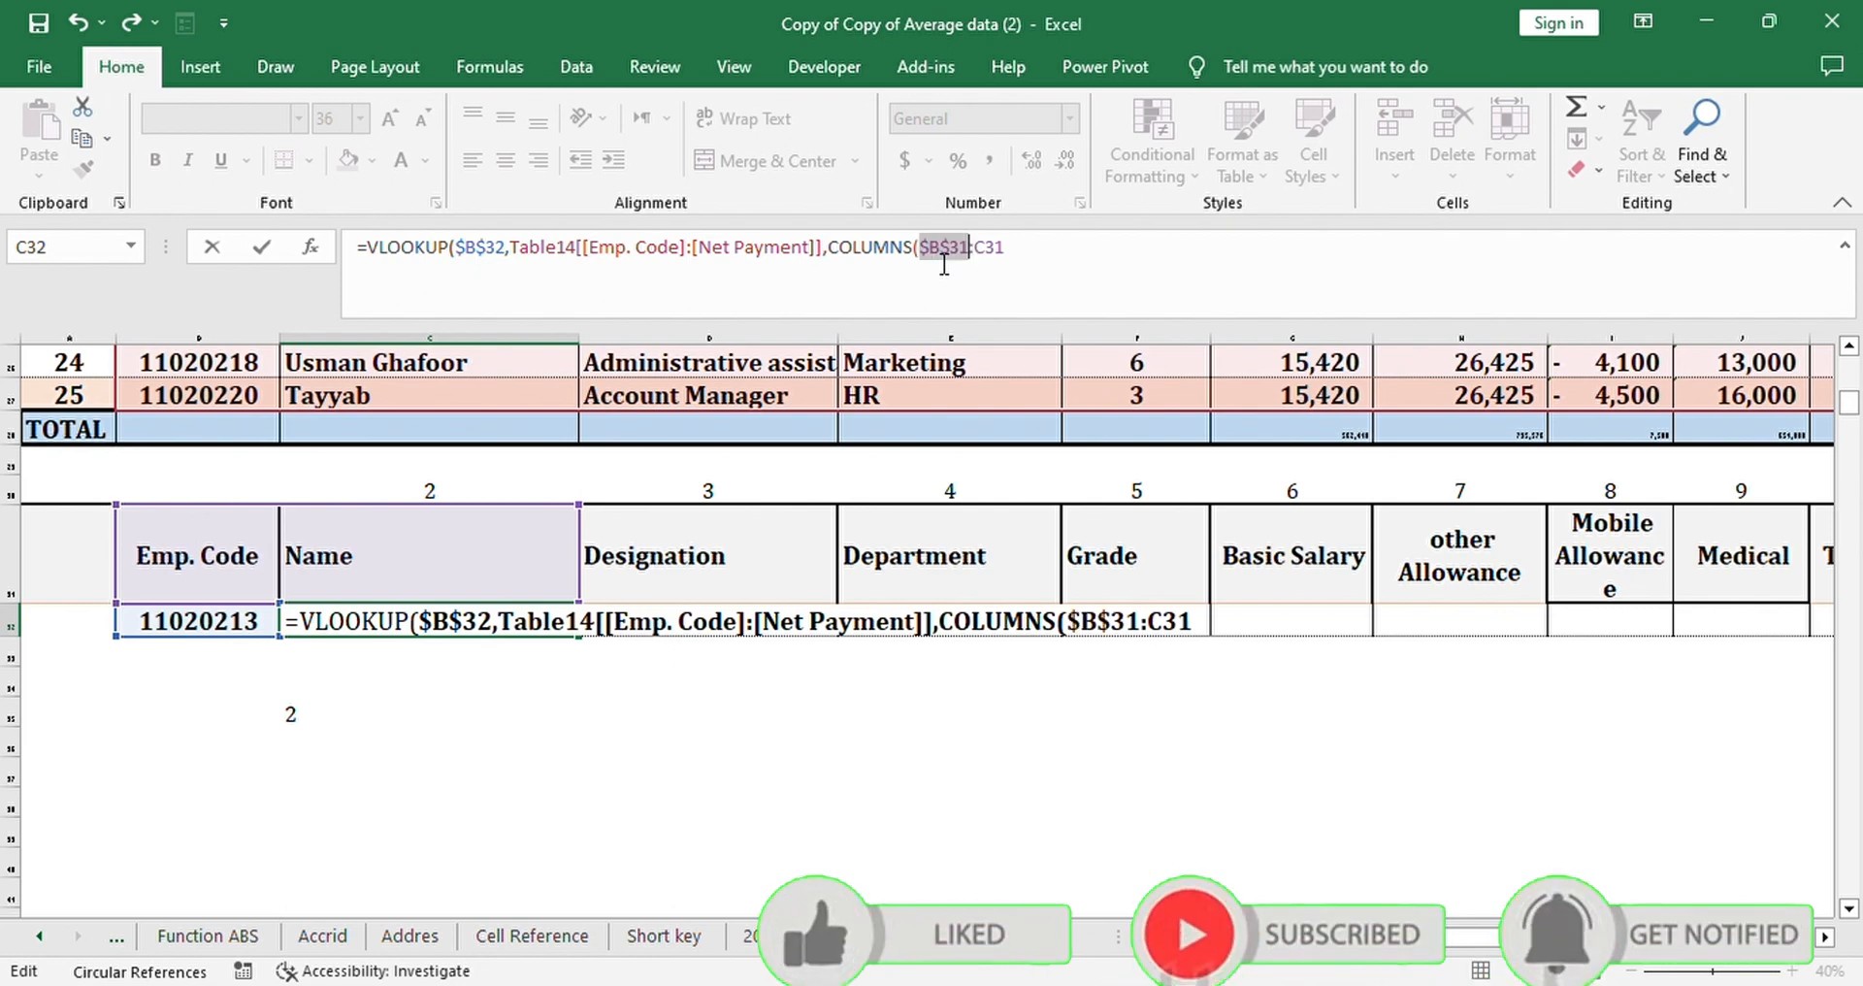
click(1055, 257)
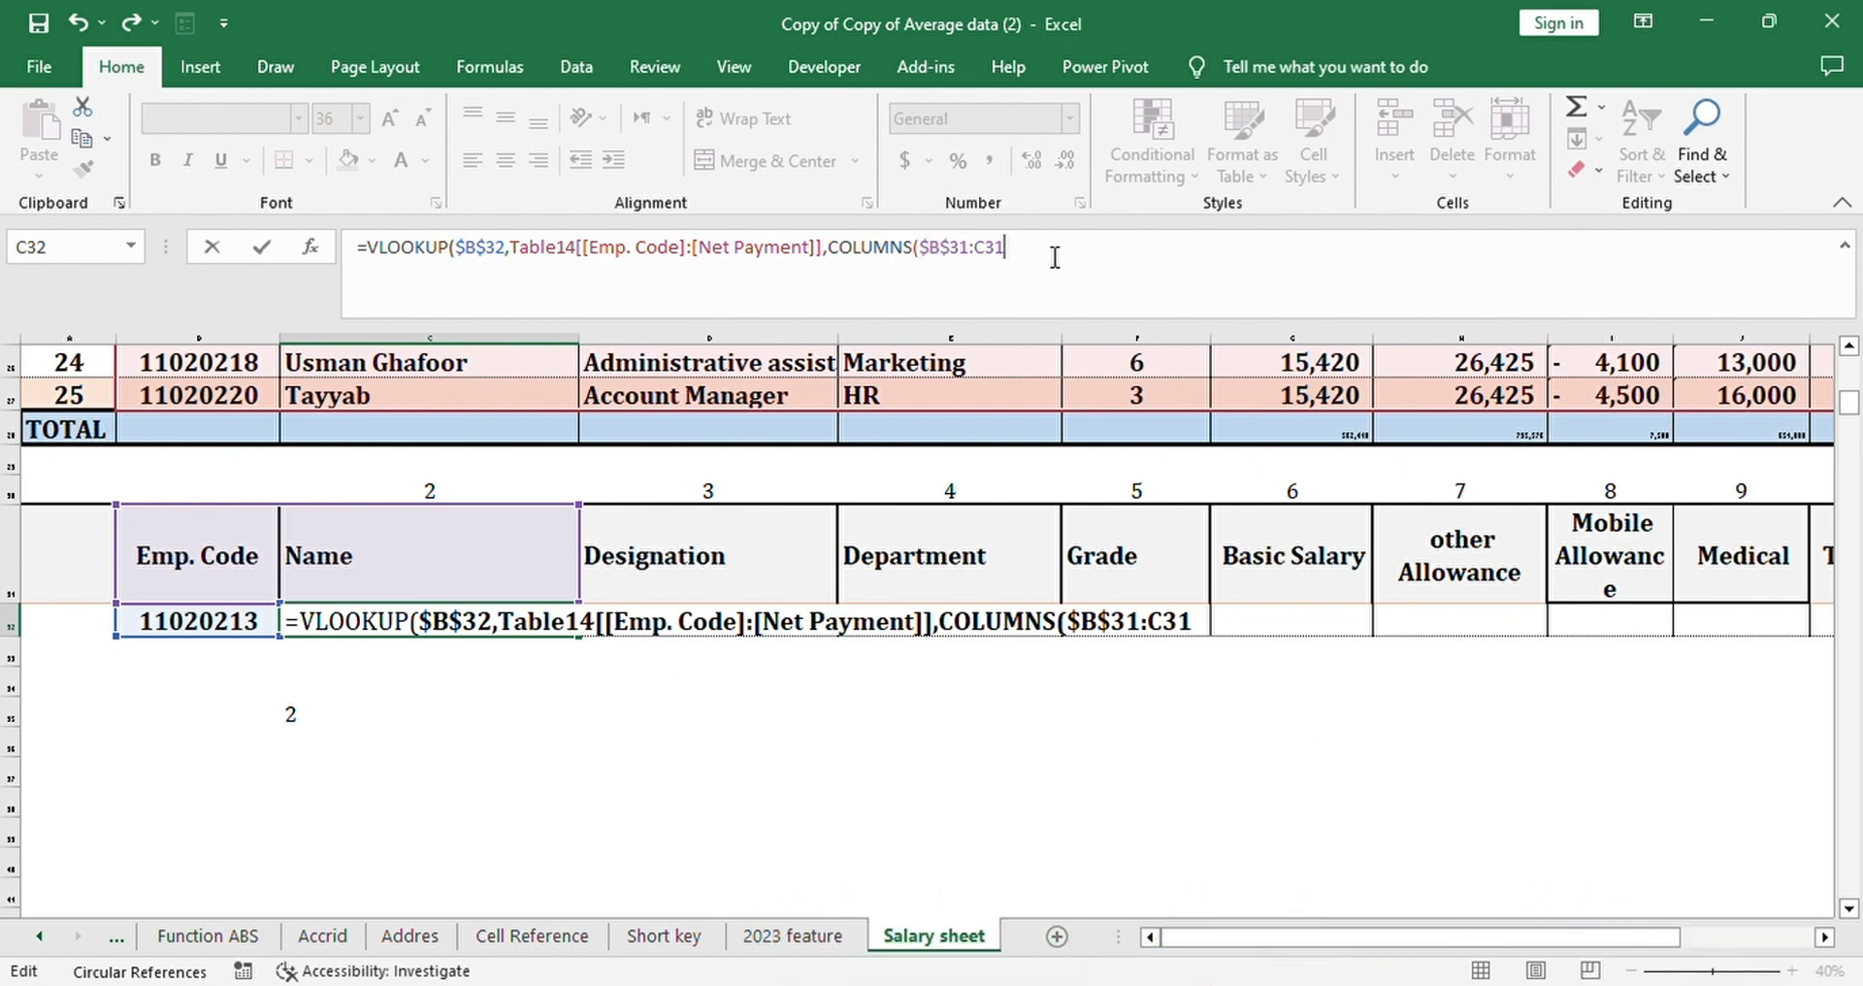
text())
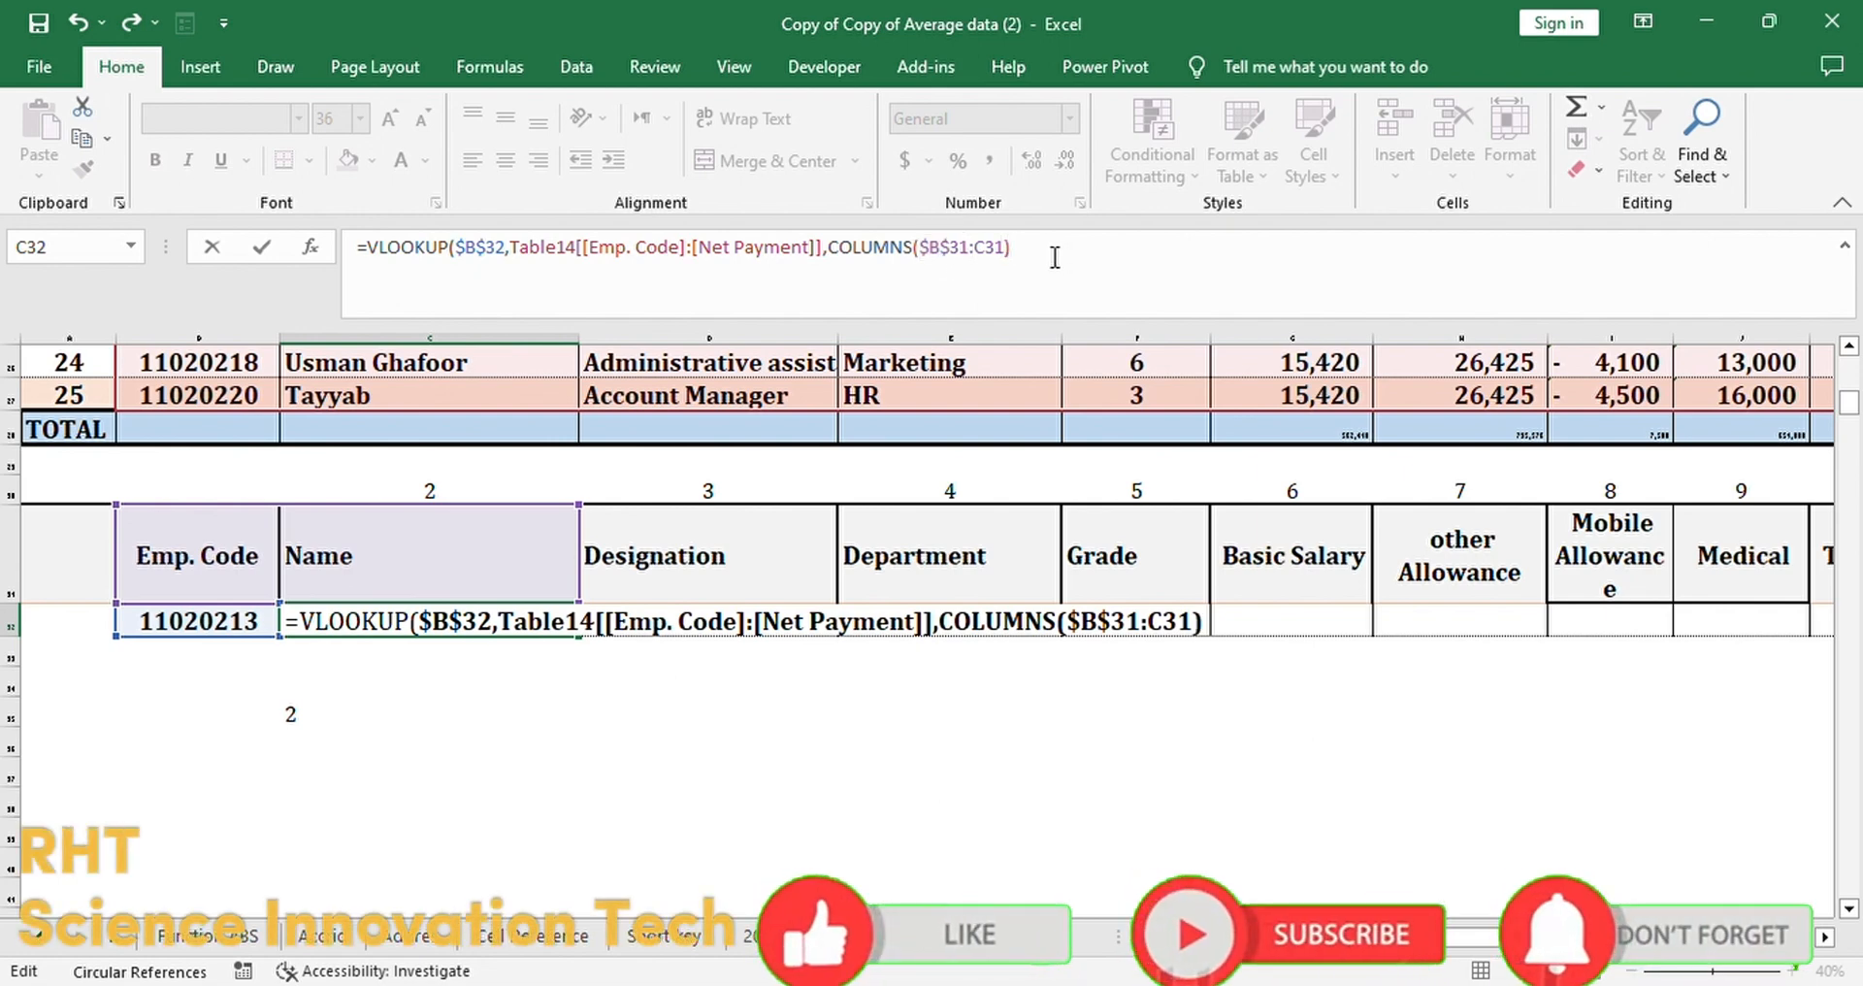
Step: Set the VLOOKUP's range lookup argument to FALSE and commit the Name formula in C32
text(,0)
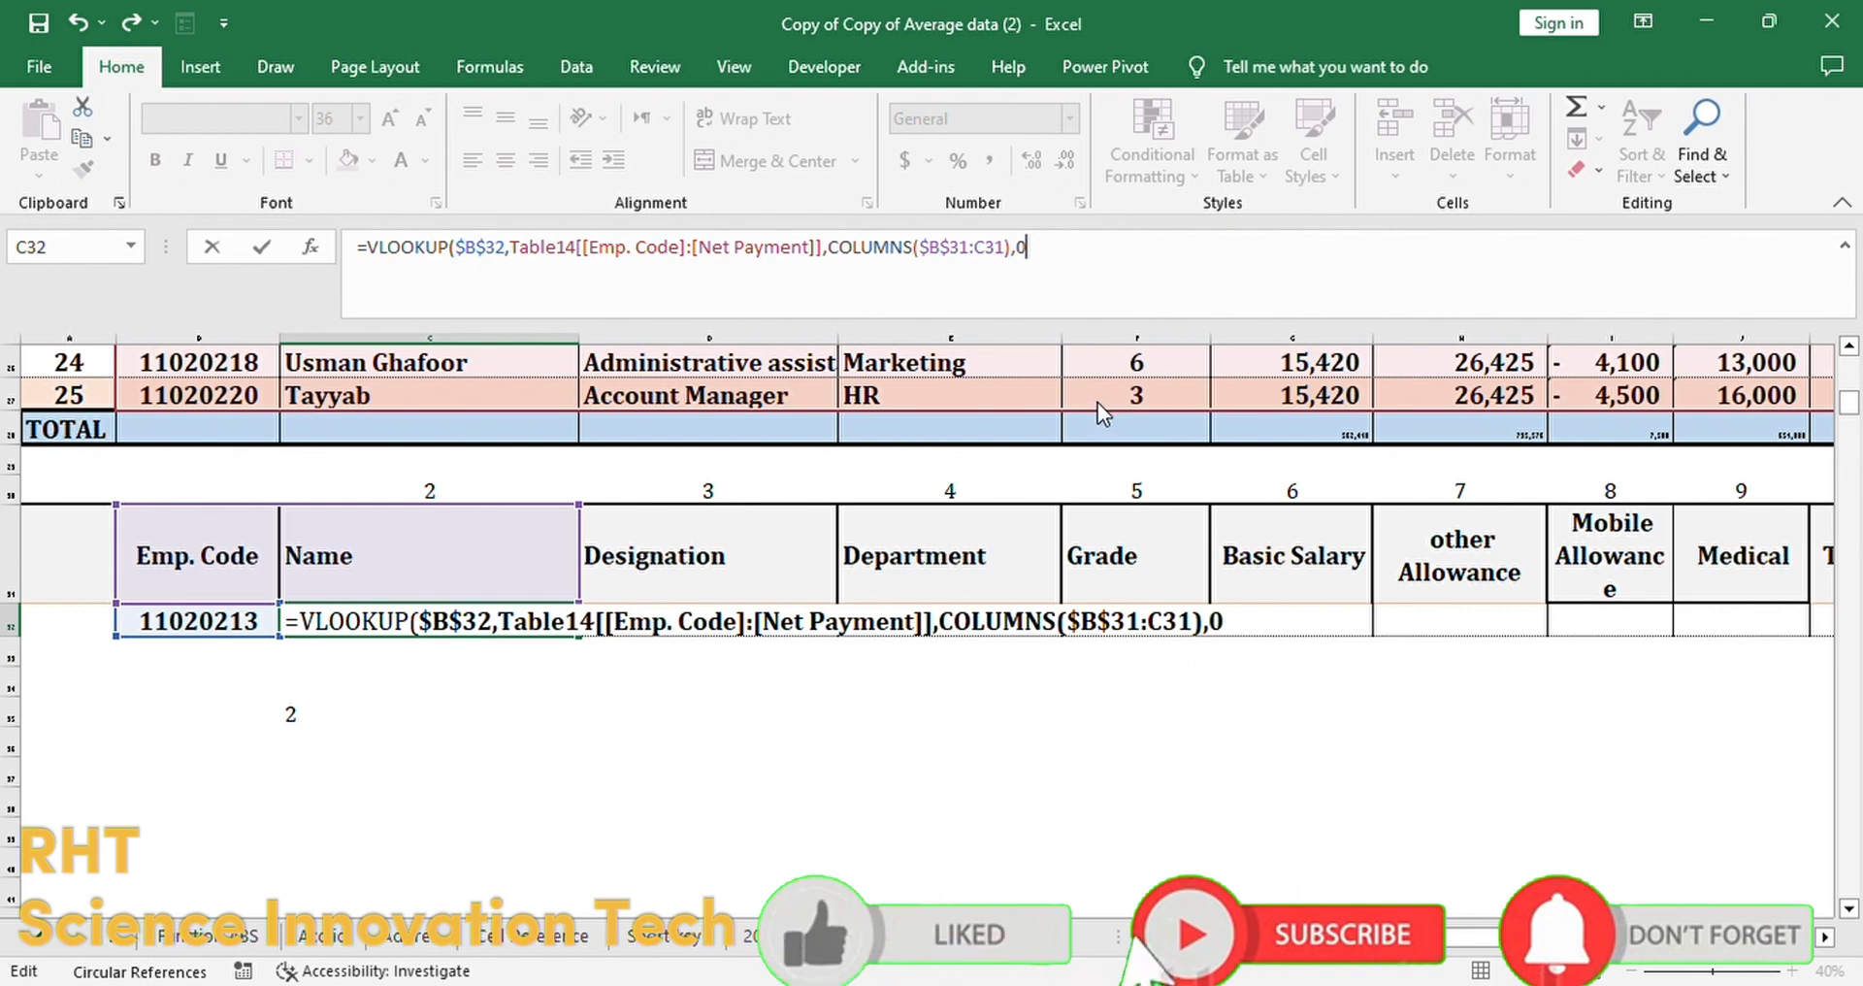
key(BackSpace)
text(FALSE)
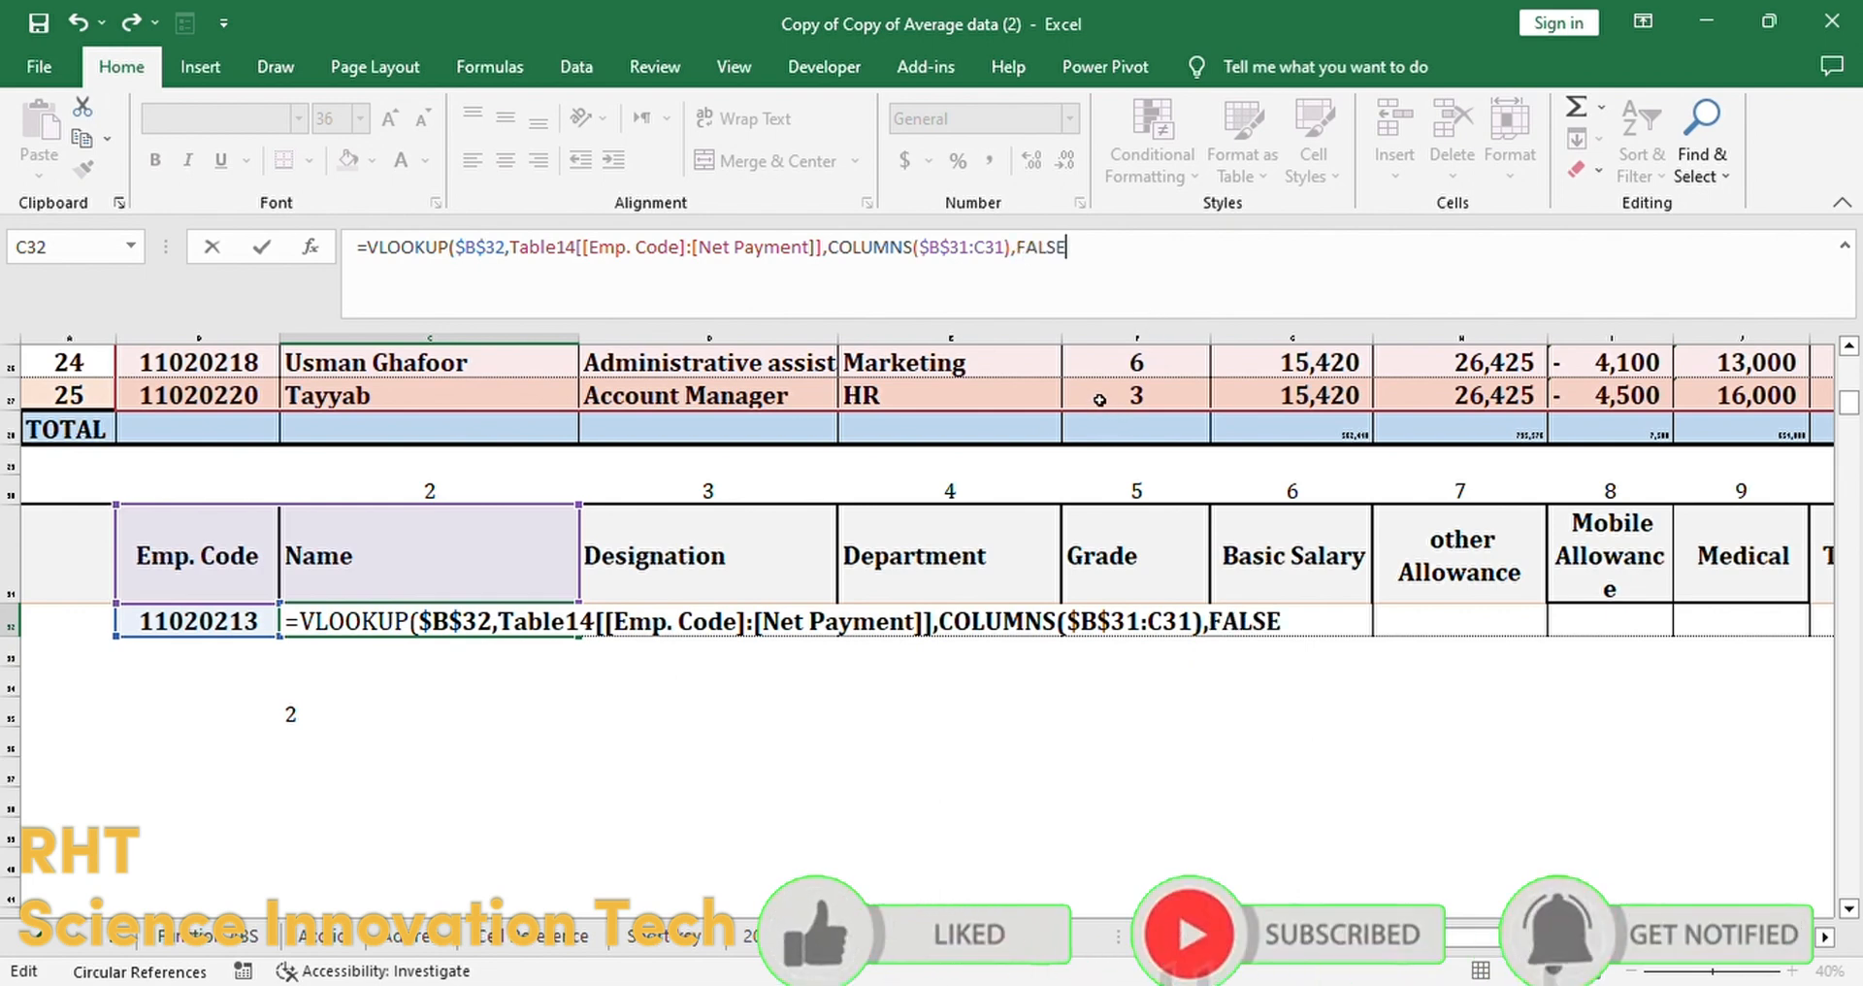
key(Return)
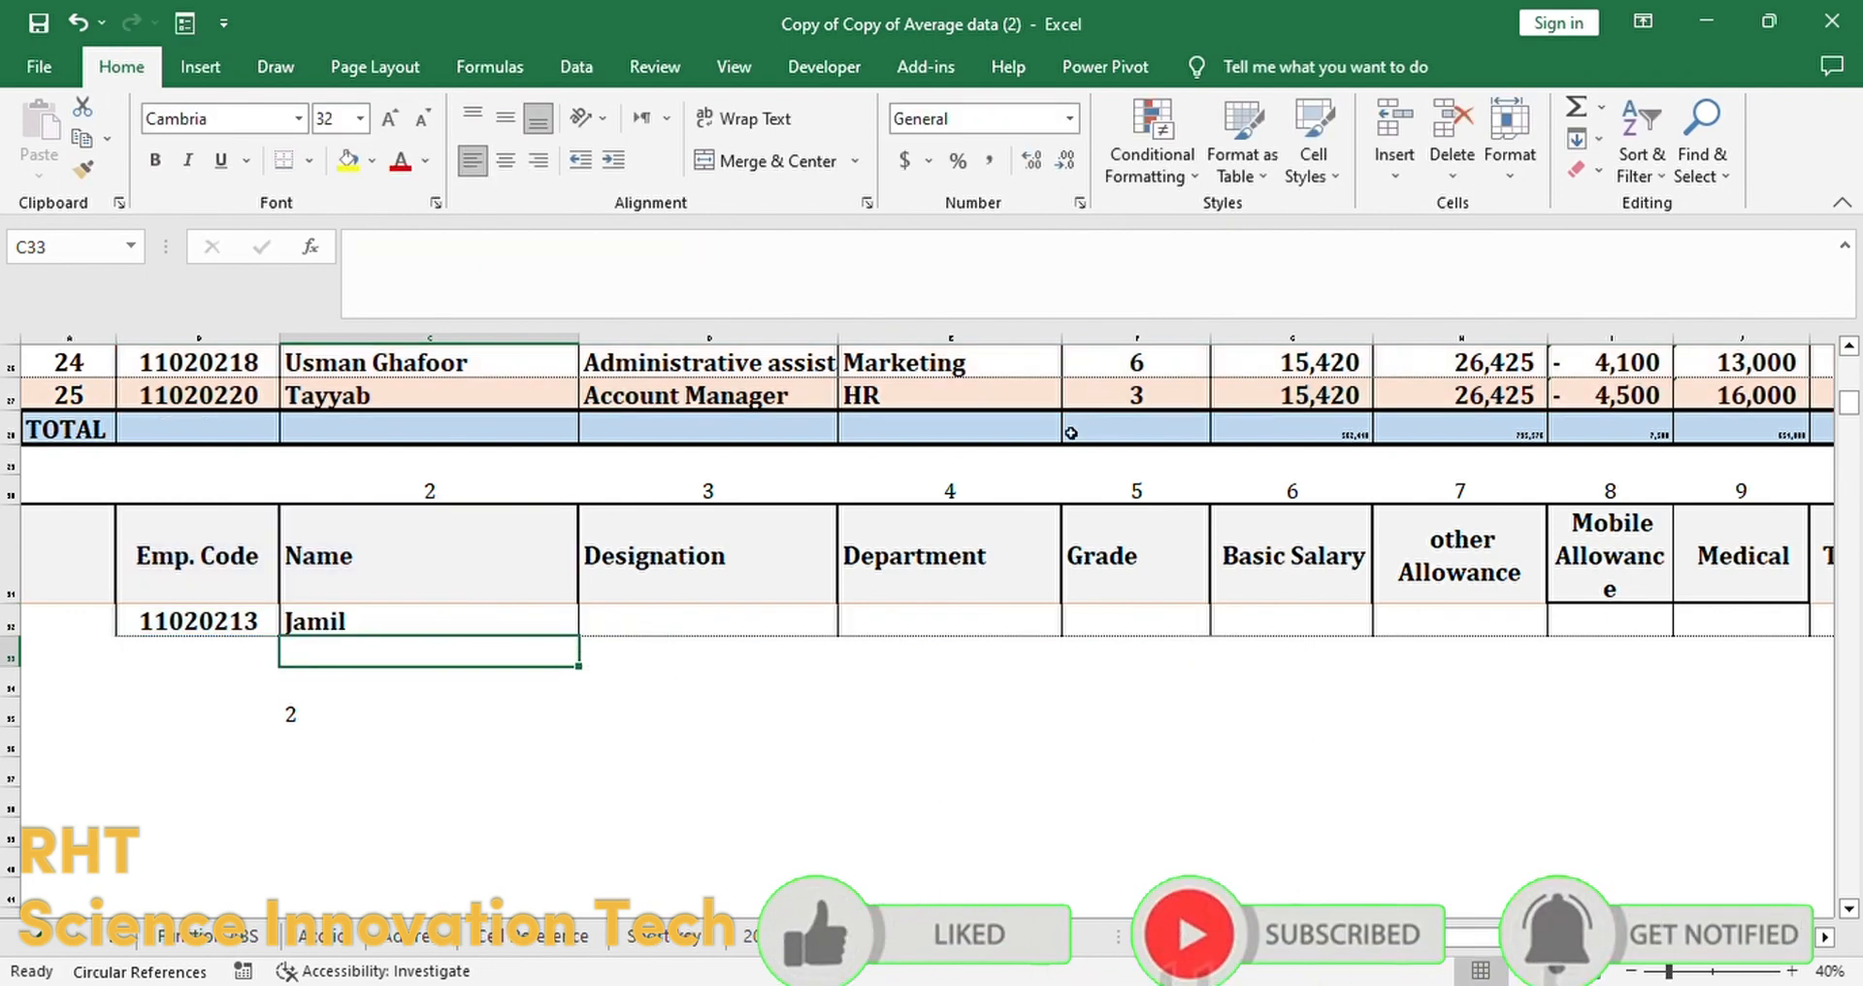
Step: Fill the Name formula from C32 into the Designation cell D32 and inspect the copied COLUMNS range
click(387, 617)
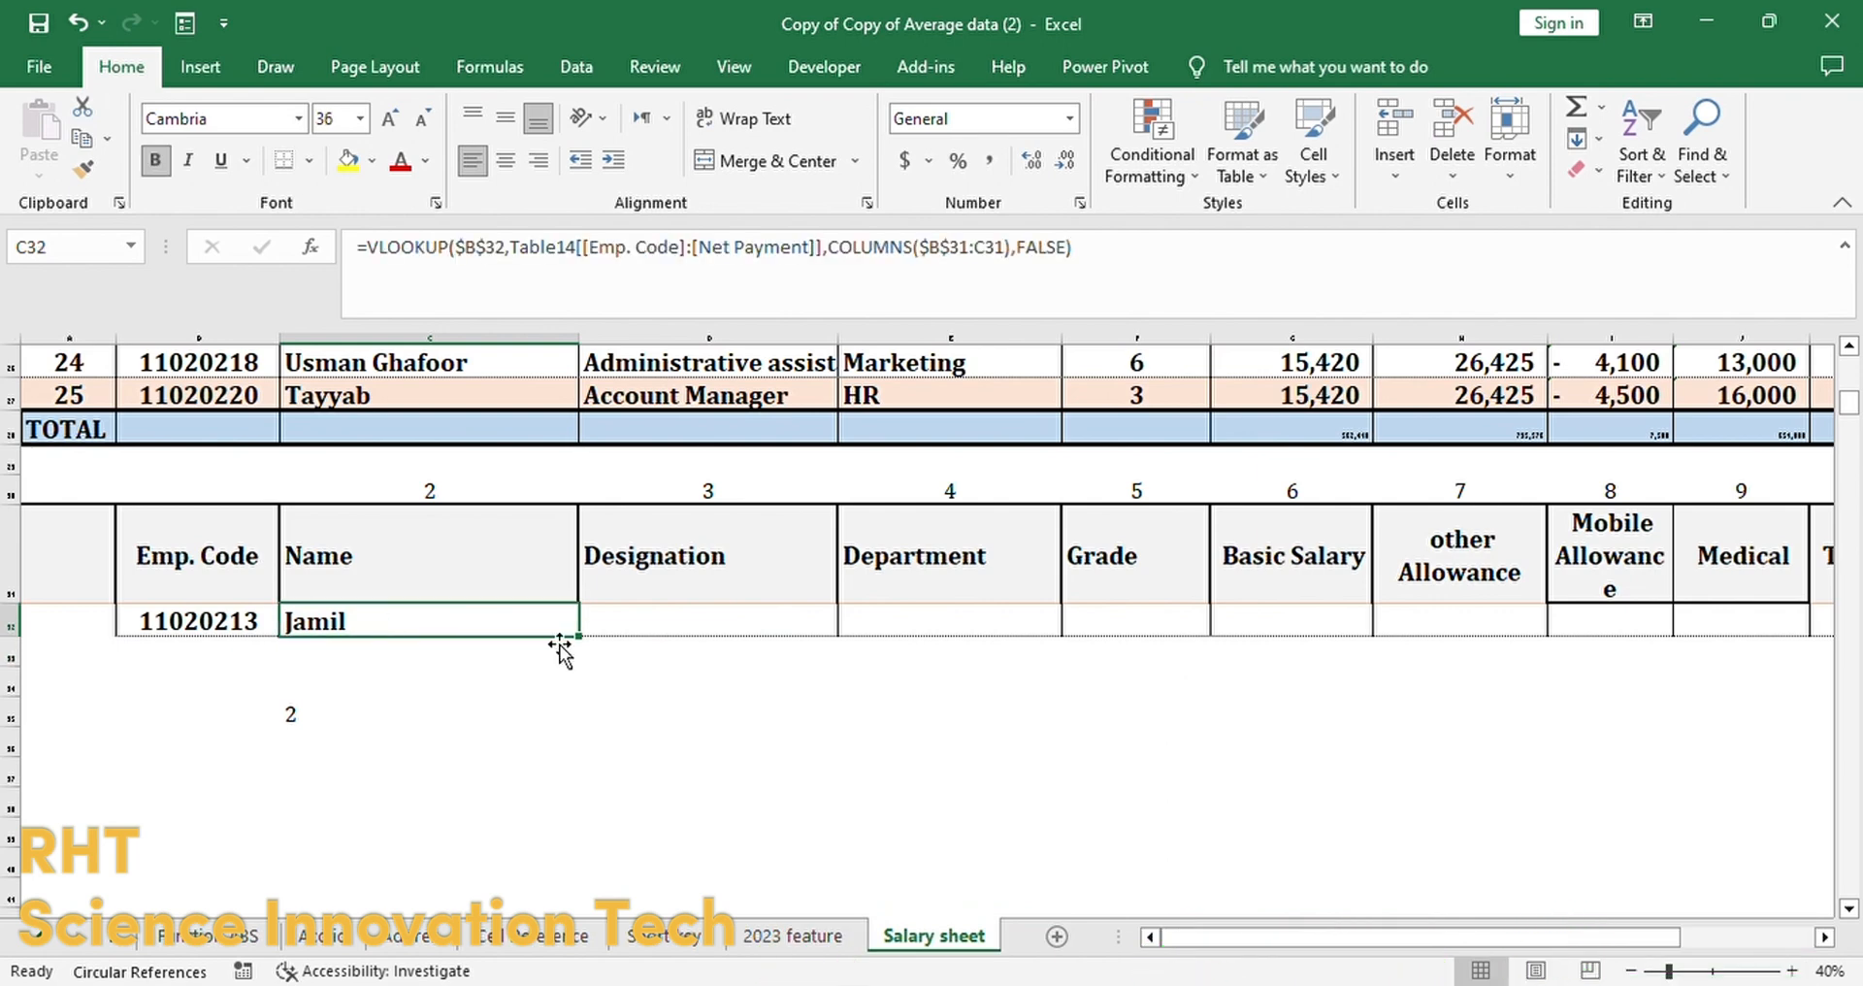
drag(575, 641, 749, 653)
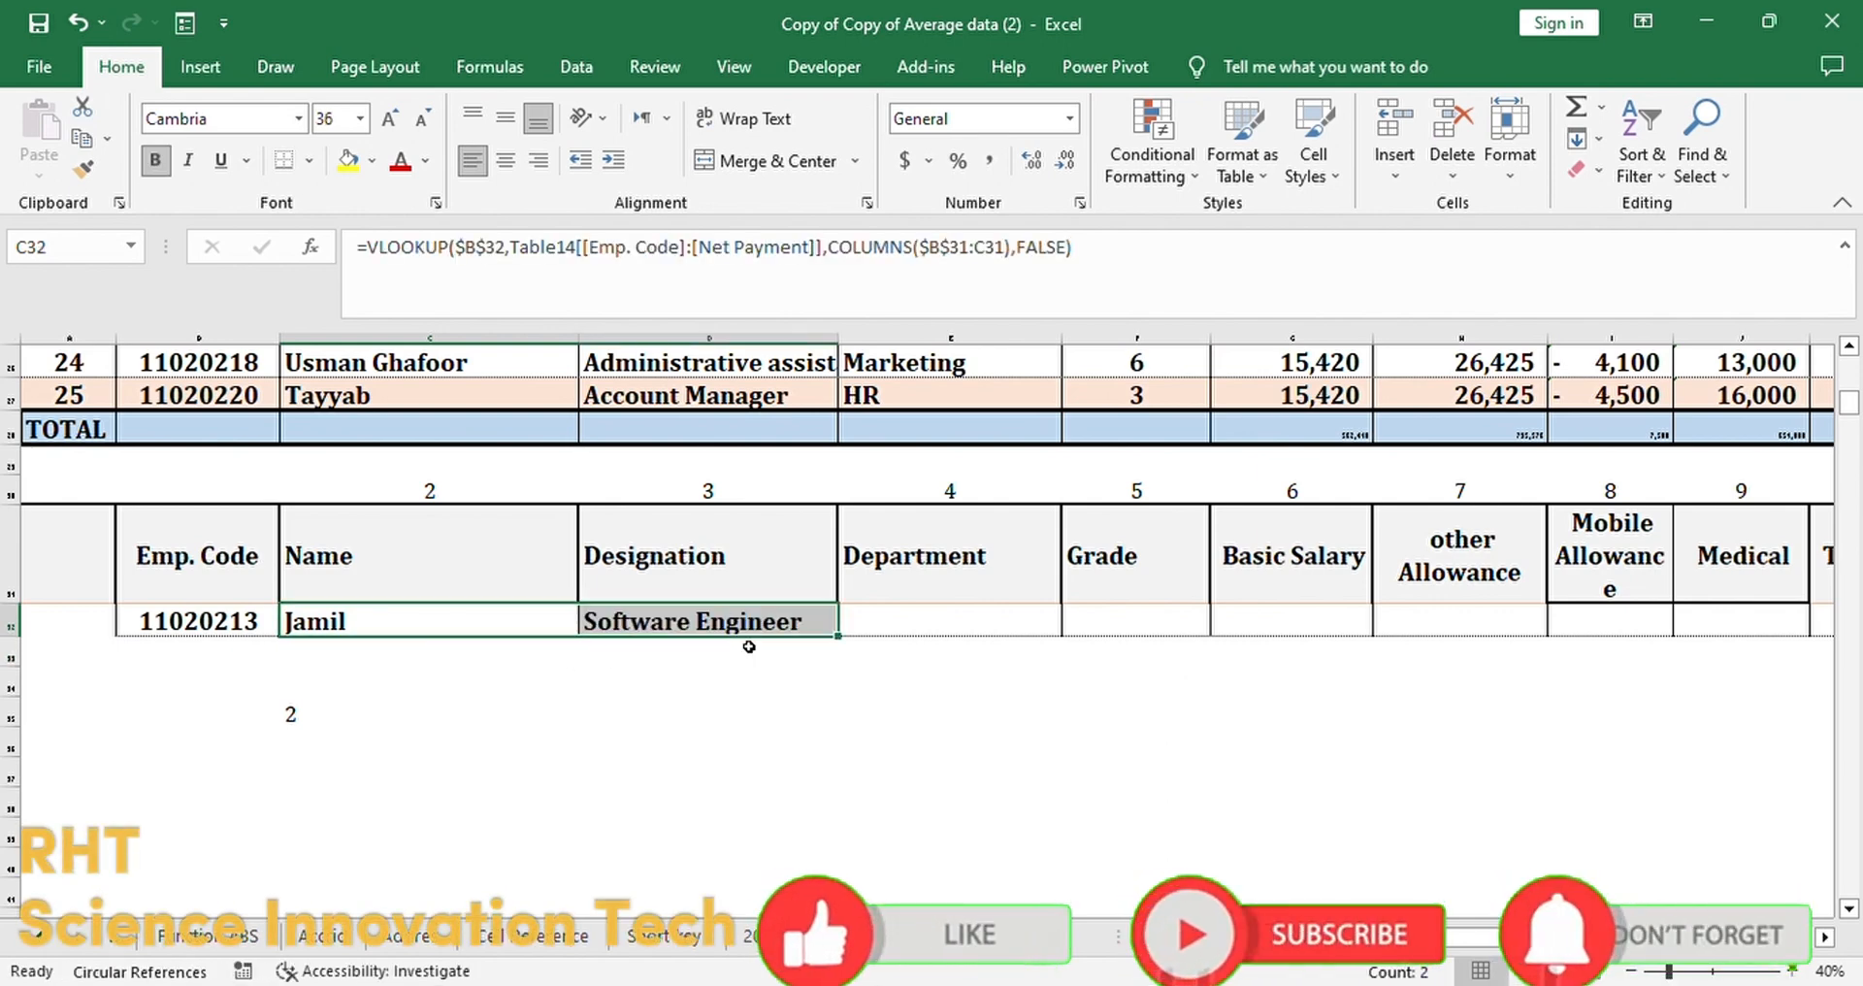
double_click(686, 630)
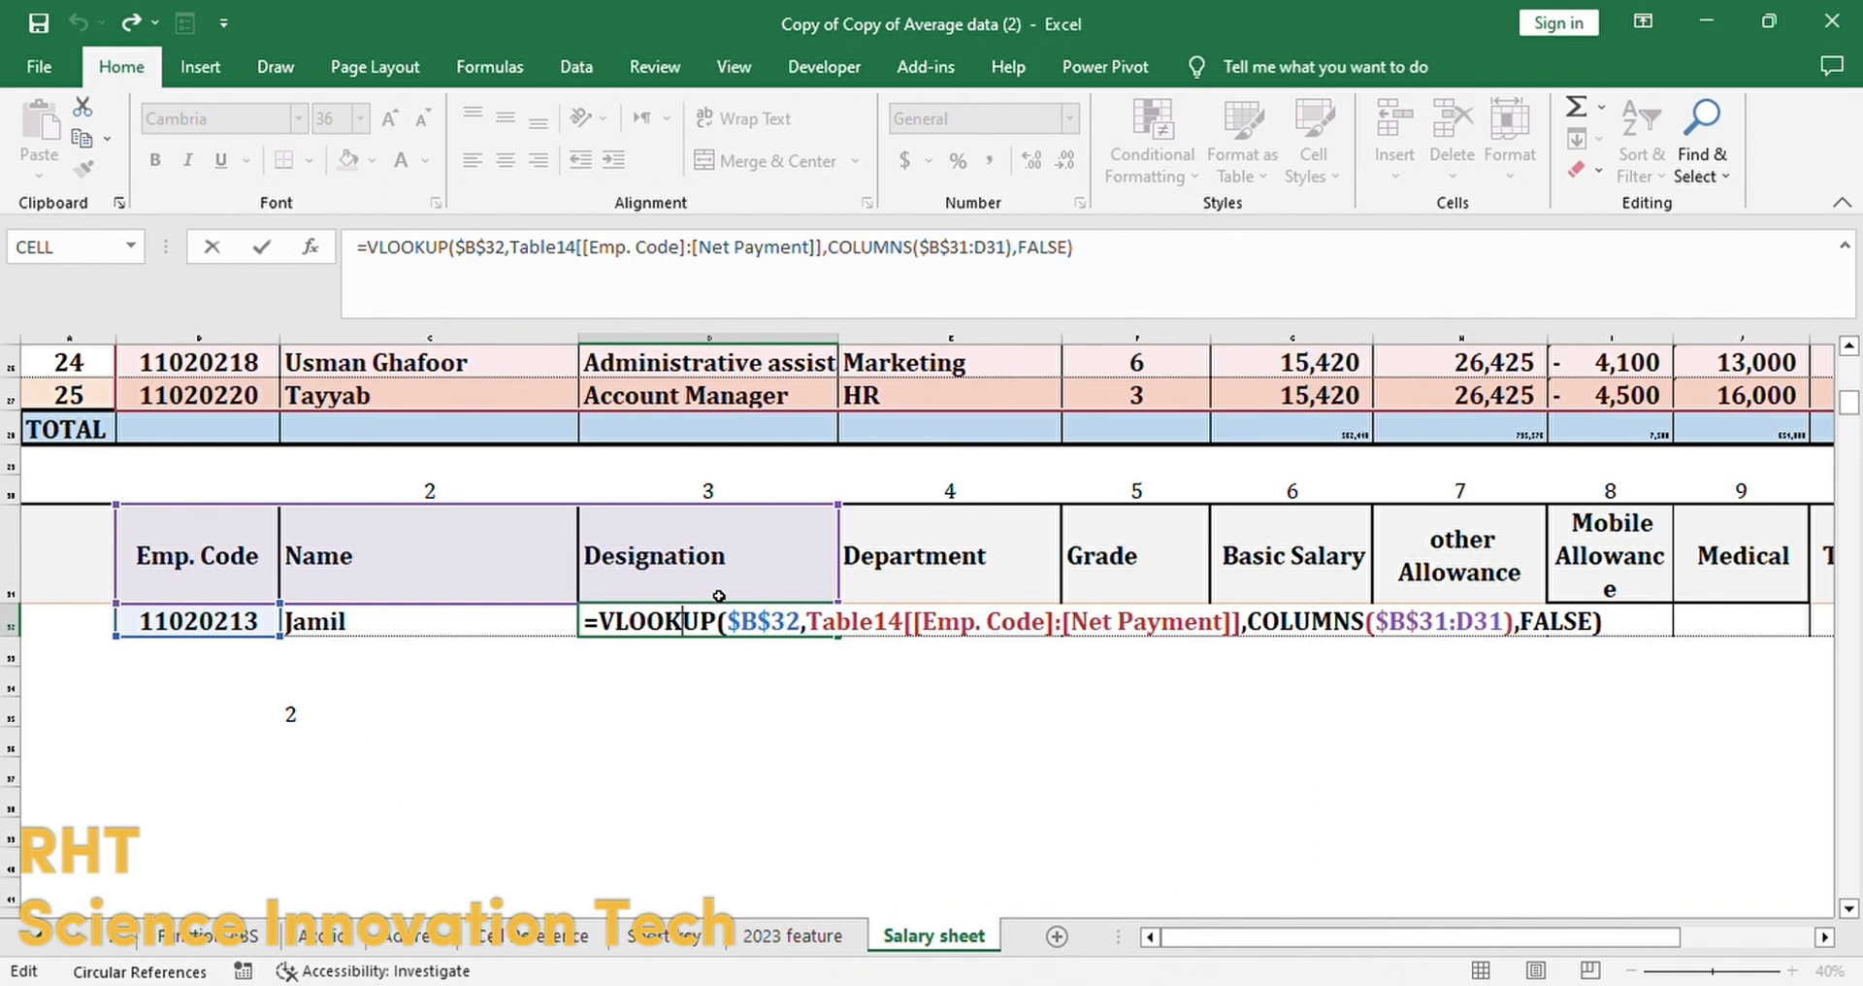
key(Return)
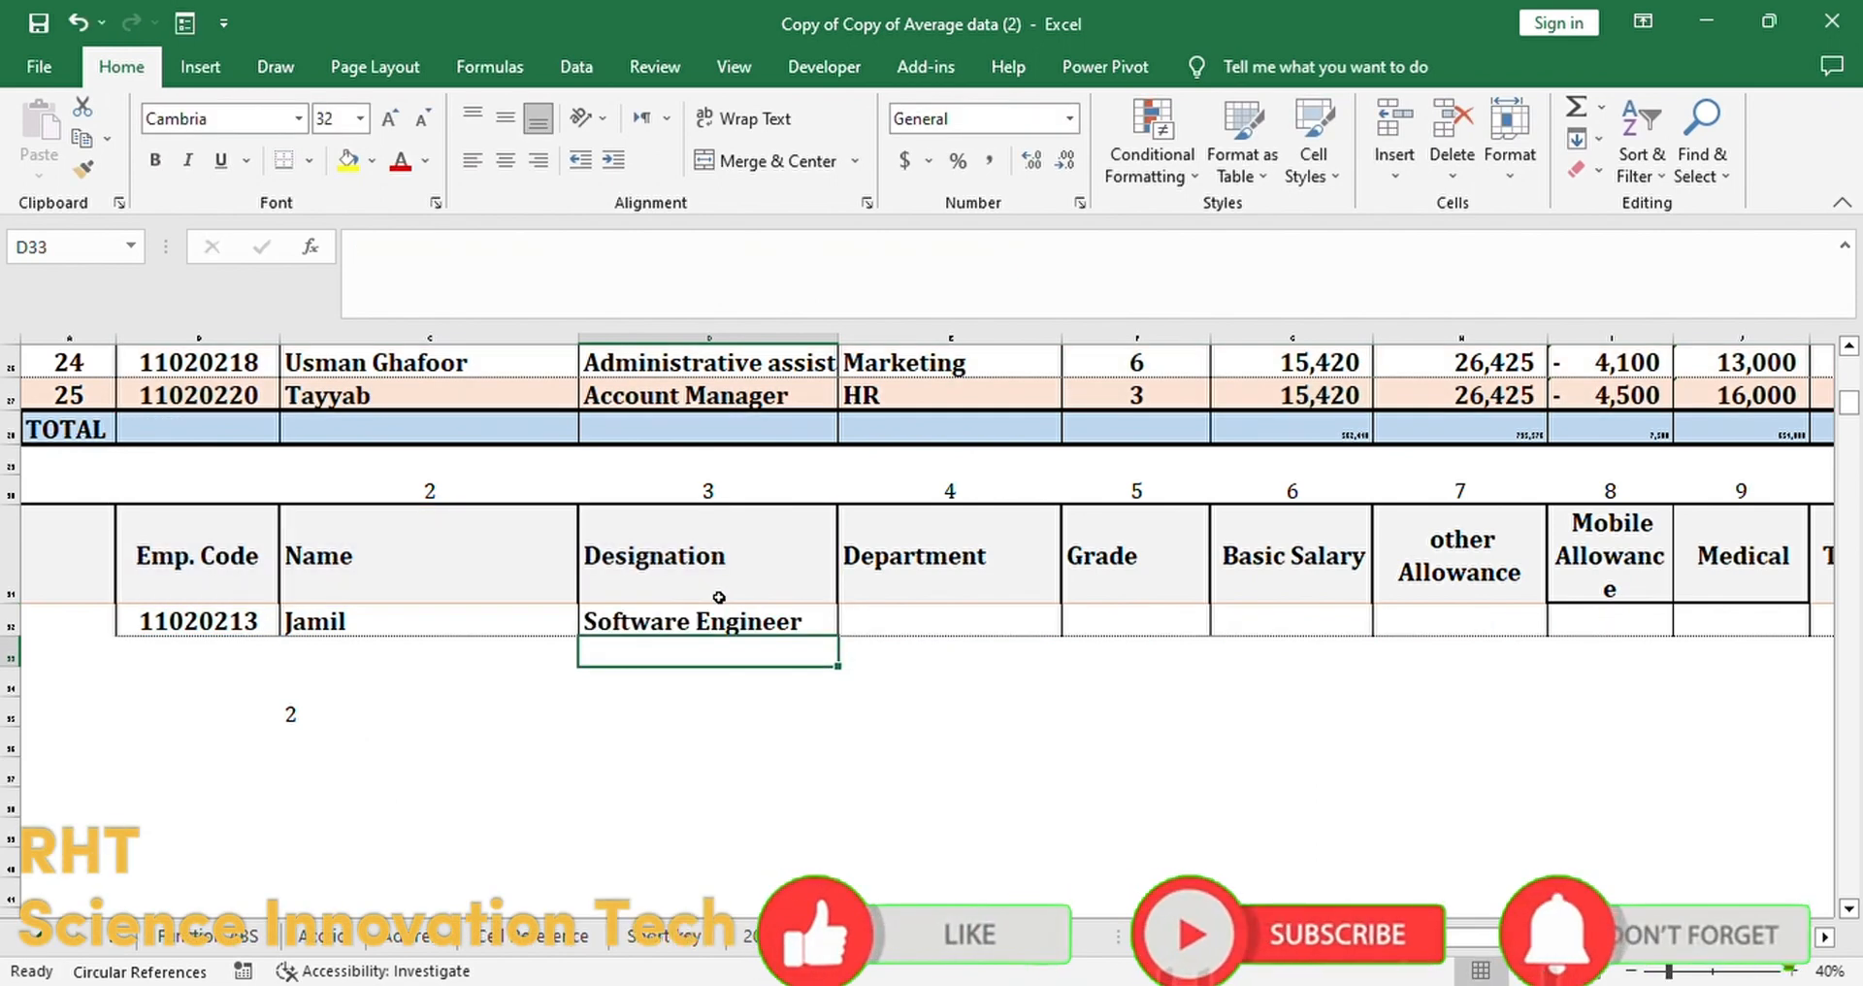
Step: Extend the lookup formula from D32 into the Department cell E32 and check its COLUMNS reference
click(665, 622)
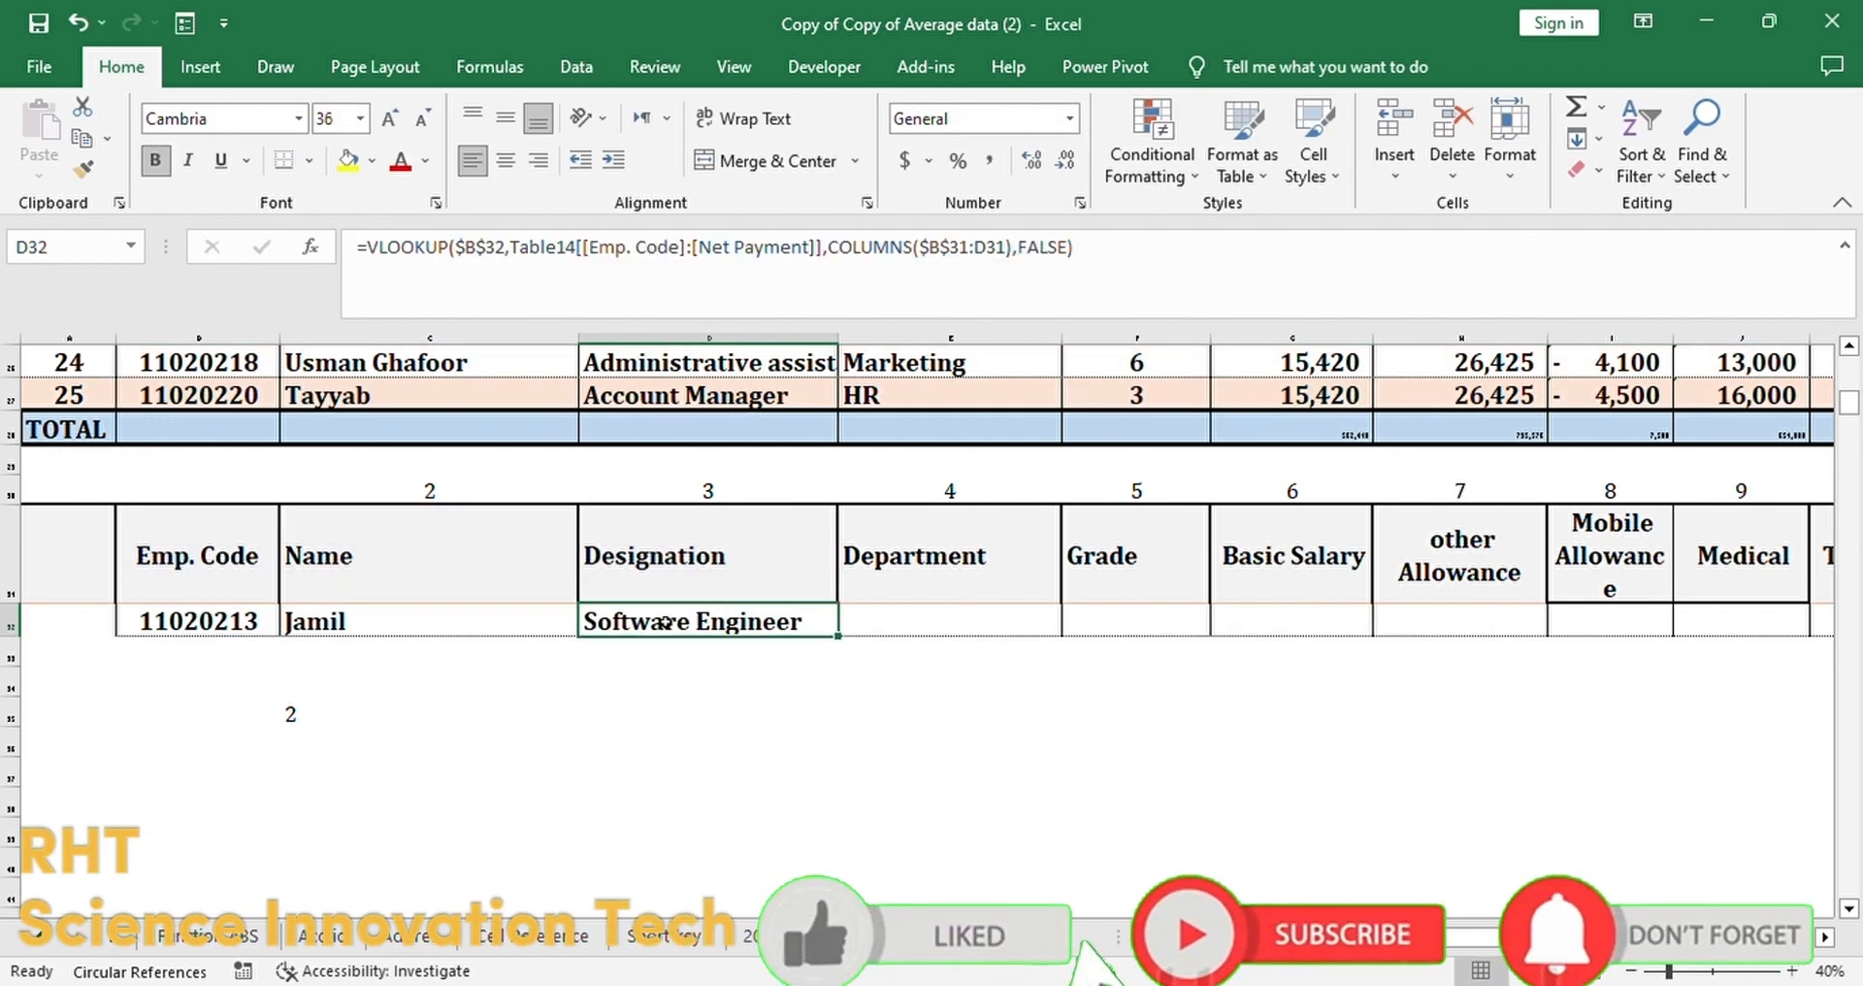
drag(850, 645, 973, 653)
double_click(957, 626)
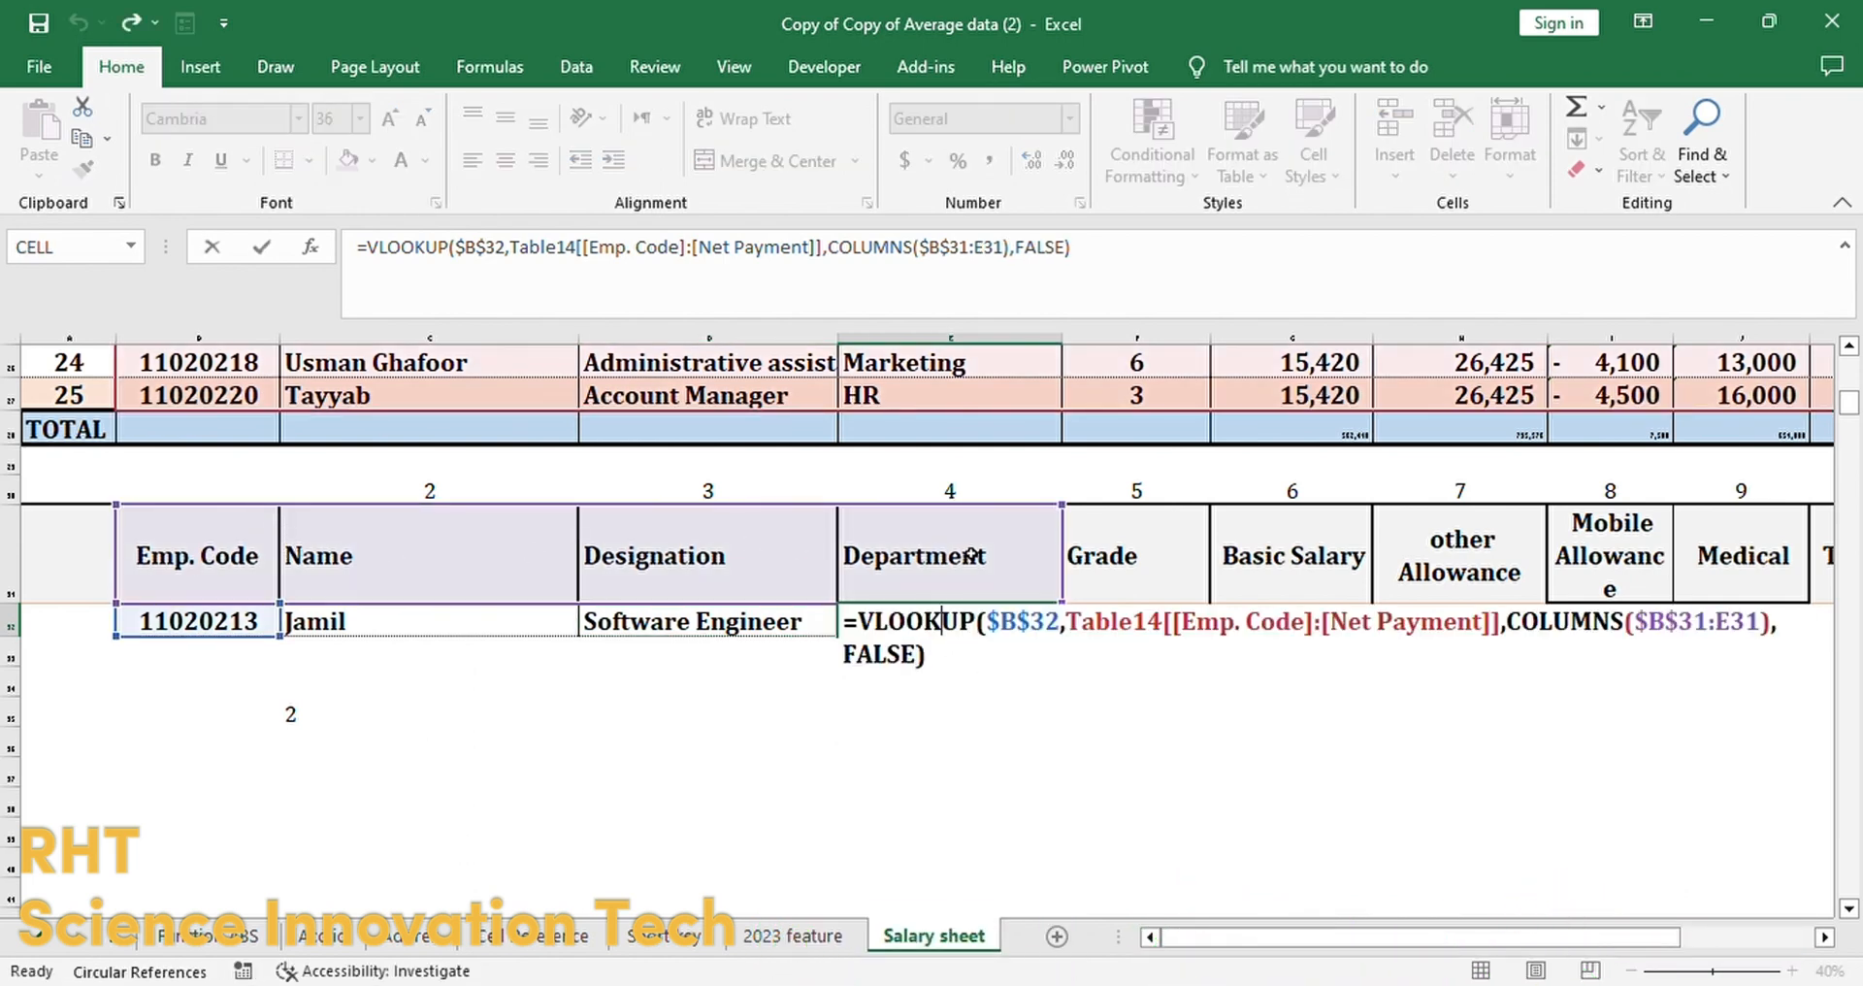
key(Escape)
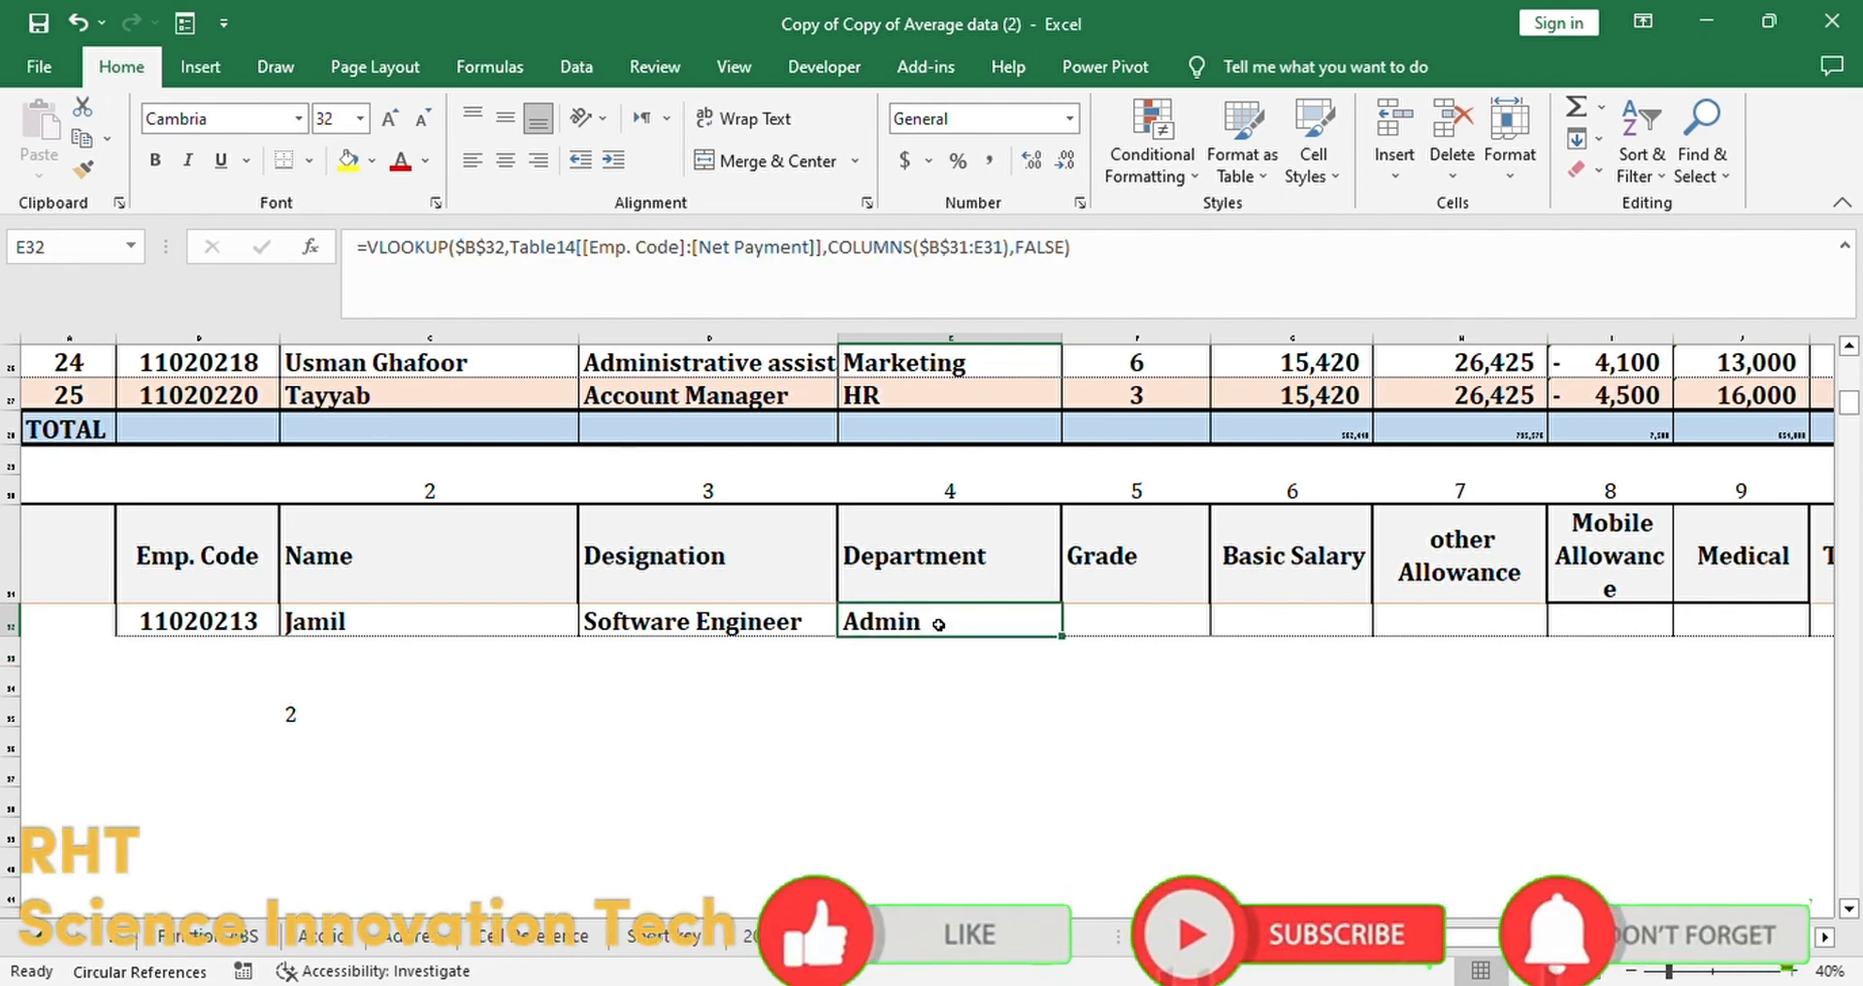
Step: Fill the Department formula from E32 across the remaining lookup cells of row 32, starting with Grade
drag(1062, 635, 1684, 641)
scroll(1150, 658, left, 3)
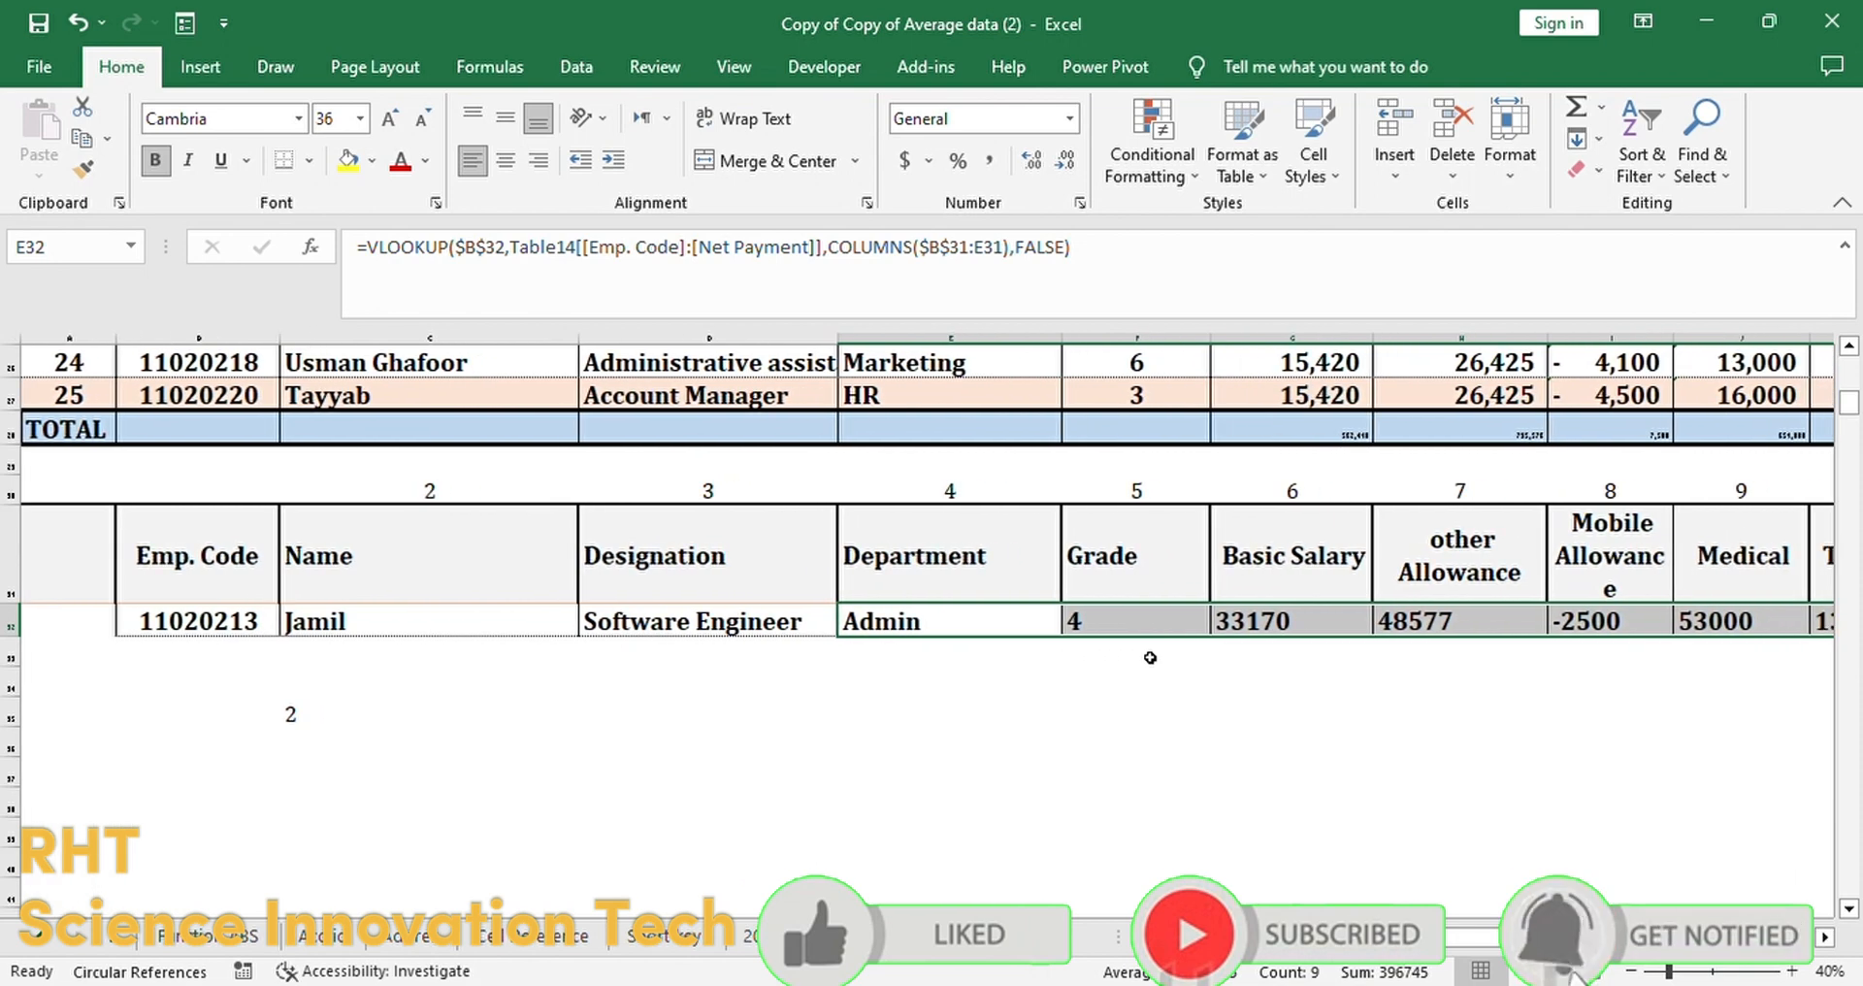